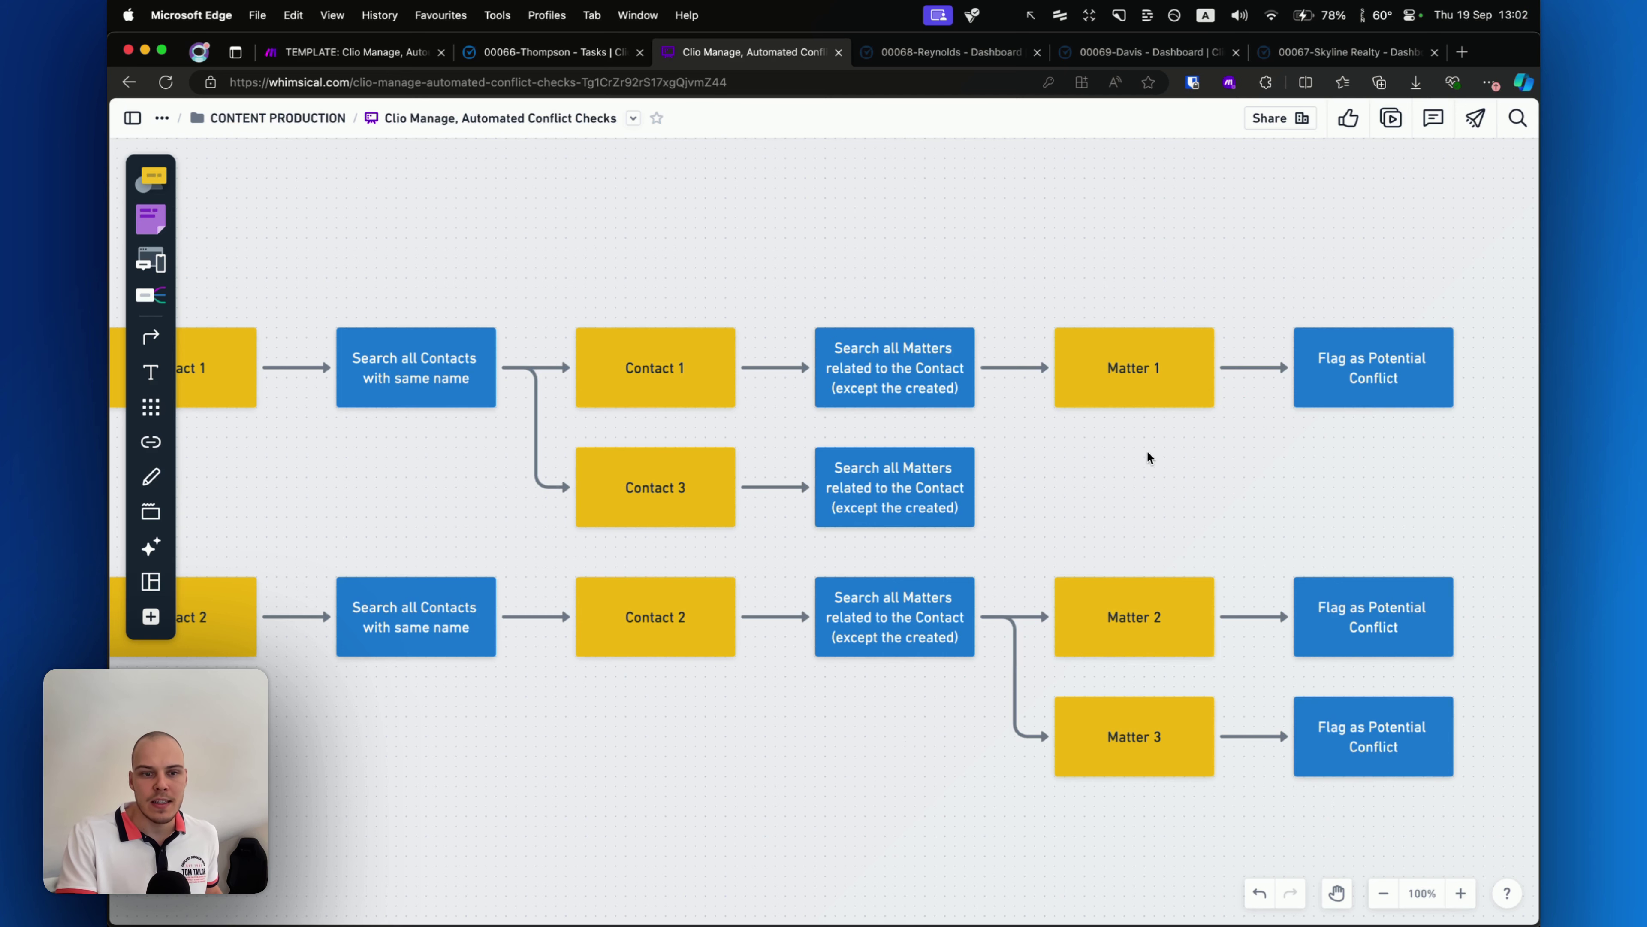
Examine the specific example flowchart from matter creation through contact lookup and same-name contact searches.
scroll(1147, 454, down, 7)
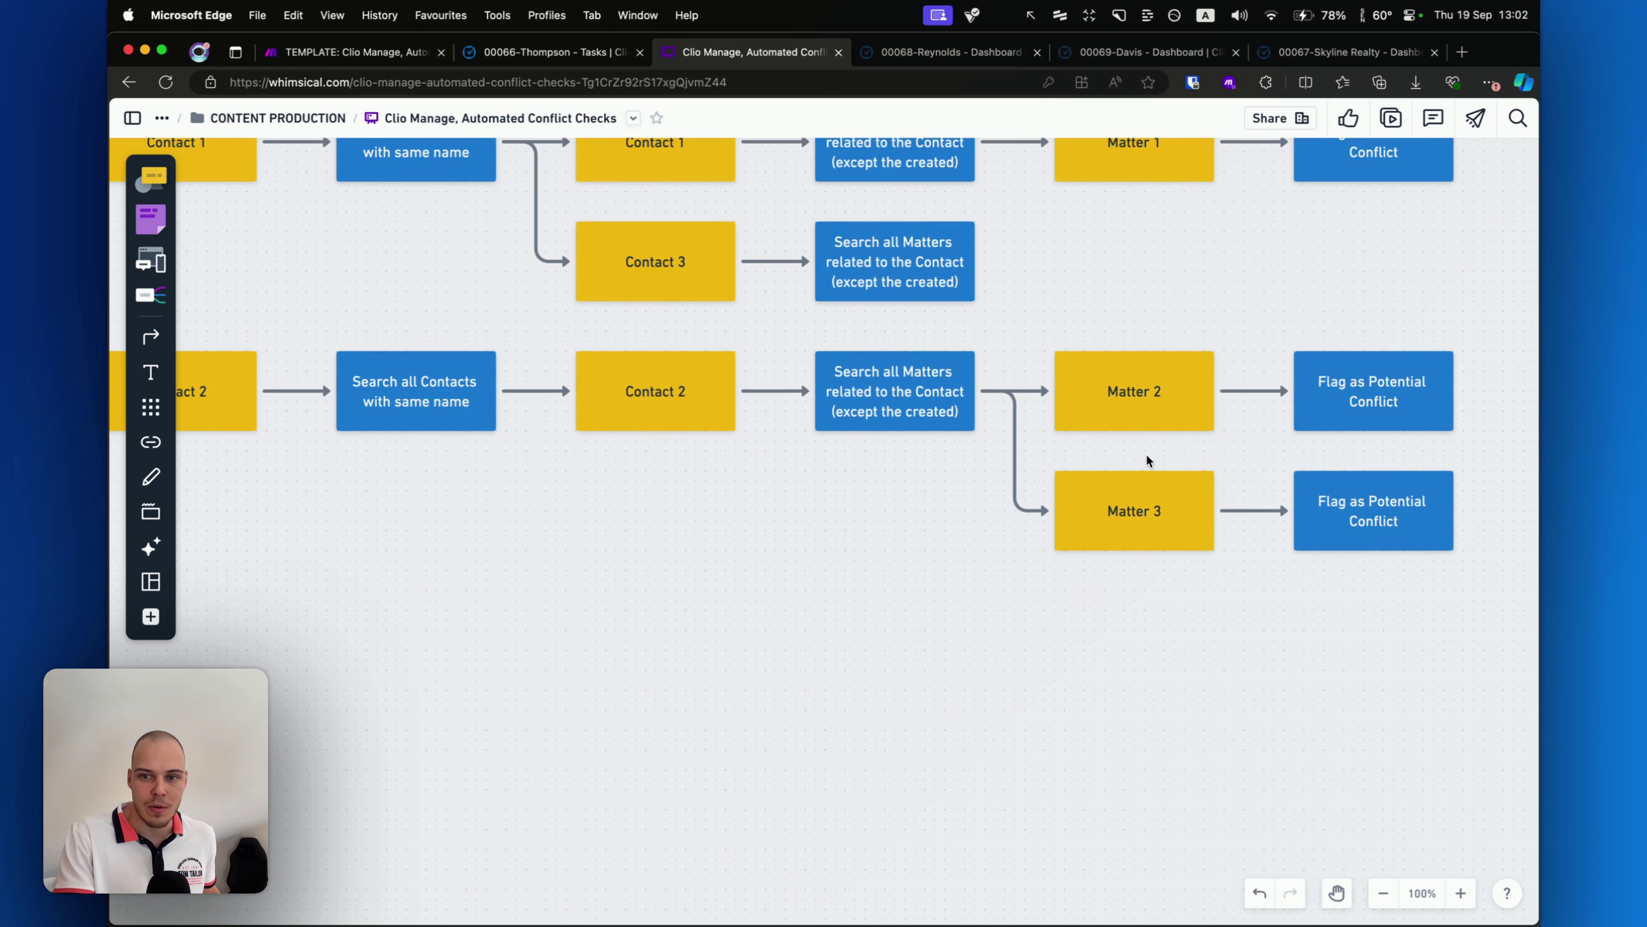
scroll(1145, 456, up, 9)
scroll(1144, 457, left, 3)
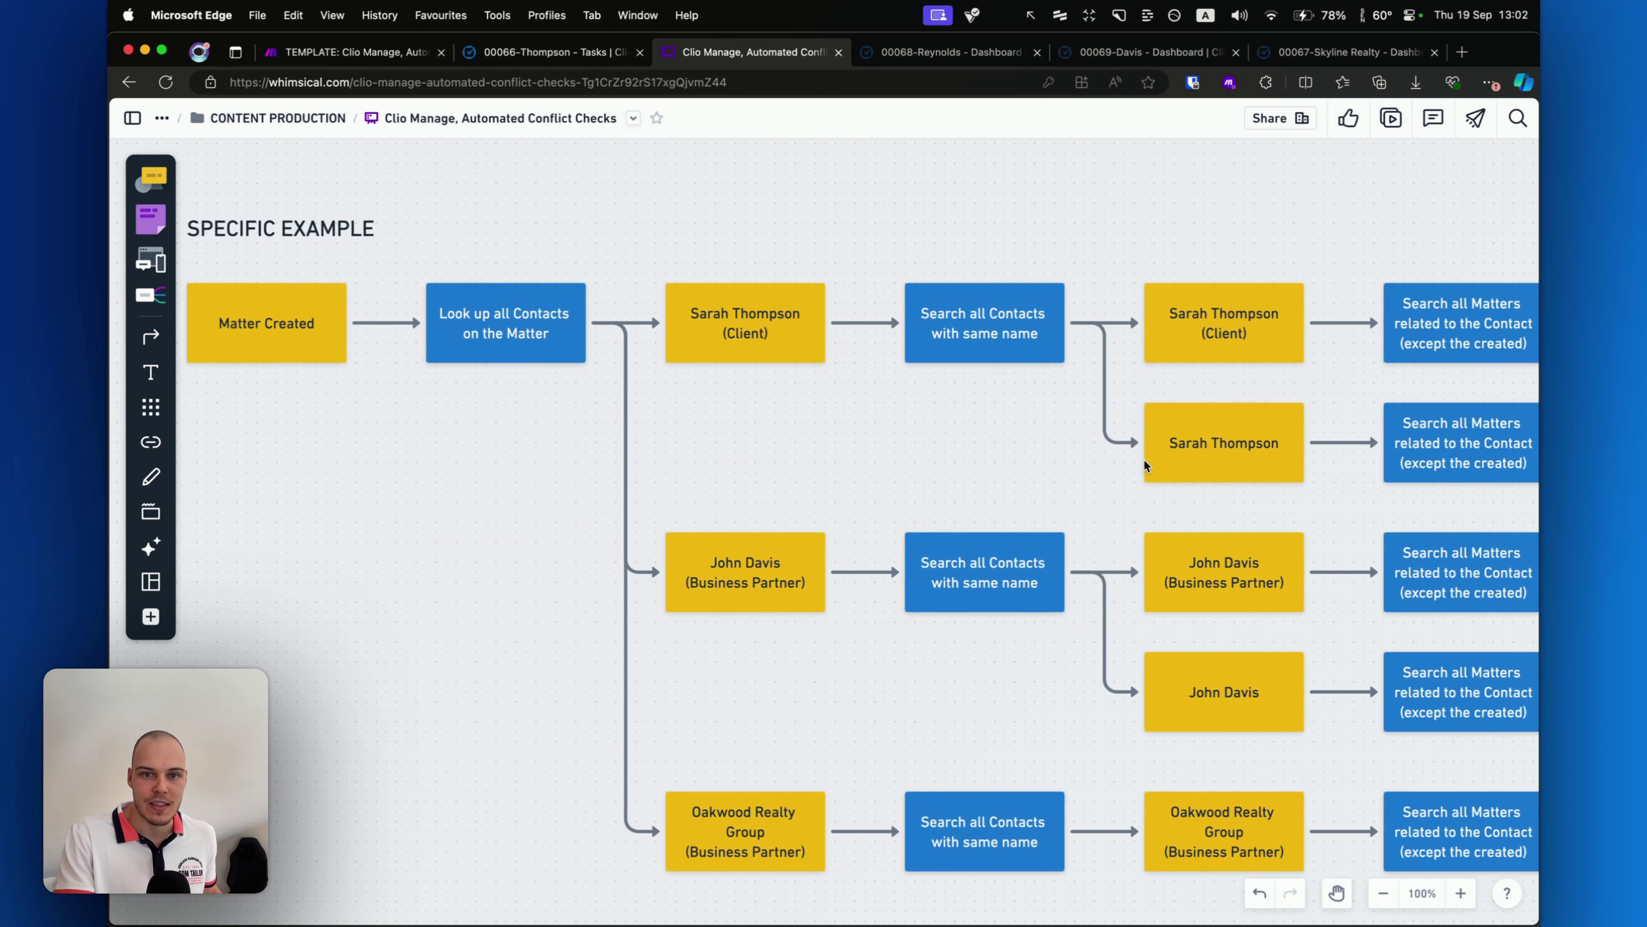
scroll(1143, 458, down, 1)
scroll(540, 372, right, 1)
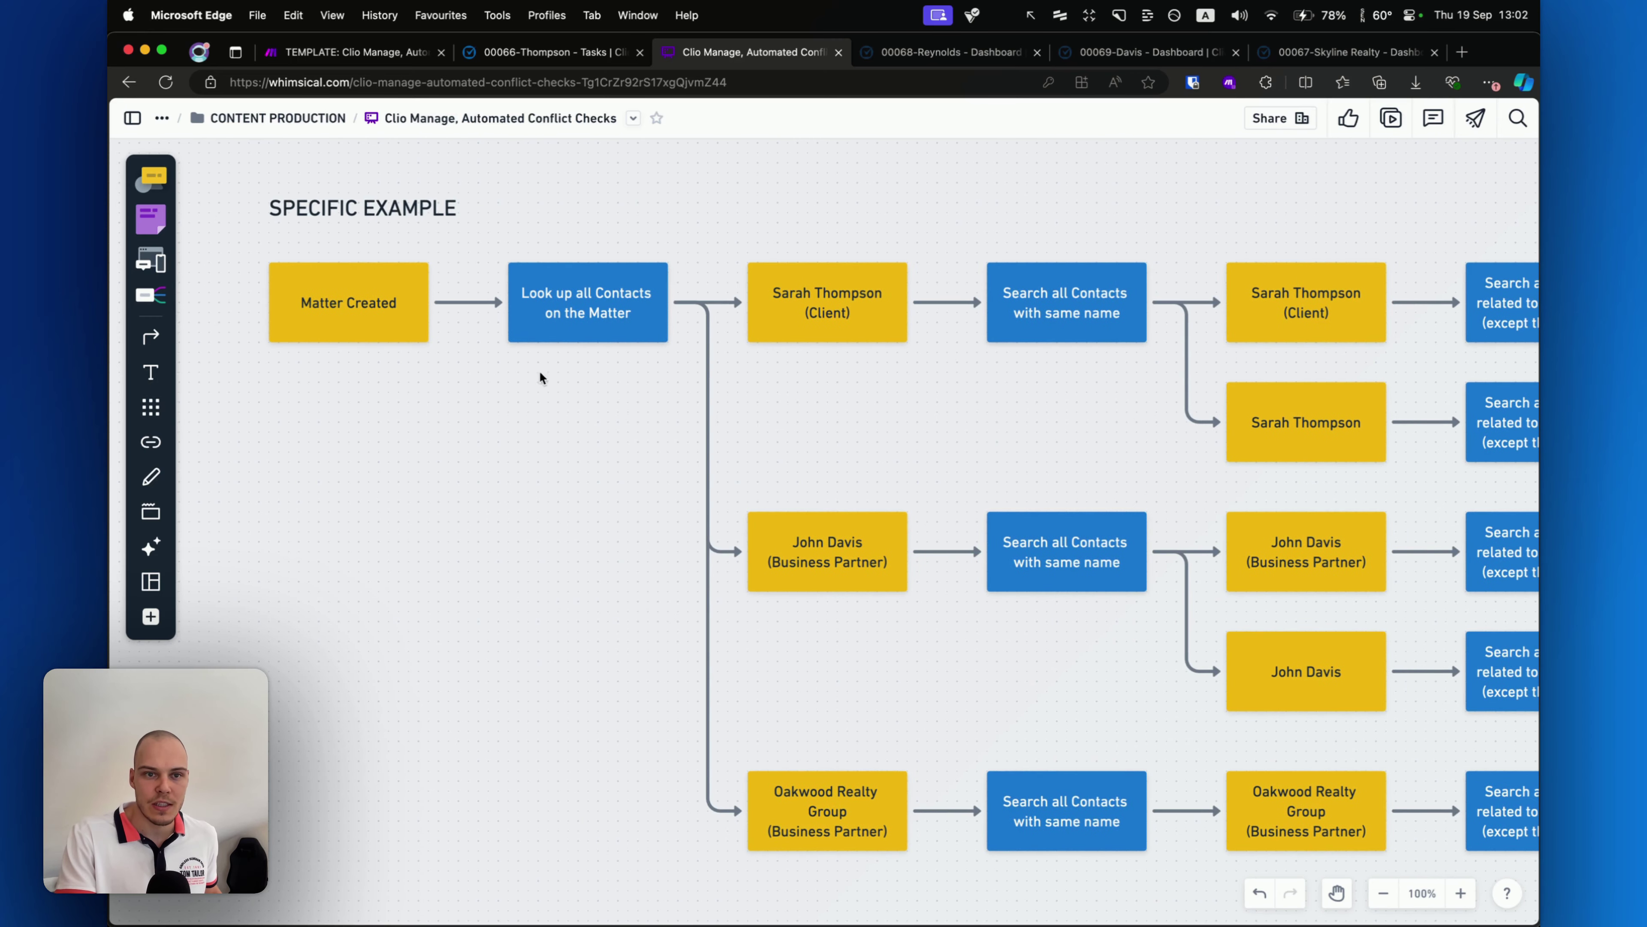
drag(500, 610, 376, 347)
Switch to Clio Manage and view the residential project matter's dashboard to review its client and related contacts.
click(584, 52)
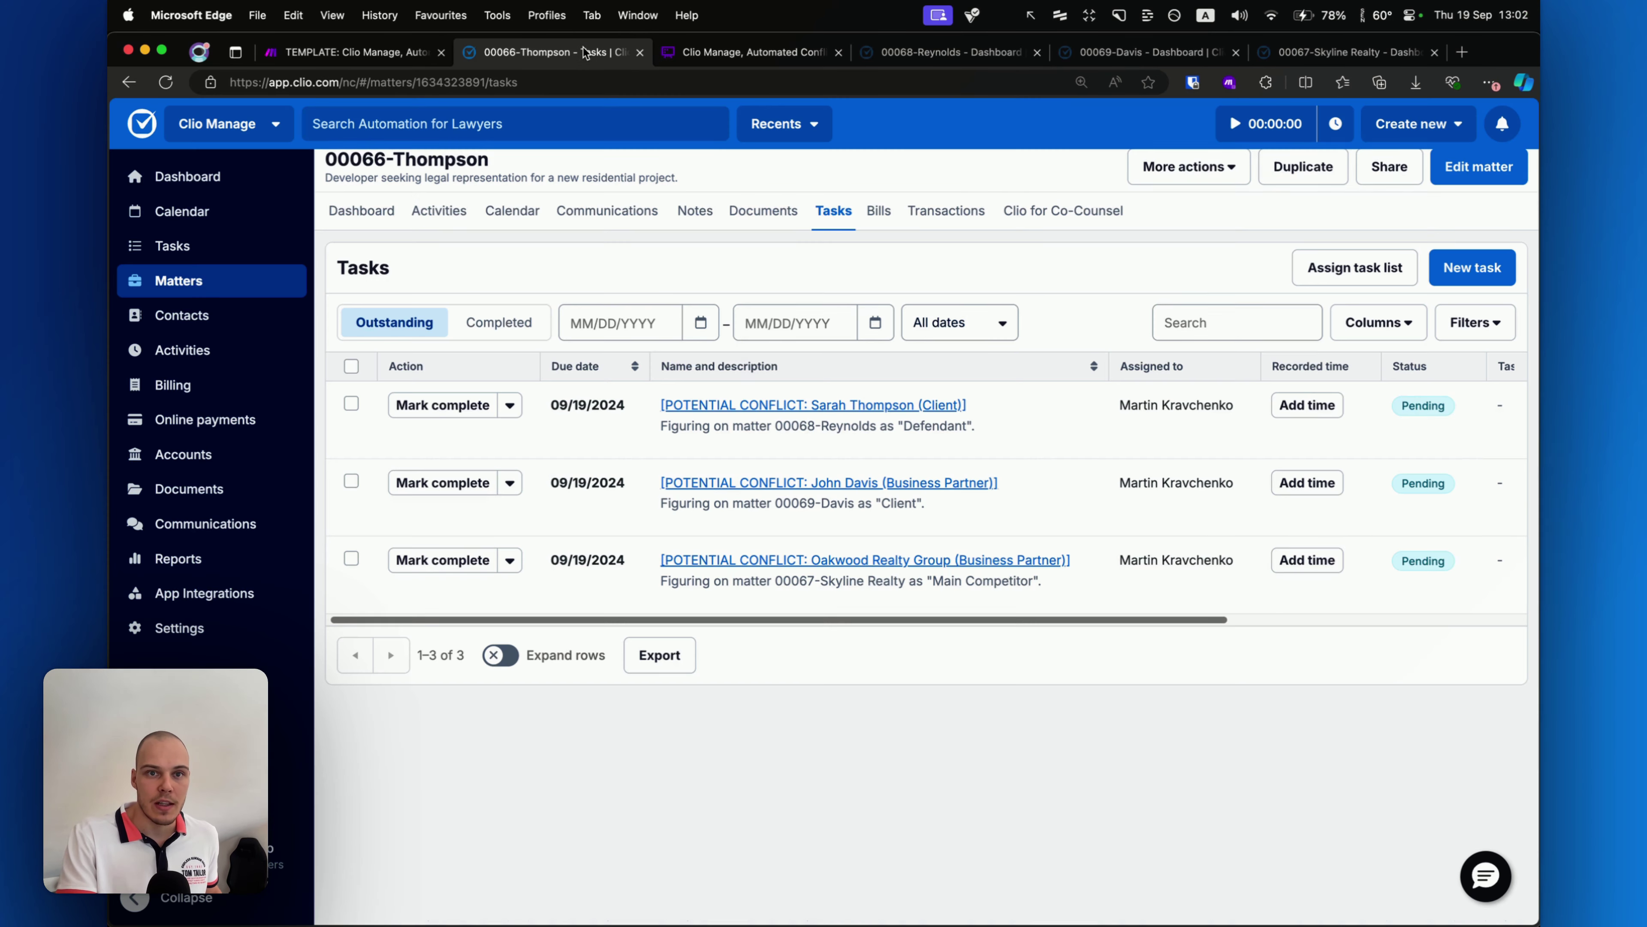
drag(589, 678, 421, 203)
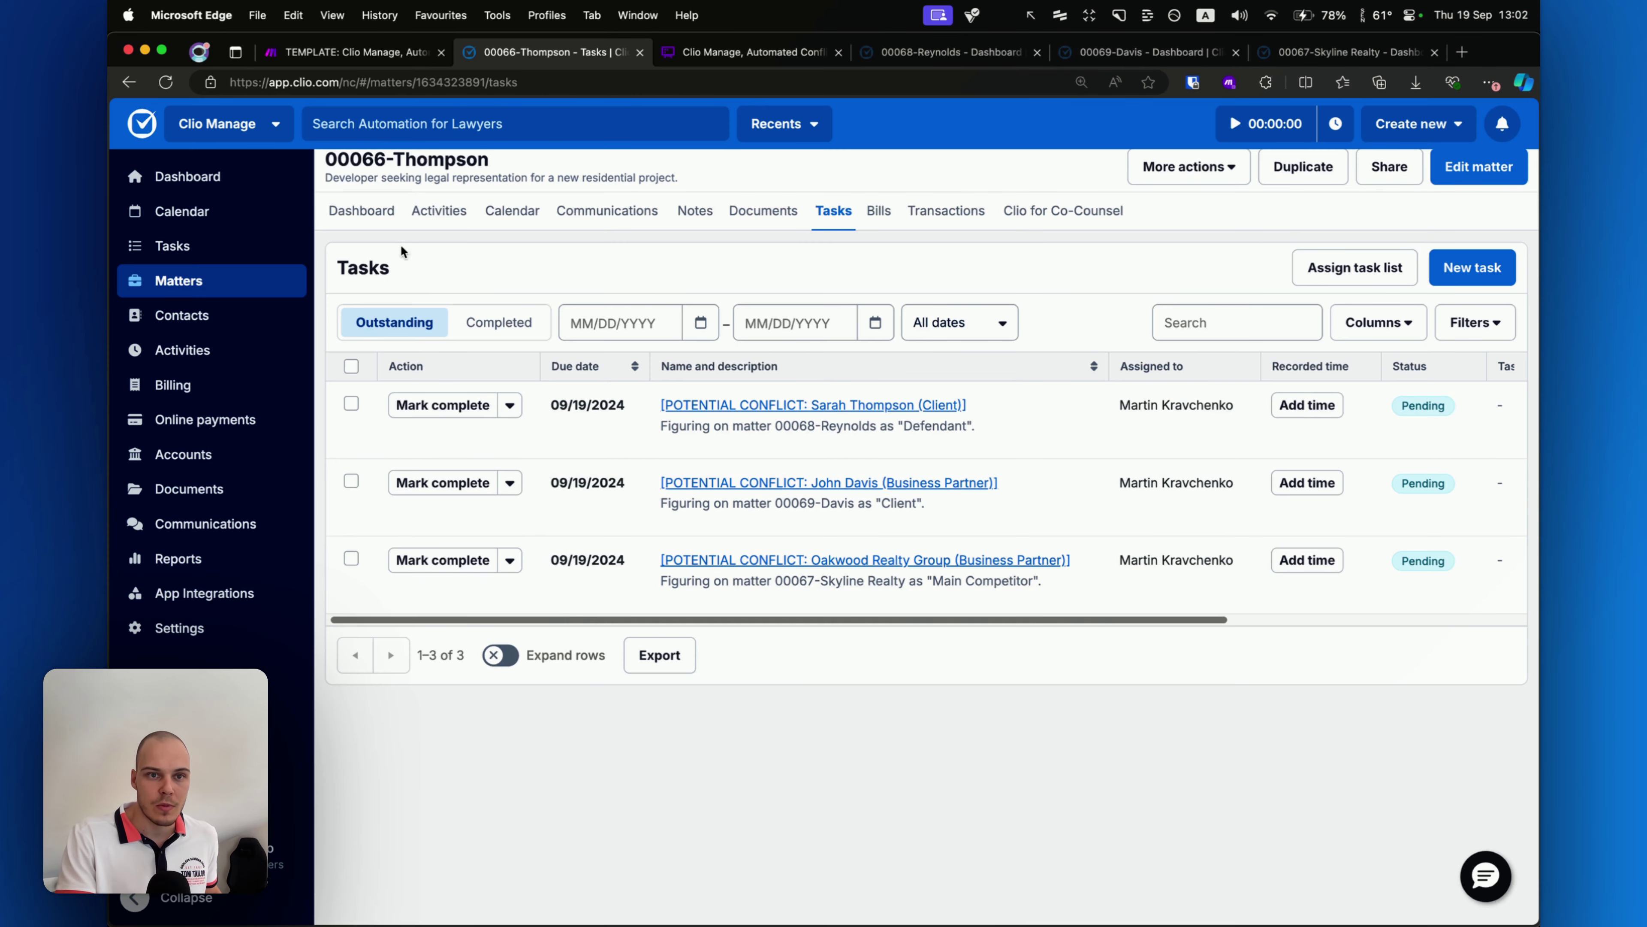
click(362, 210)
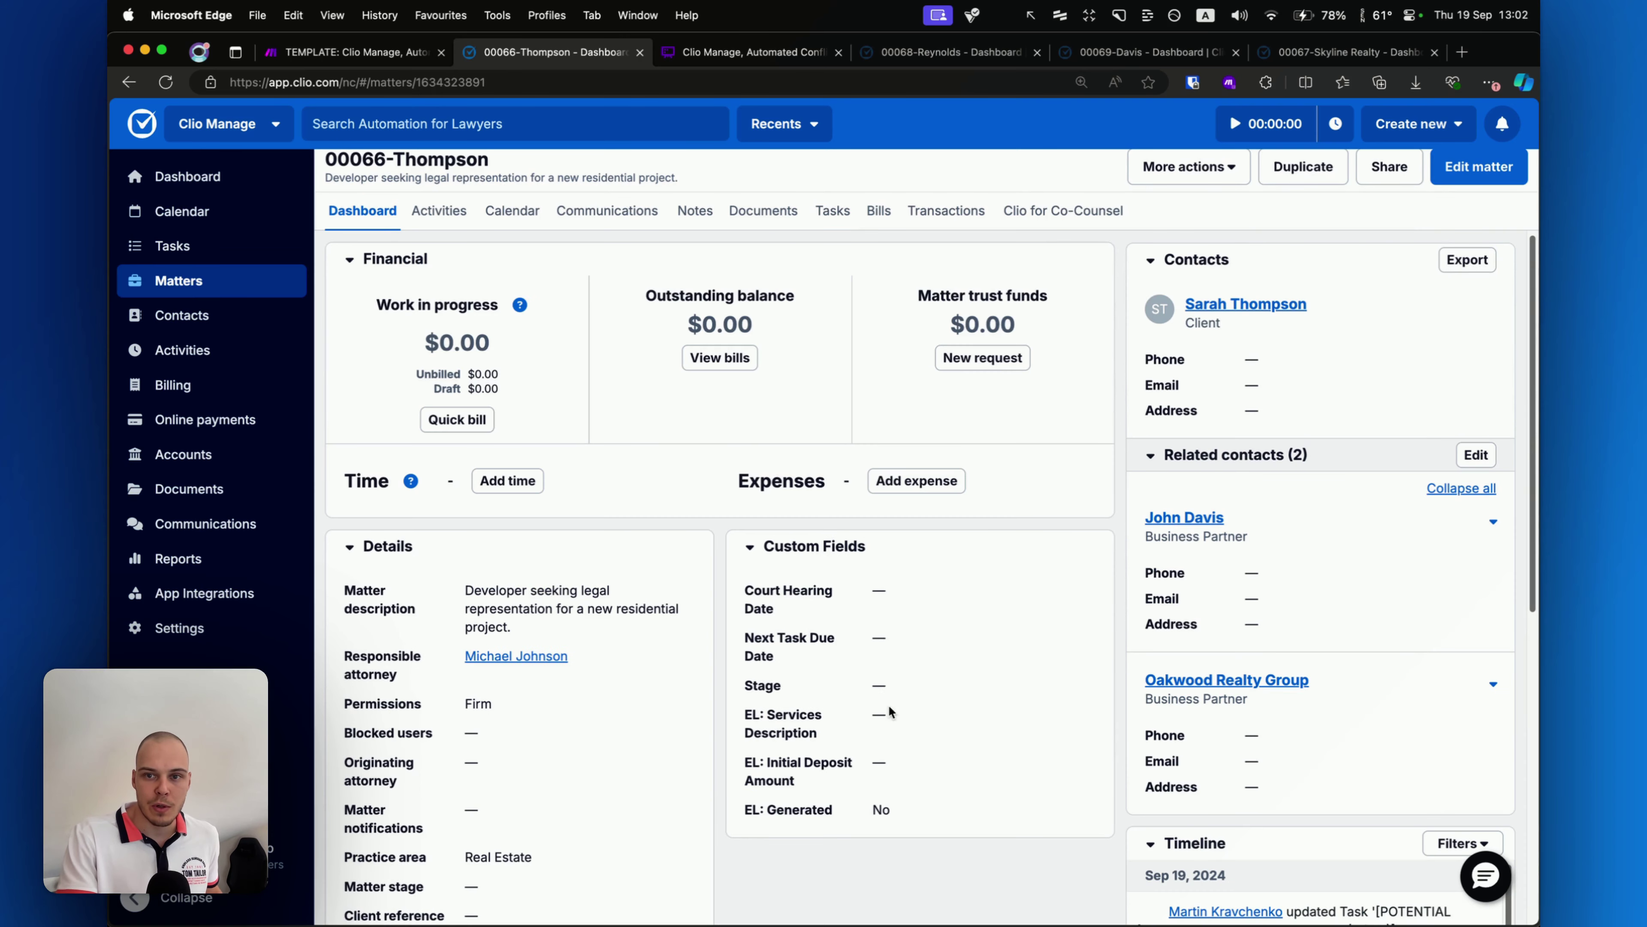
mouse_move(815, 647)
mouse_down()
mouse_move(1168, 330)
mouse_move(1161, 447)
mouse_move(1122, 519)
mouse_move(1158, 450)
mouse_move(1231, 463)
mouse_move(1127, 524)
mouse_move(1112, 663)
mouse_move(1175, 680)
mouse_move(1124, 682)
mouse_up()
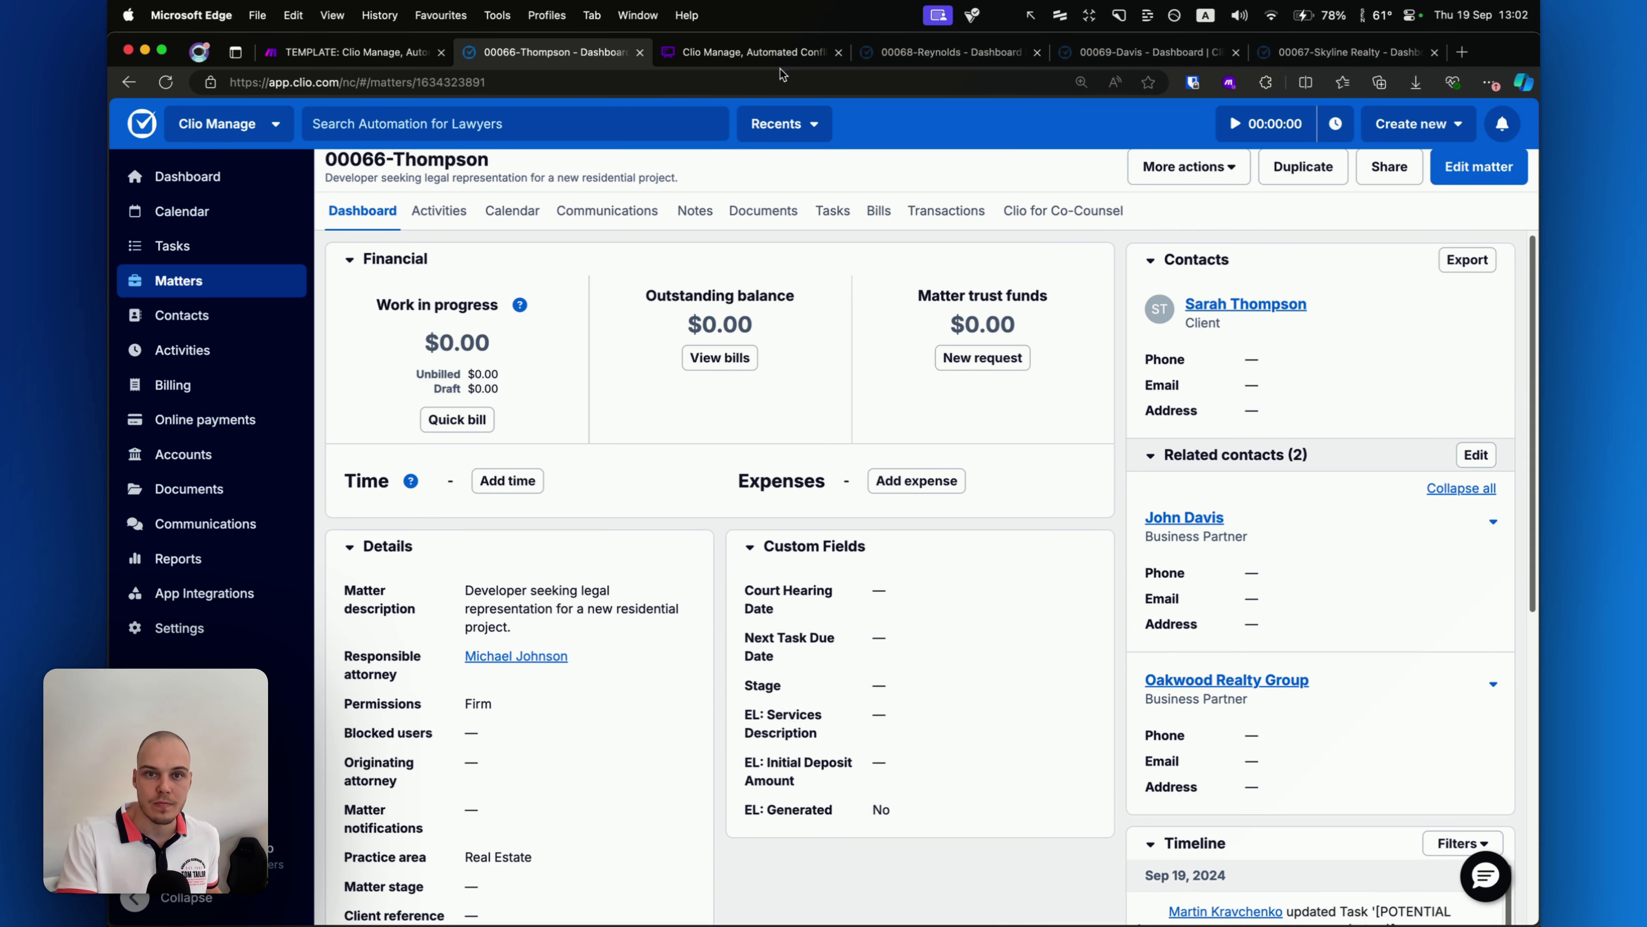
Return to the Whimsical flowchart and examine the contact lookup and the client's same-name contact search branch.
click(756, 55)
mouse_move(570, 610)
mouse_down()
mouse_move(561, 333)
mouse_move(769, 311)
mouse_move(730, 546)
mouse_move(753, 800)
mouse_up()
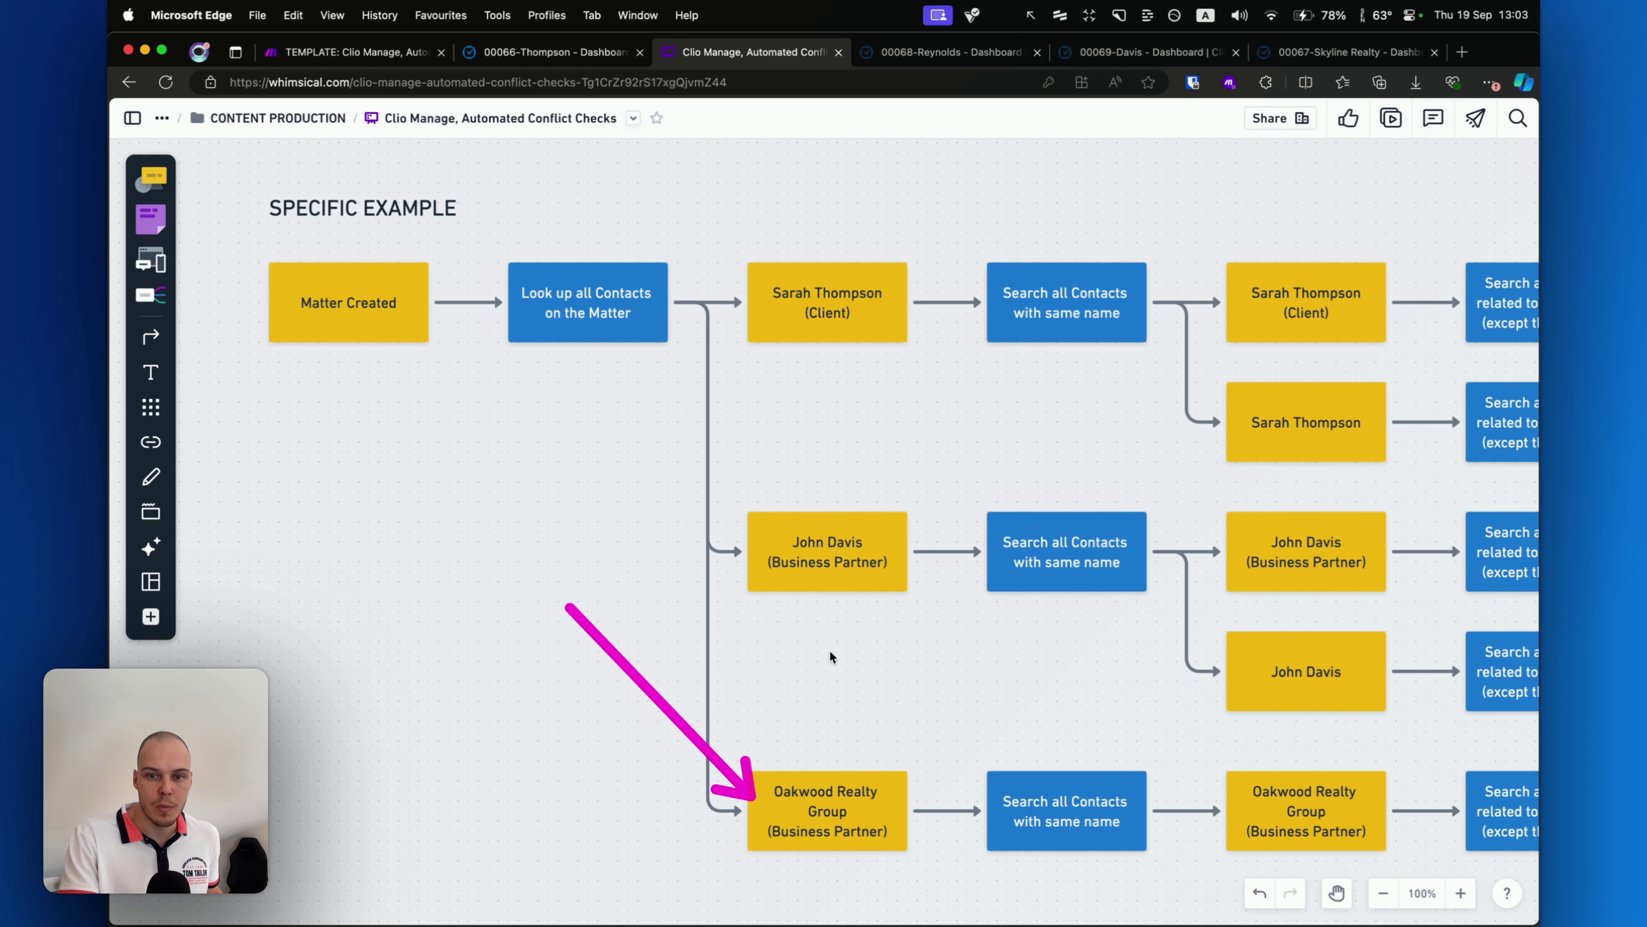
scroll(815, 665, right, 10)
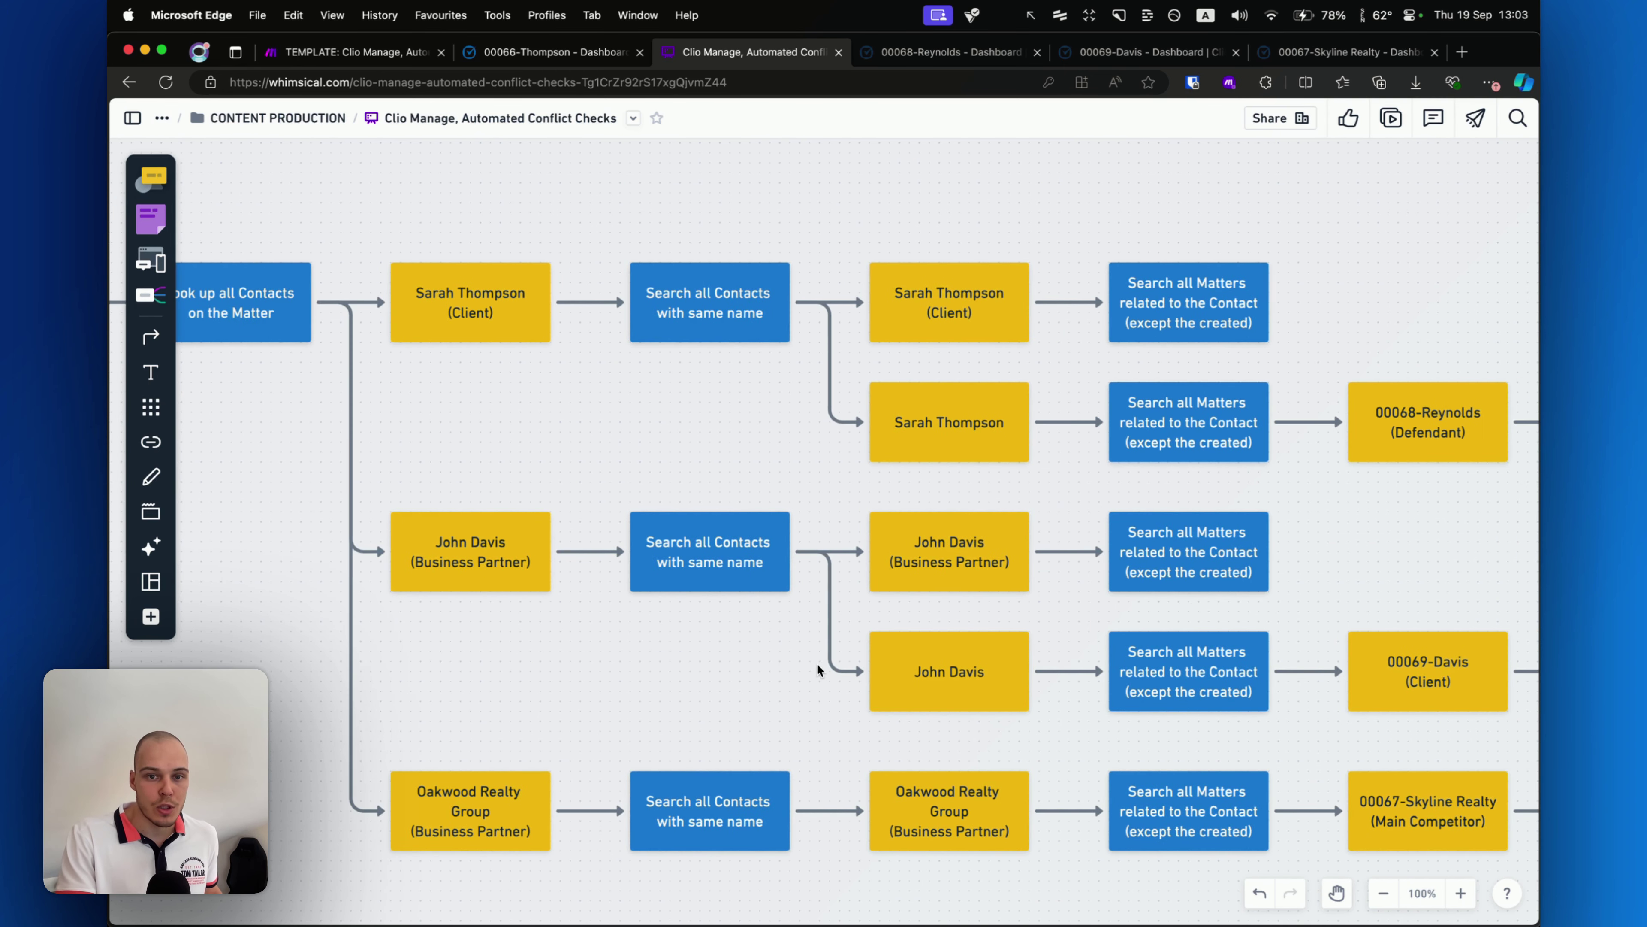
mouse_move(672, 688)
mouse_down()
mouse_move(720, 324)
mouse_move(738, 314)
mouse_move(727, 337)
mouse_up()
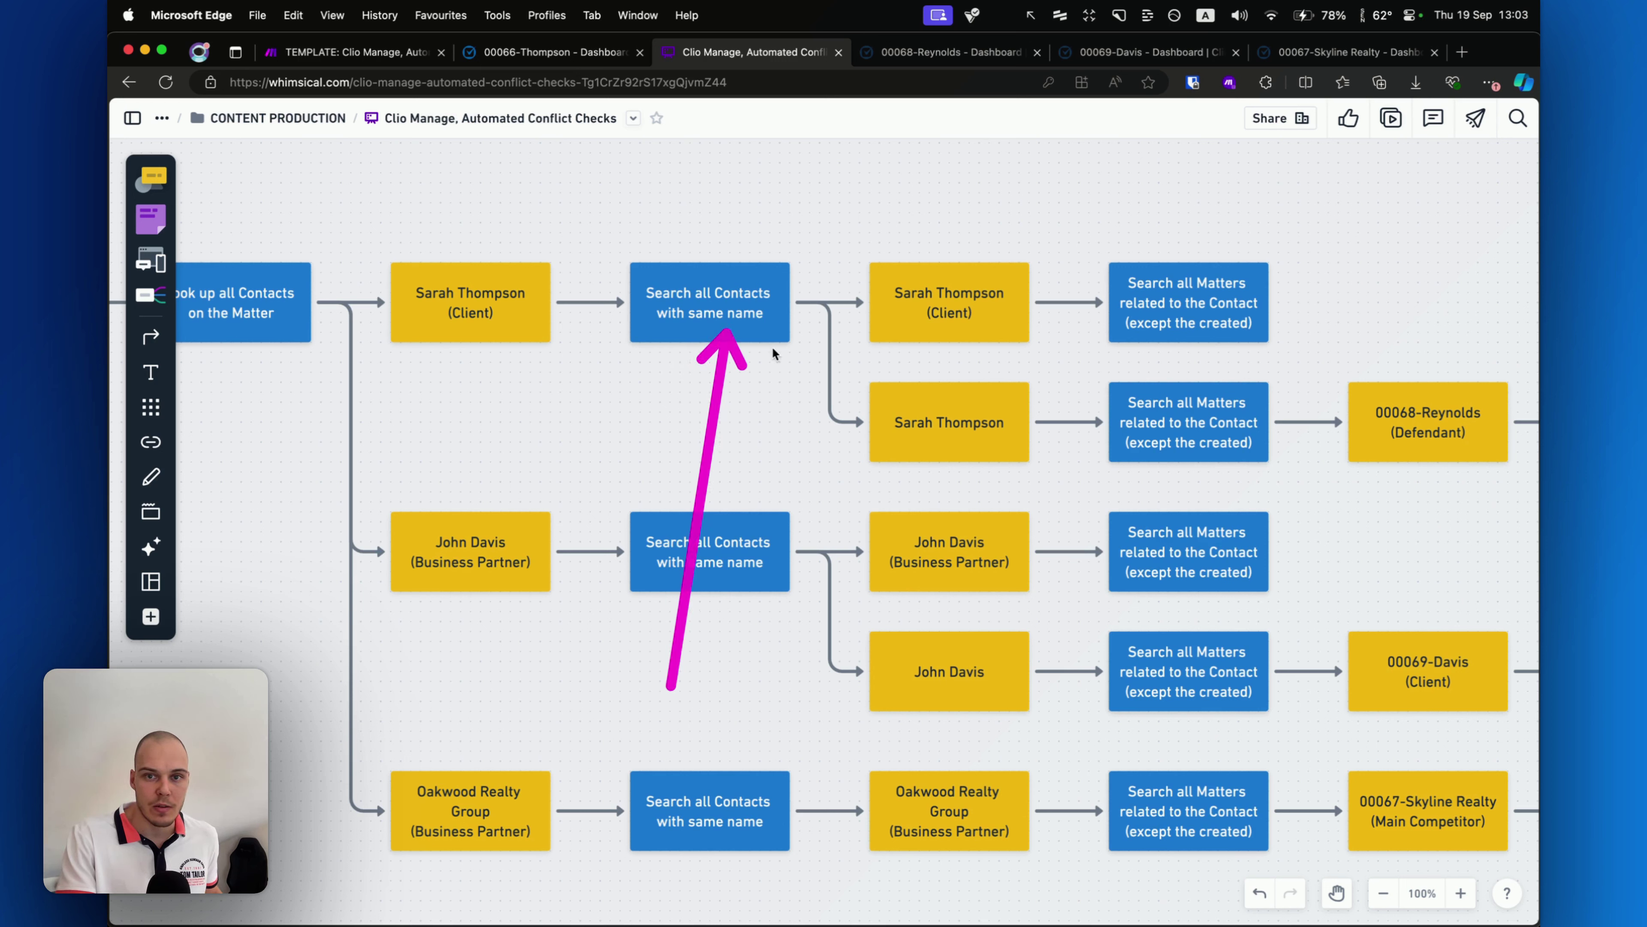
mouse_move(712, 446)
mouse_down()
mouse_move(863, 320)
mouse_move(545, 324)
mouse_move(873, 319)
mouse_move(879, 420)
mouse_up()
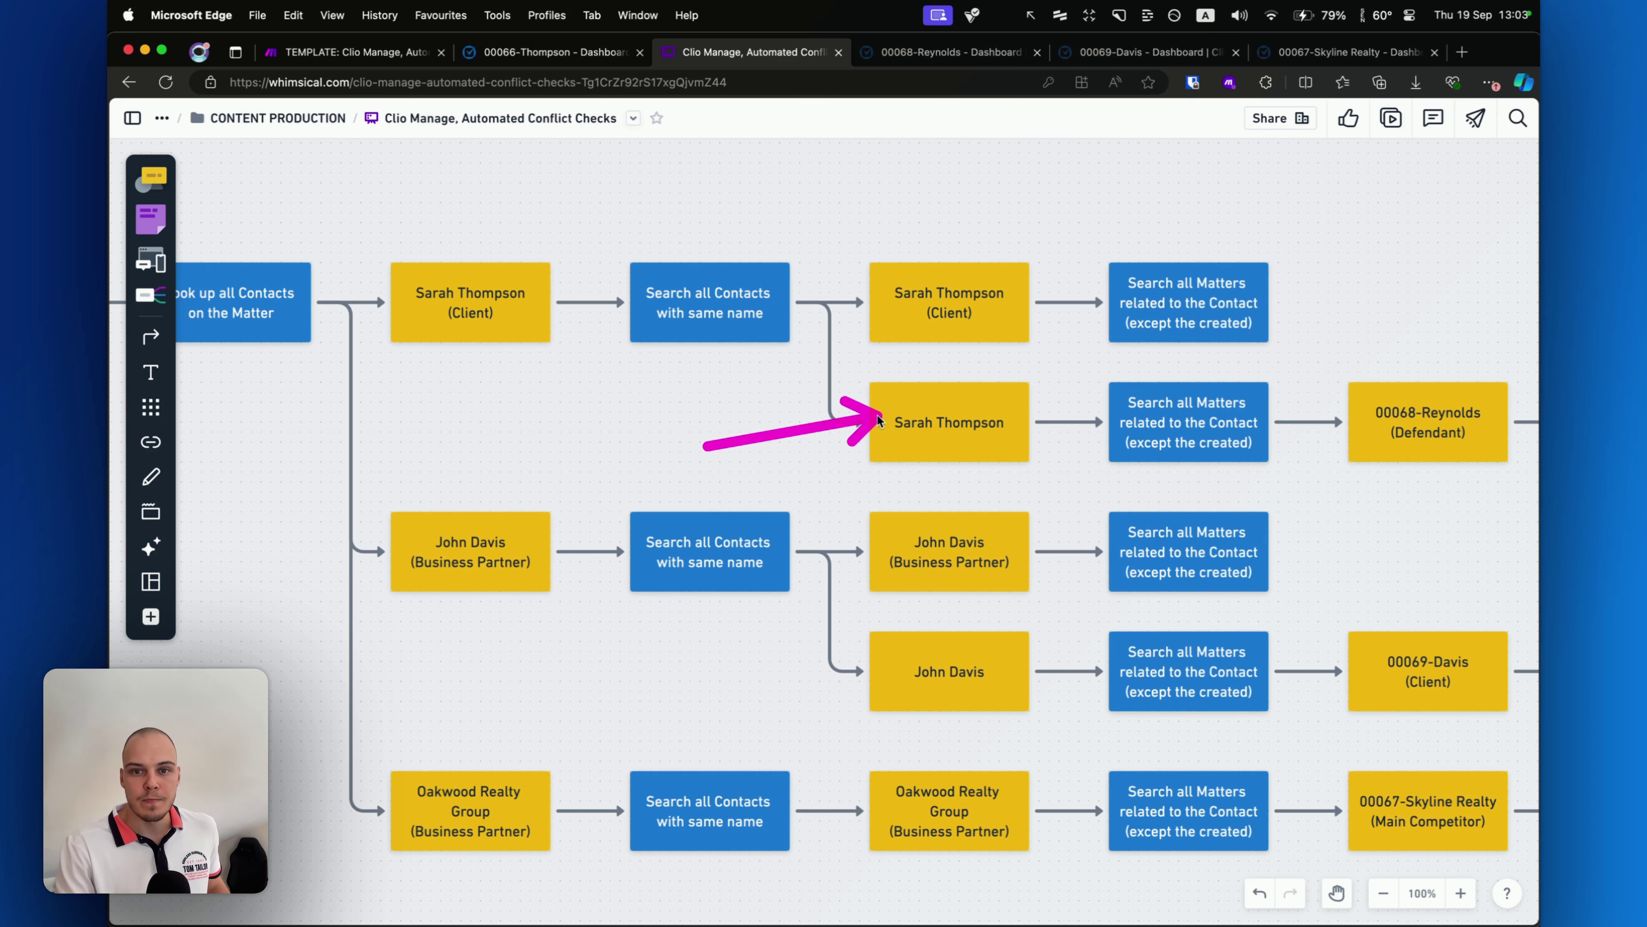
drag(879, 421, 877, 423)
Follow the client's branch to its Defendant matter and check the related contacts of that zoning dispute matter in Clio Manage.
scroll(807, 464, right, 5)
mouse_move(676, 473)
mouse_down()
mouse_move(787, 420)
mouse_move(1103, 463)
mouse_move(1133, 416)
mouse_move(1161, 441)
mouse_up()
click(957, 59)
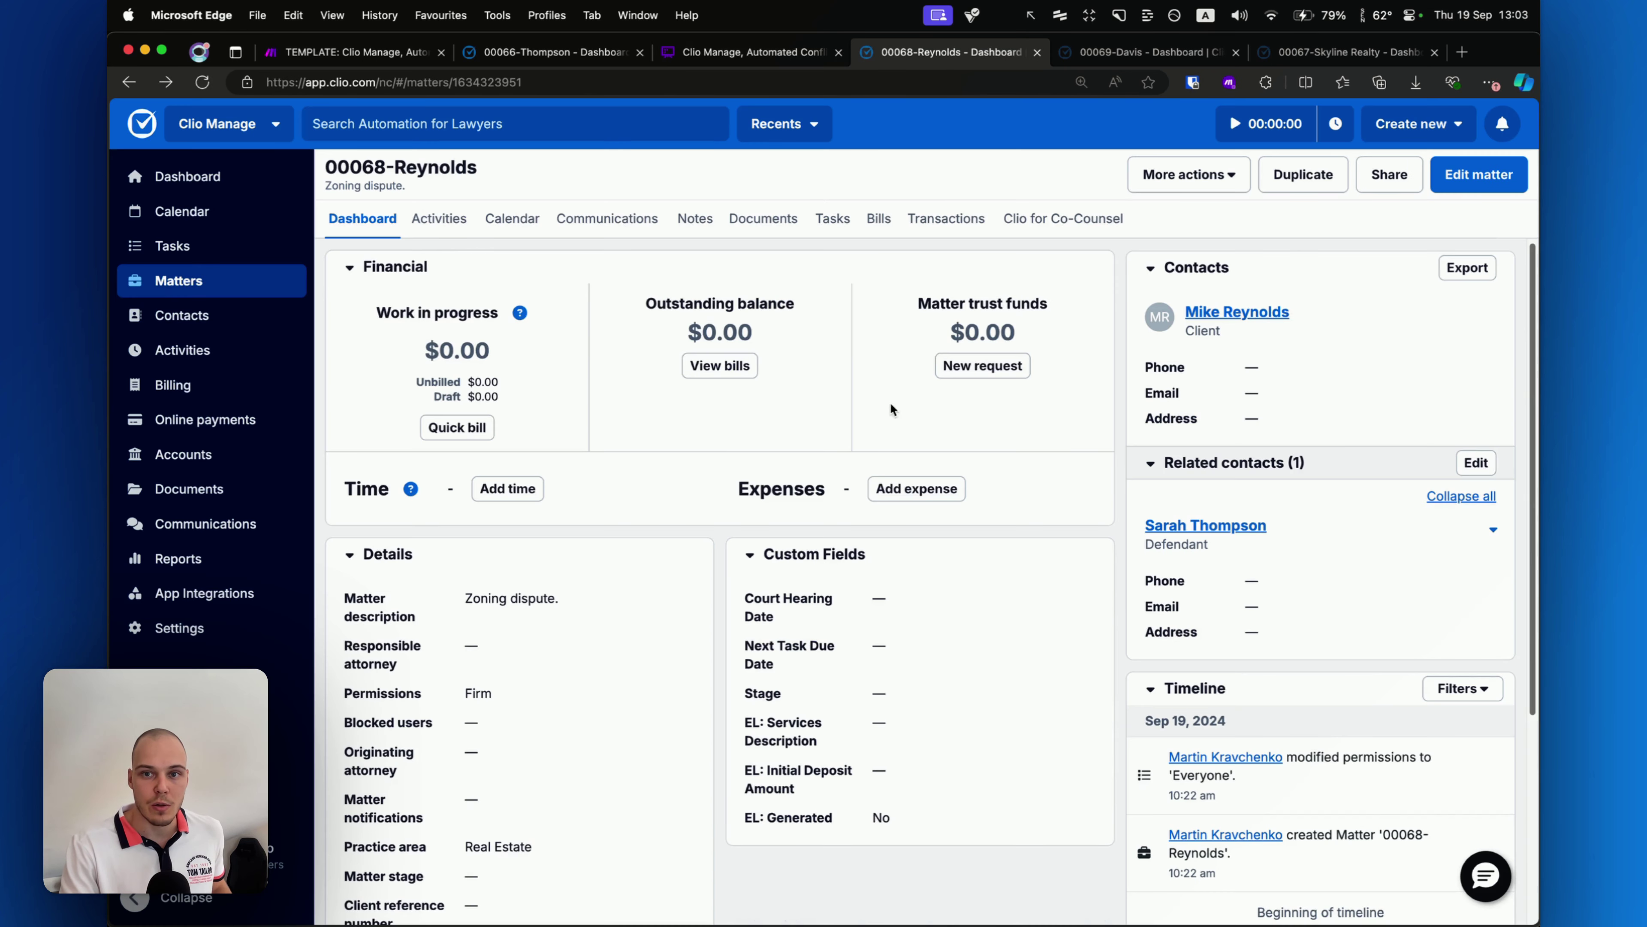
mouse_move(781, 573)
mouse_down()
mouse_move(1142, 332)
mouse_move(1219, 322)
mouse_move(1213, 503)
mouse_move(1219, 470)
mouse_move(1122, 525)
mouse_move(1133, 539)
mouse_up()
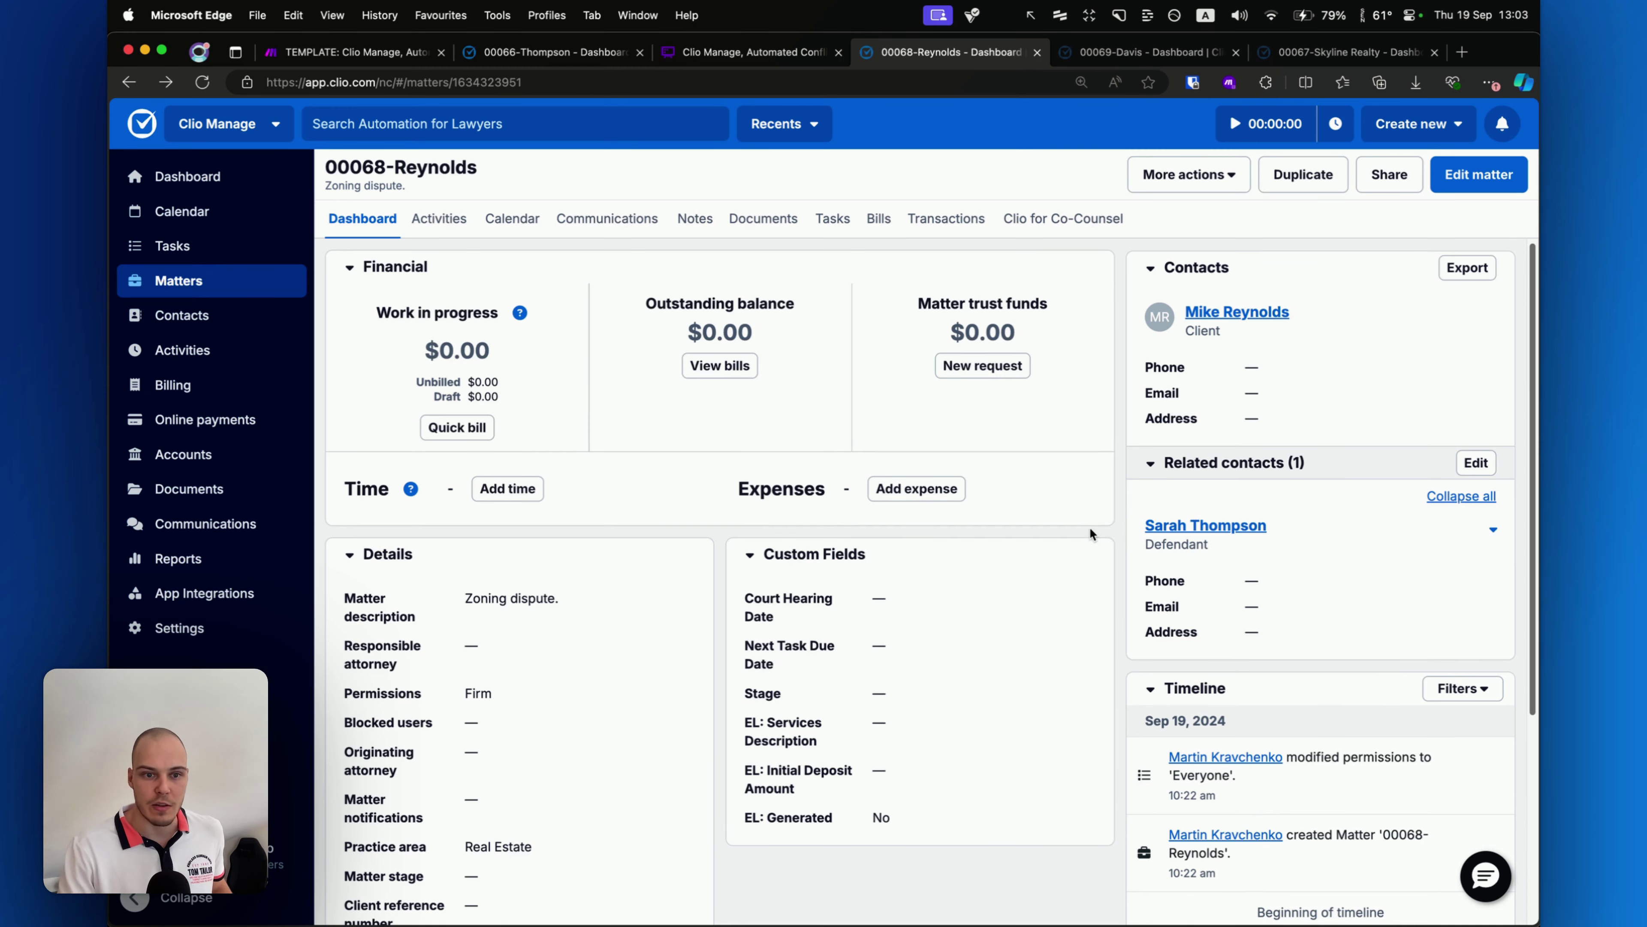
Trace the individual business partner's branch in the Whimsical flowchart and check the client on the matching divorce matter in Clio Manage.
click(740, 52)
scroll(877, 482, down, 1)
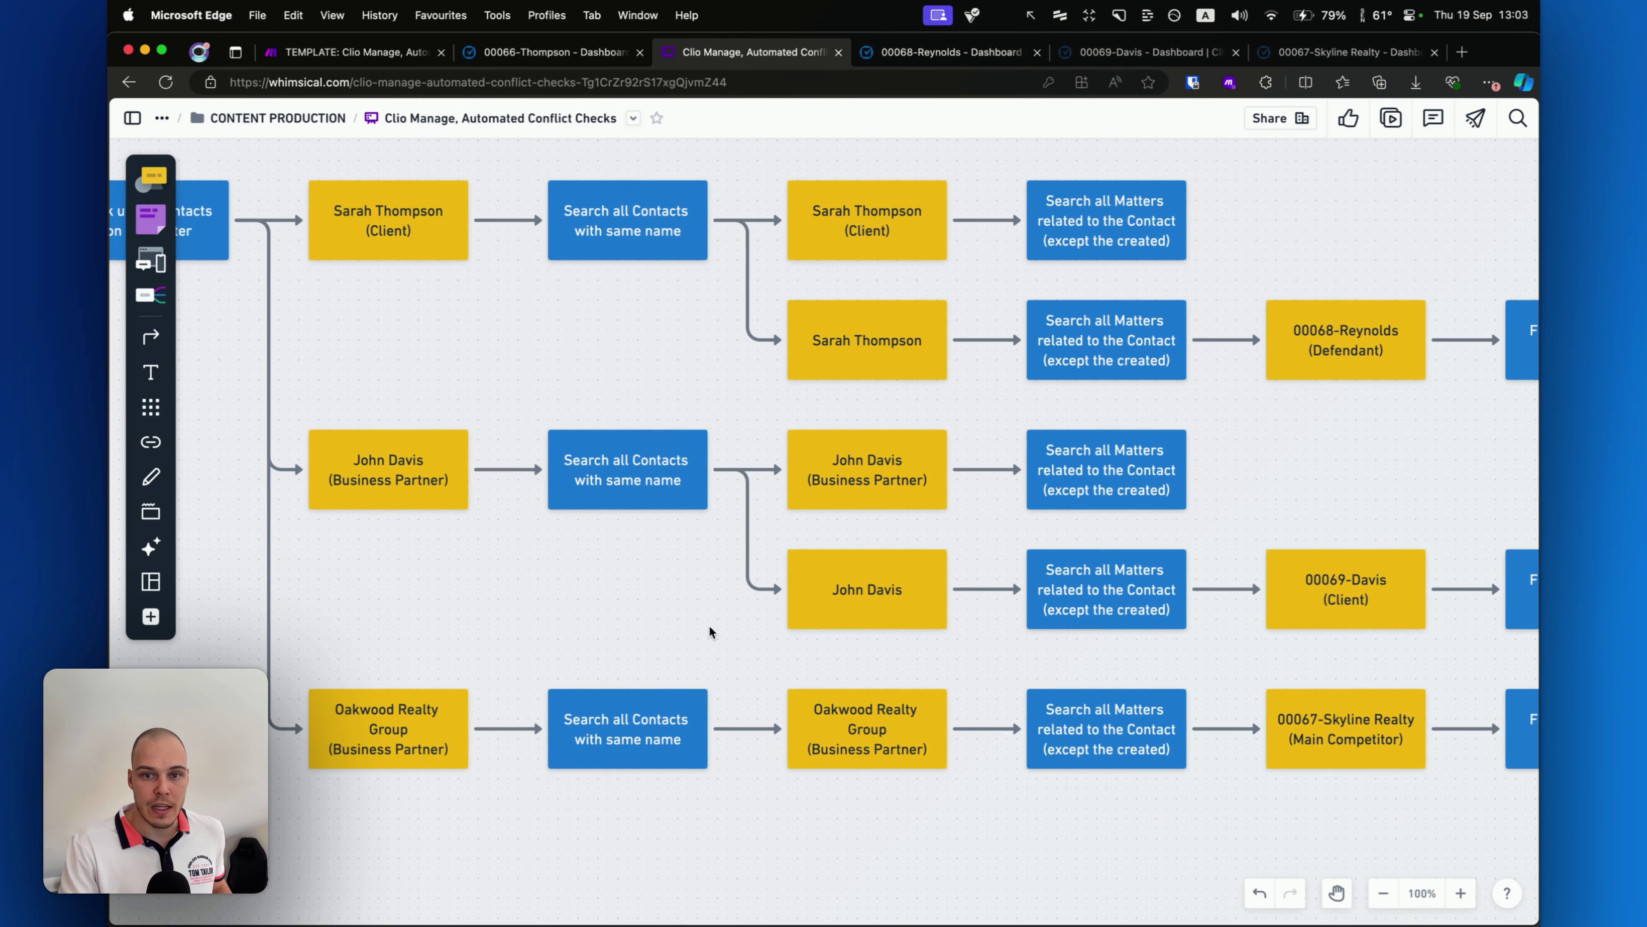
mouse_move(678, 613)
mouse_down()
mouse_move(754, 541)
mouse_move(786, 448)
mouse_move(791, 581)
mouse_move(833, 448)
mouse_move(441, 488)
mouse_move(735, 537)
mouse_move(800, 473)
mouse_move(809, 586)
mouse_up()
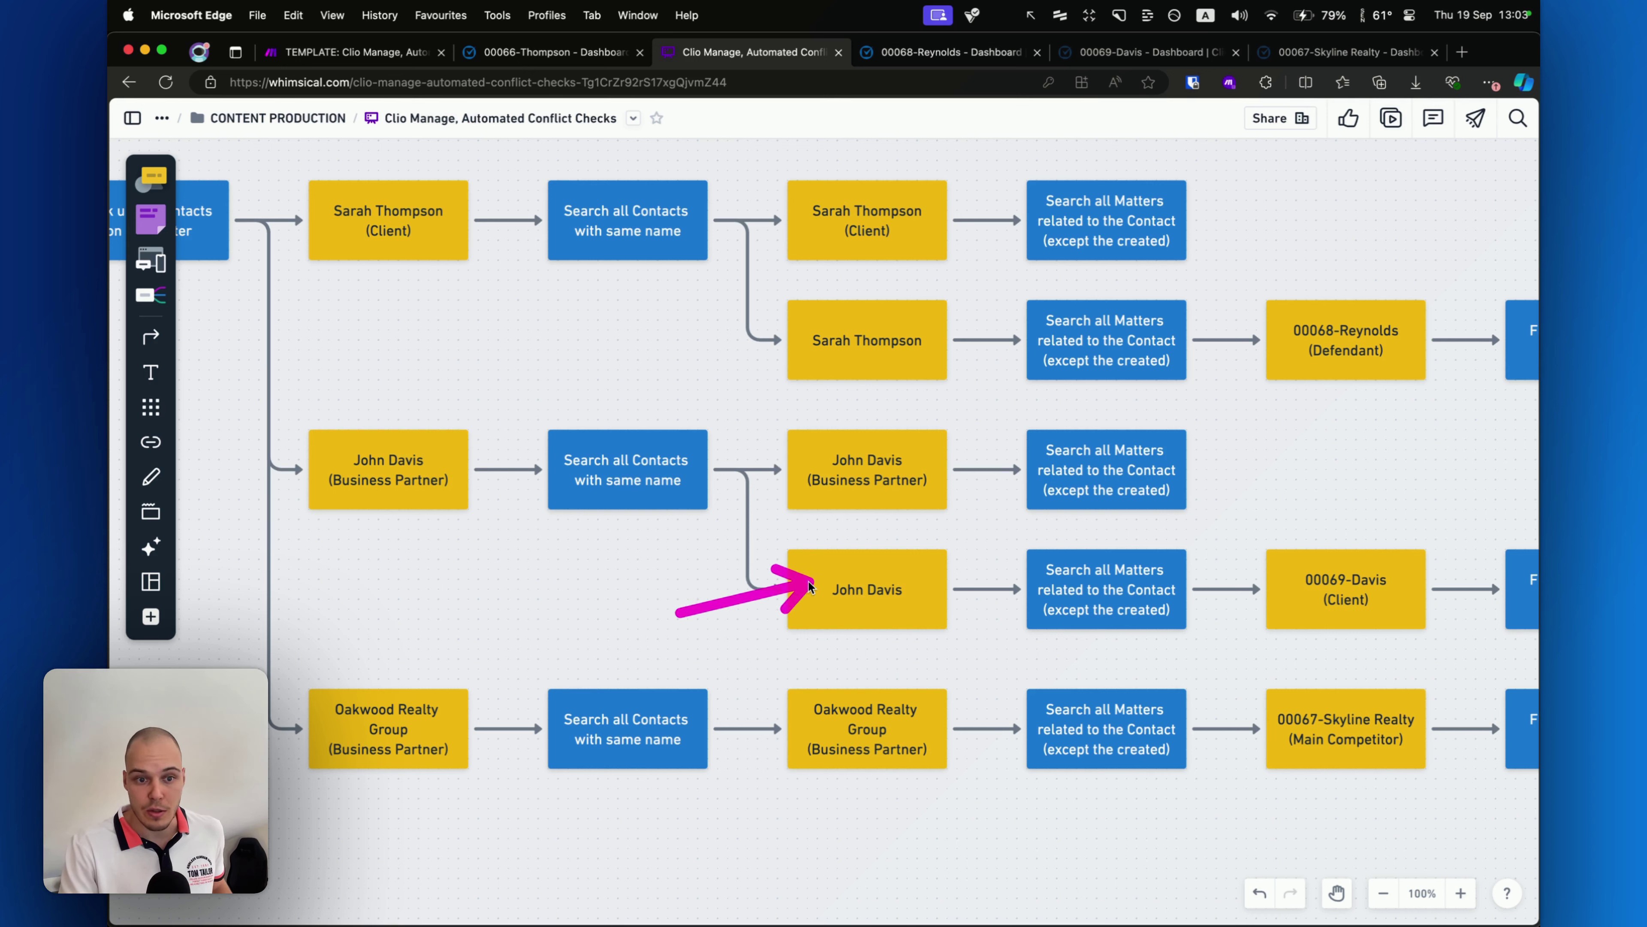
scroll(767, 568, right, 5)
mouse_move(703, 688)
mouse_down()
mouse_move(658, 610)
mouse_move(1009, 599)
mouse_up()
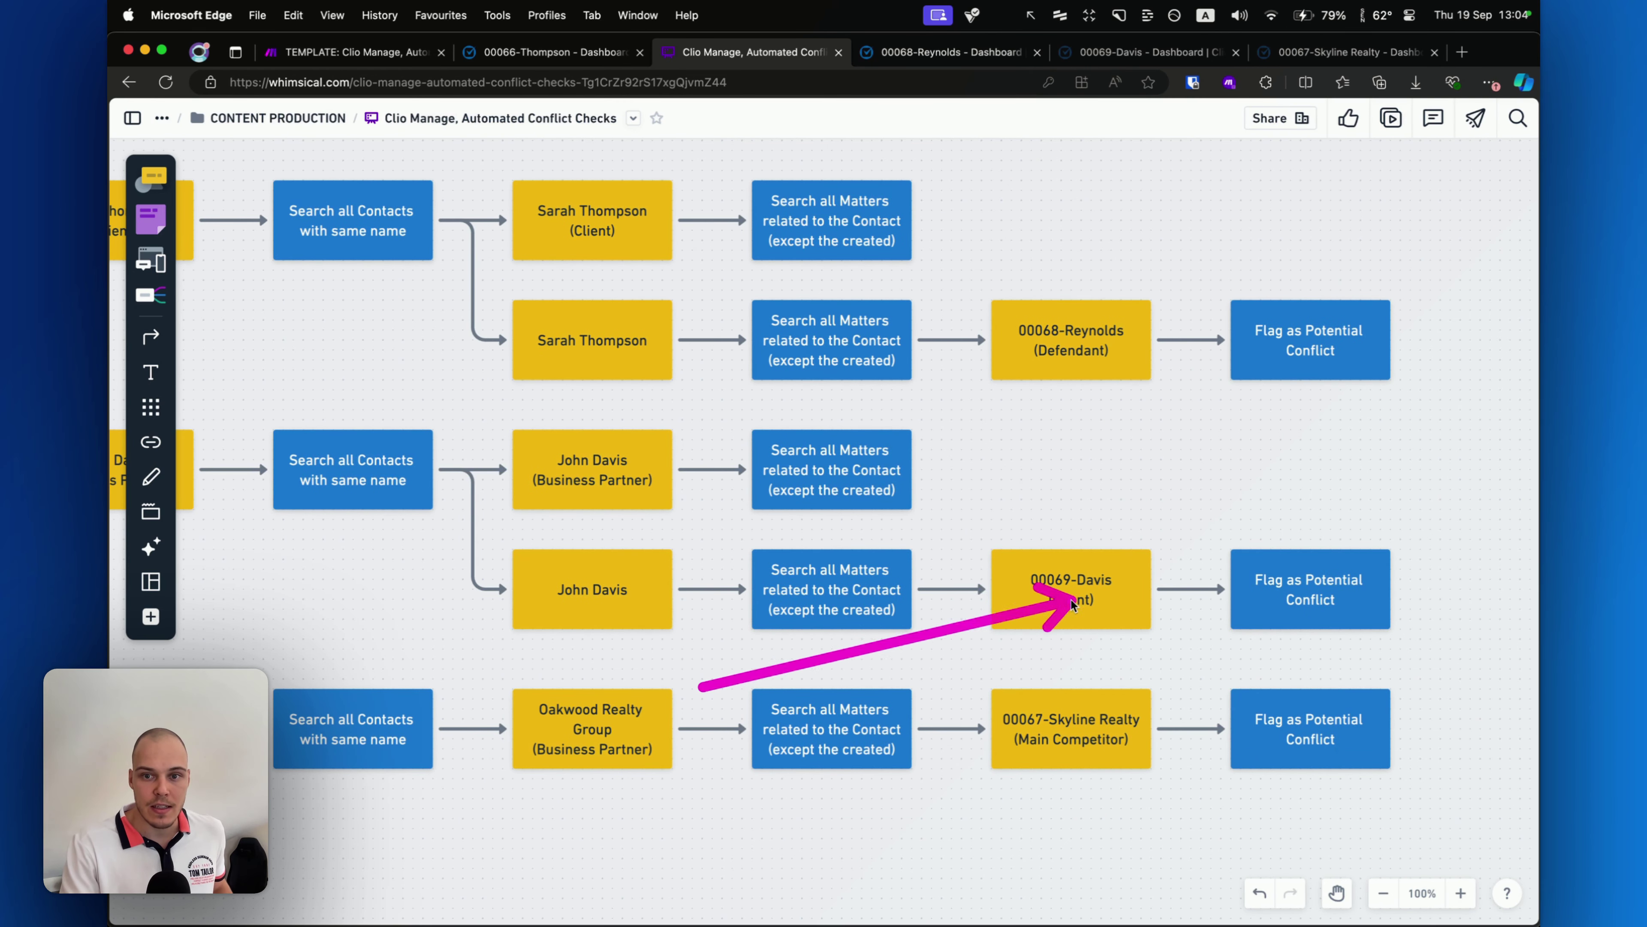
click(1102, 53)
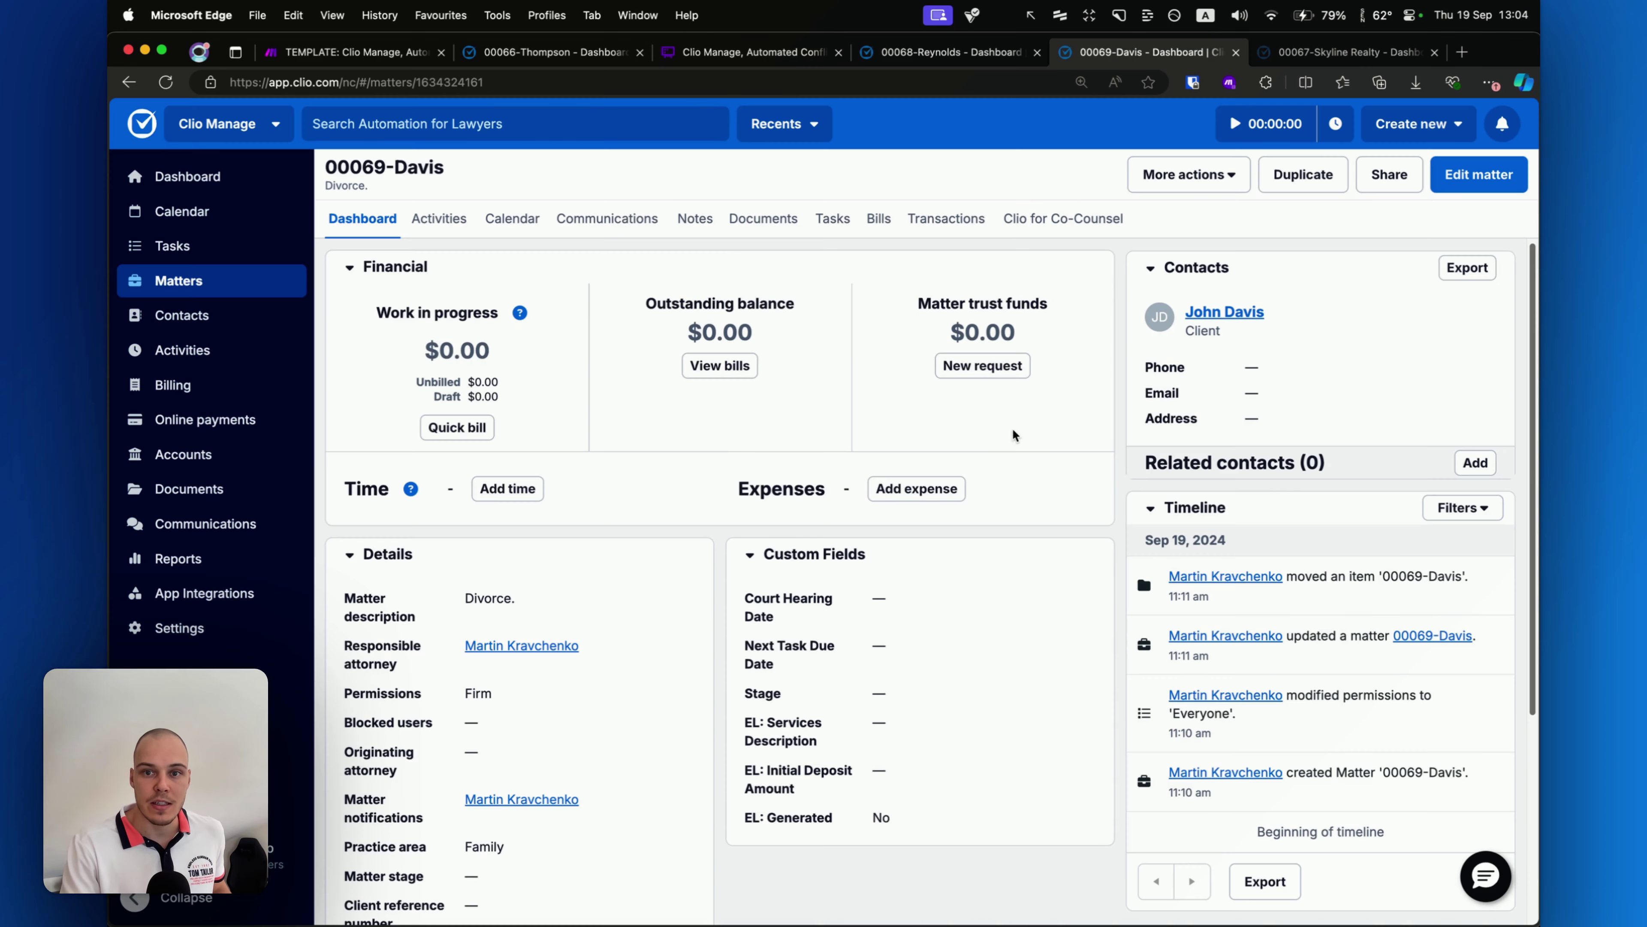
mouse_move(996, 630)
mouse_down()
mouse_move(1208, 339)
mouse_move(580, 286)
mouse_move(358, 196)
mouse_move(379, 203)
mouse_up()
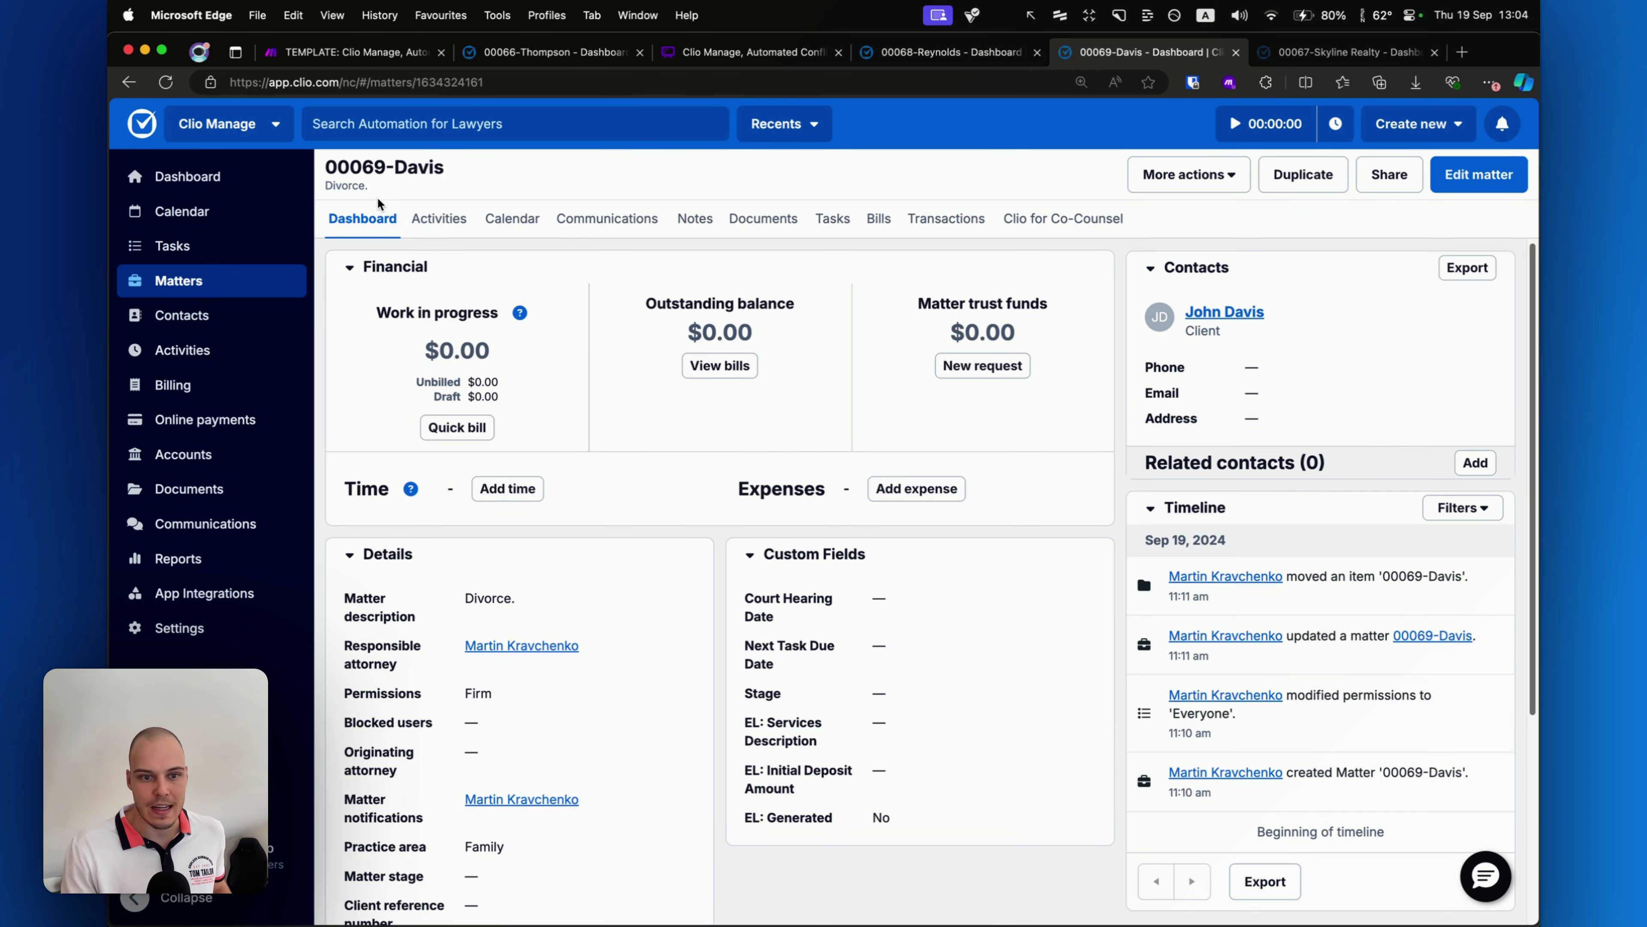
Trace the Oakwood Realty Group branch in the Whimsical flowchart and view the matching Skyline Realty matter in Clio Manage.
click(782, 57)
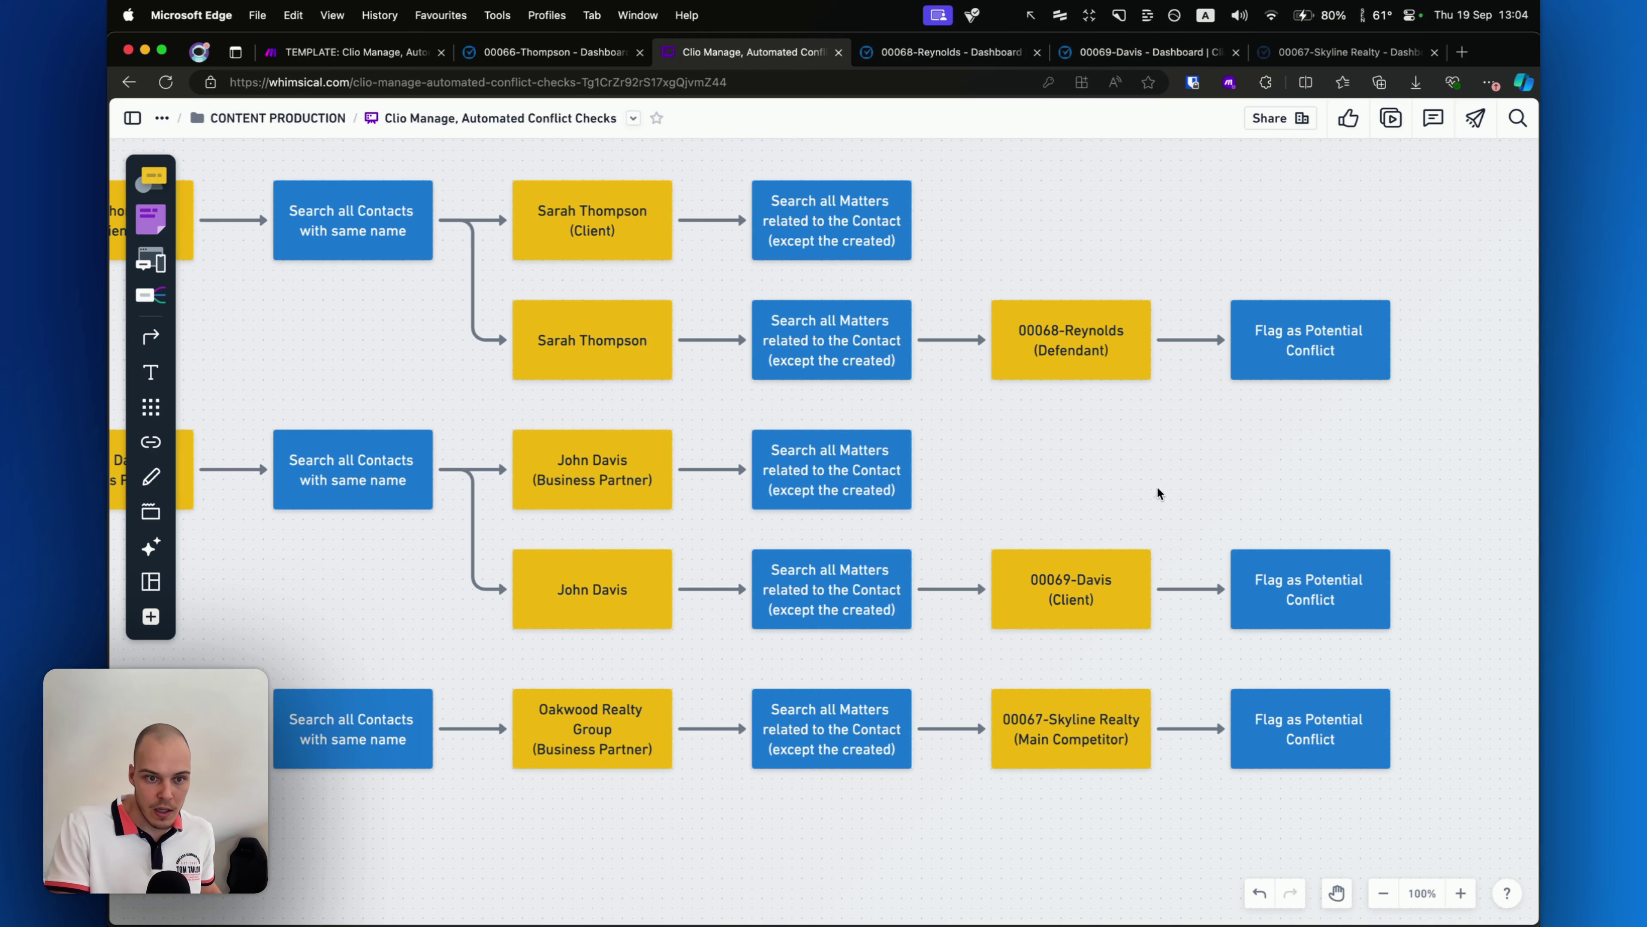
scroll(1135, 518, left, 10)
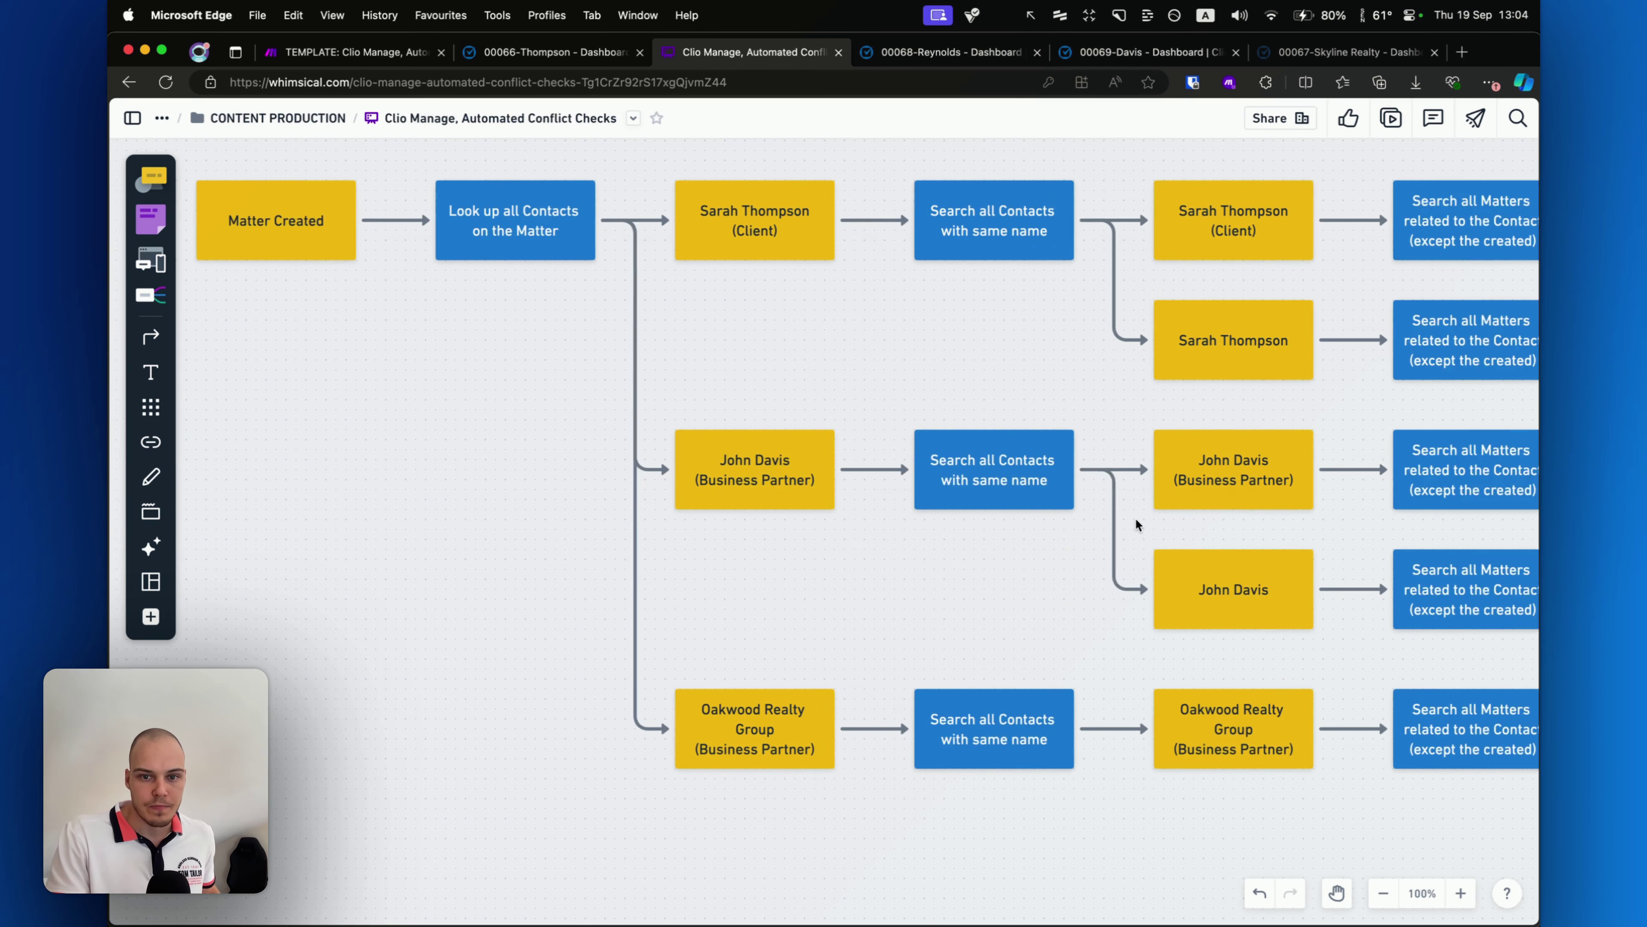
scroll(1137, 518, right, 3)
scroll(984, 519, right, 3)
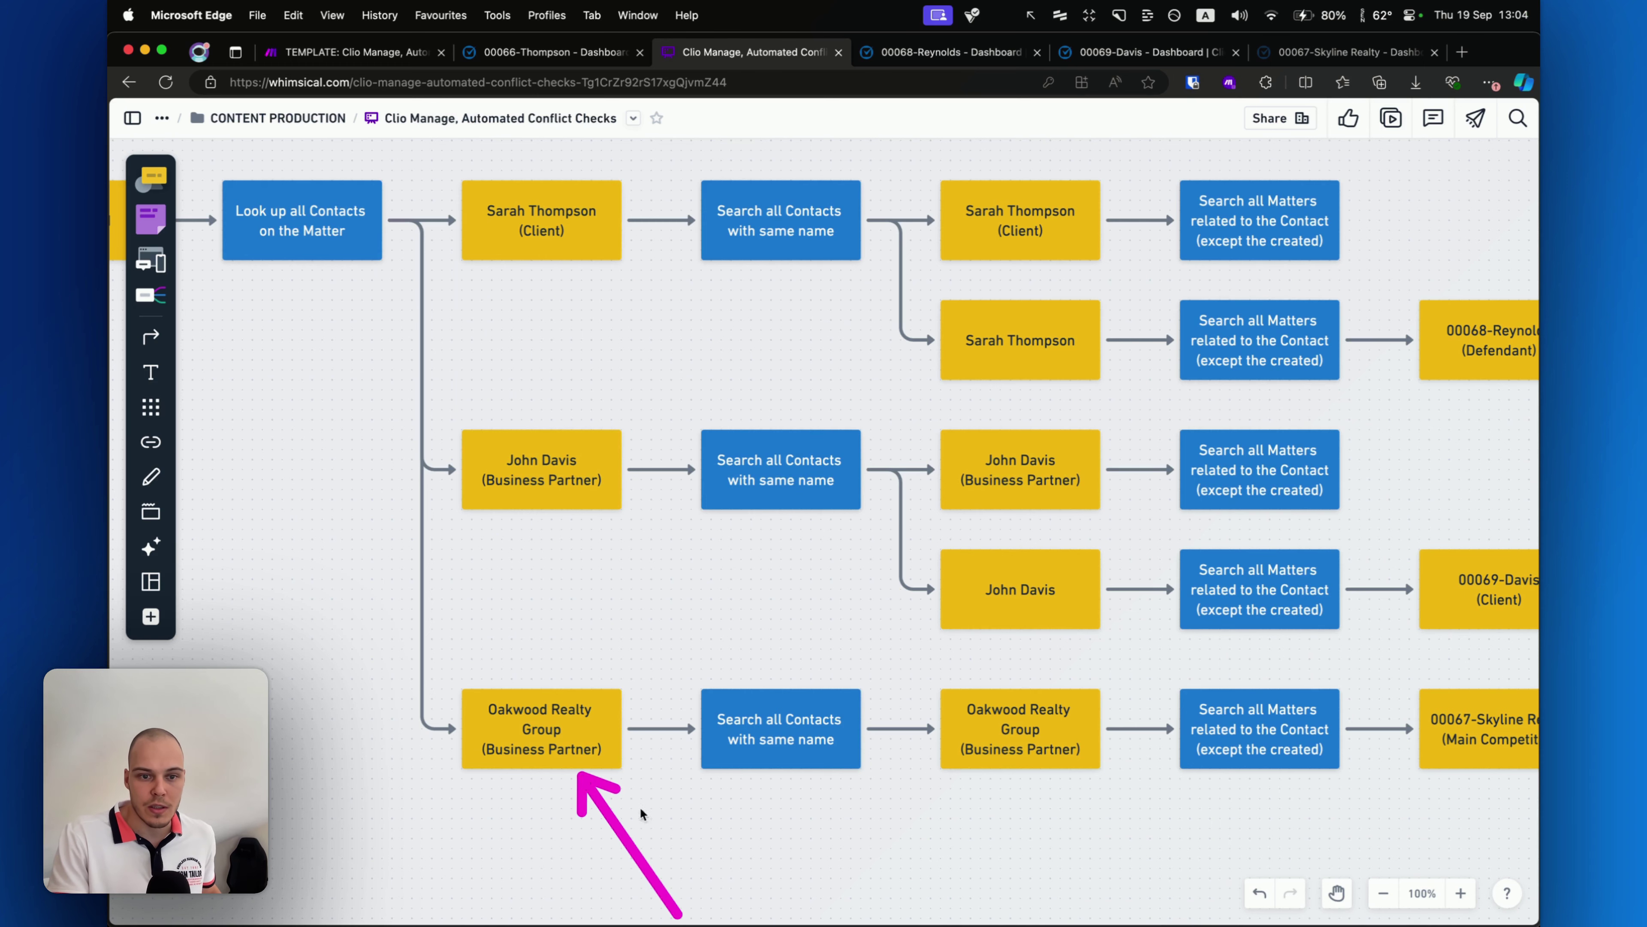
scroll(766, 834, right, 7)
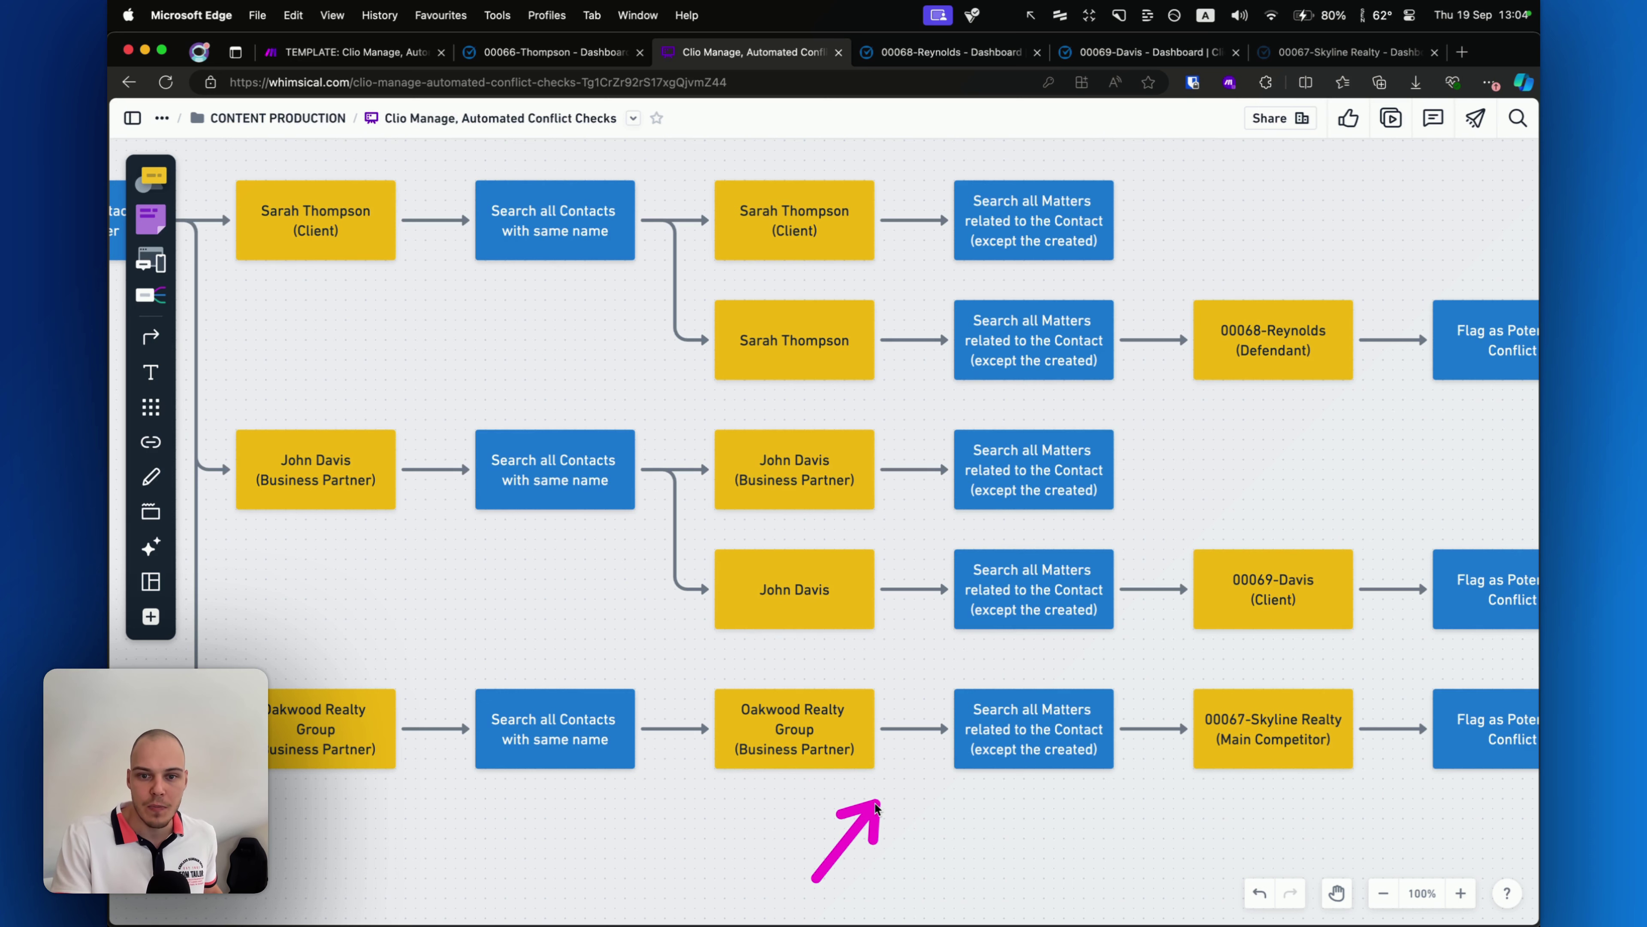
scroll(893, 800, right, 5)
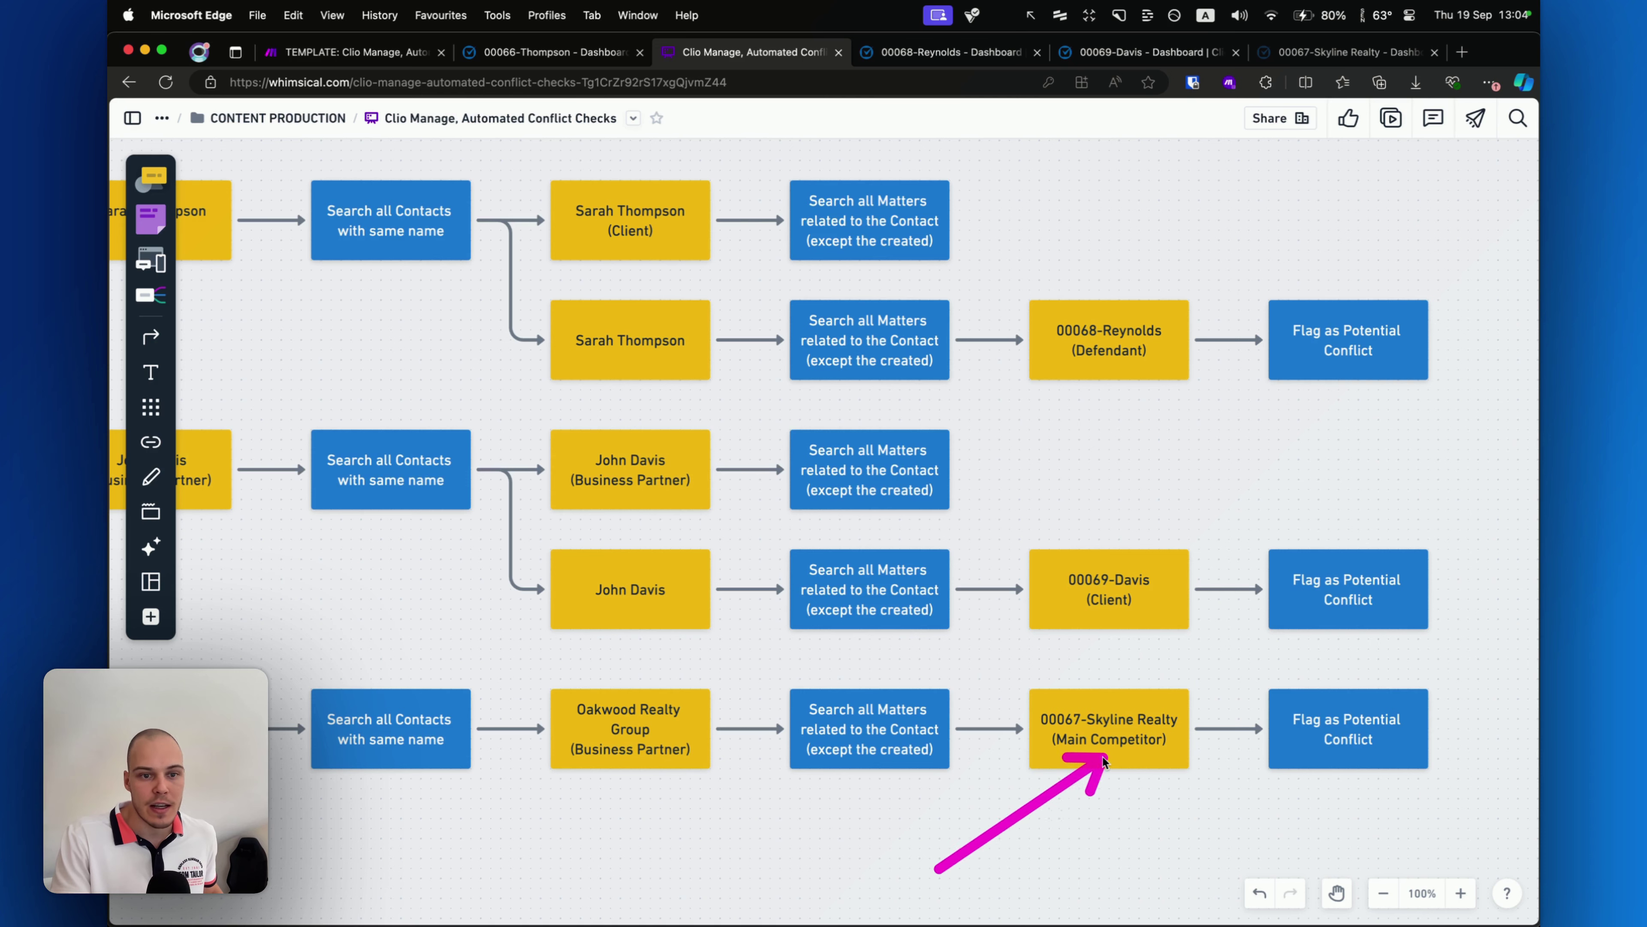
click(1314, 52)
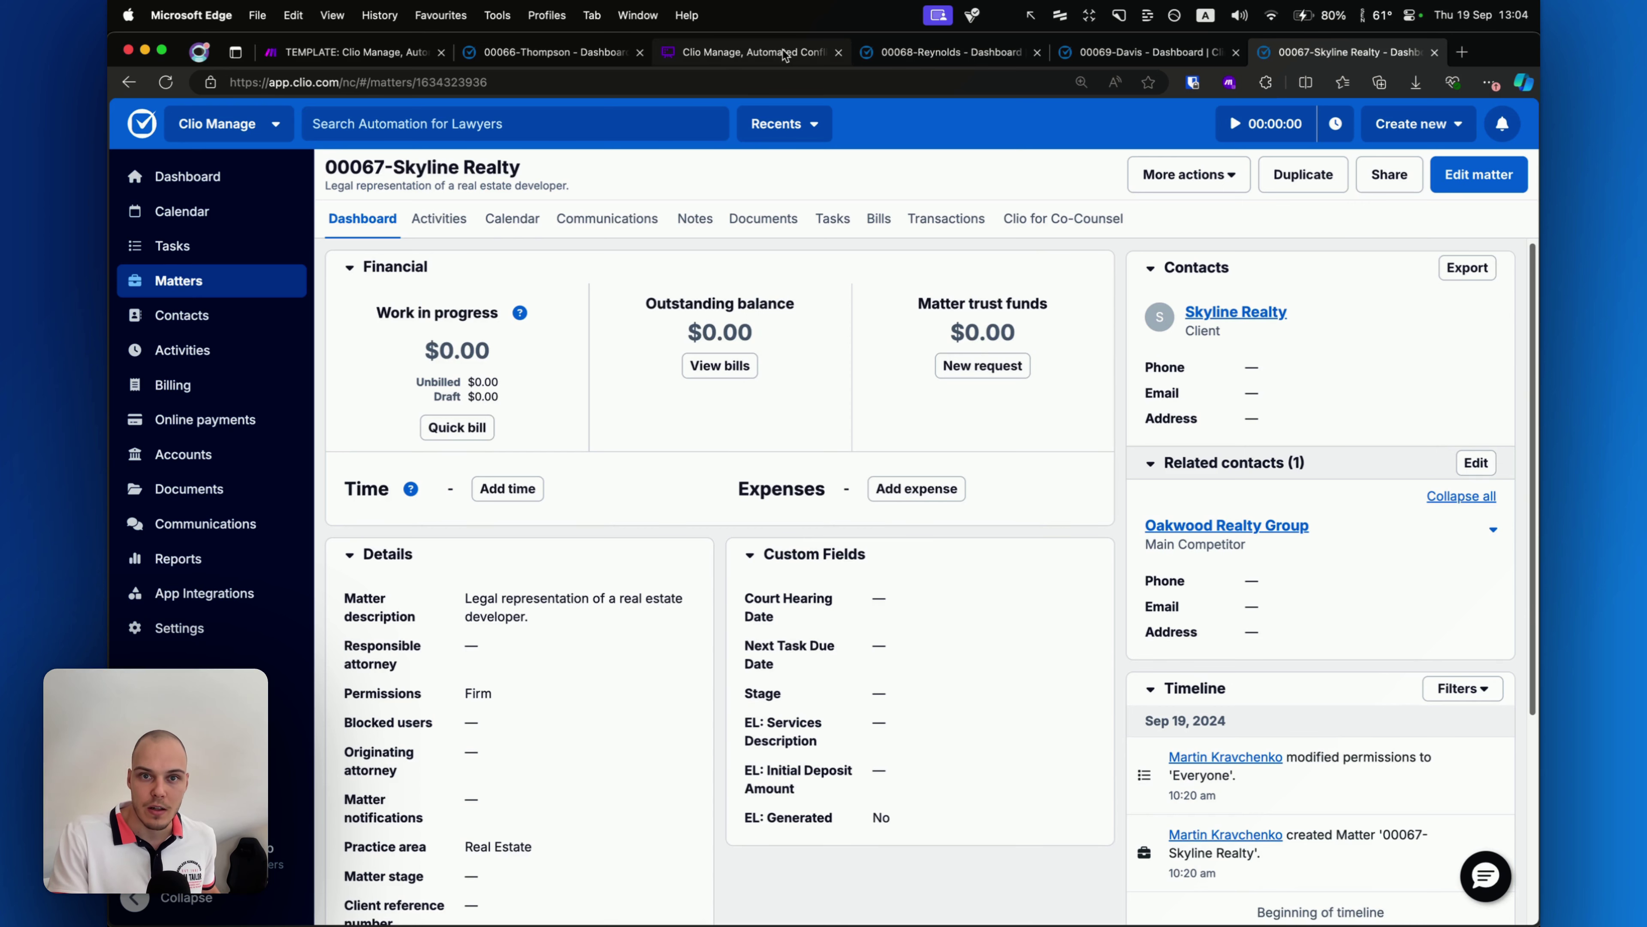
Go back to the Whimsical flowchart and review the specific example's branches back toward their start.
click(752, 51)
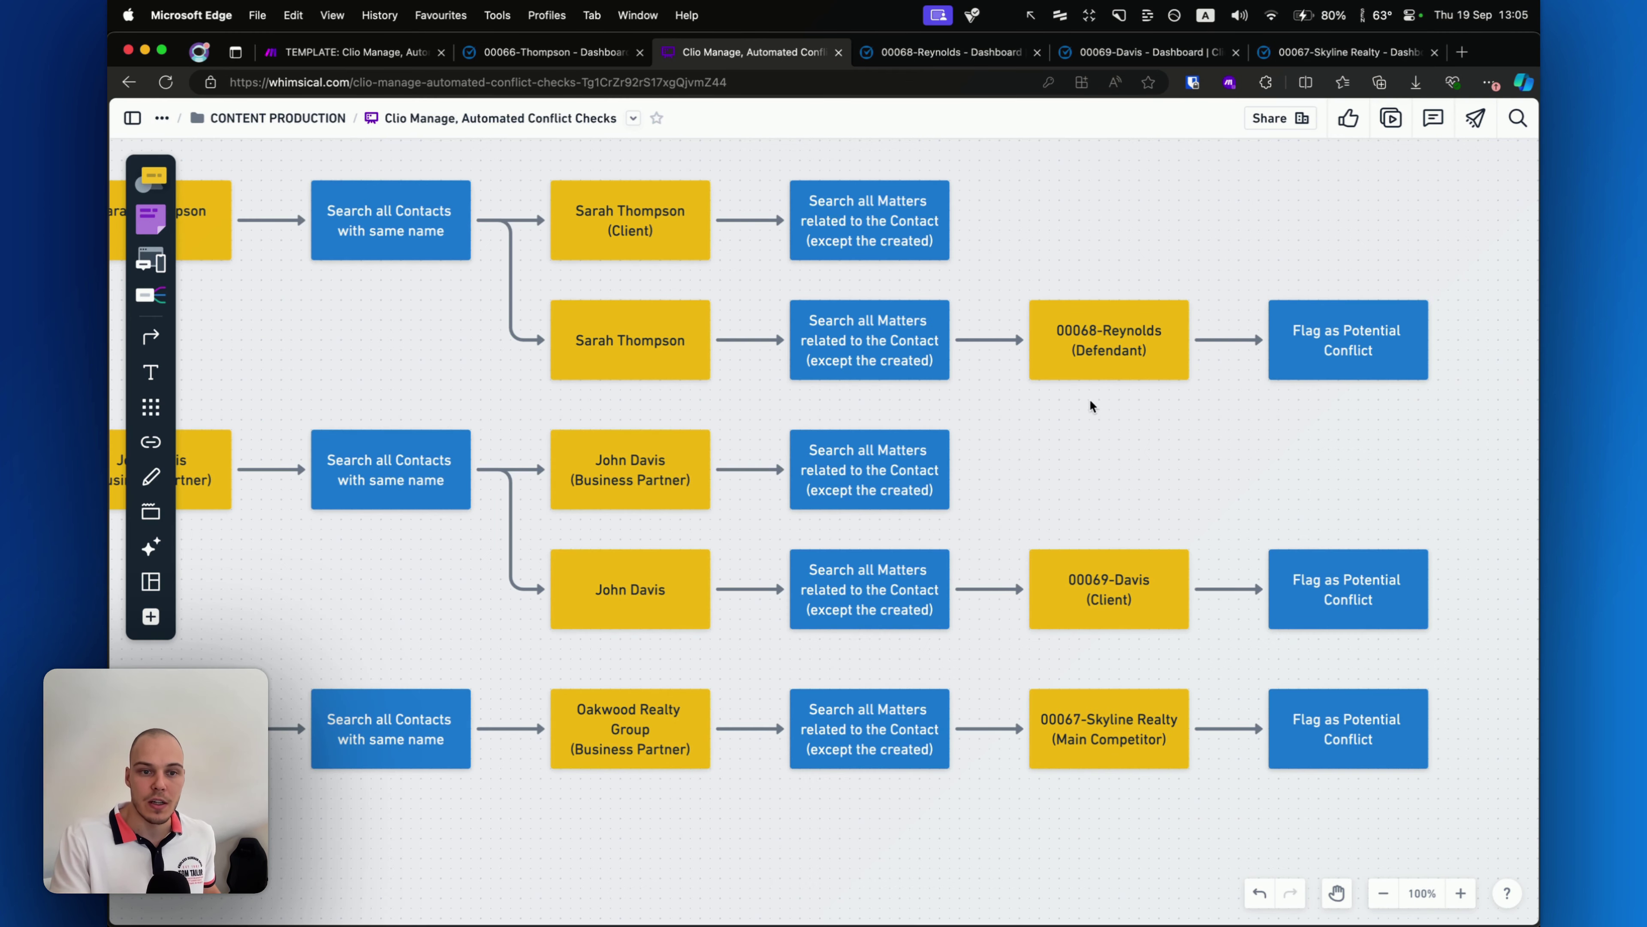
scroll(1092, 400, left, 10)
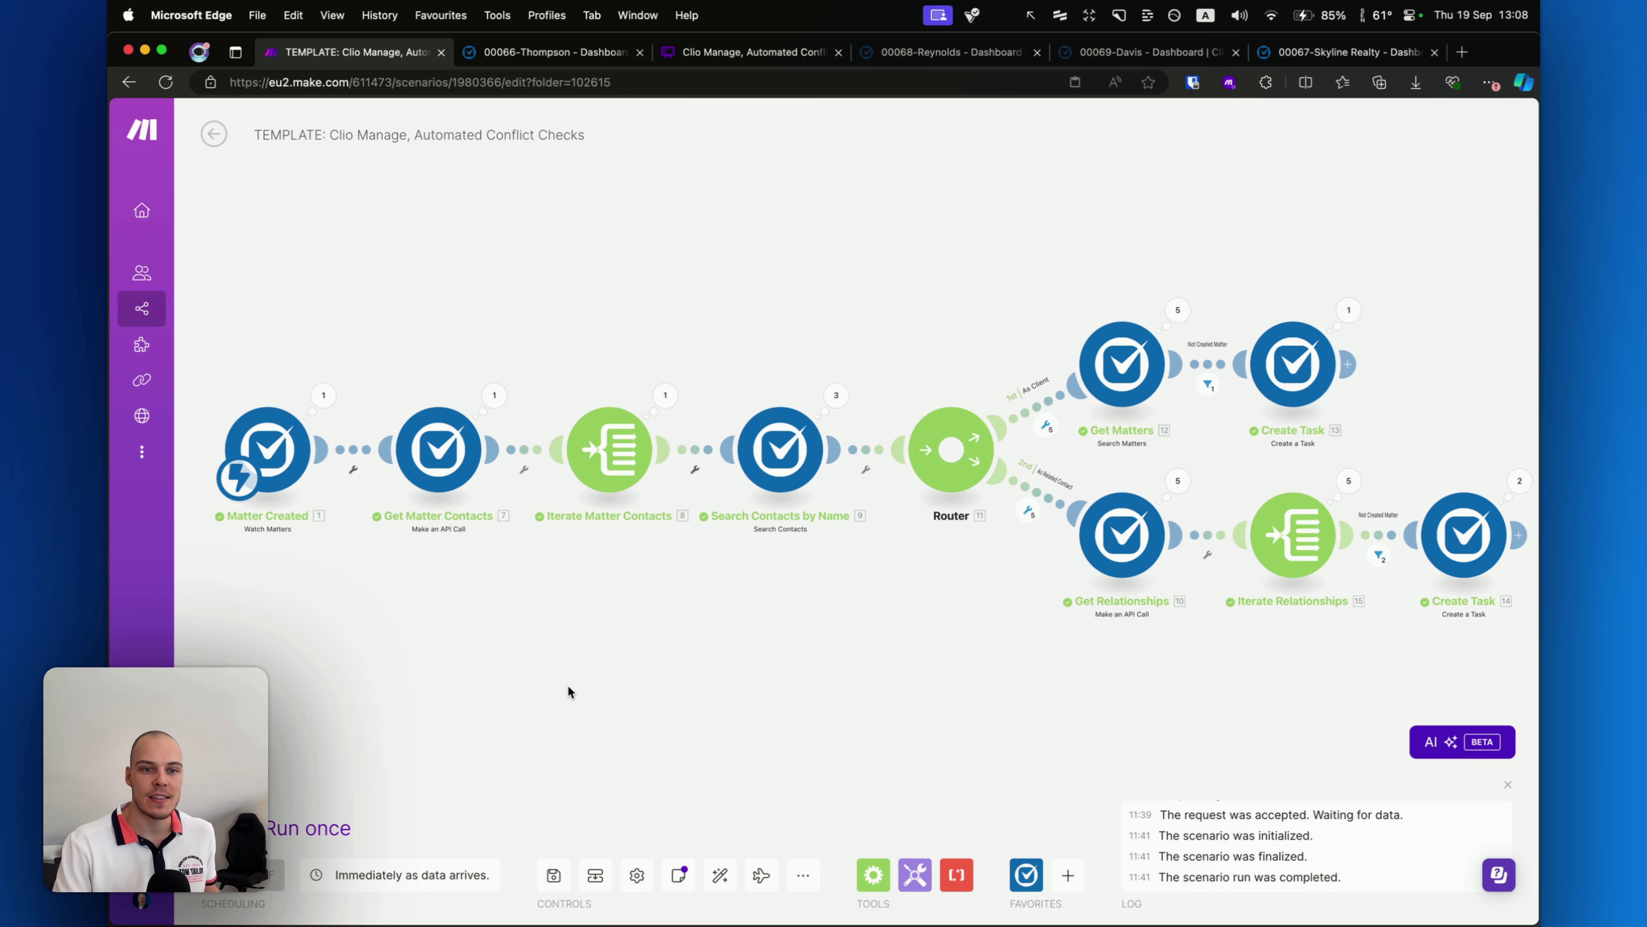
In the Make scenario, open the Matter Created trigger and start a new webhook subscribed to the Created event.
drag(513, 600, 664, 611)
scroll(466, 561, up, 5)
drag(542, 753, 475, 540)
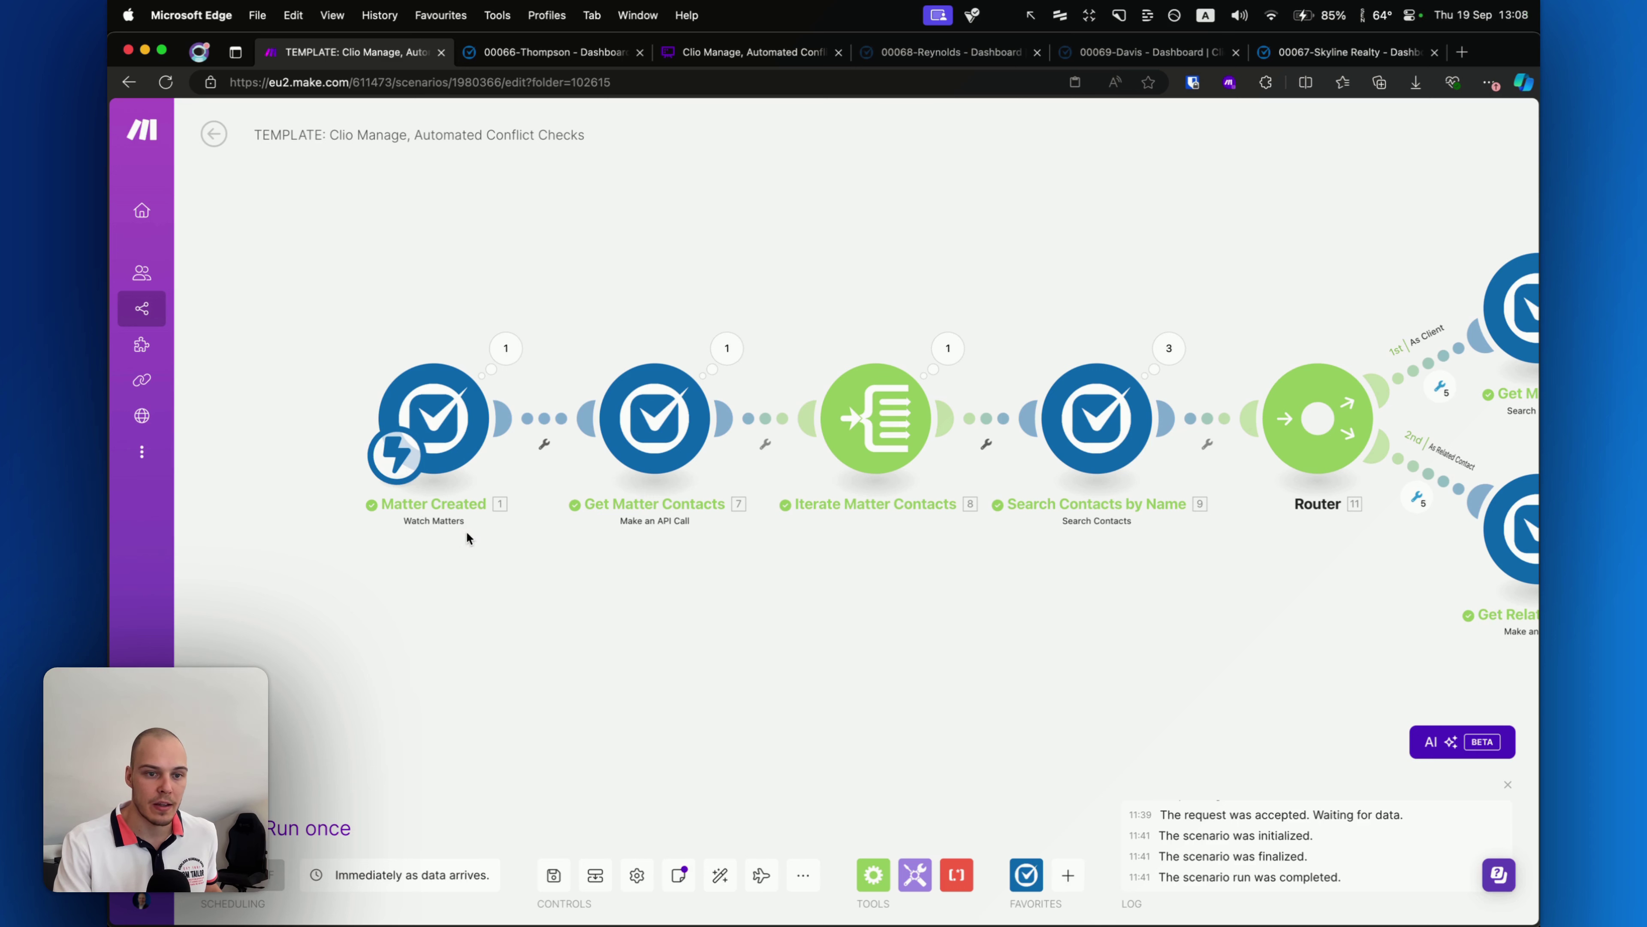
drag(493, 670, 451, 535)
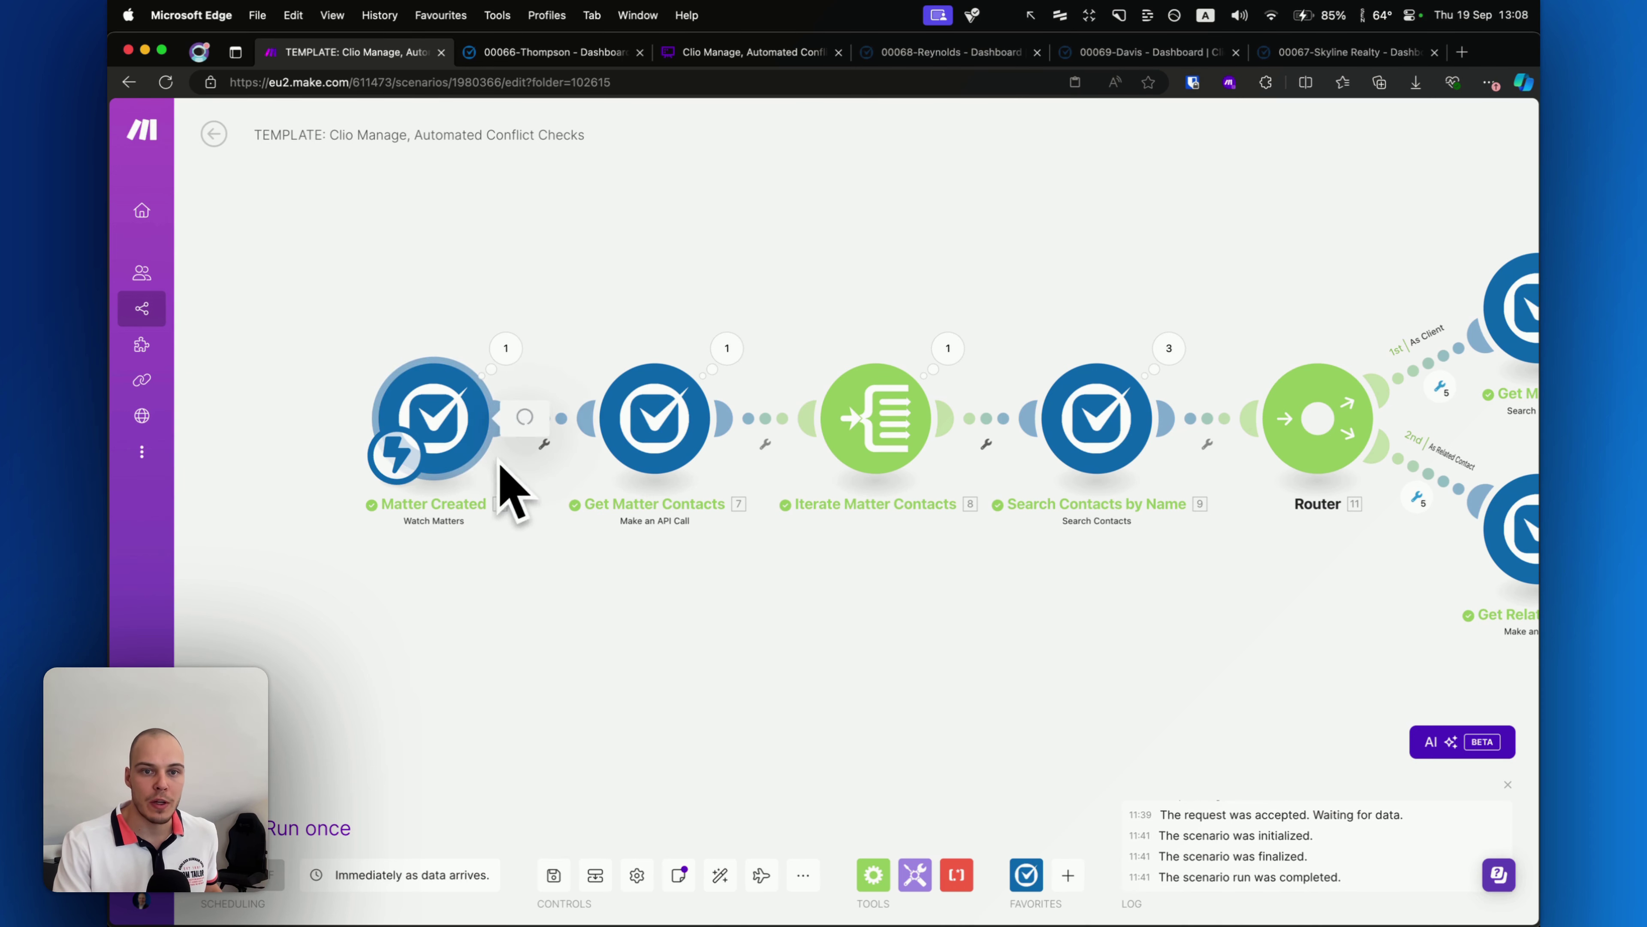
click(510, 469)
drag(699, 502, 576, 380)
click(843, 390)
mouse_move(685, 524)
mouse_down()
mouse_move(897, 416)
mouse_move(906, 508)
mouse_move(900, 433)
mouse_up()
click(920, 425)
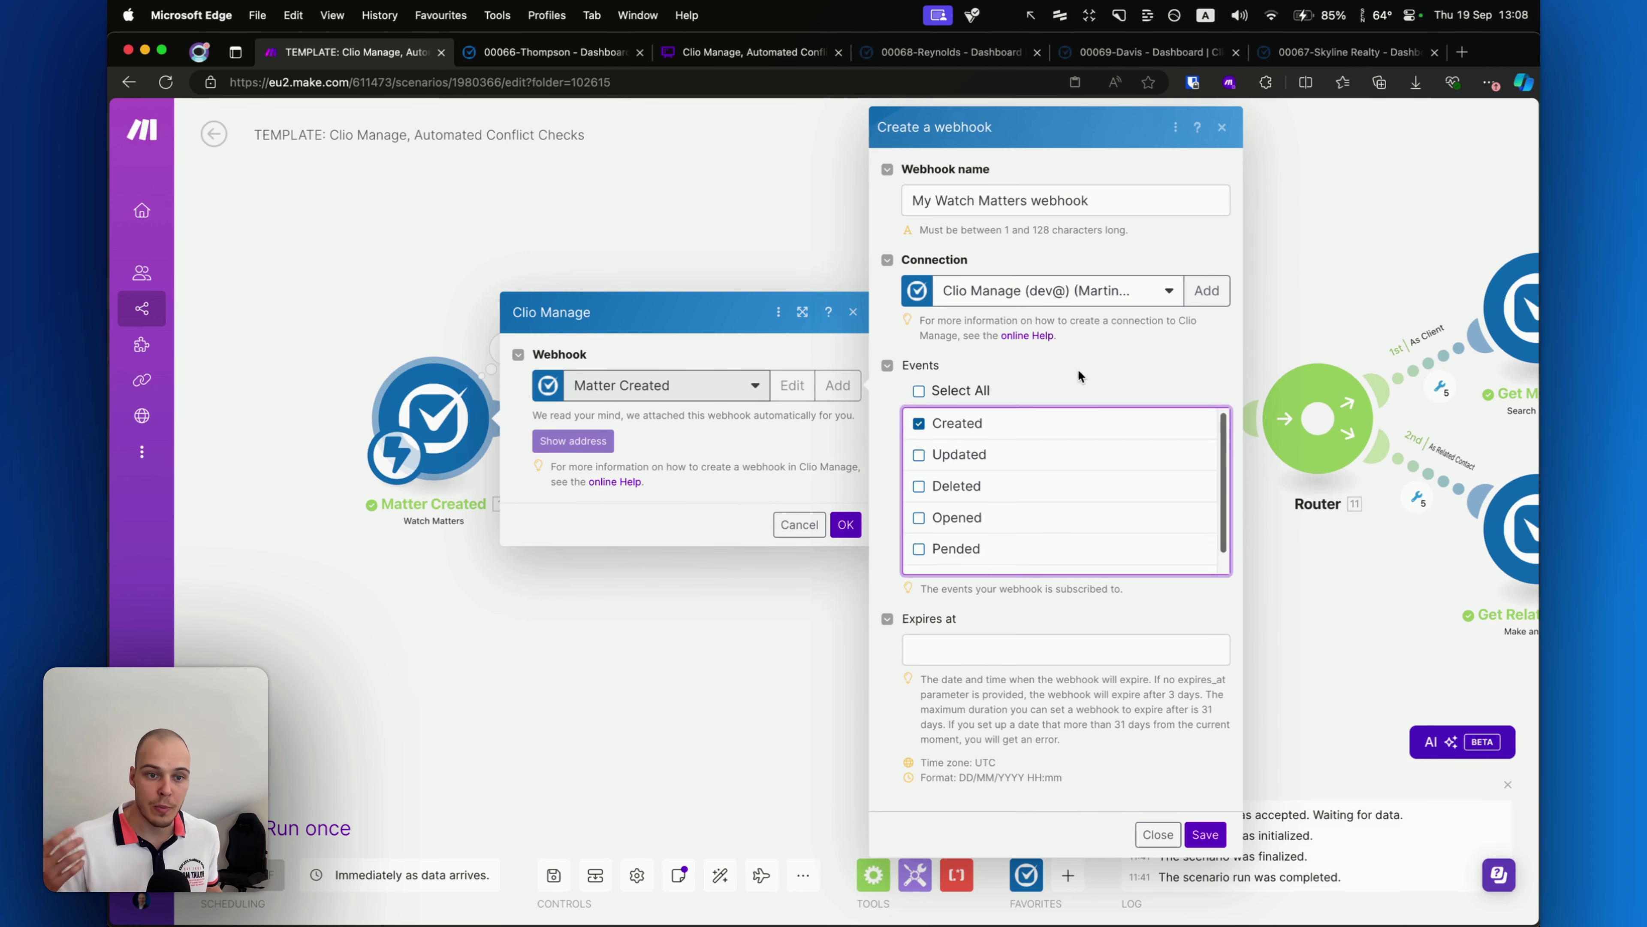
Examine the new webhook's Expires at setting, and leave the webhook and trigger settings without saving.
scroll(1025, 490, down, 1)
scroll(1025, 490, up, 1)
mouse_move(731, 759)
mouse_down()
mouse_move(879, 635)
mouse_move(903, 649)
mouse_up()
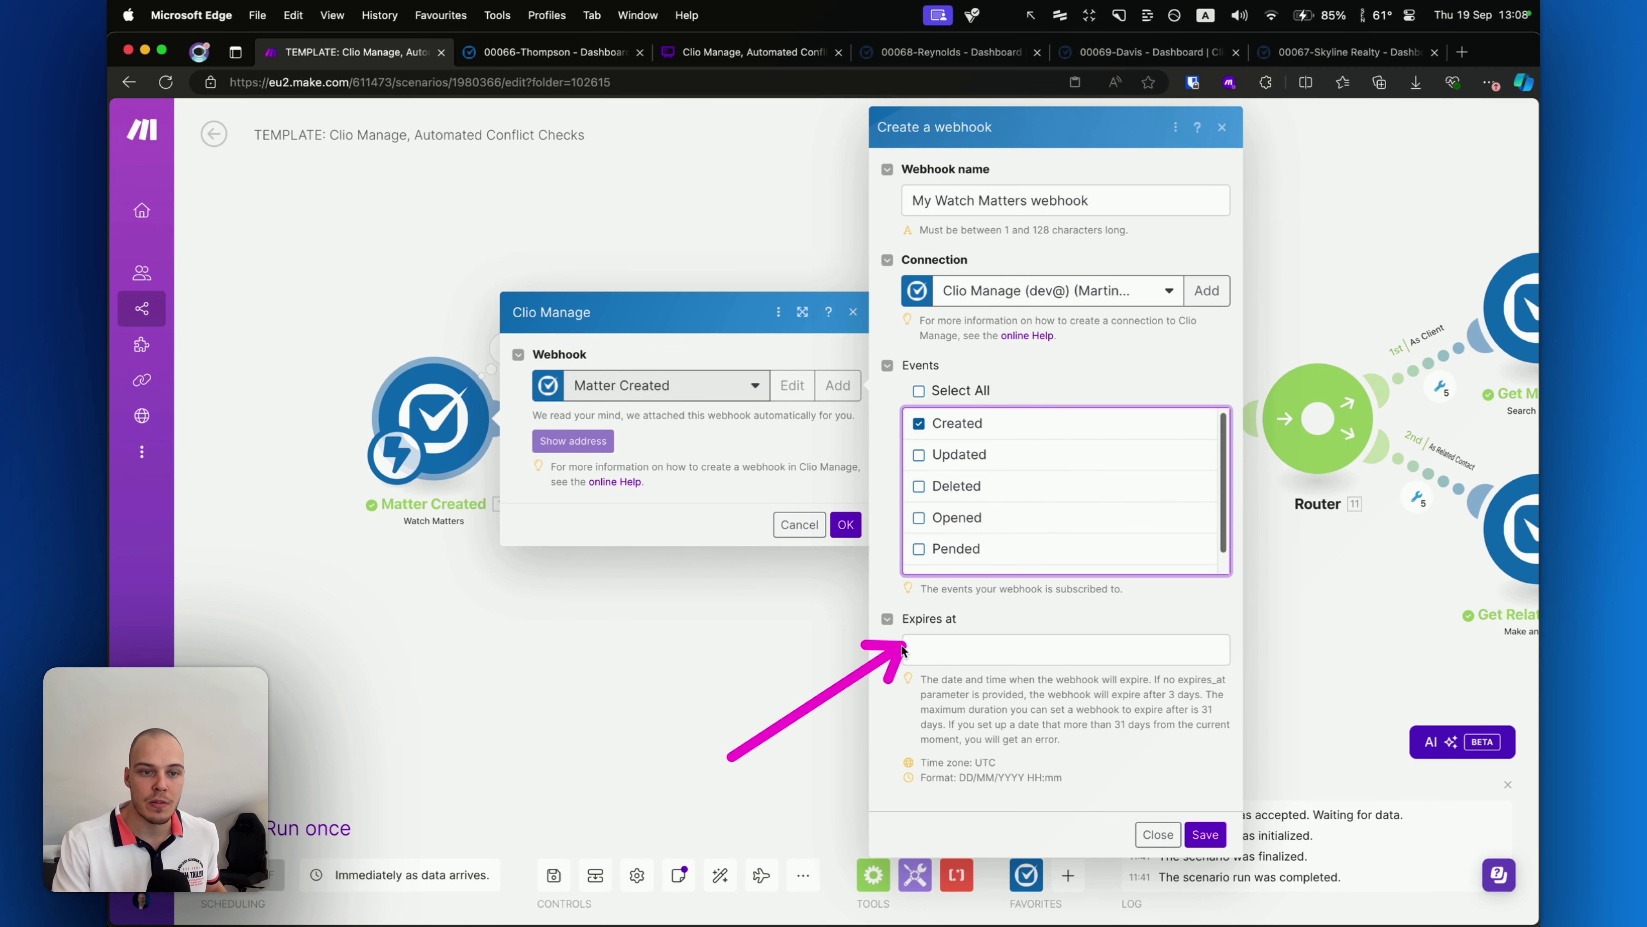
click(939, 651)
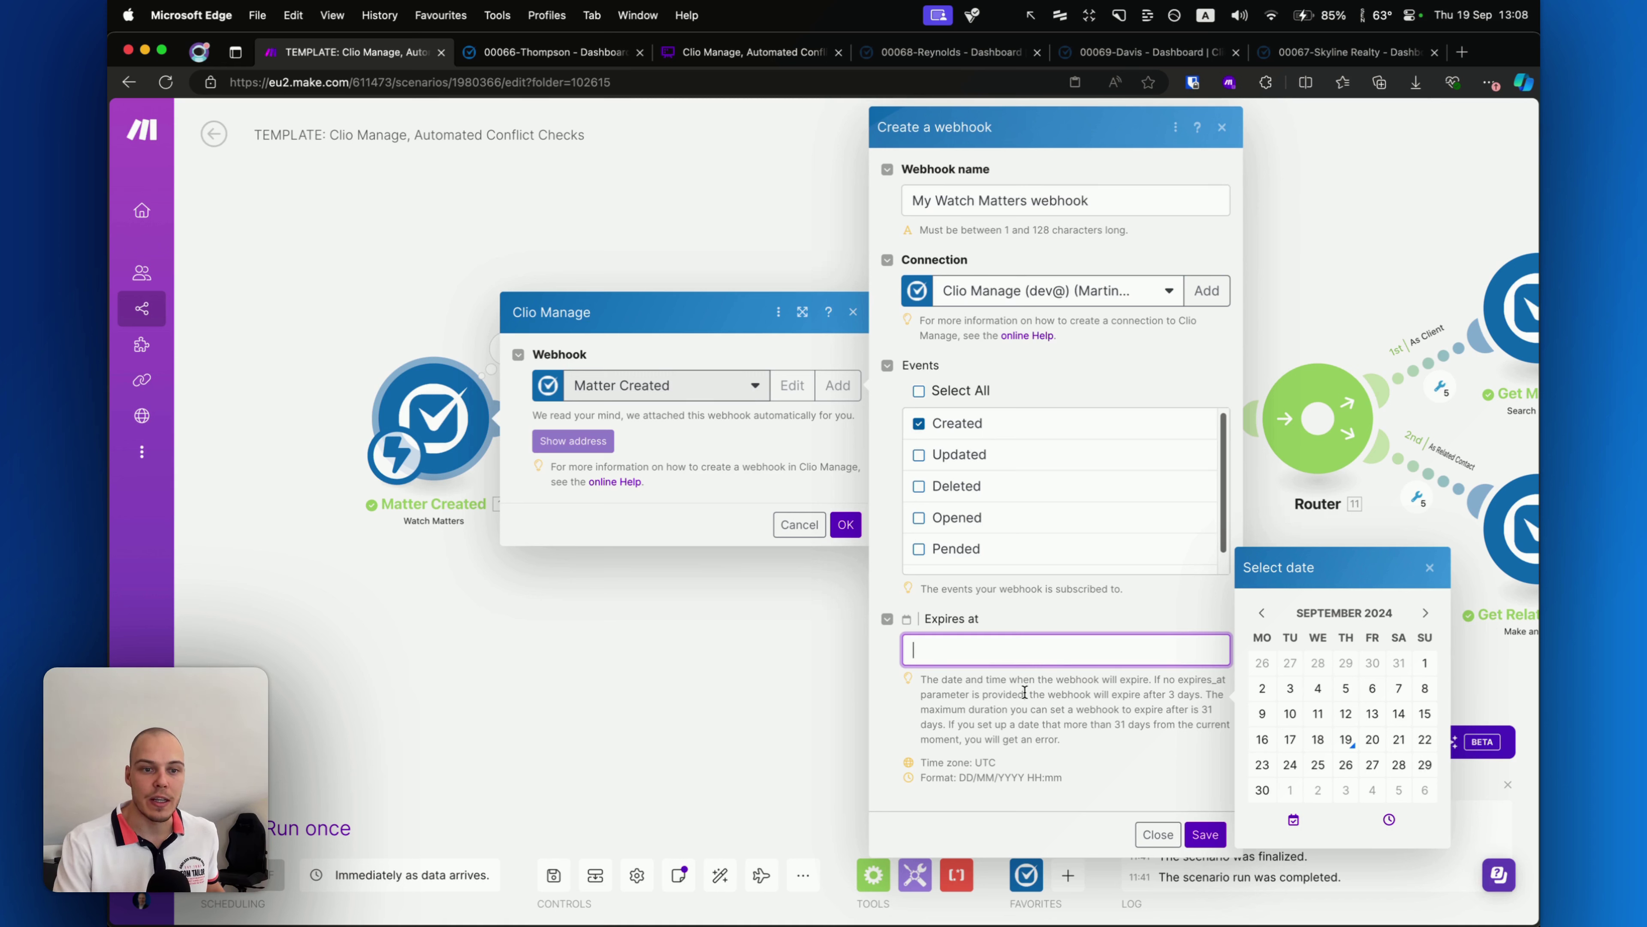
click(1040, 738)
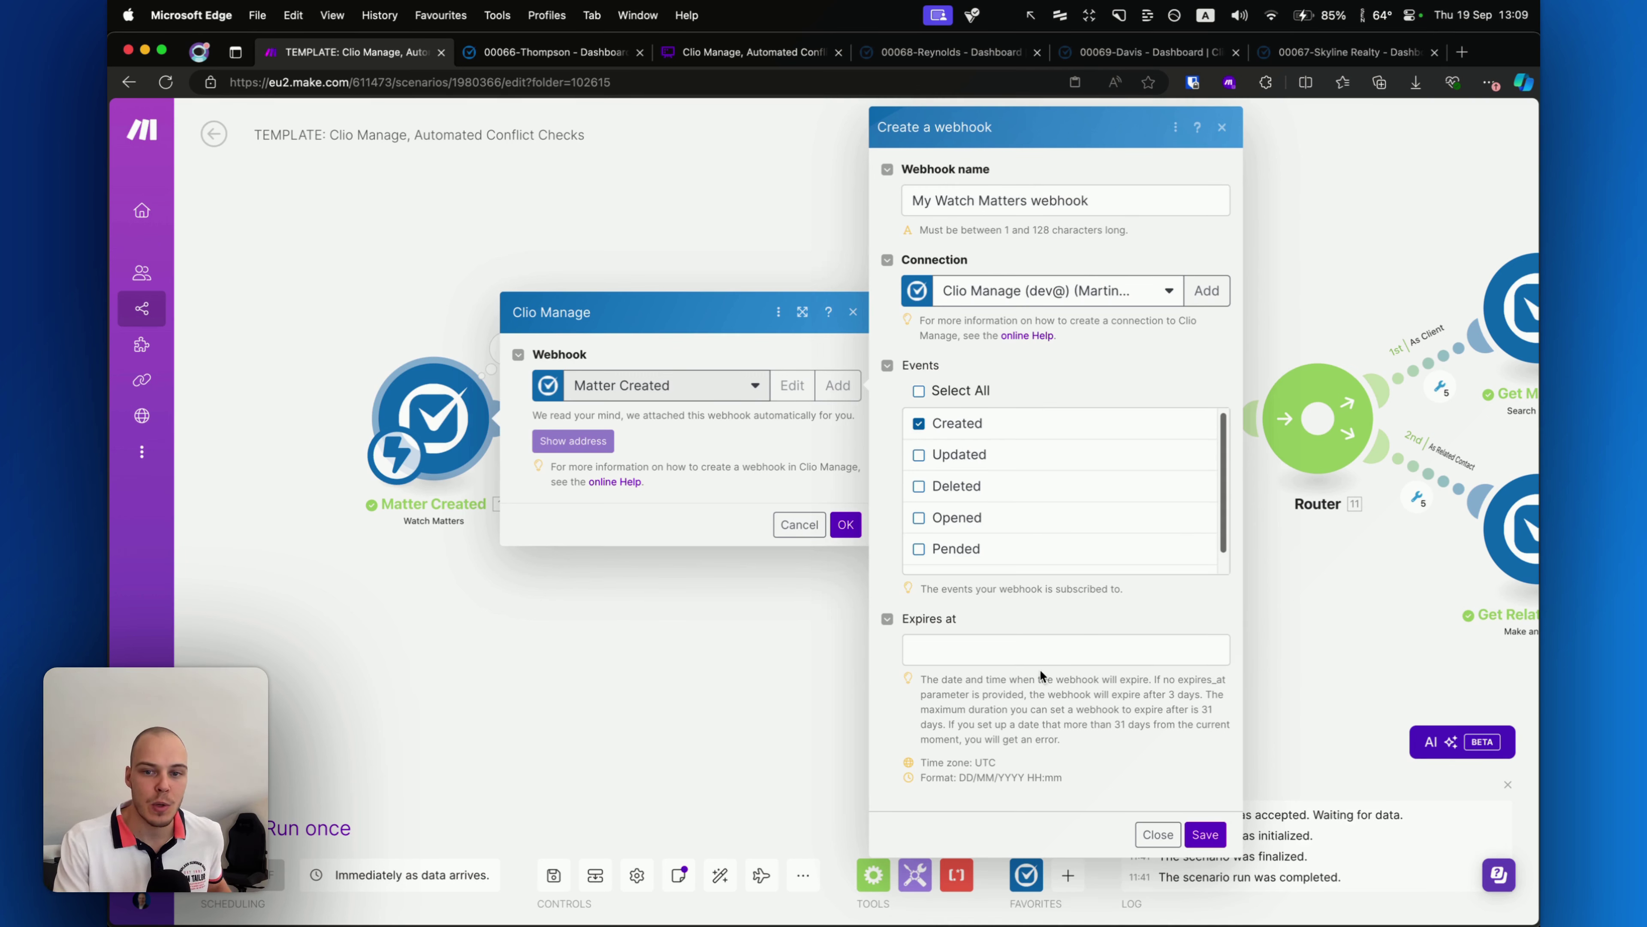
click(1152, 835)
click(799, 524)
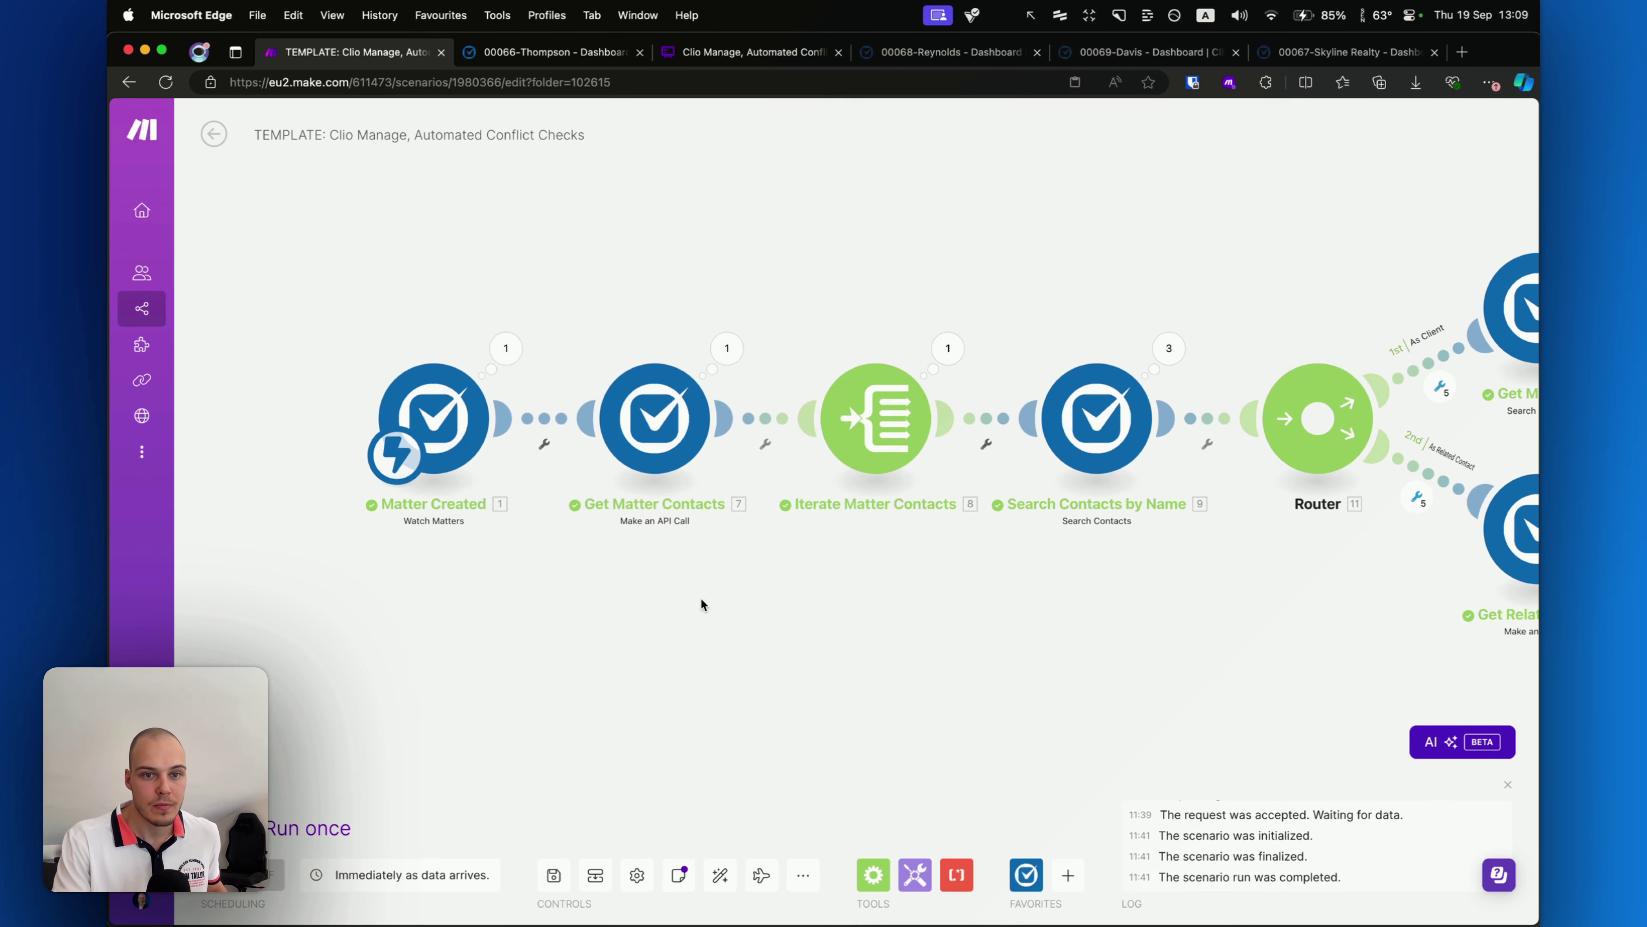
Open the Get Matter Contacts module and examine its API call URL and the fields listed in its query string.
mouse_move(693, 680)
mouse_down()
mouse_move(590, 527)
mouse_move(660, 535)
mouse_move(611, 537)
mouse_up()
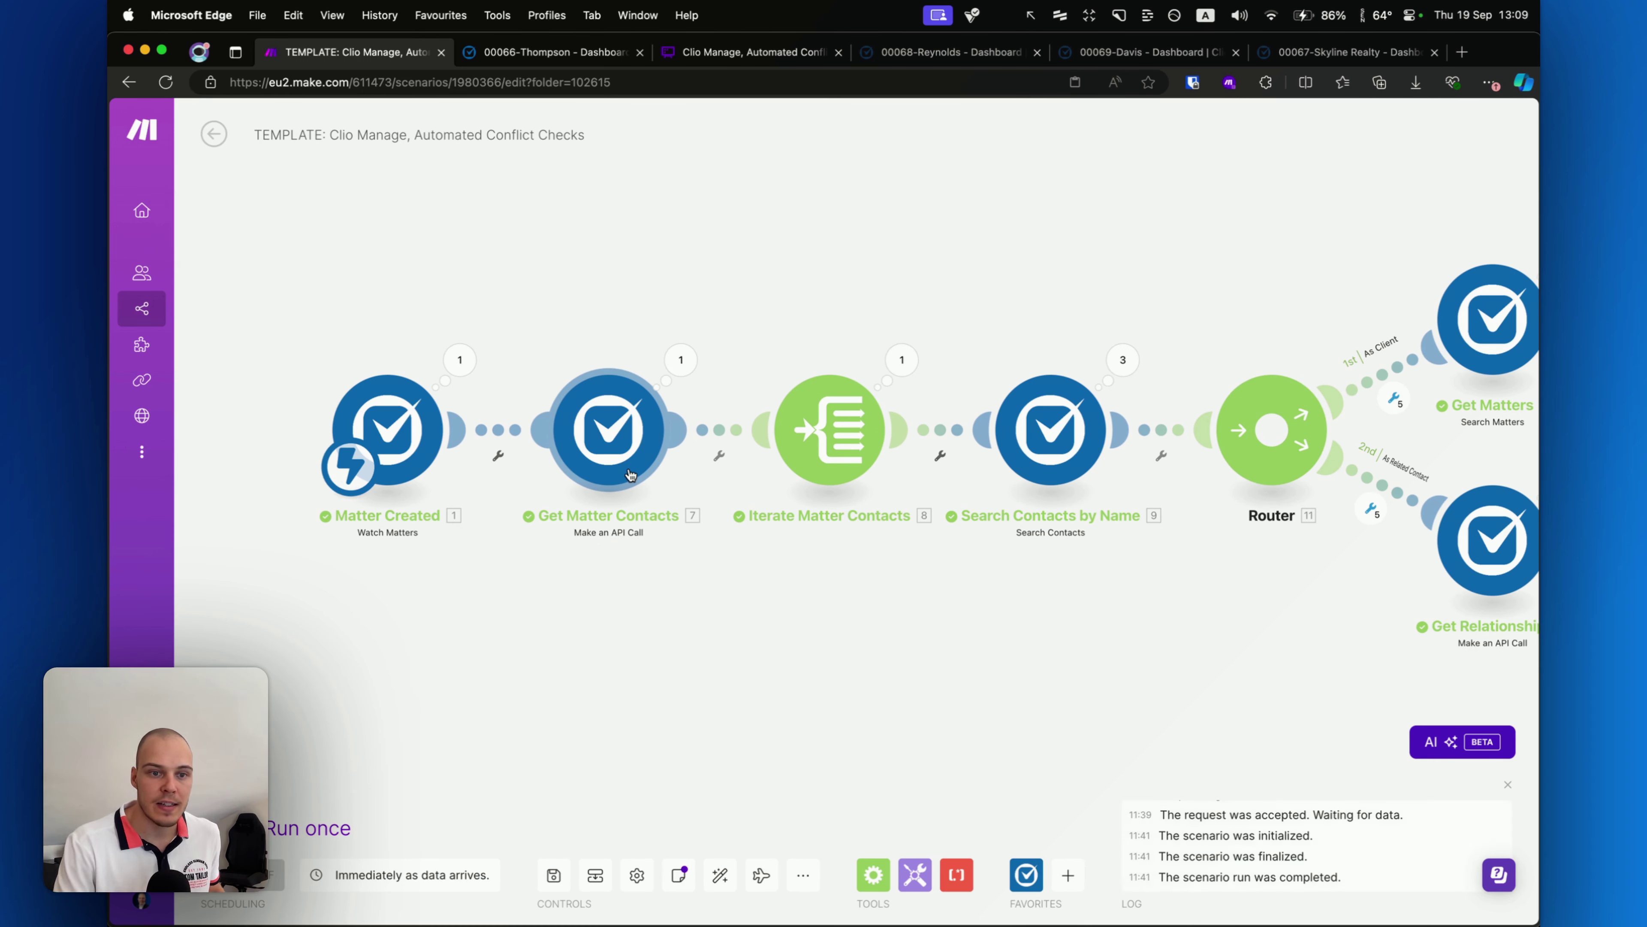
click(606, 514)
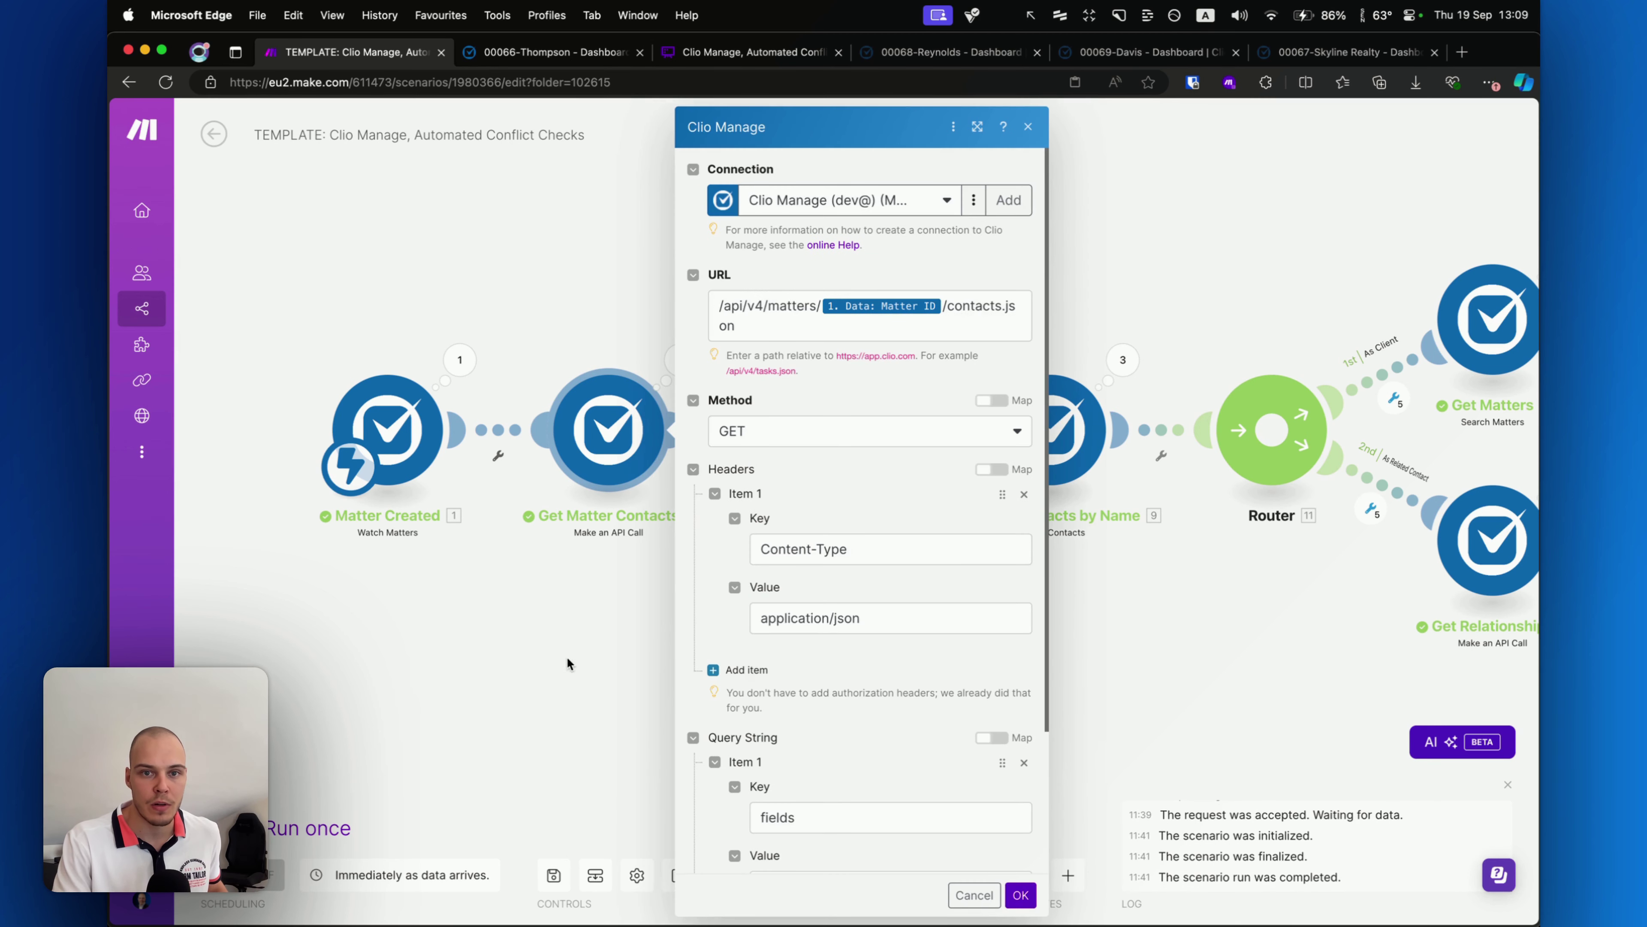
mouse_move(591, 727)
mouse_down()
mouse_move(839, 430)
mouse_move(859, 325)
mouse_move(965, 319)
mouse_up()
scroll(831, 529, down, 3)
mouse_move(483, 699)
mouse_down()
mouse_move(718, 634)
mouse_move(736, 645)
mouse_move(730, 714)
mouse_move(839, 715)
mouse_up()
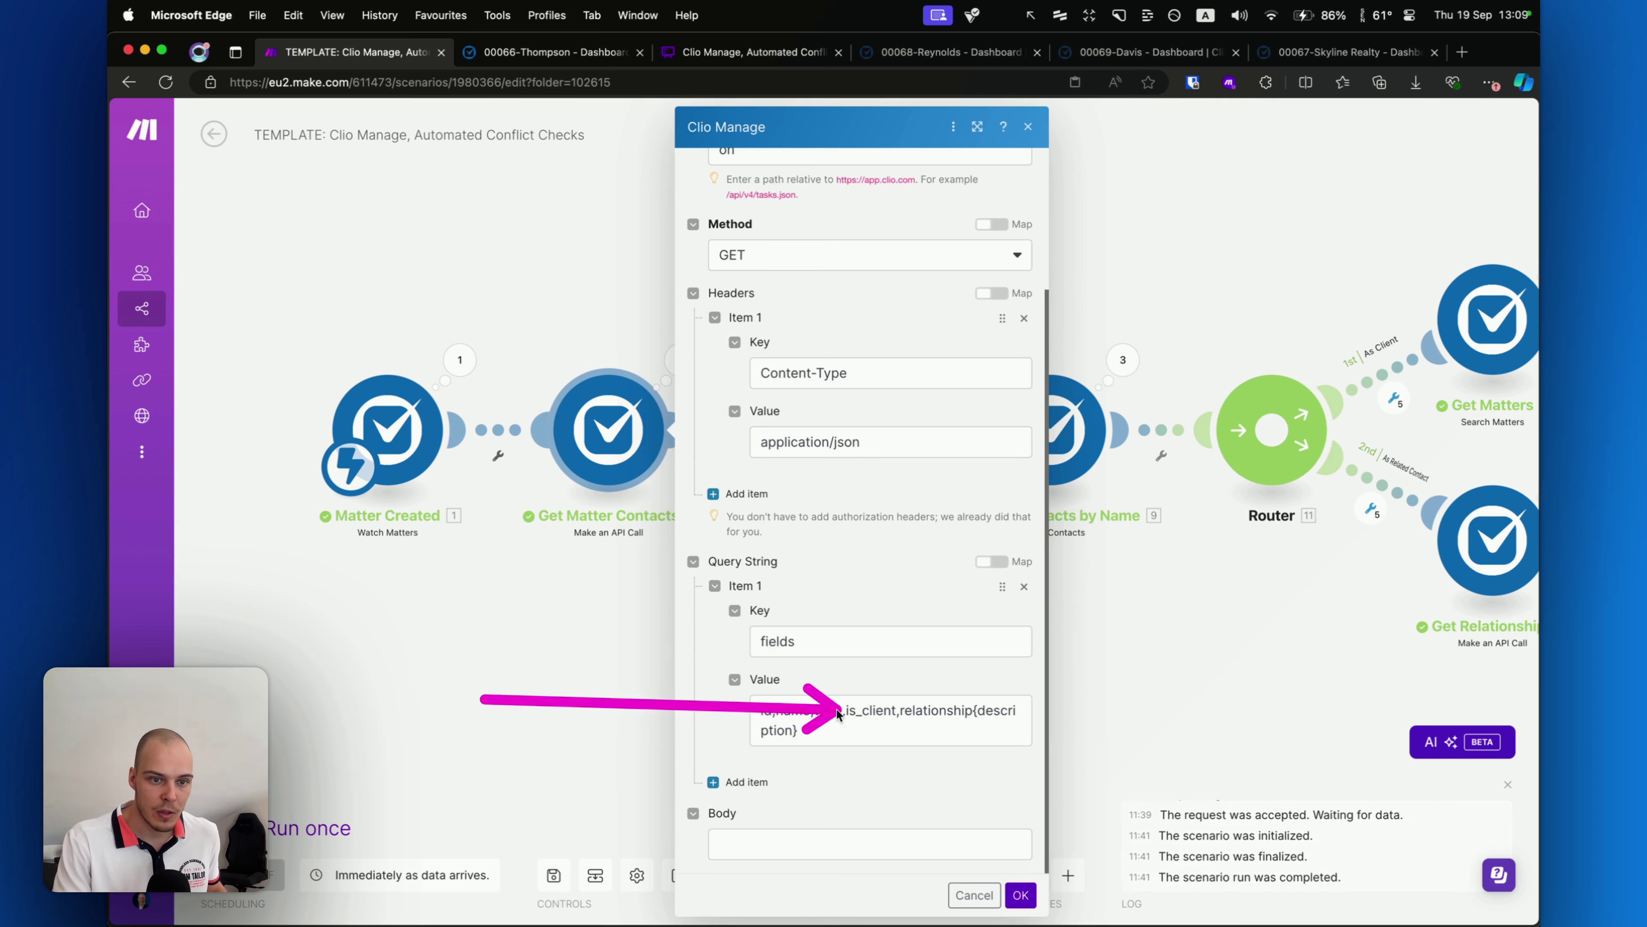
mouse_move(839, 714)
mouse_down()
mouse_move(953, 708)
mouse_move(750, 706)
mouse_up()
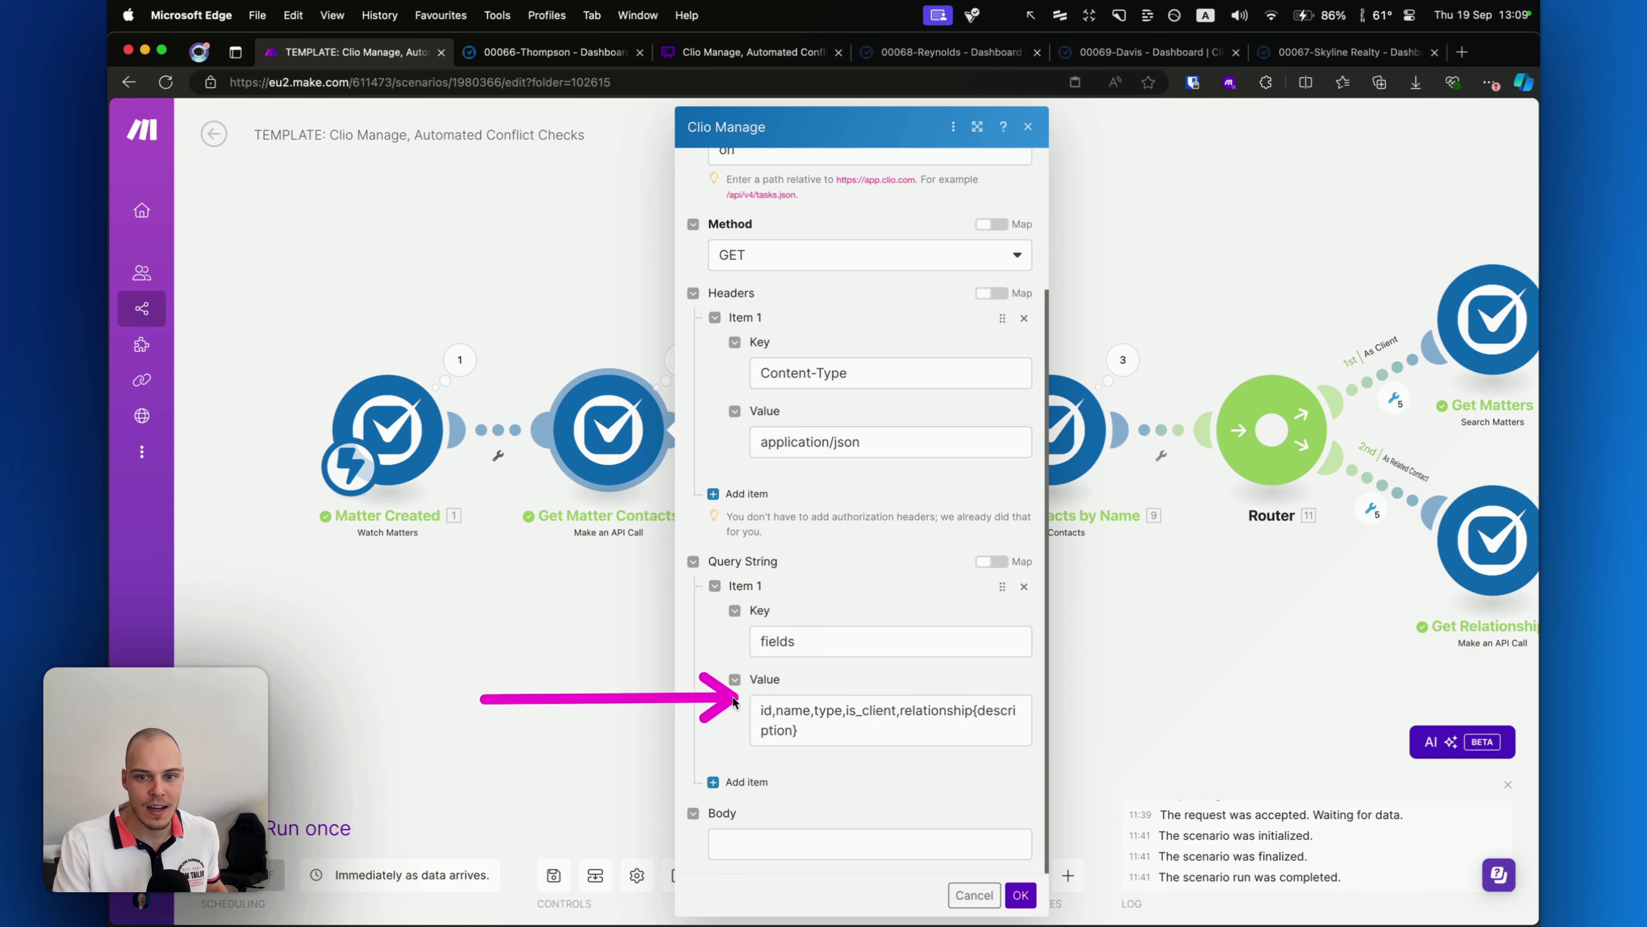
Compare the requested fields with the related contacts on the residential project matter in Clio Manage, and leave the module's settings without saving.
click(517, 63)
drag(901, 697, 1140, 546)
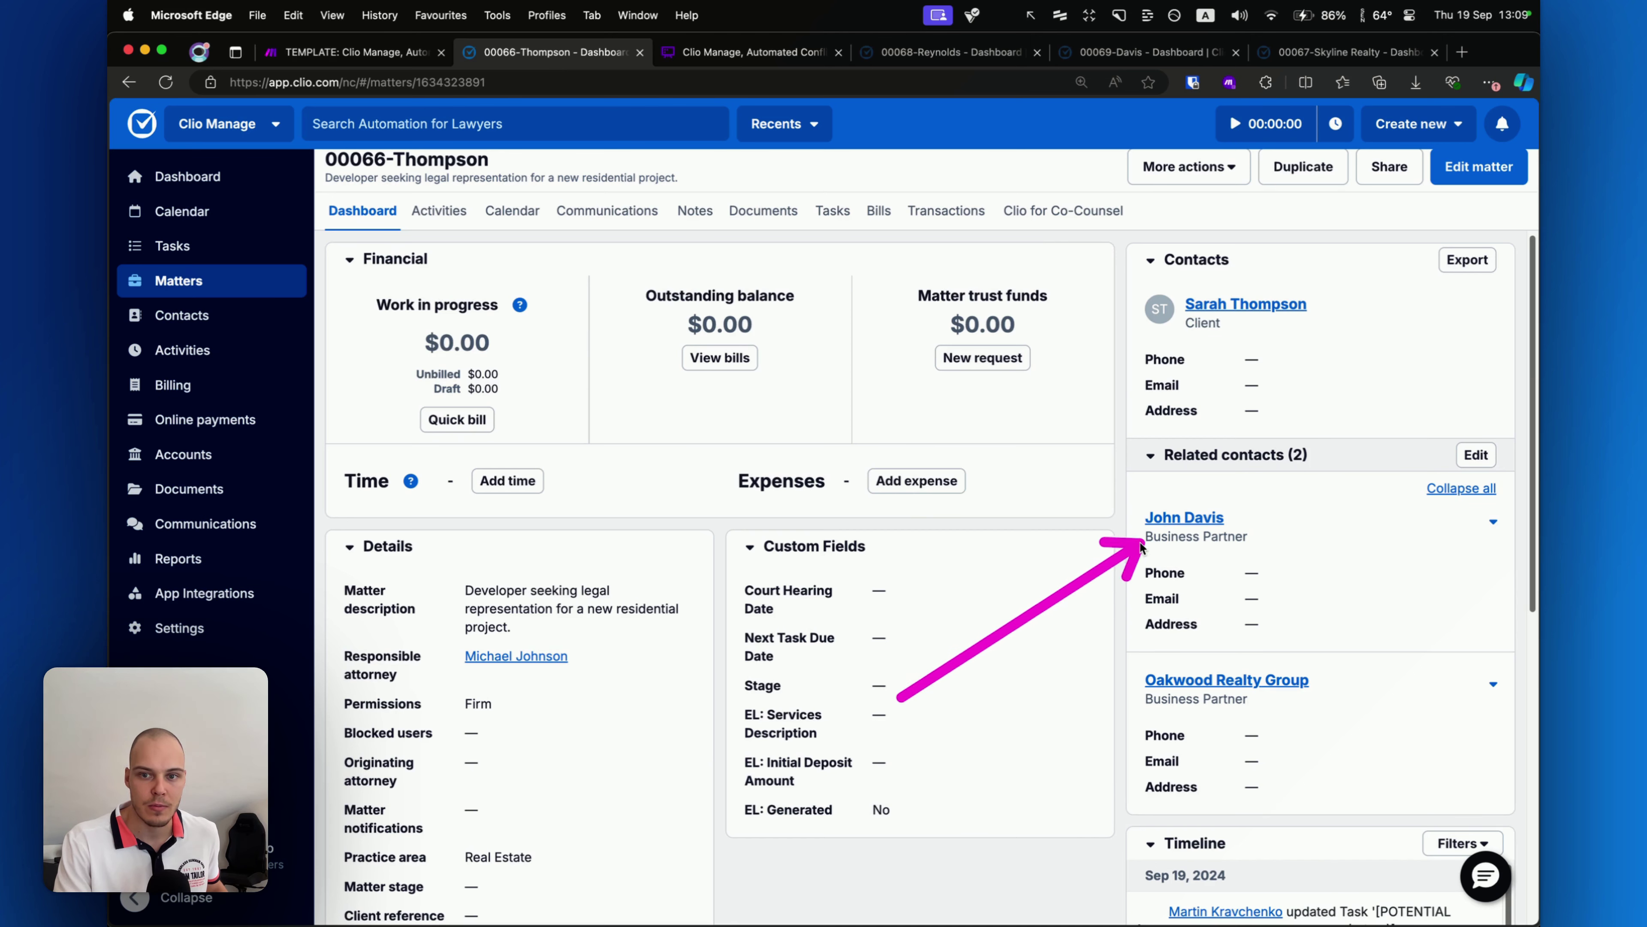
click(328, 56)
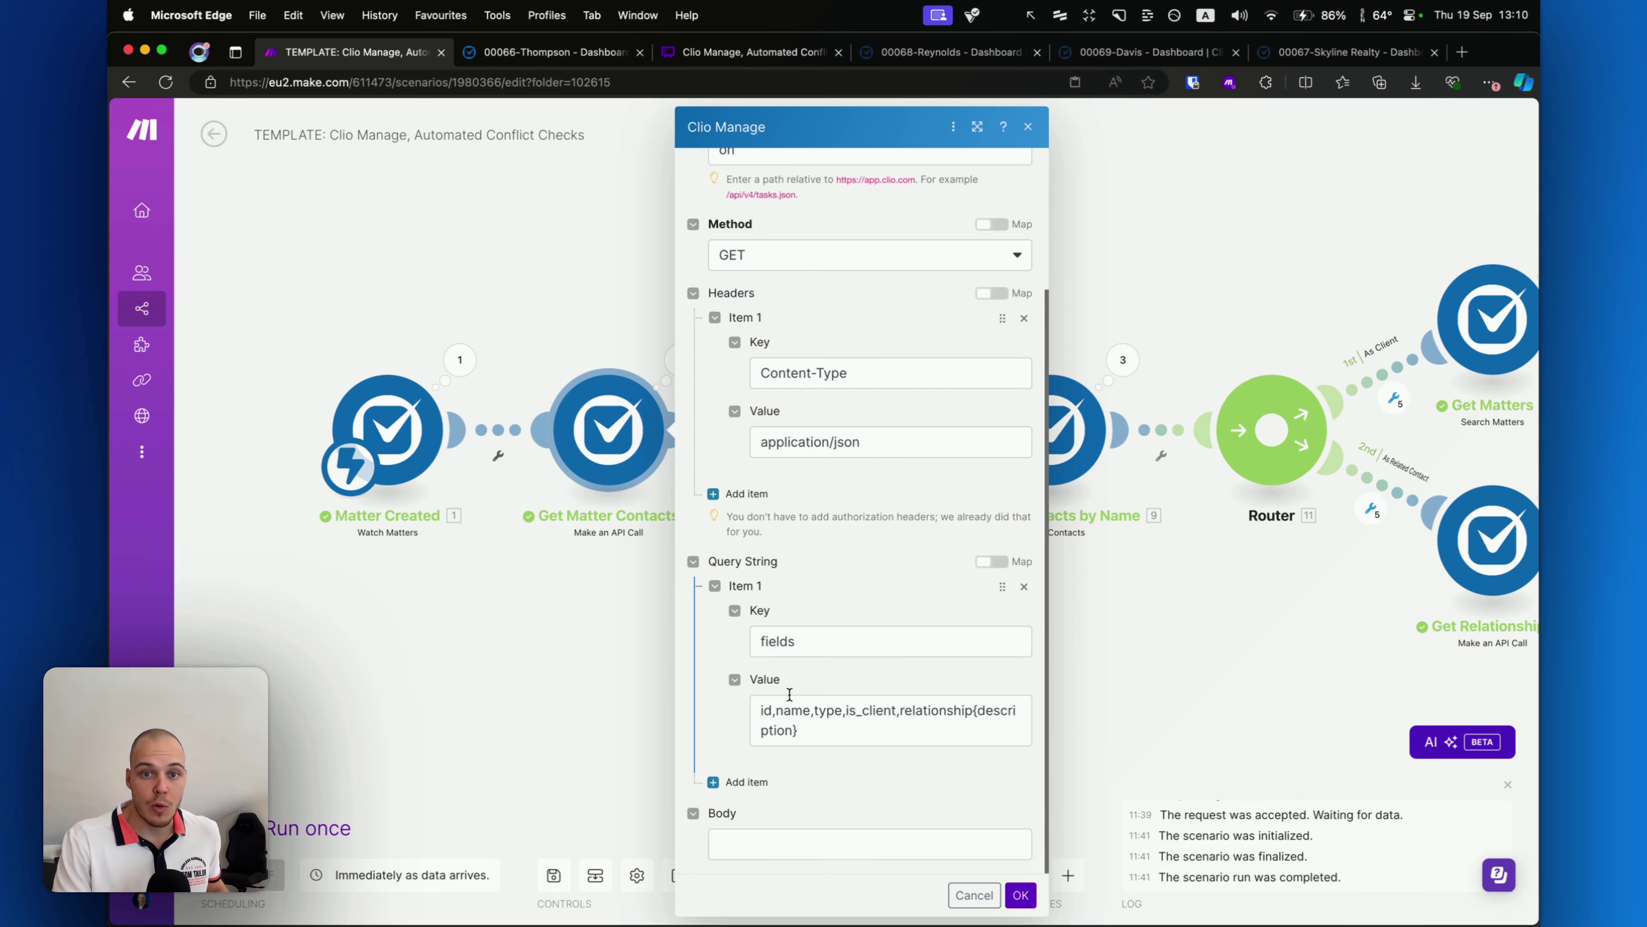
scroll(798, 733, up, 3)
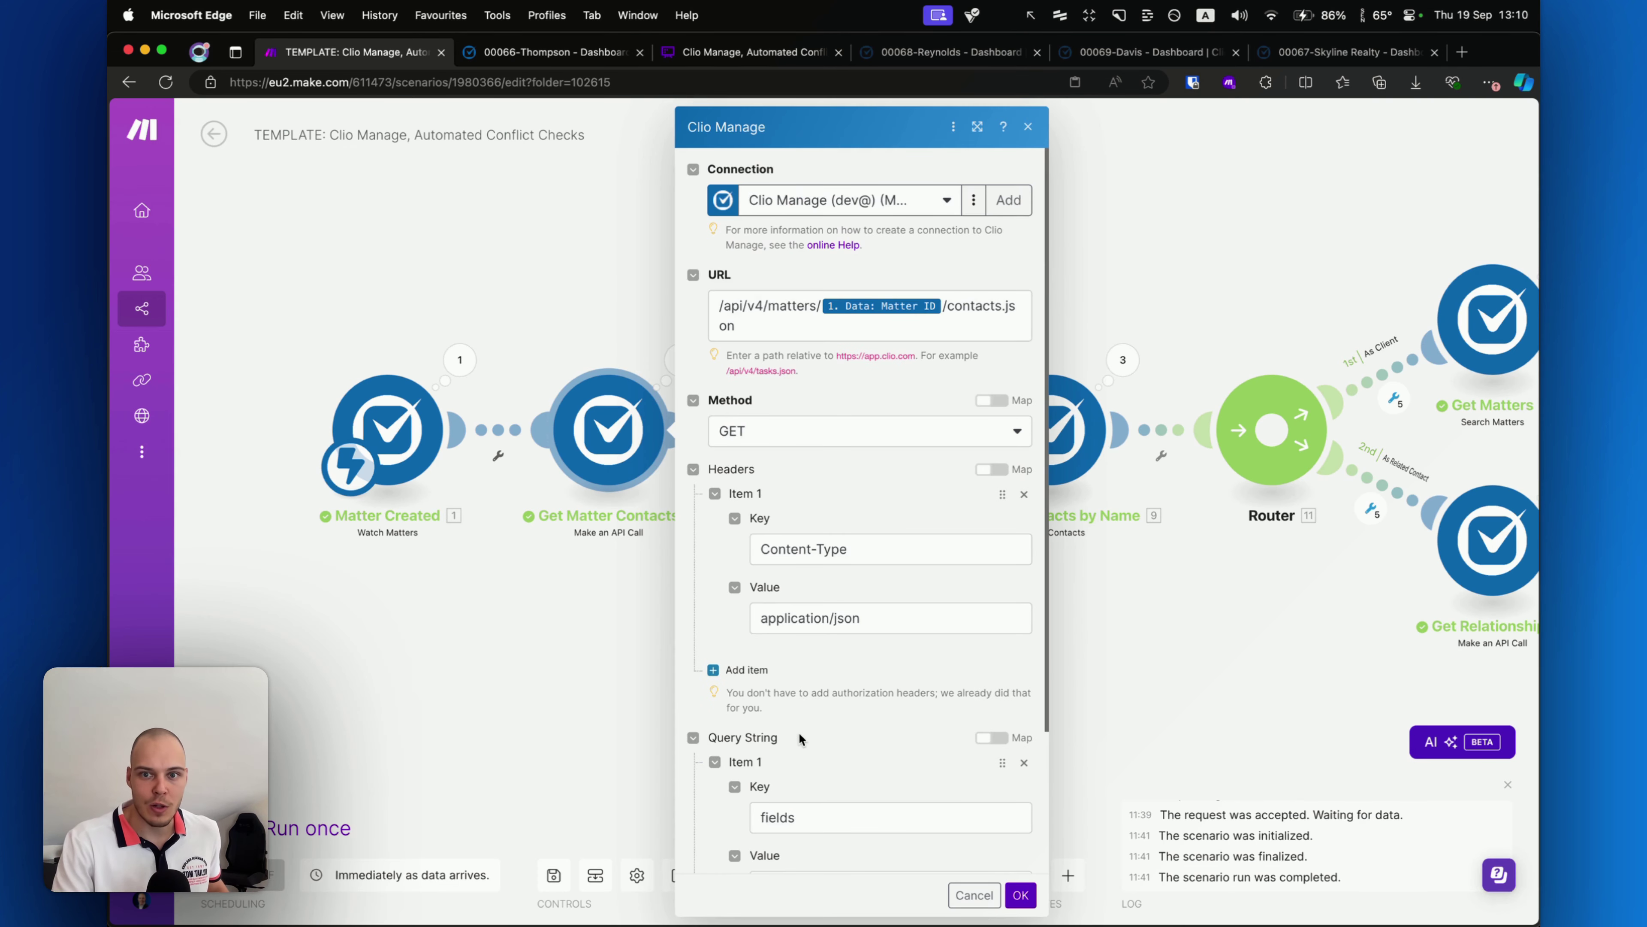
scroll(852, 459, down, 3)
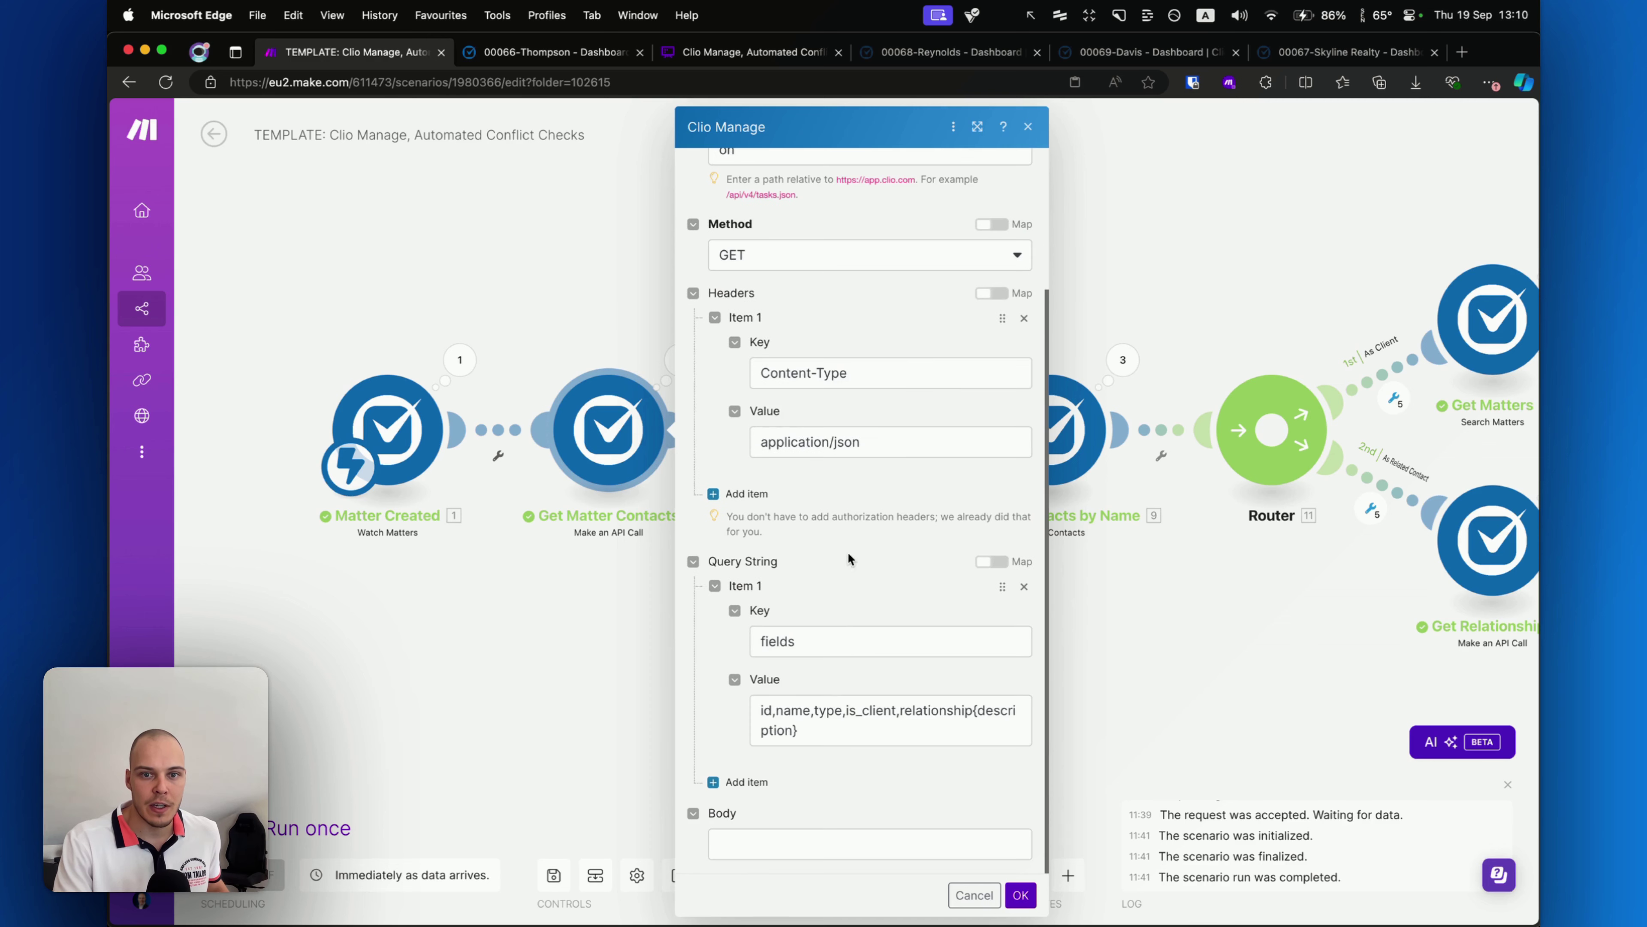
click(974, 895)
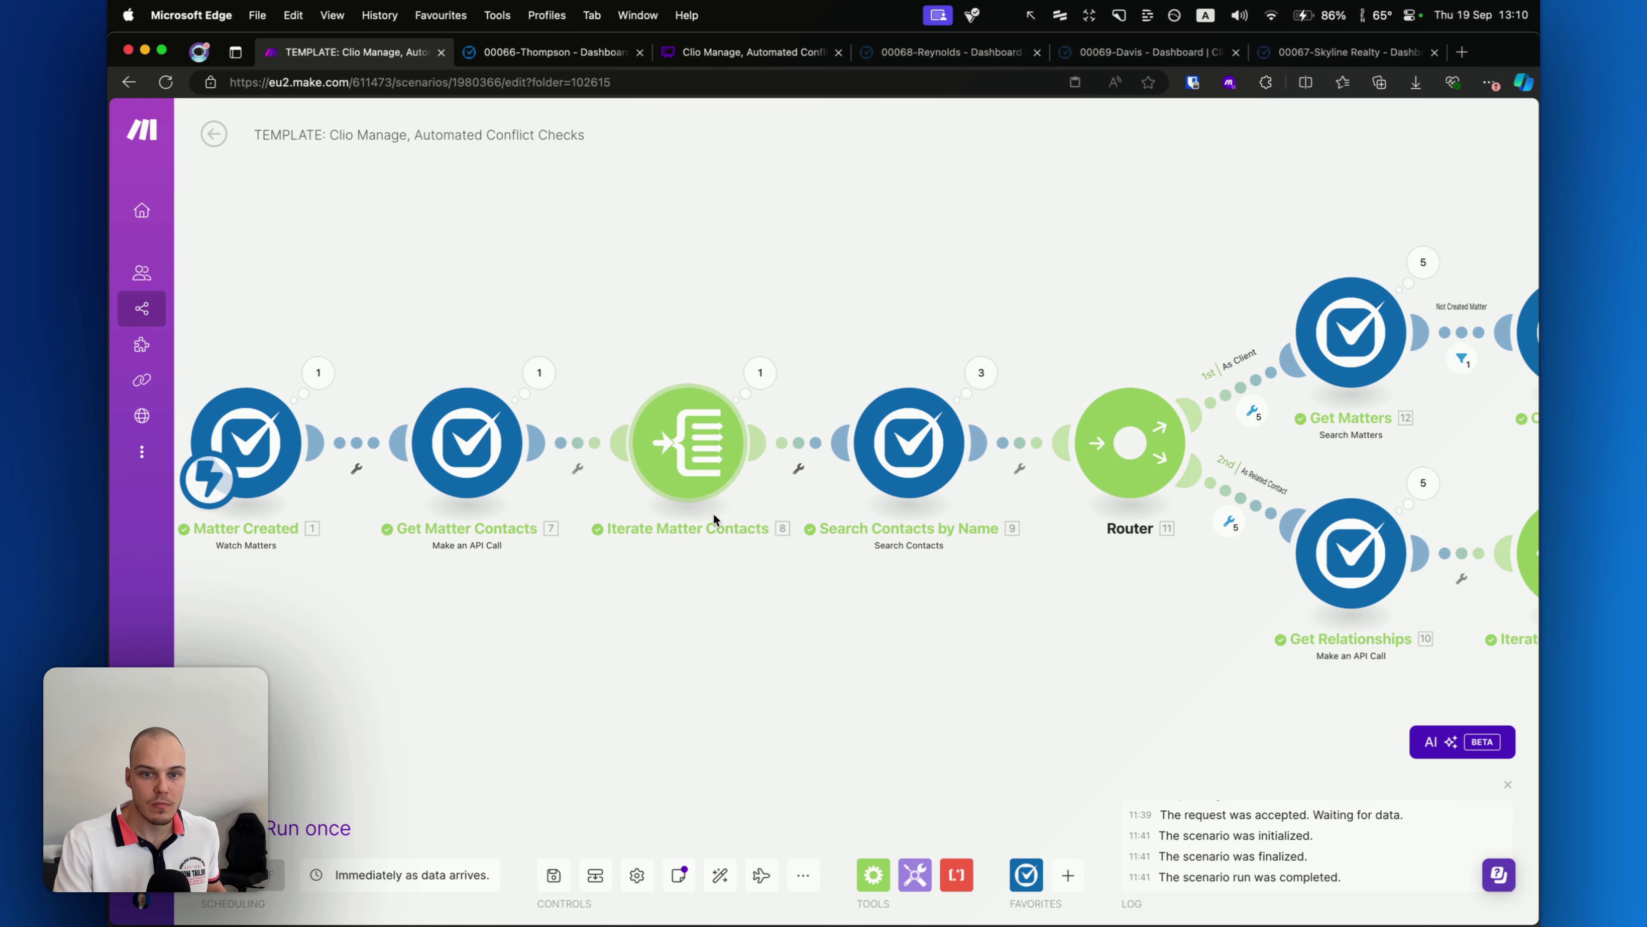
Compare the Iterate Matter Contacts module with the separate contact branches of the specific example in the Whimsical flowchart.
mouse_move(581, 689)
mouse_down()
mouse_move(489, 545)
mouse_move(678, 545)
mouse_up()
click(720, 52)
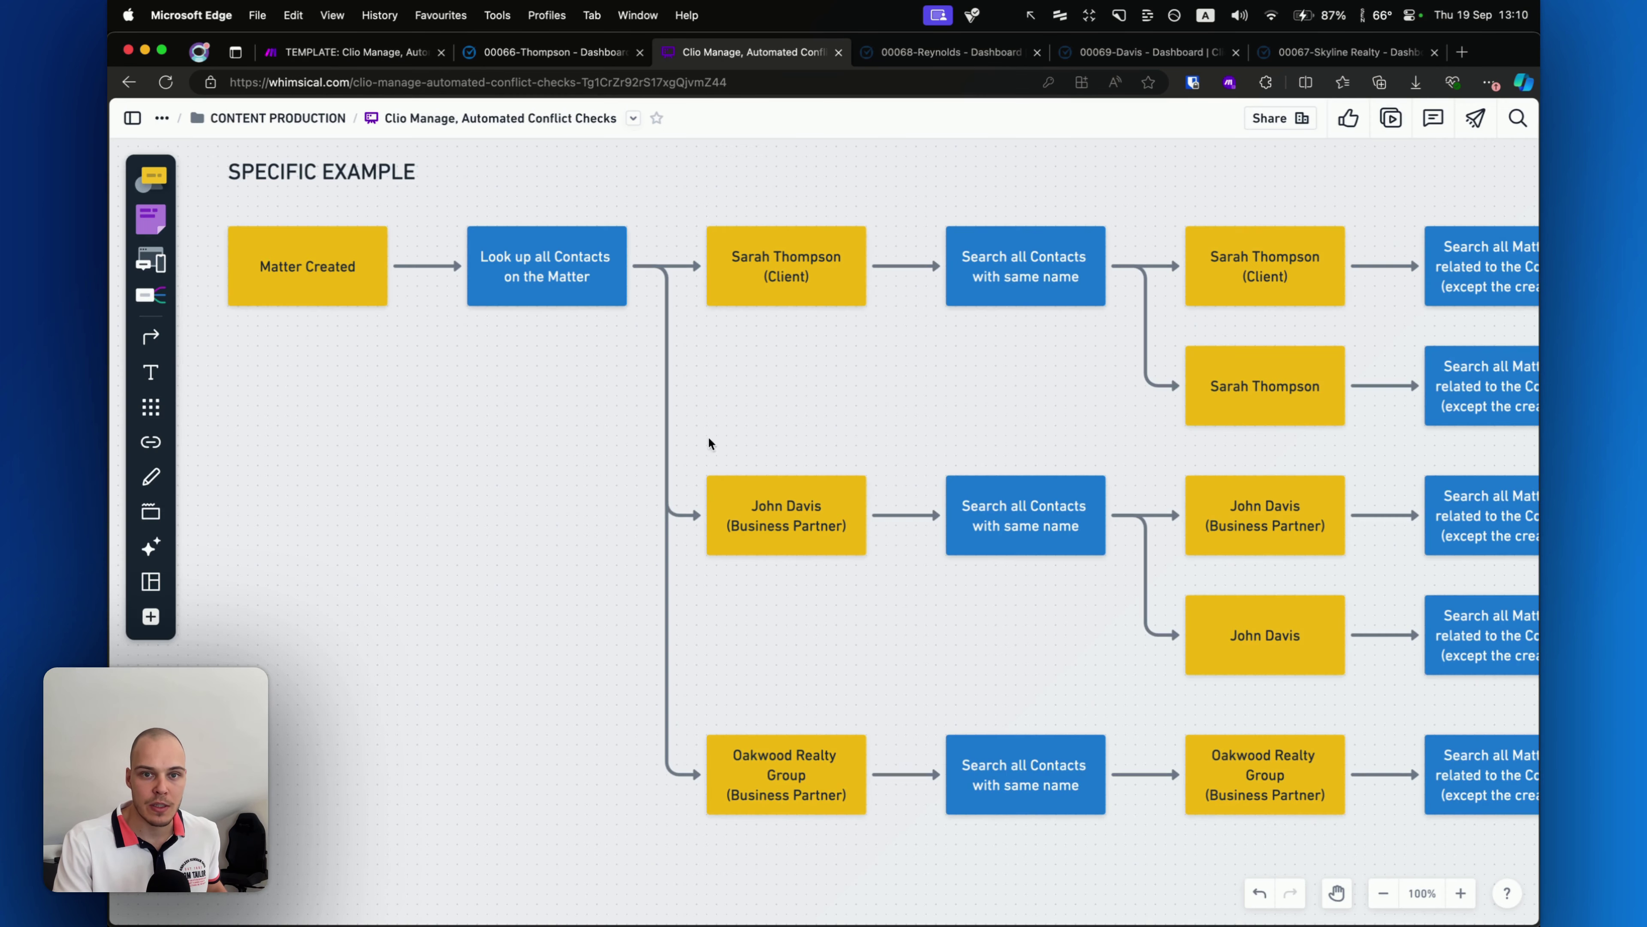
mouse_move(543, 573)
mouse_down()
mouse_move(526, 298)
mouse_move(780, 265)
mouse_move(774, 805)
mouse_move(985, 430)
mouse_move(941, 265)
mouse_move(963, 258)
mouse_move(975, 533)
mouse_move(949, 654)
mouse_move(940, 289)
mouse_move(966, 263)
mouse_move(985, 295)
mouse_move(947, 266)
mouse_up()
click(551, 52)
click(356, 52)
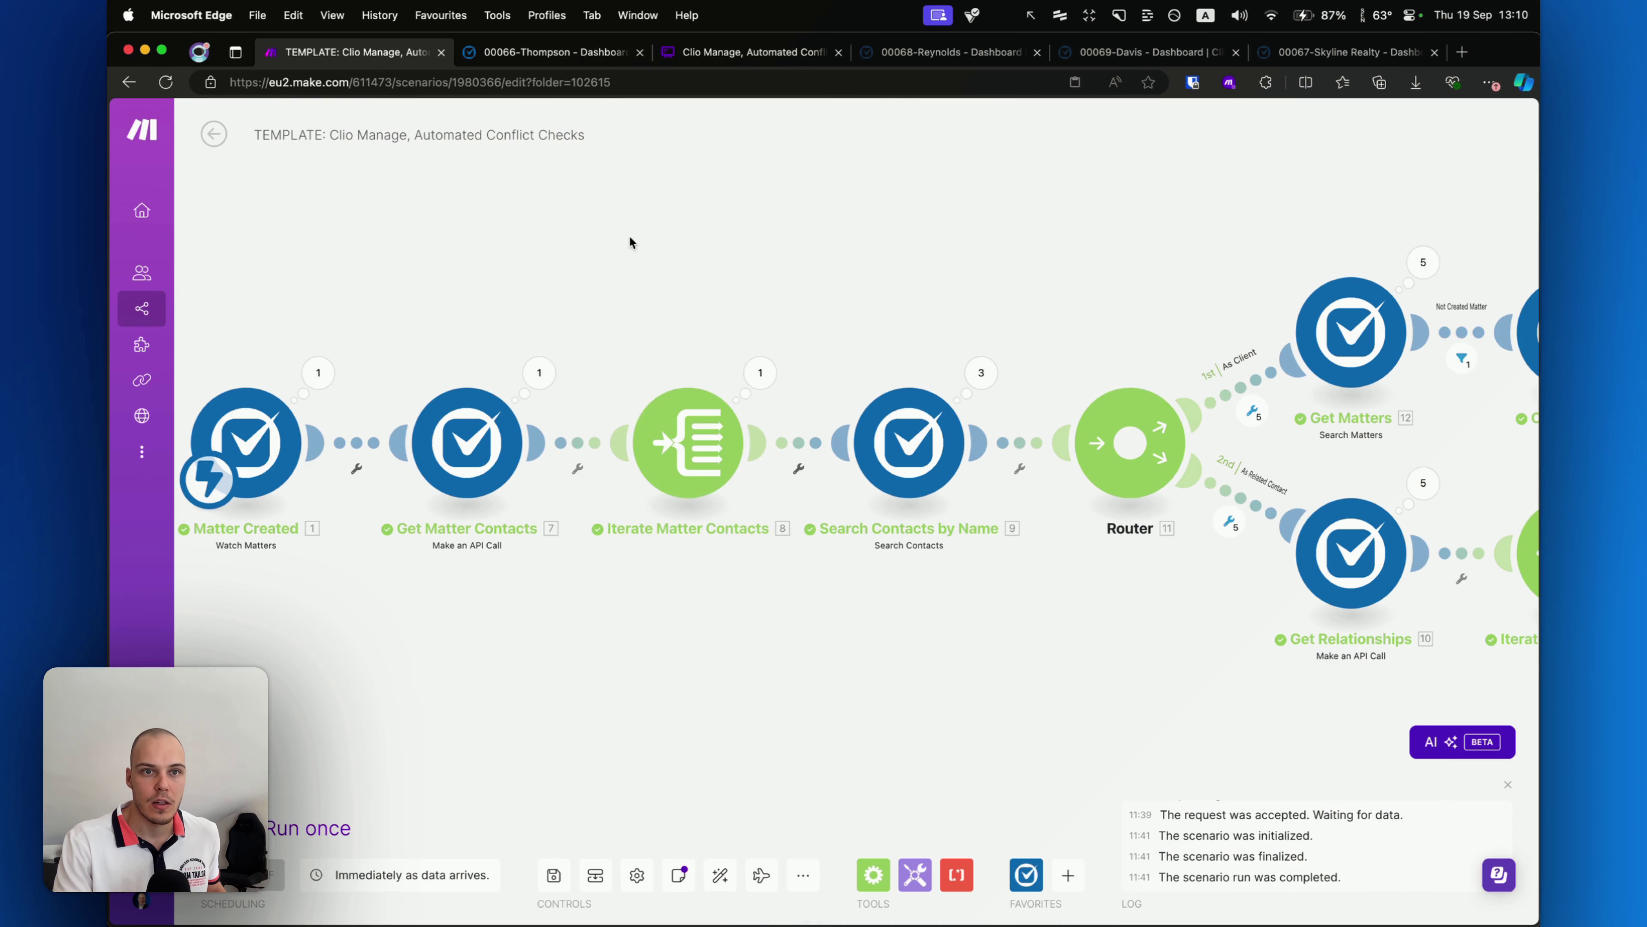
click(687, 442)
mouse_move(588, 694)
mouse_down()
mouse_move(695, 449)
mouse_move(410, 373)
mouse_move(415, 474)
mouse_up()
click(986, 488)
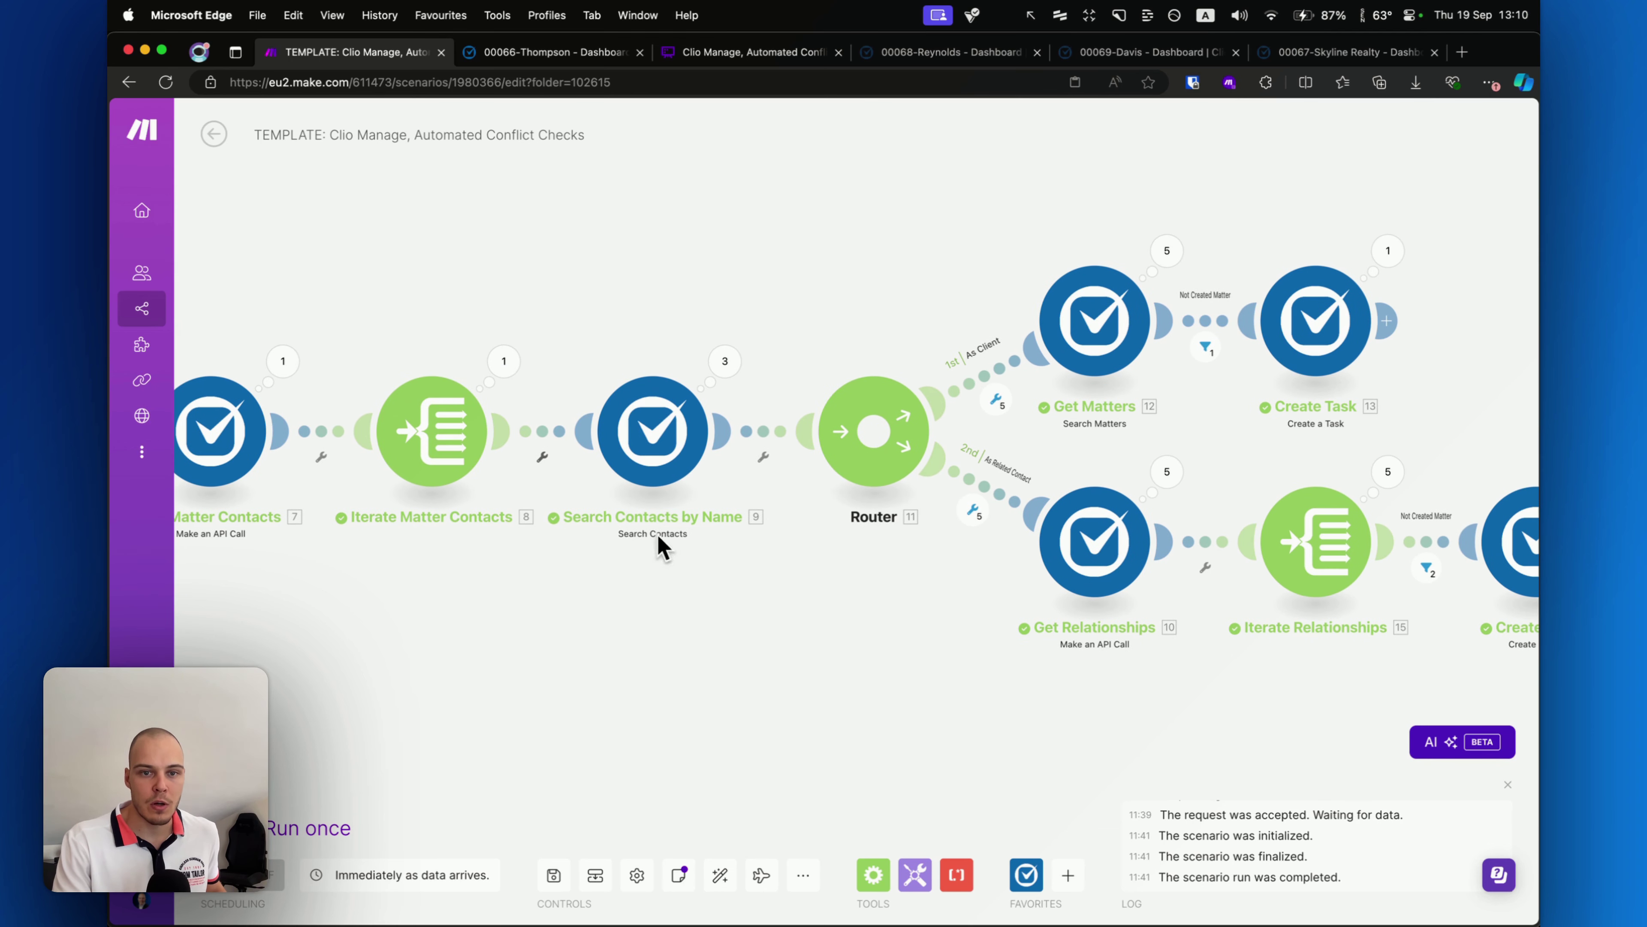
Open the Search Contacts by Name module and examine its Query and Type filters.
mouse_move(576, 686)
mouse_down()
mouse_move(635, 535)
mouse_move(720, 537)
mouse_up()
click(657, 456)
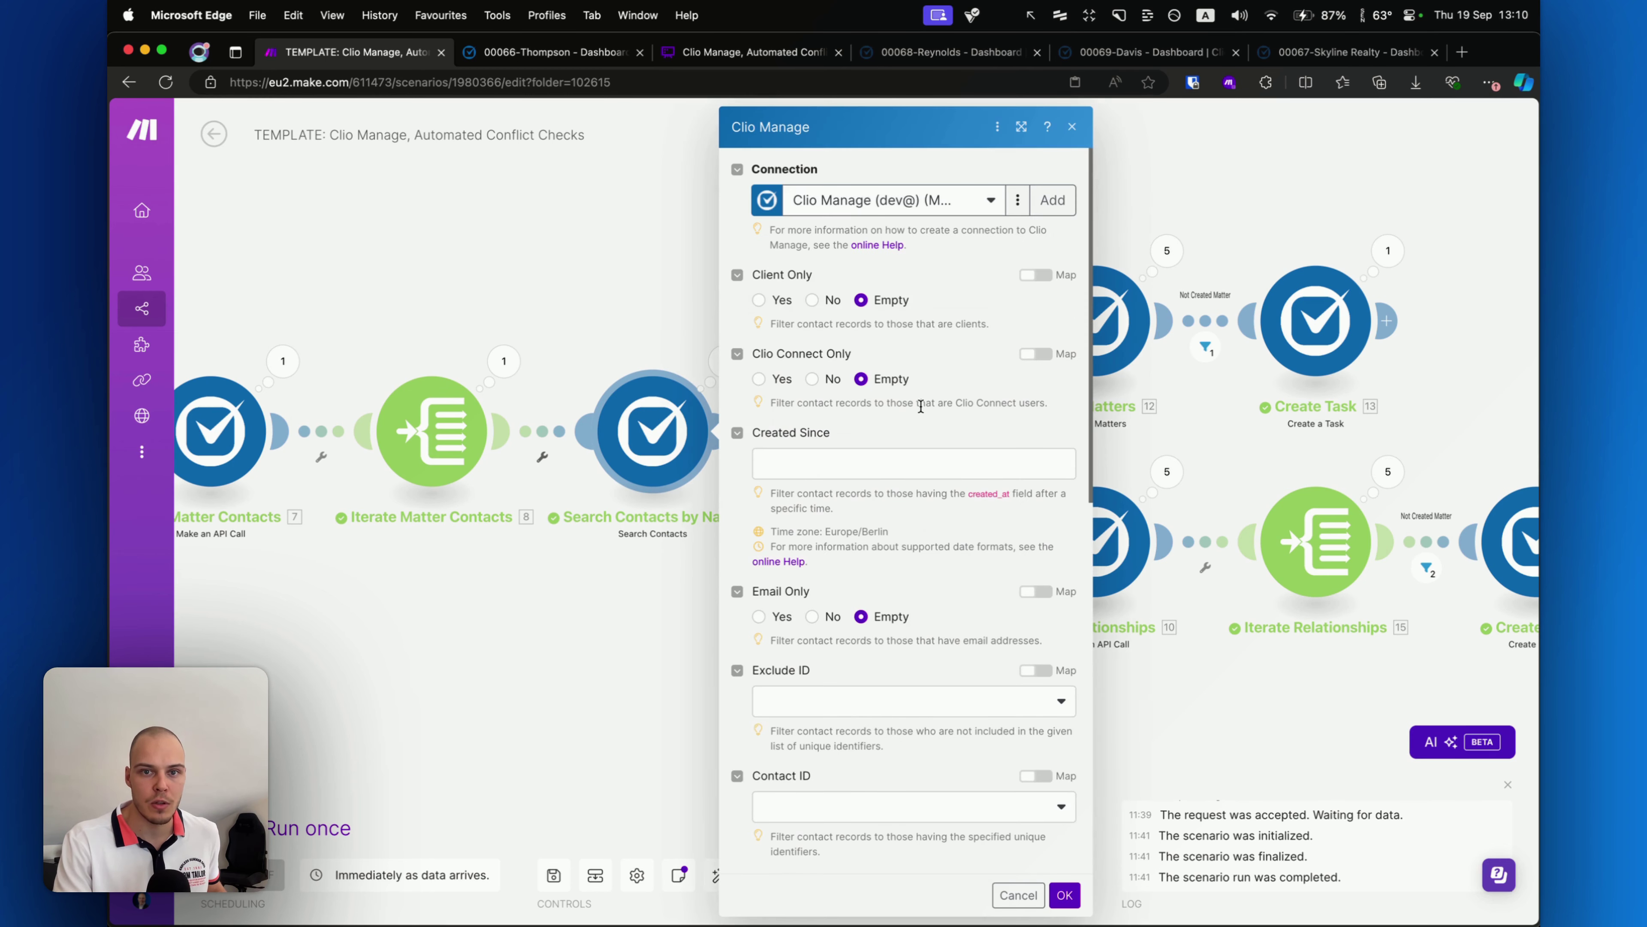
scroll(812, 520, down, 10)
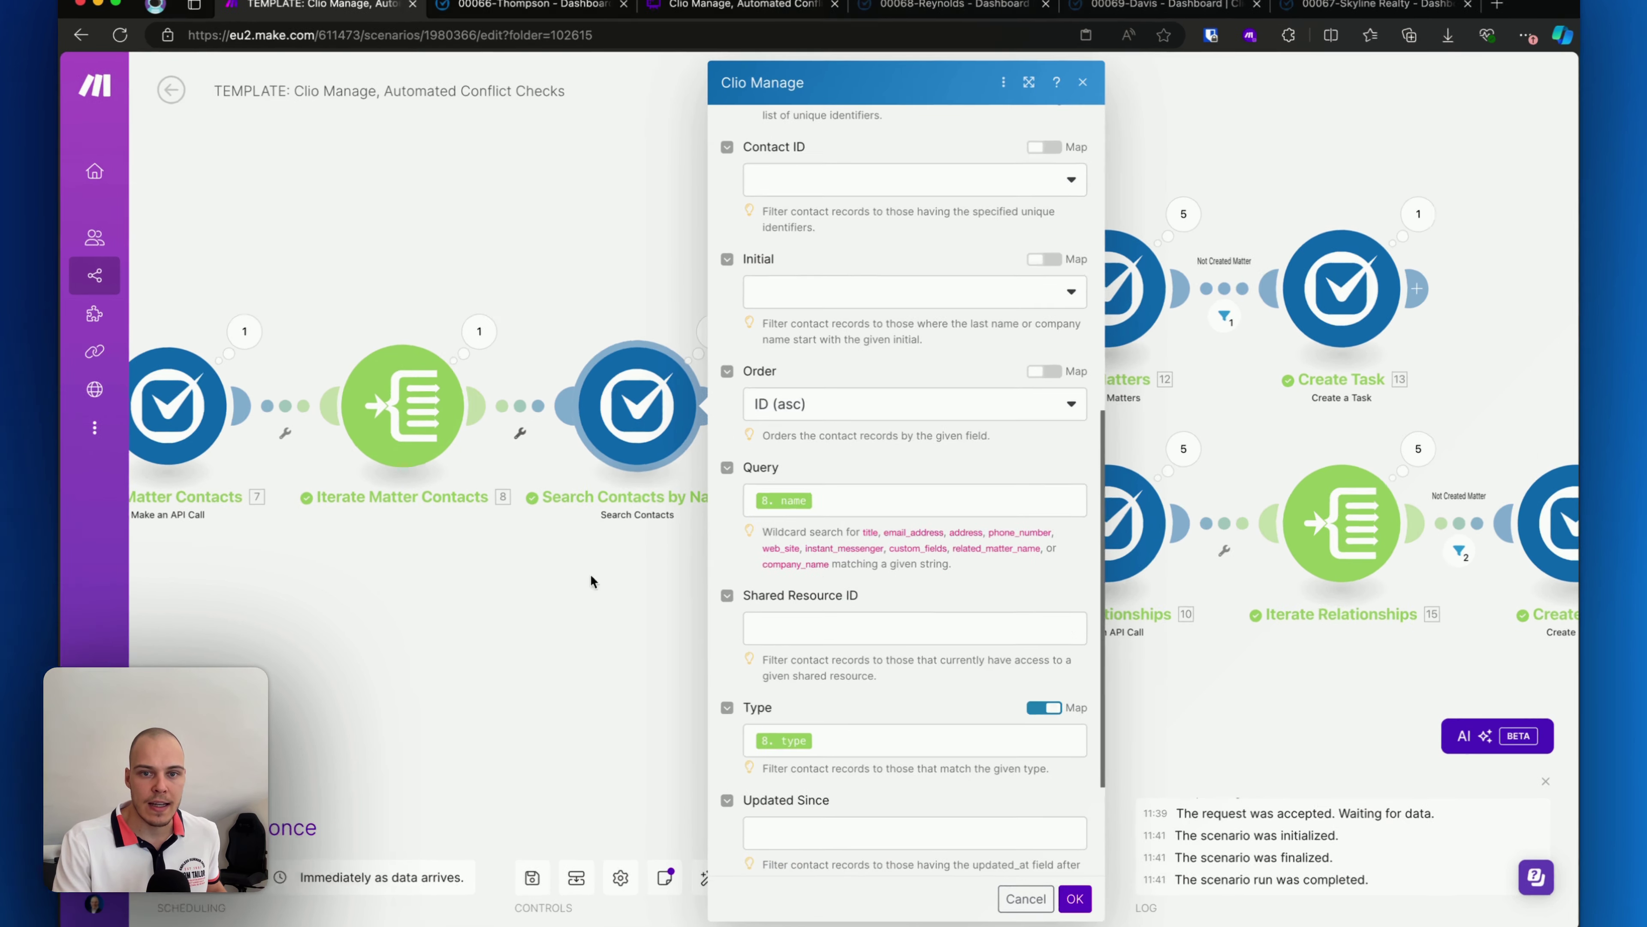
scroll(560, 532, up, 3)
scroll(828, 489, down, 1)
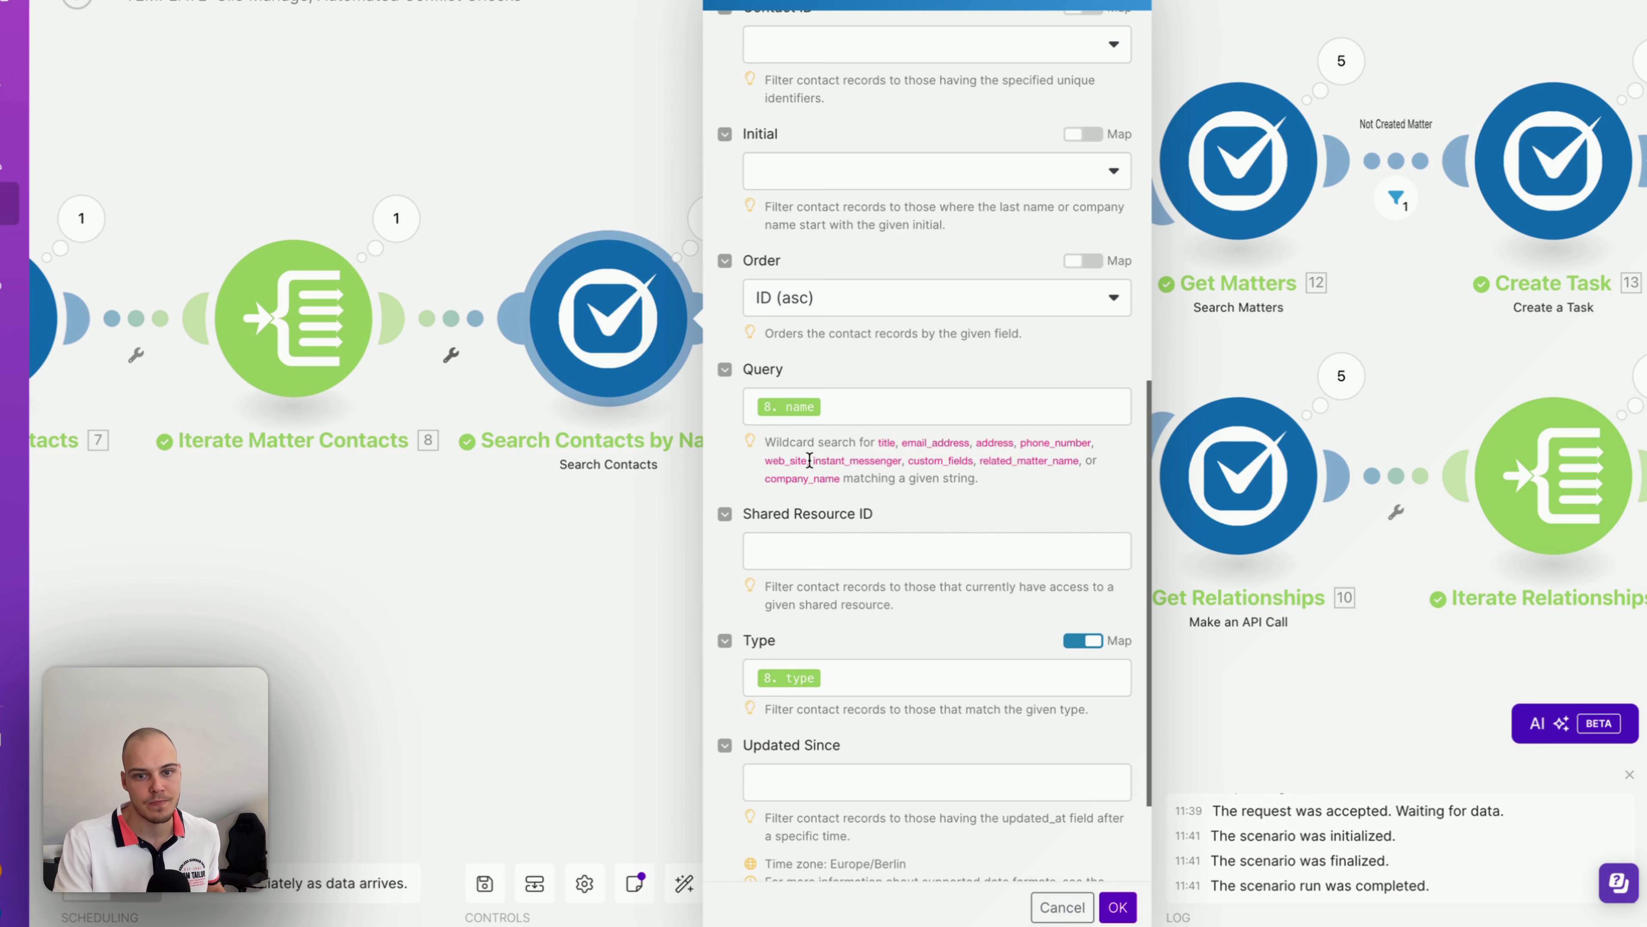
scroll(811, 455, down, 1)
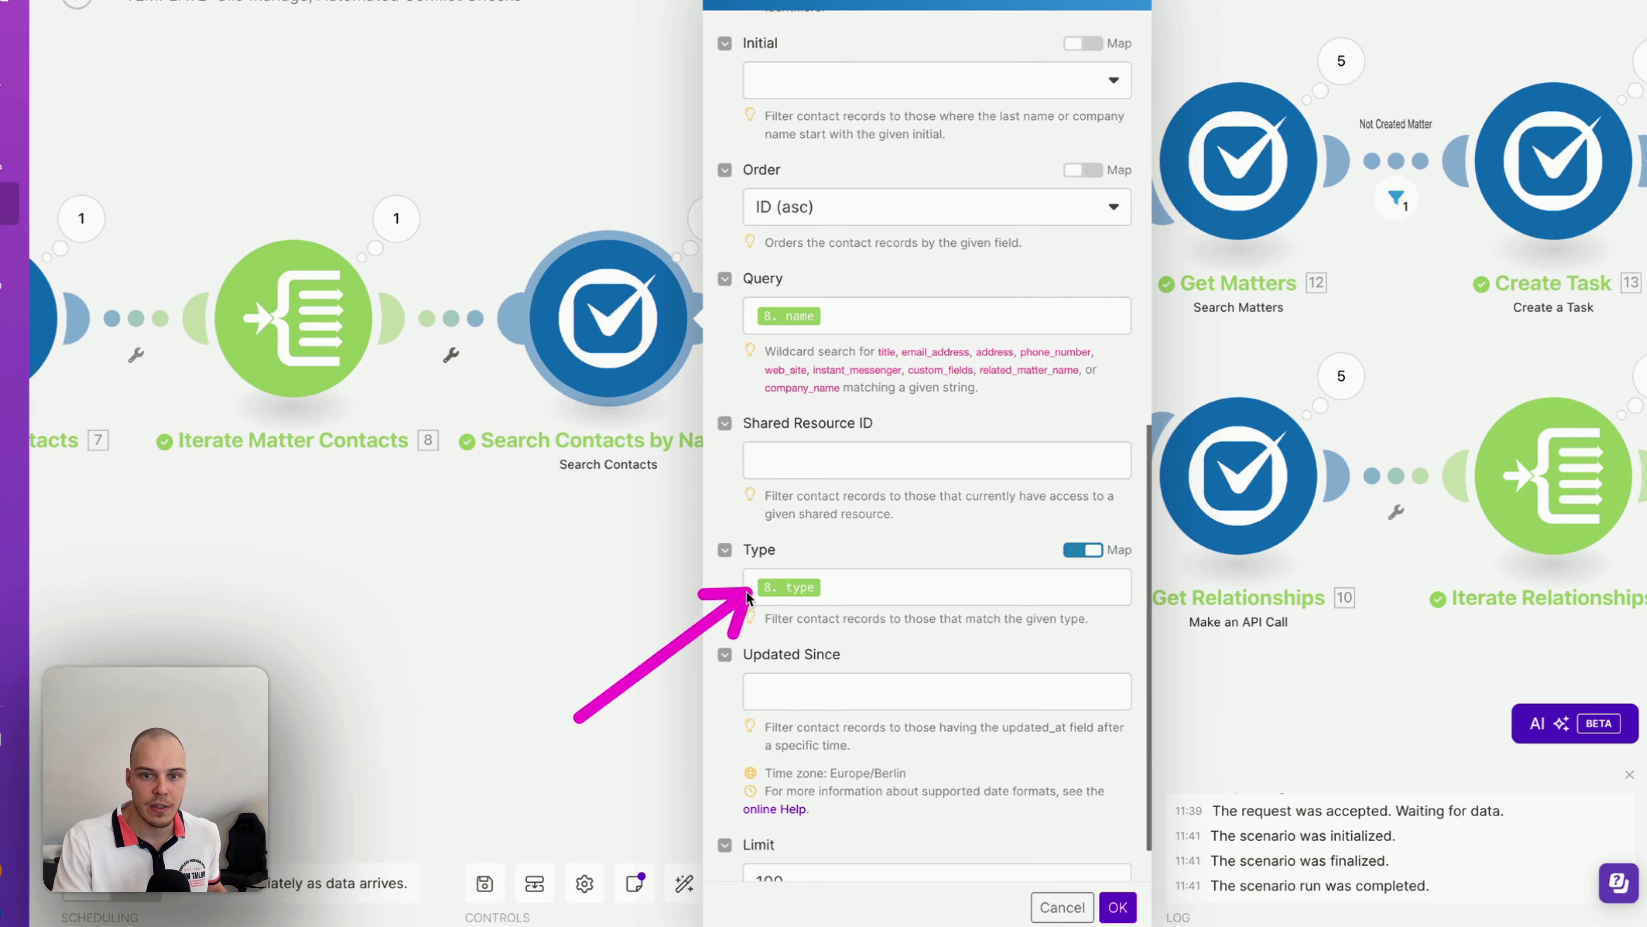
Turn on mapping for the contact search's Type filter and map it to the type value from Iterate Matter Contacts.
click(1082, 552)
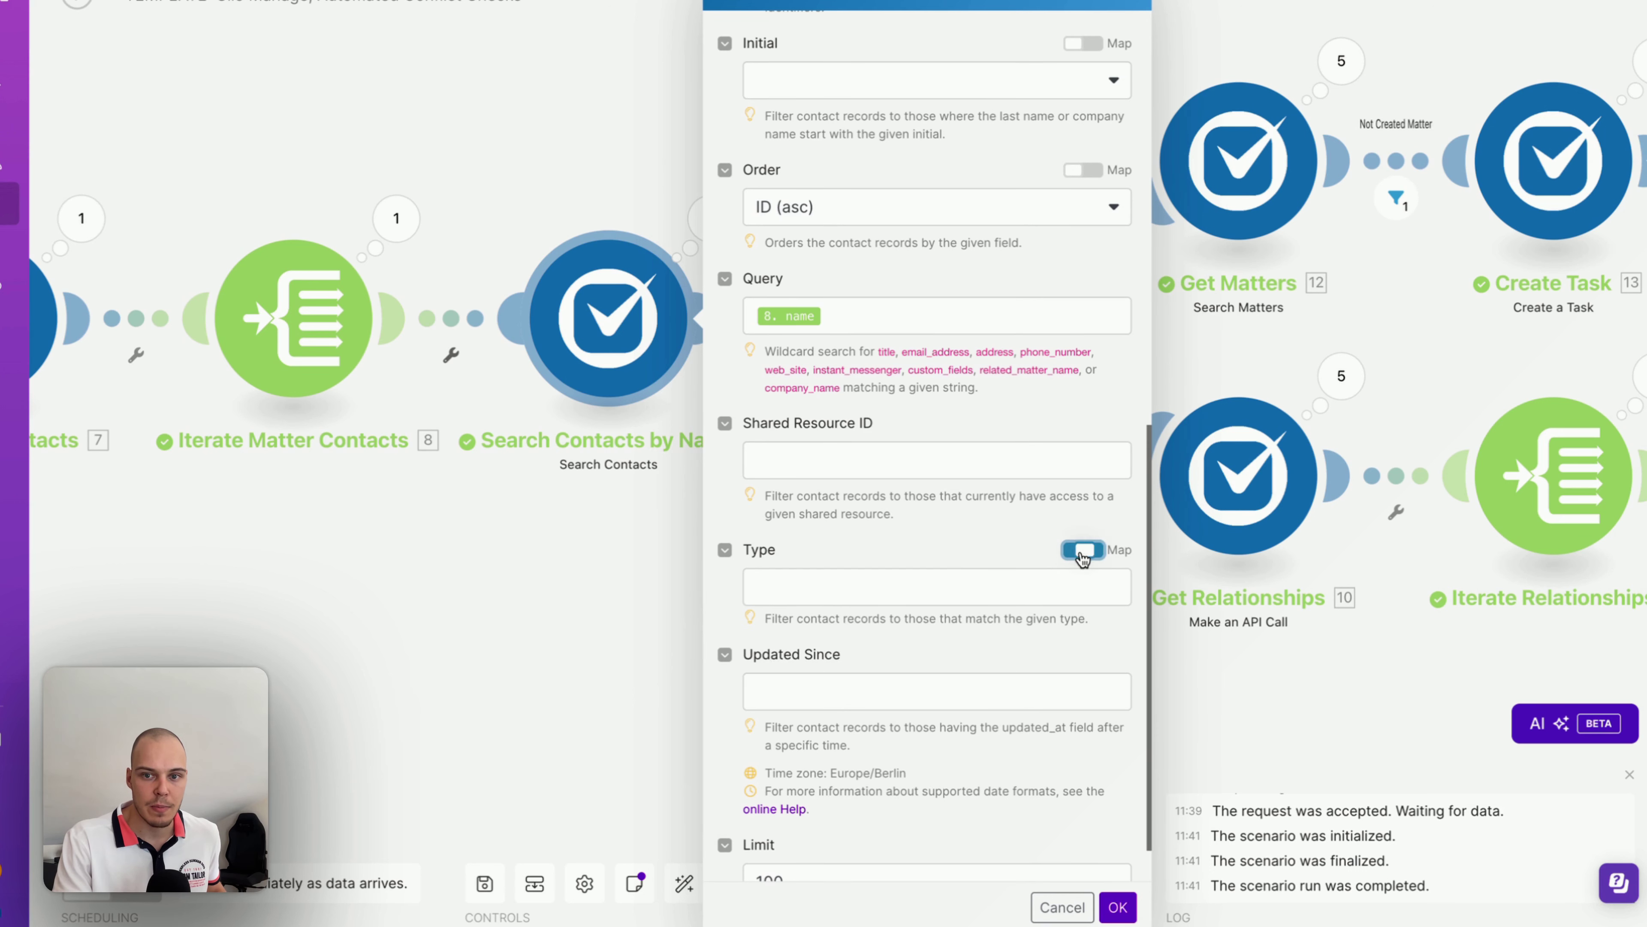
click(786, 593)
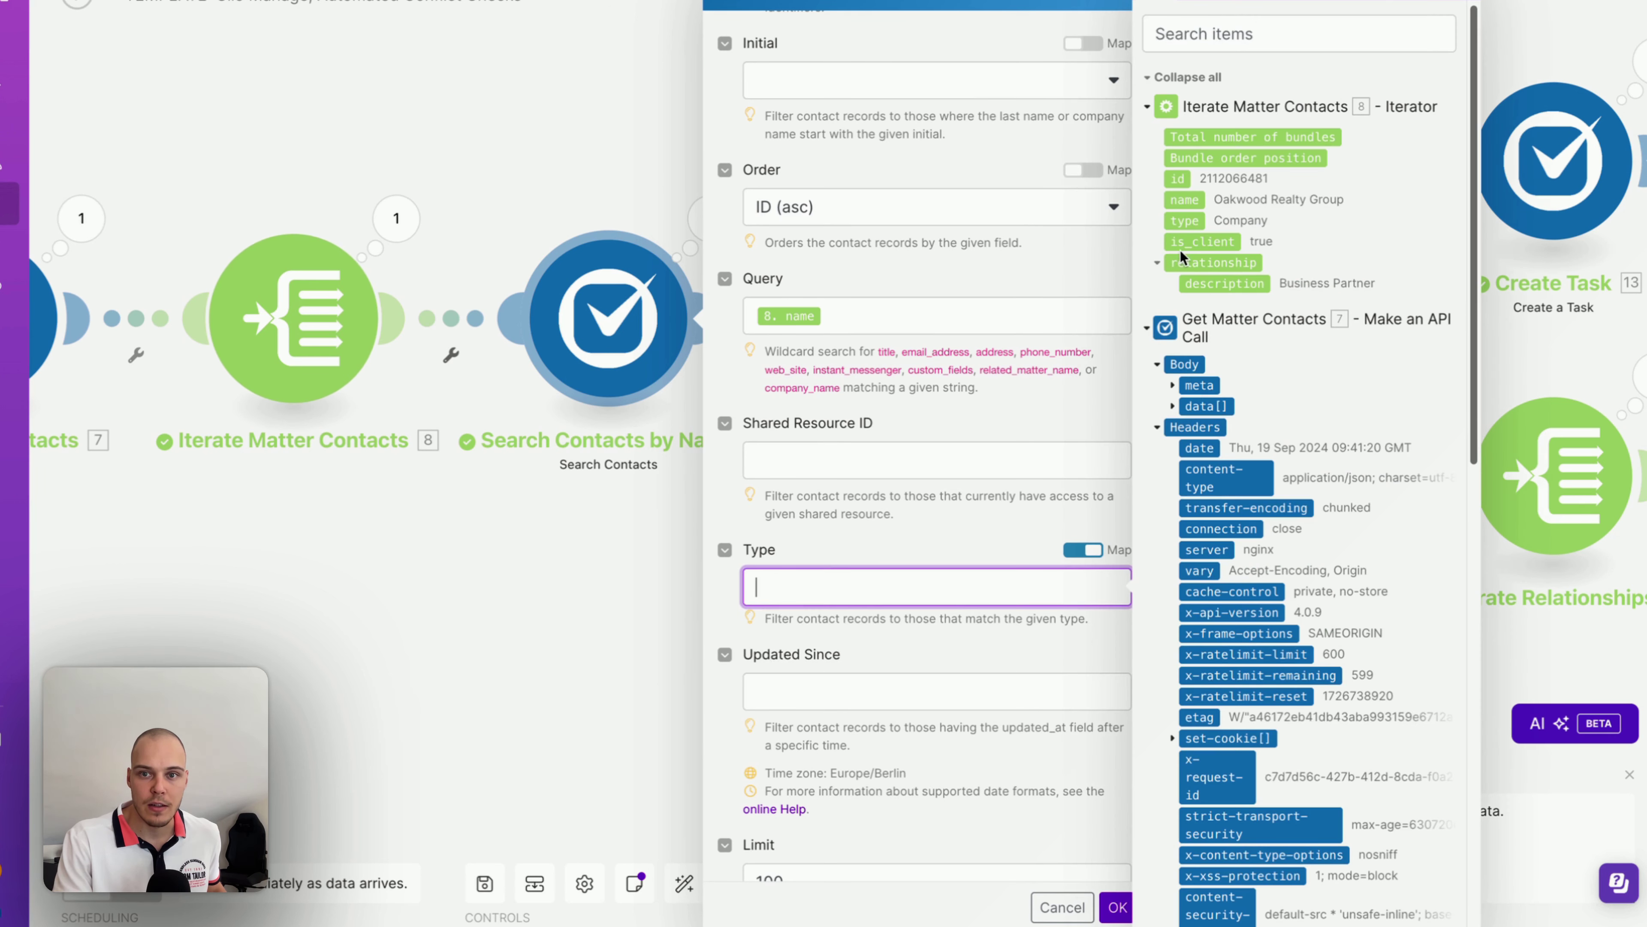
click(1184, 220)
click(866, 525)
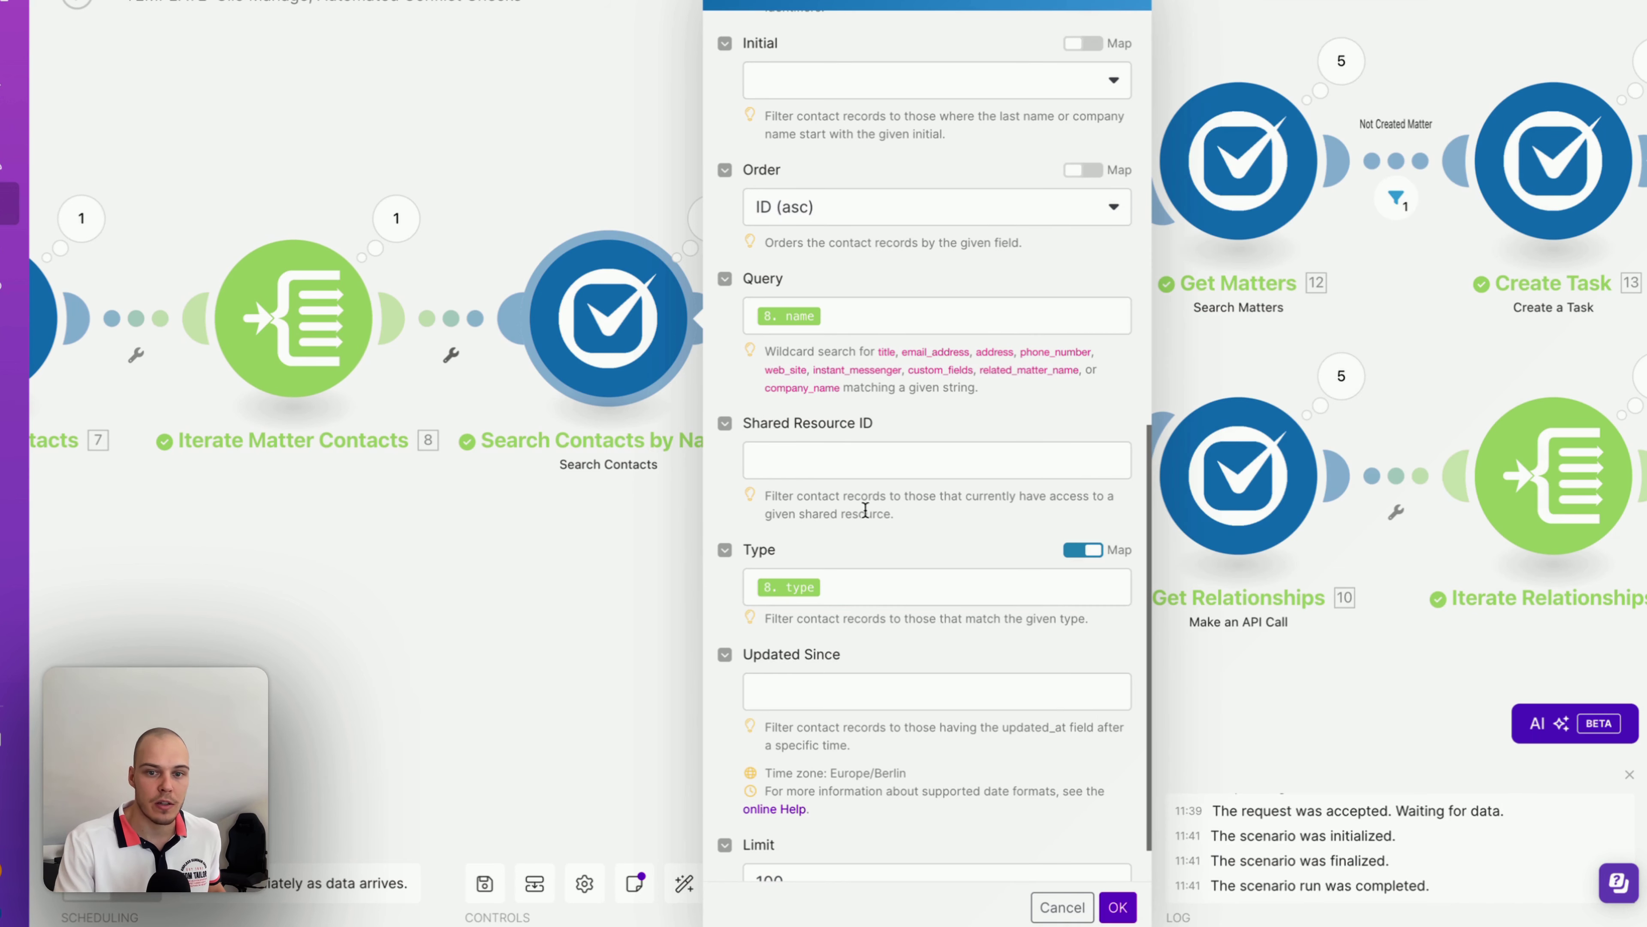
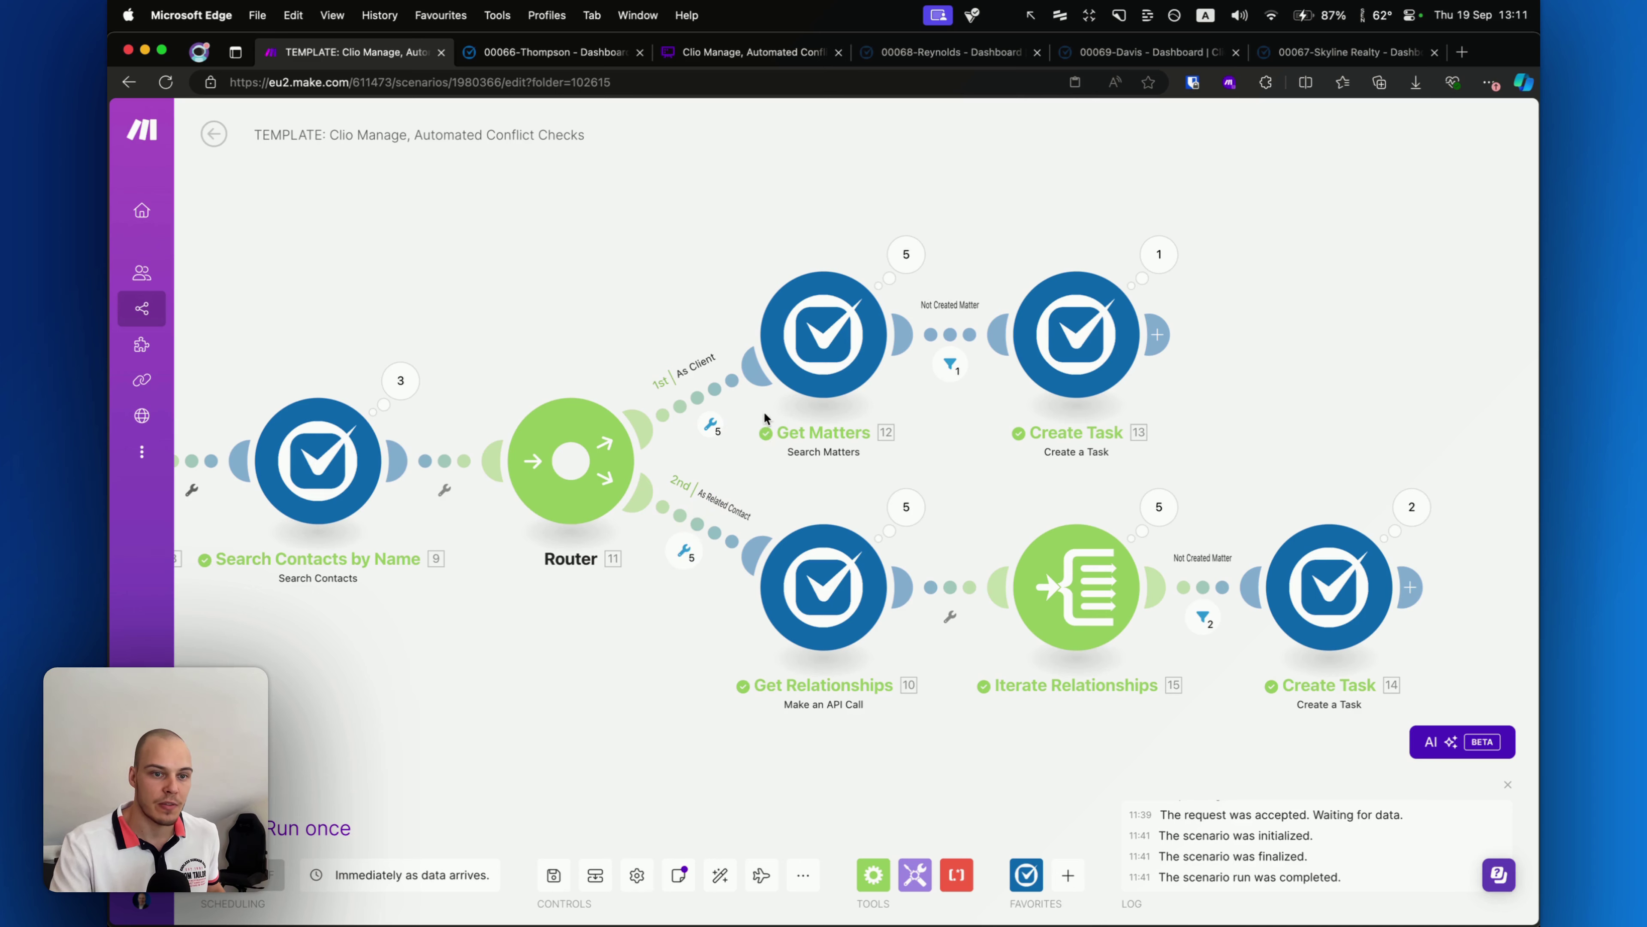
Open the Get Matters module on the As Client route, examine its Client ID mapping, and leave it without saving.
drag(778, 444, 804, 460)
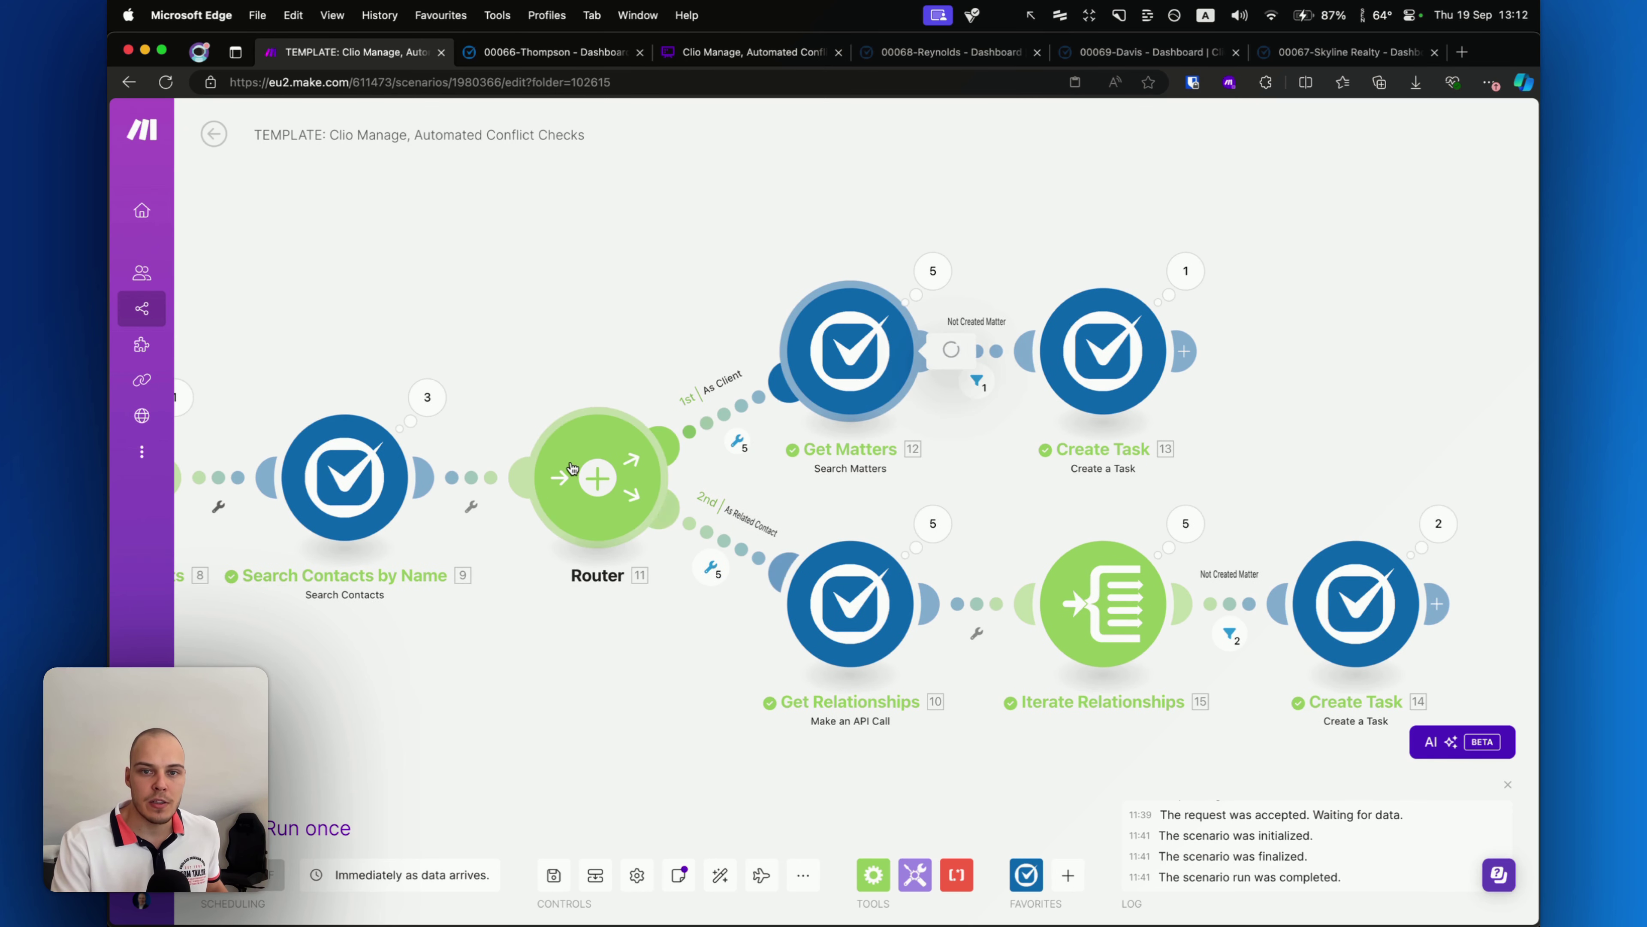
click(863, 387)
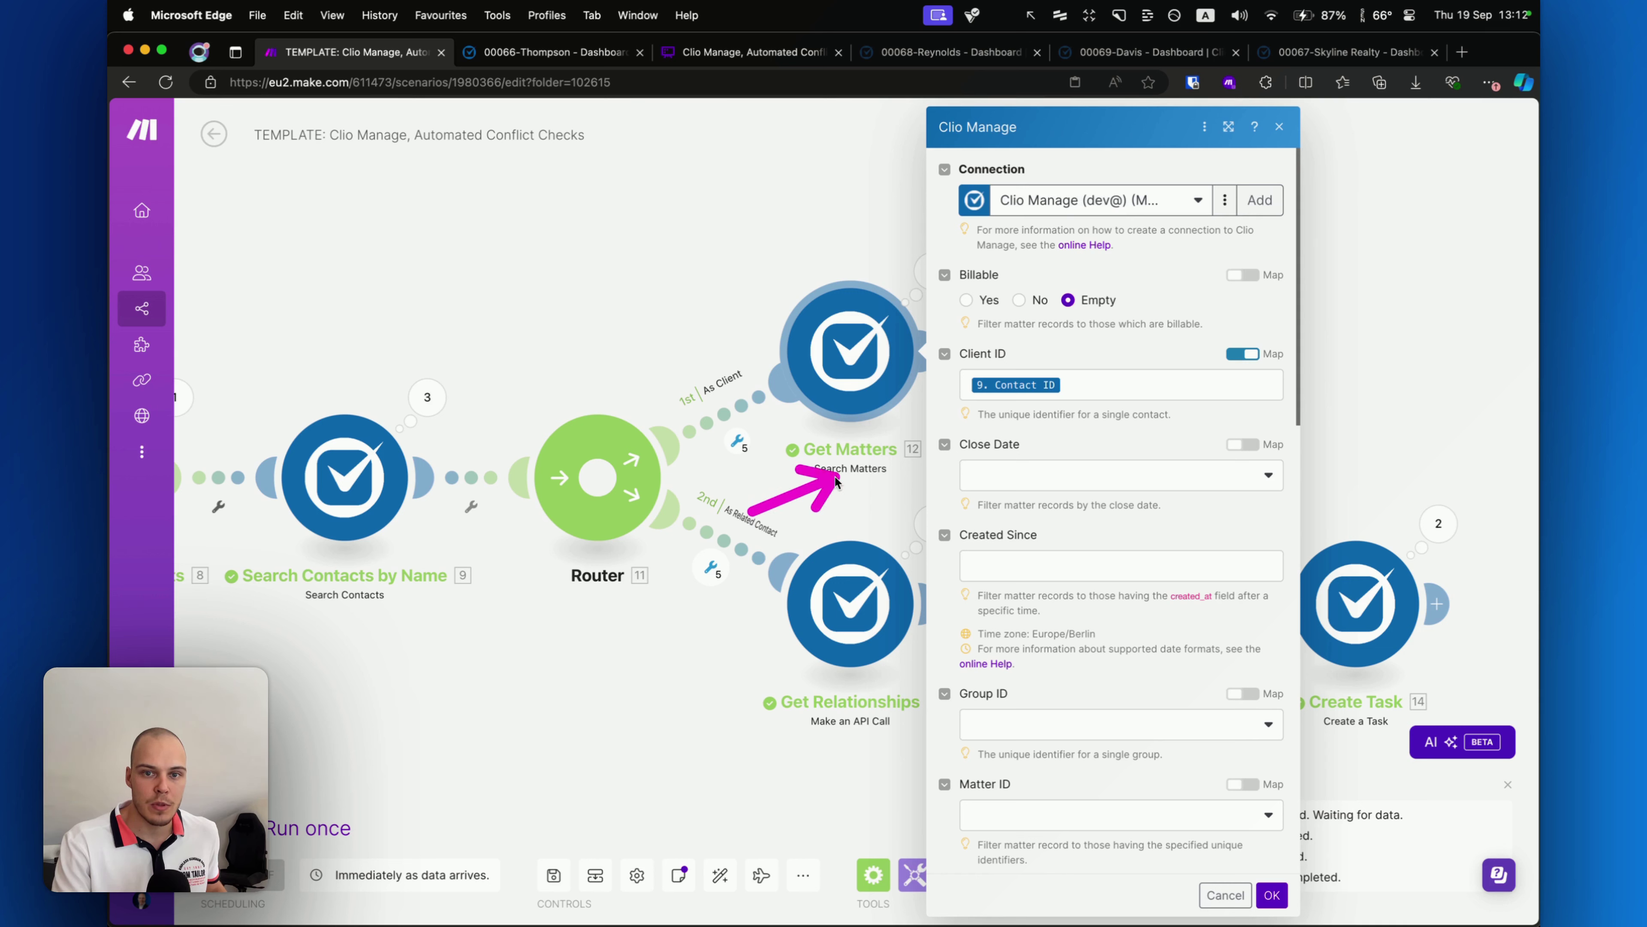
mouse_move(813, 481)
mouse_down()
mouse_move(970, 367)
mouse_move(373, 485)
mouse_move(387, 468)
mouse_move(371, 492)
mouse_move(399, 555)
mouse_move(434, 558)
mouse_move(883, 368)
mouse_move(973, 371)
mouse_up()
scroll(1040, 538, down, 5)
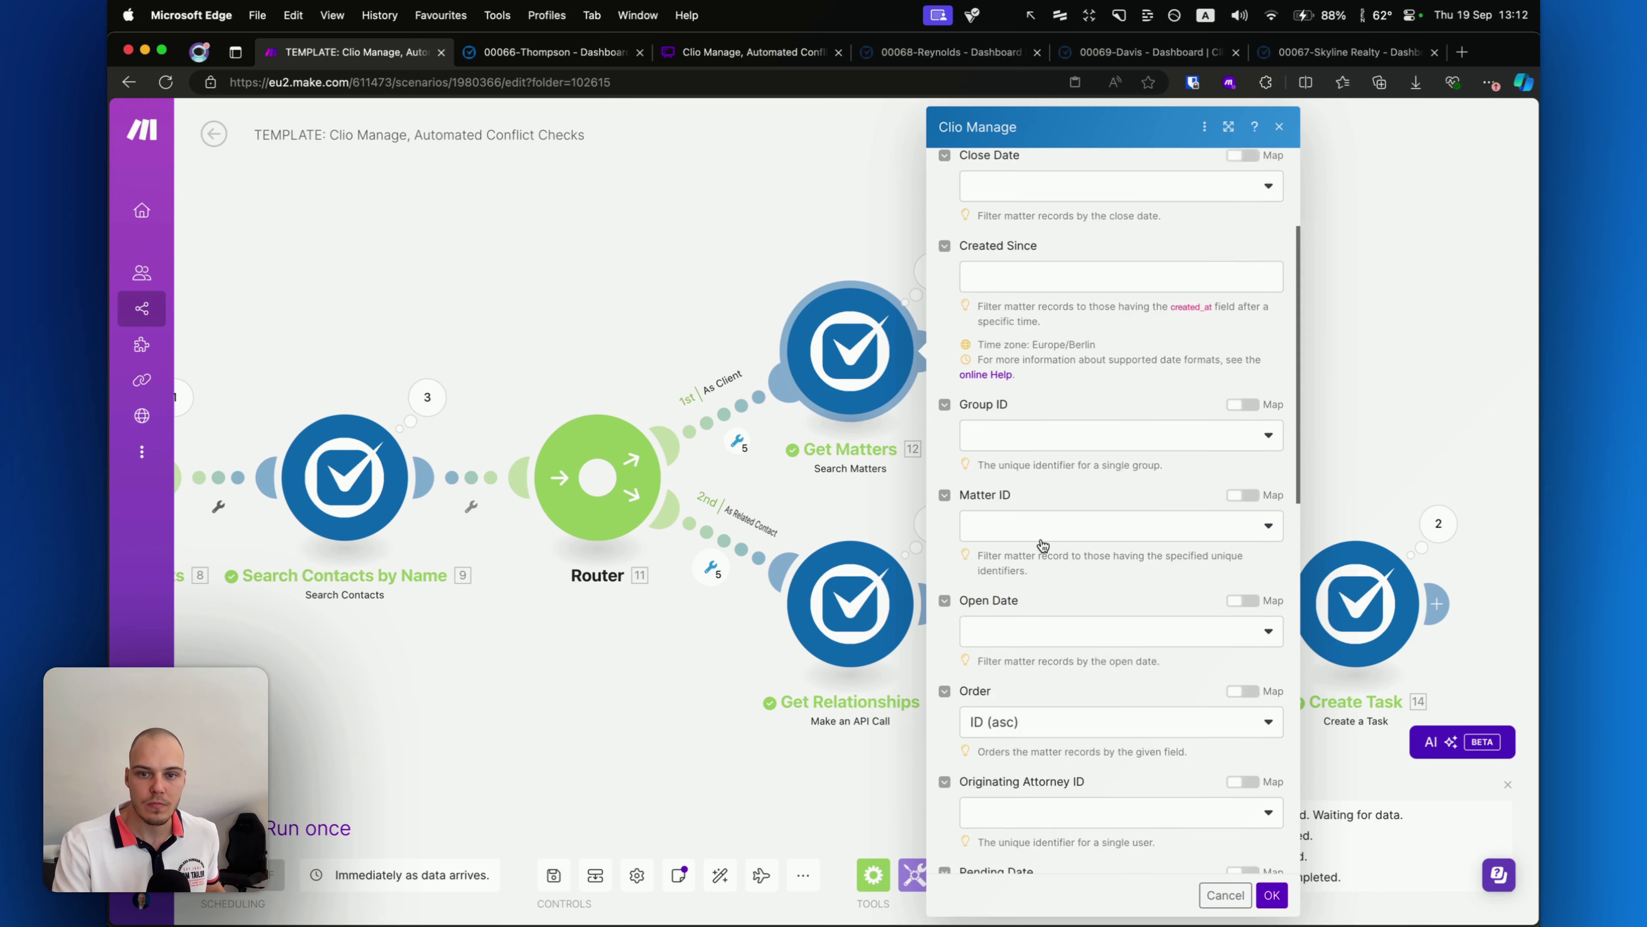
click(1225, 895)
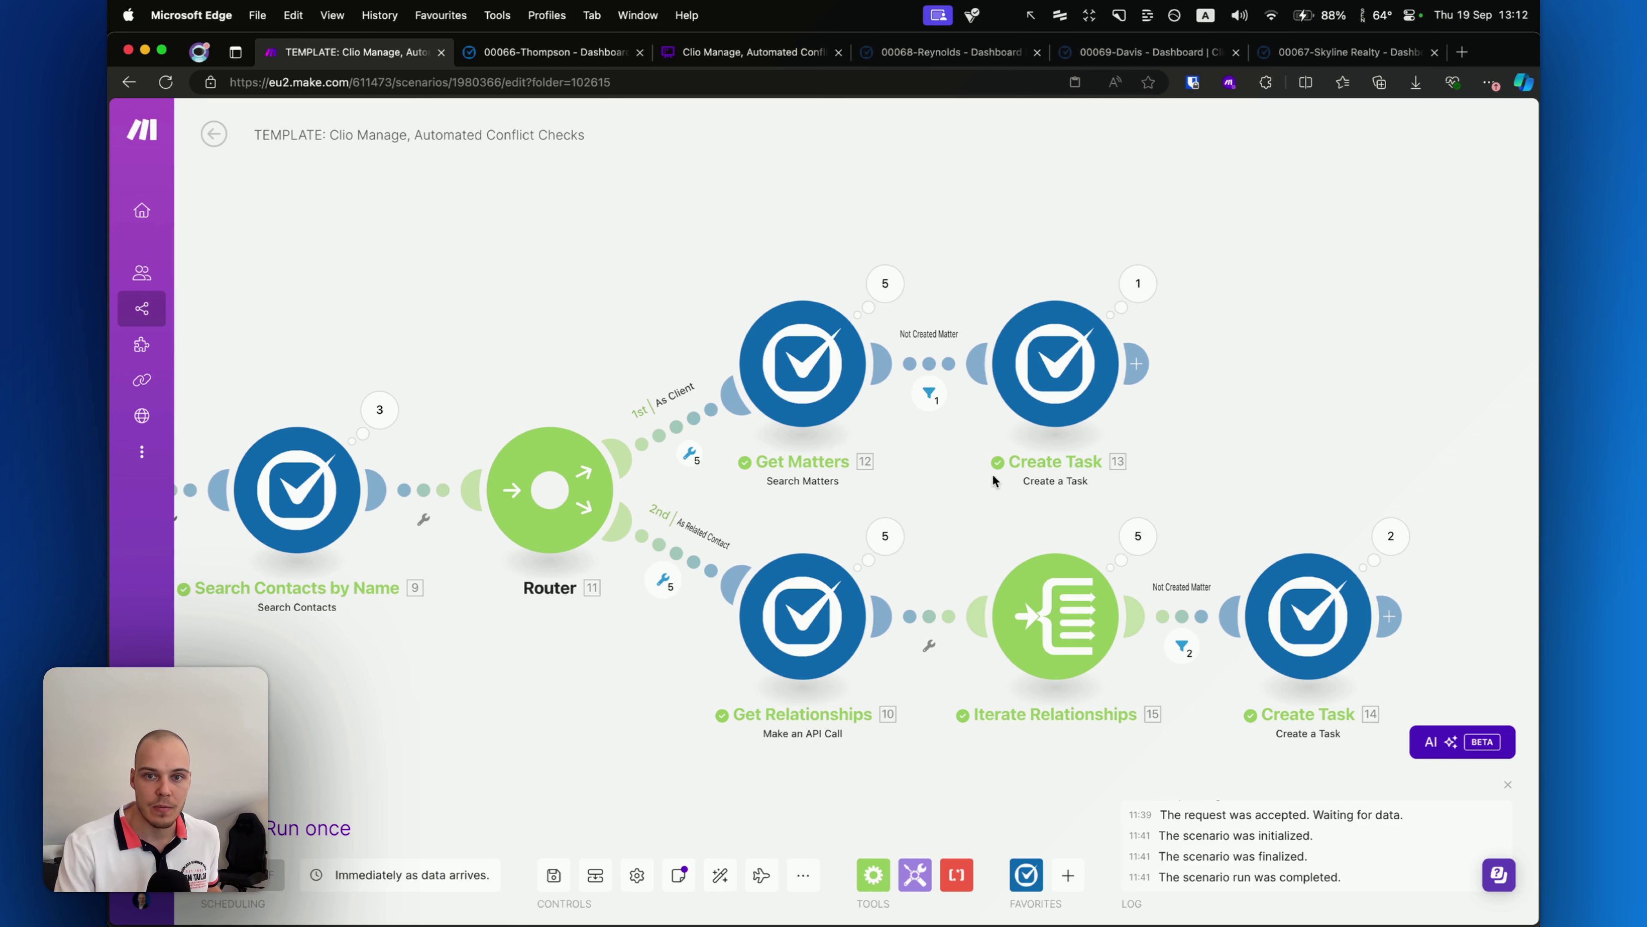
Examine the Not Created Matter filter after Get Matters, compare it with the matter search in the Whimsical flowchart, and leave it unchanged.
click(944, 366)
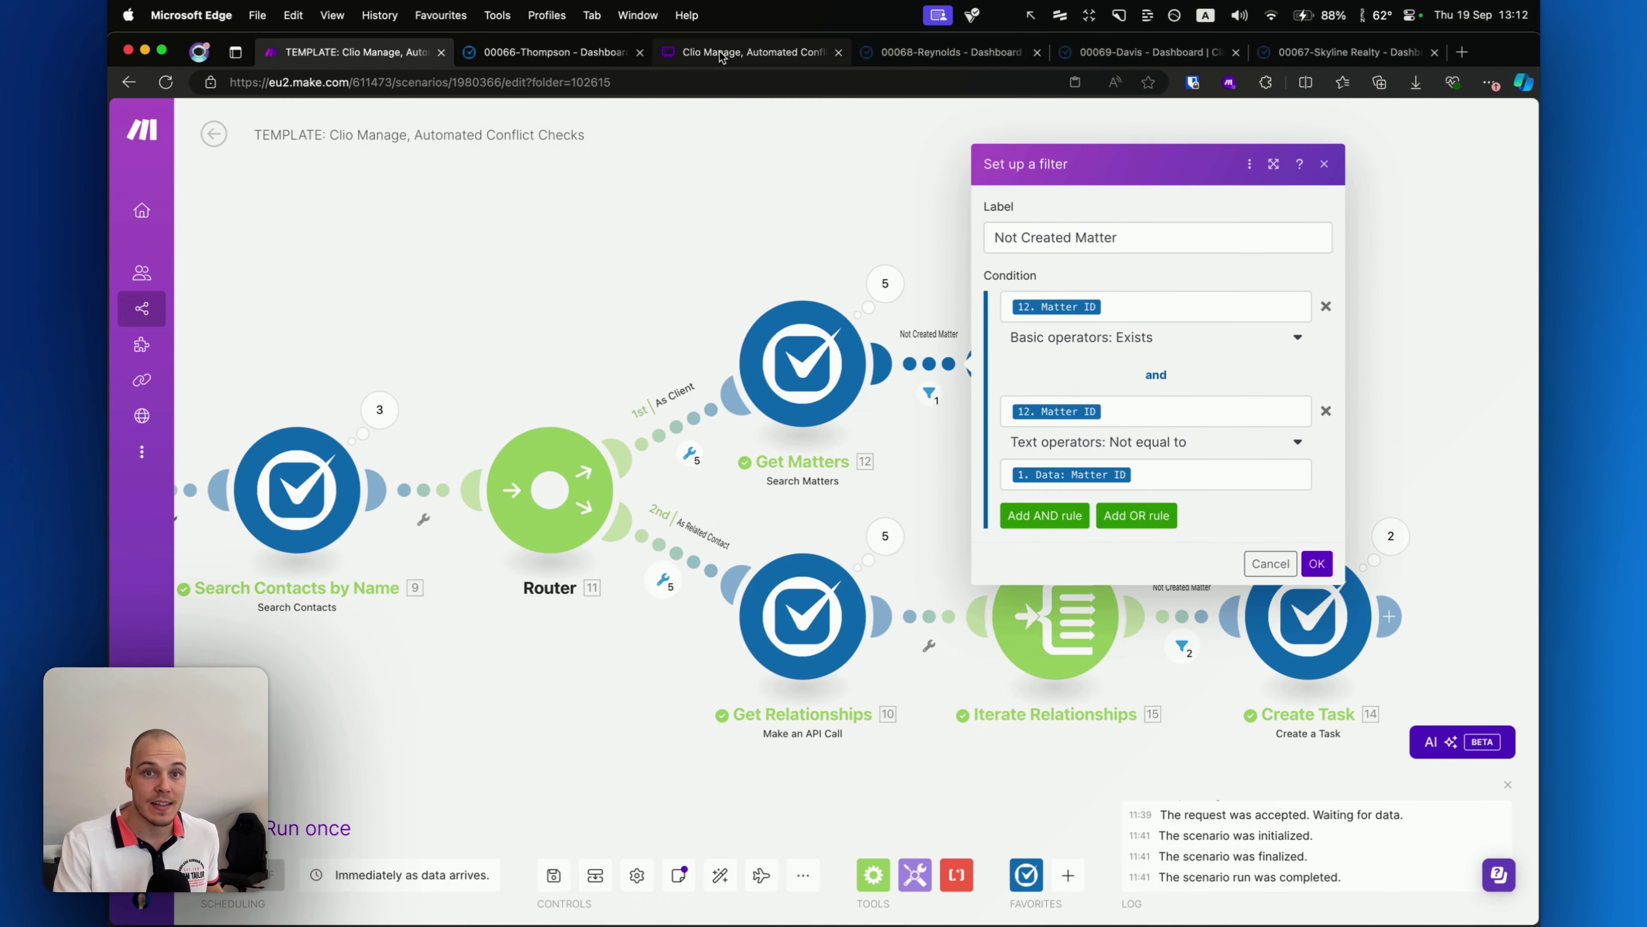
click(722, 53)
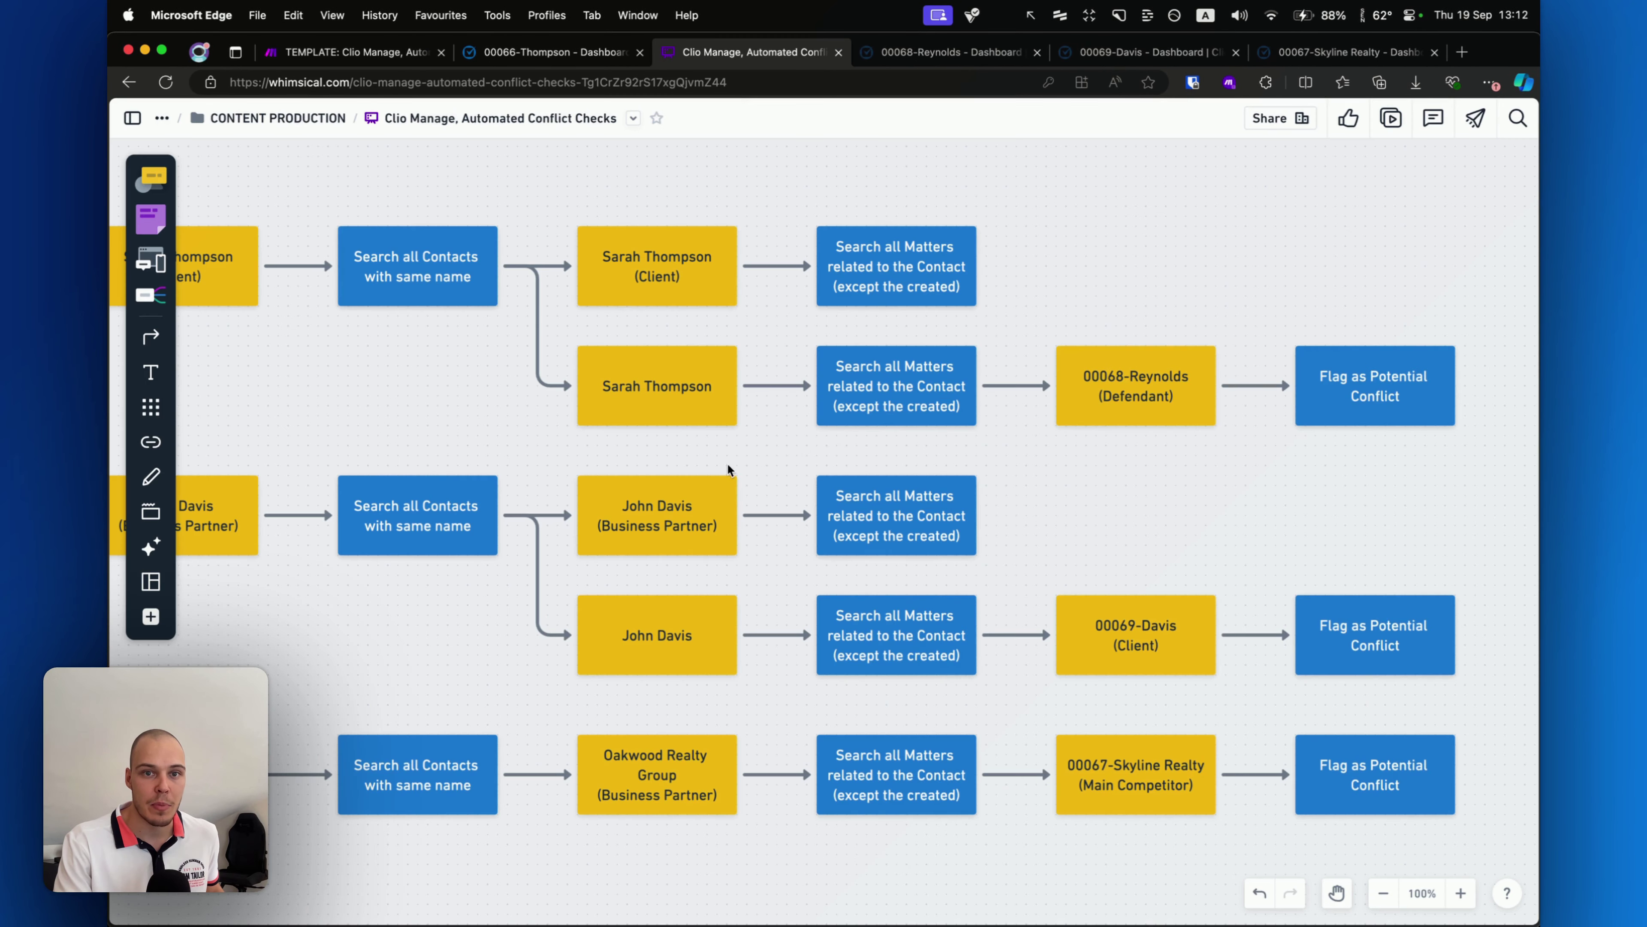
mouse_move(396, 391)
mouse_down()
mouse_move(555, 263)
mouse_move(593, 276)
mouse_move(571, 472)
mouse_move(588, 704)
mouse_move(608, 254)
mouse_move(853, 293)
mouse_up()
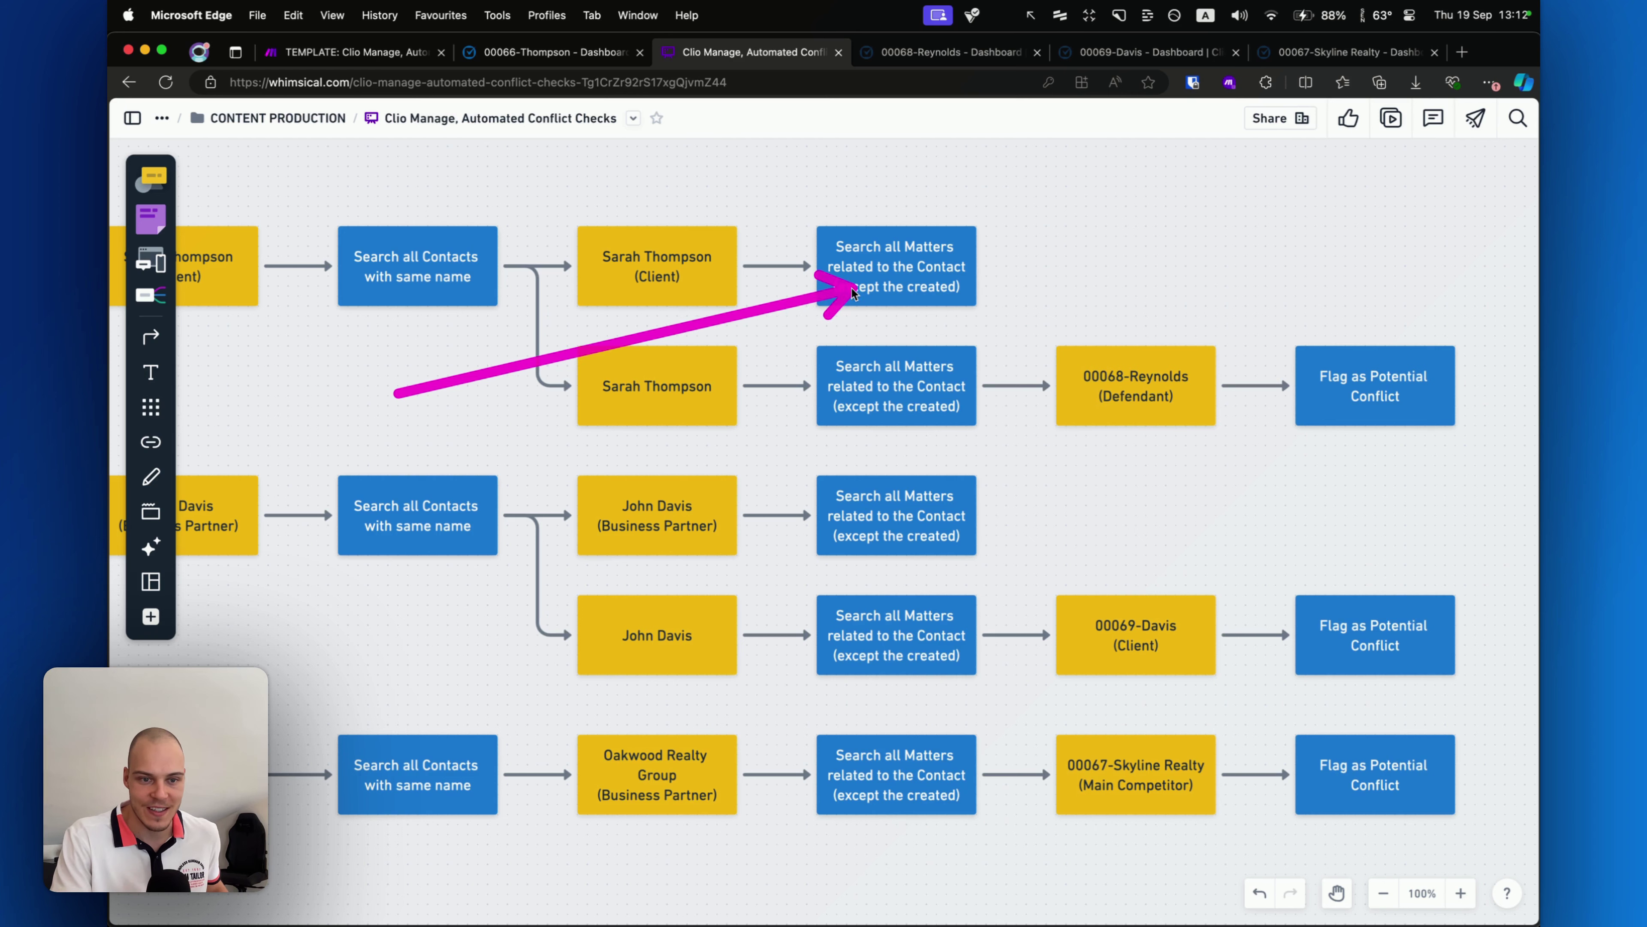
click(336, 60)
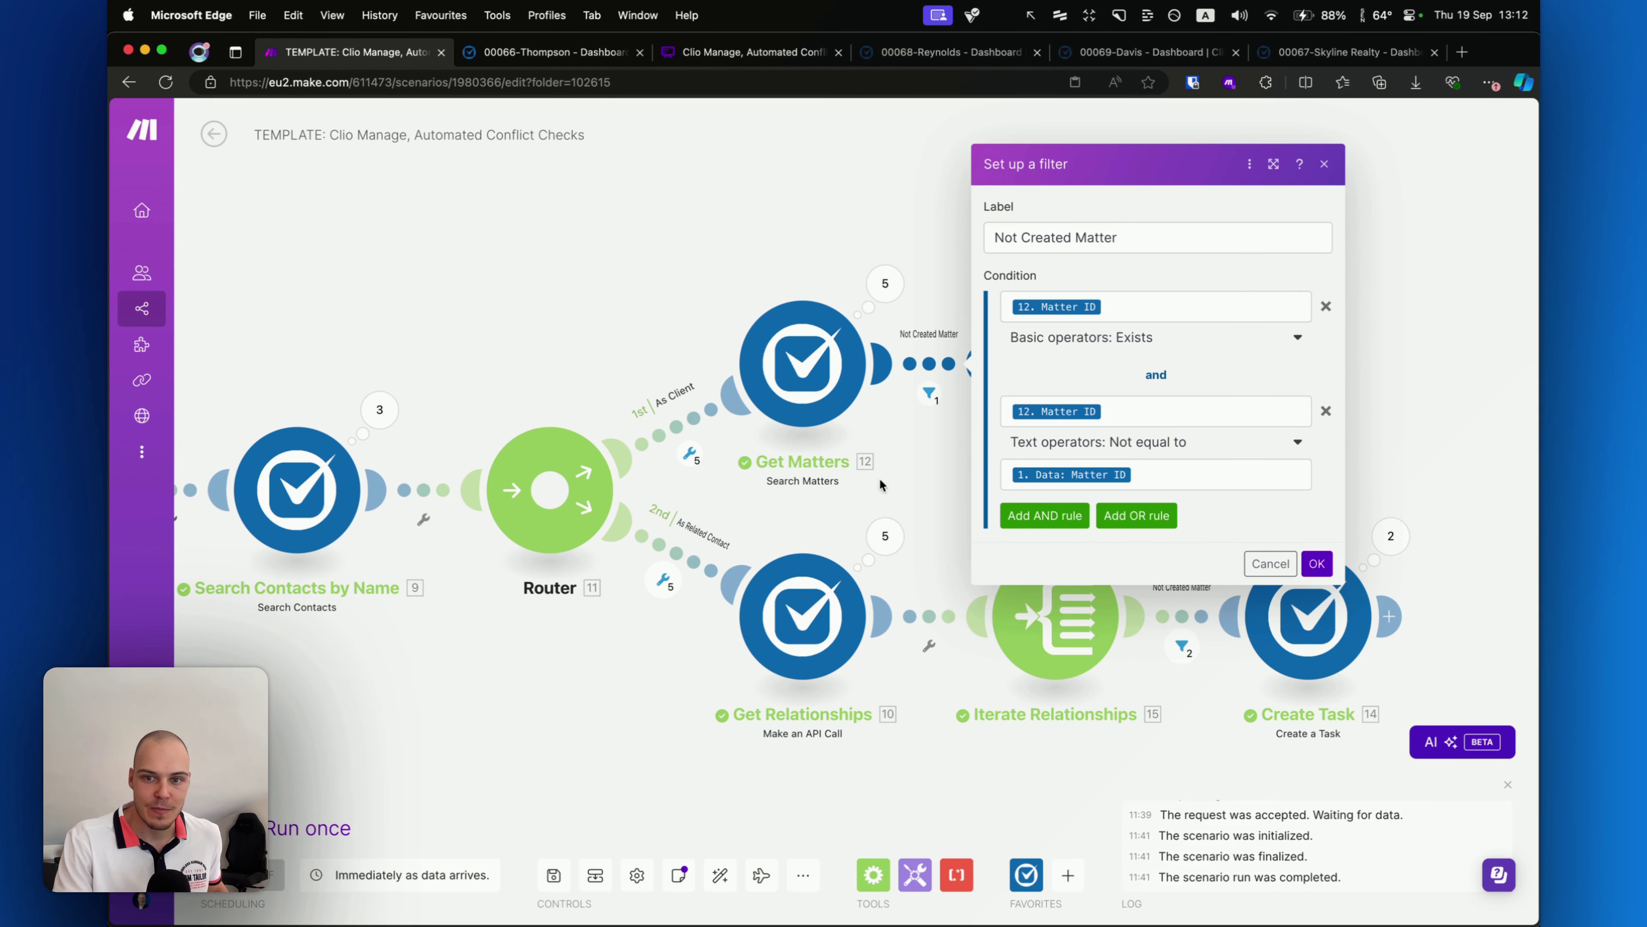
mouse_move(895, 507)
mouse_down()
mouse_move(996, 448)
mouse_move(1010, 478)
mouse_move(980, 473)
mouse_up()
click(1269, 564)
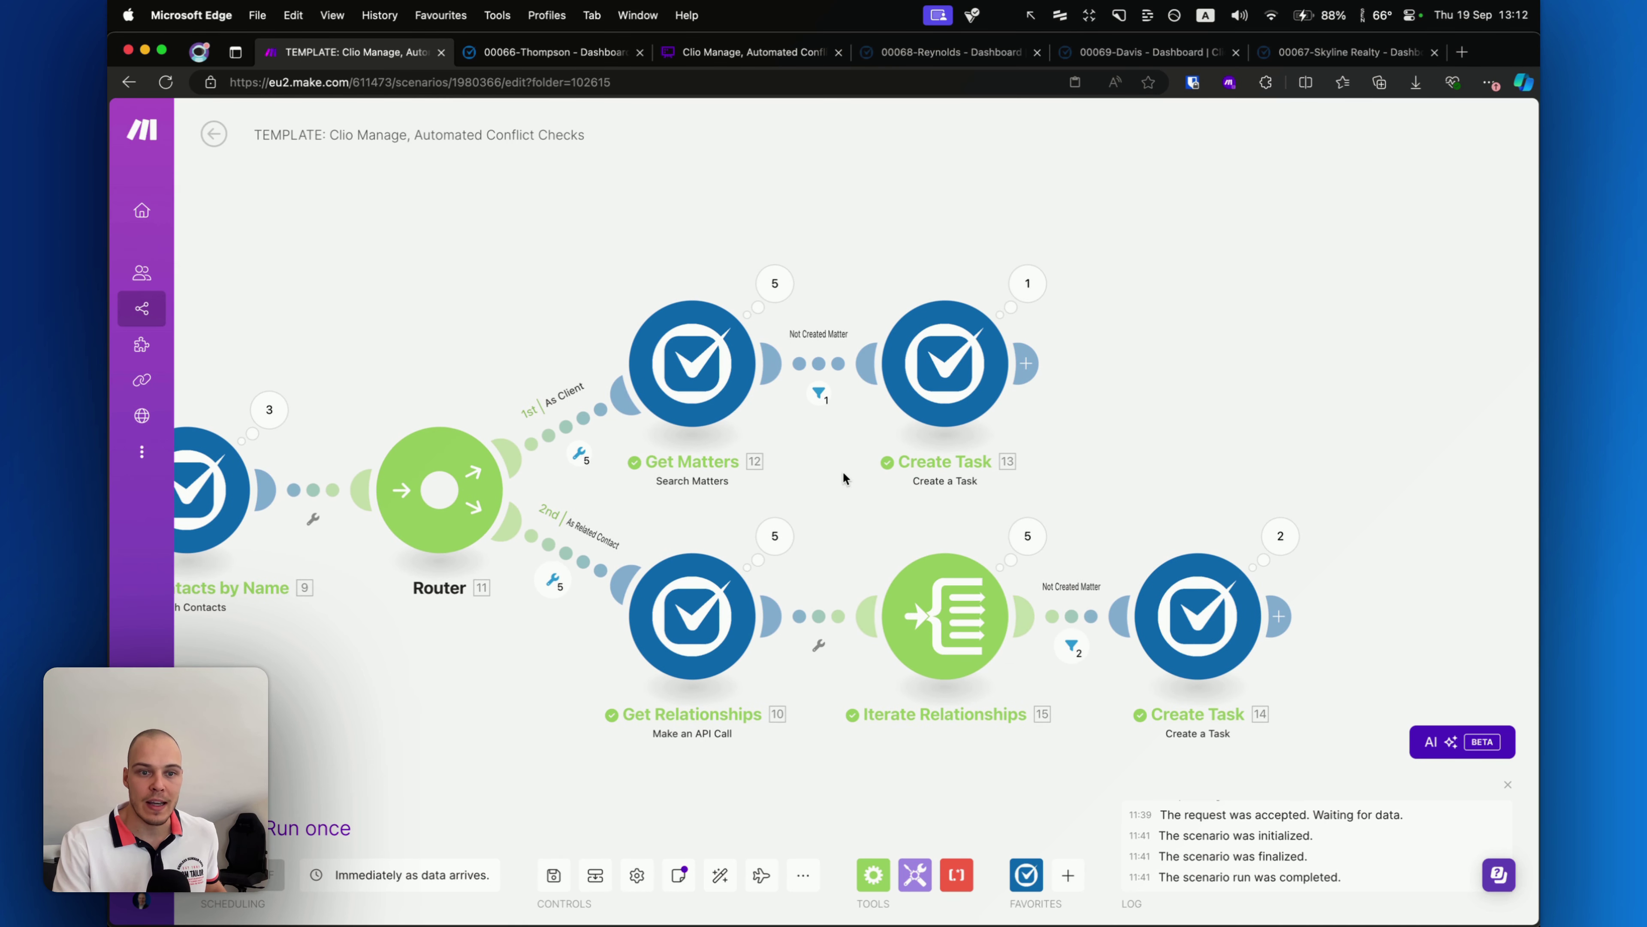
Open the Create Task module on the As Client route and examine how its task Name is composed.
click(908, 390)
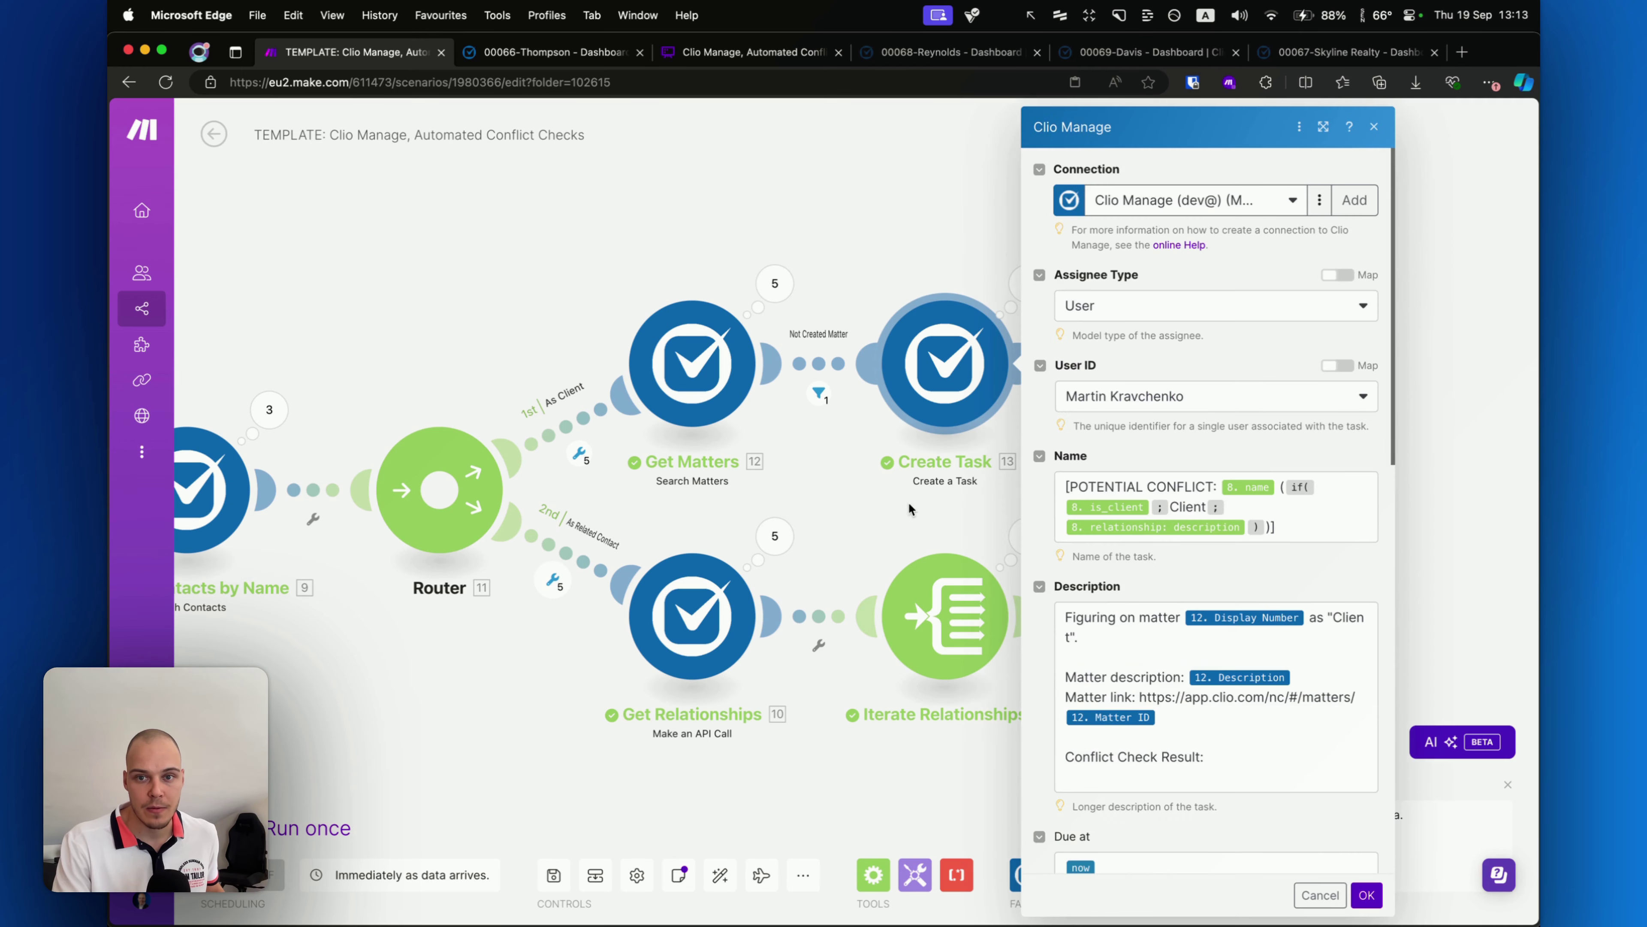
mouse_move(842, 495)
mouse_down()
mouse_move(1039, 380)
mouse_move(1009, 431)
mouse_move(1006, 497)
mouse_move(1102, 515)
mouse_move(1094, 538)
mouse_up()
drag(1386, 745, 1276, 544)
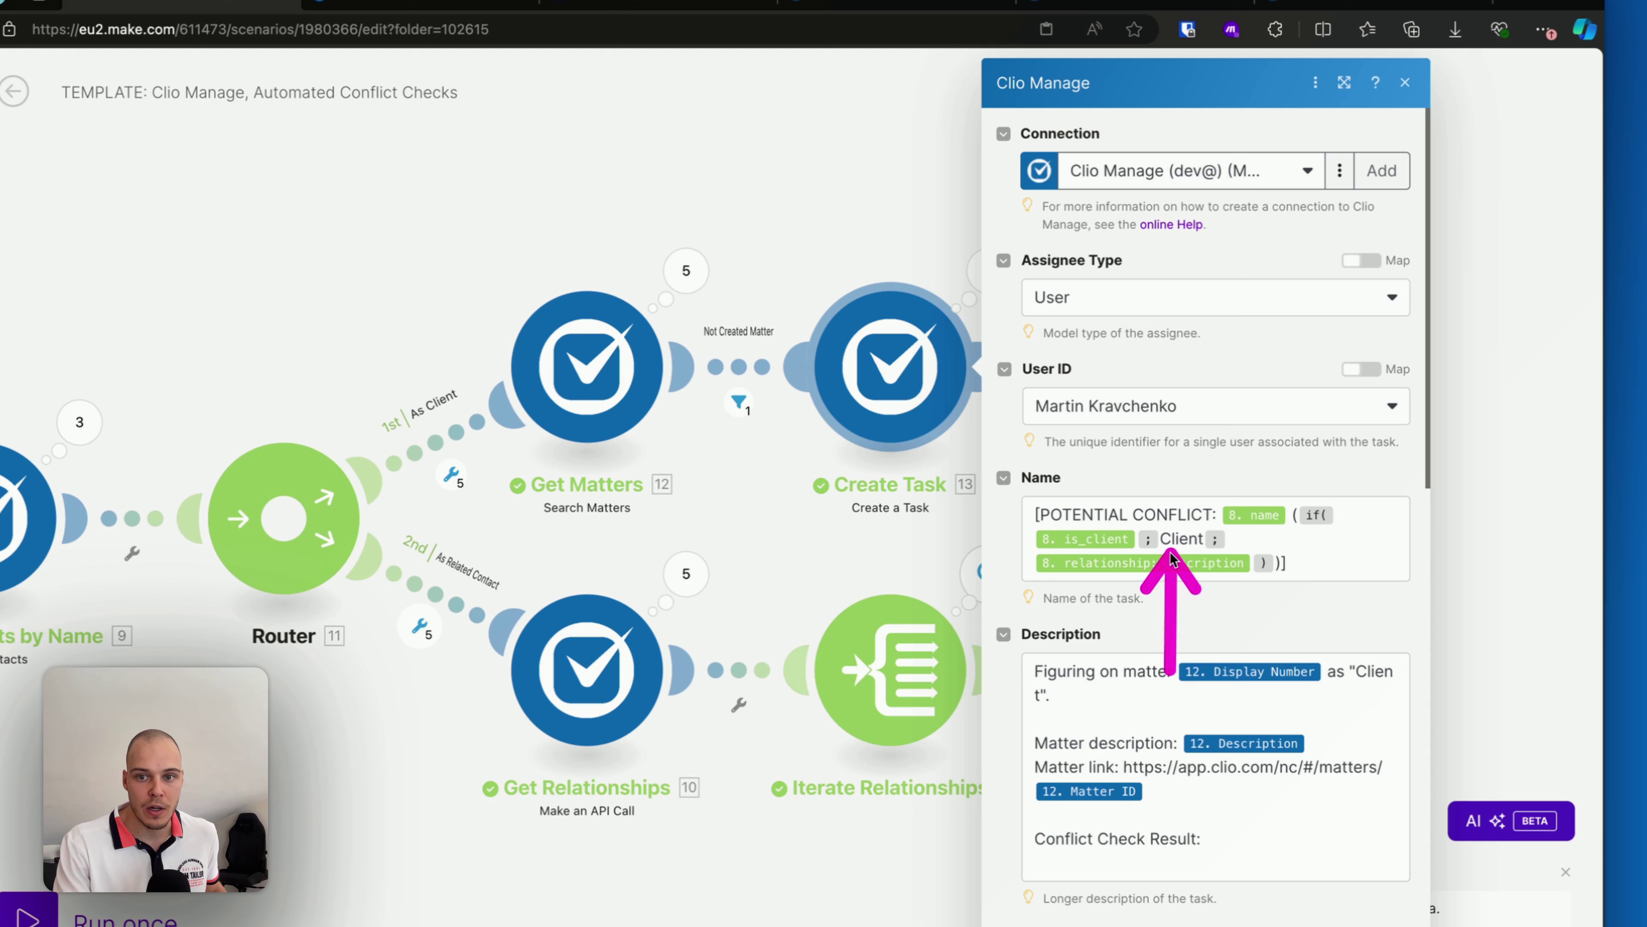
mouse_move(1178, 551)
mouse_down()
mouse_move(1062, 569)
mouse_move(1121, 590)
mouse_move(1086, 584)
mouse_move(1194, 580)
mouse_move(1140, 590)
mouse_up()
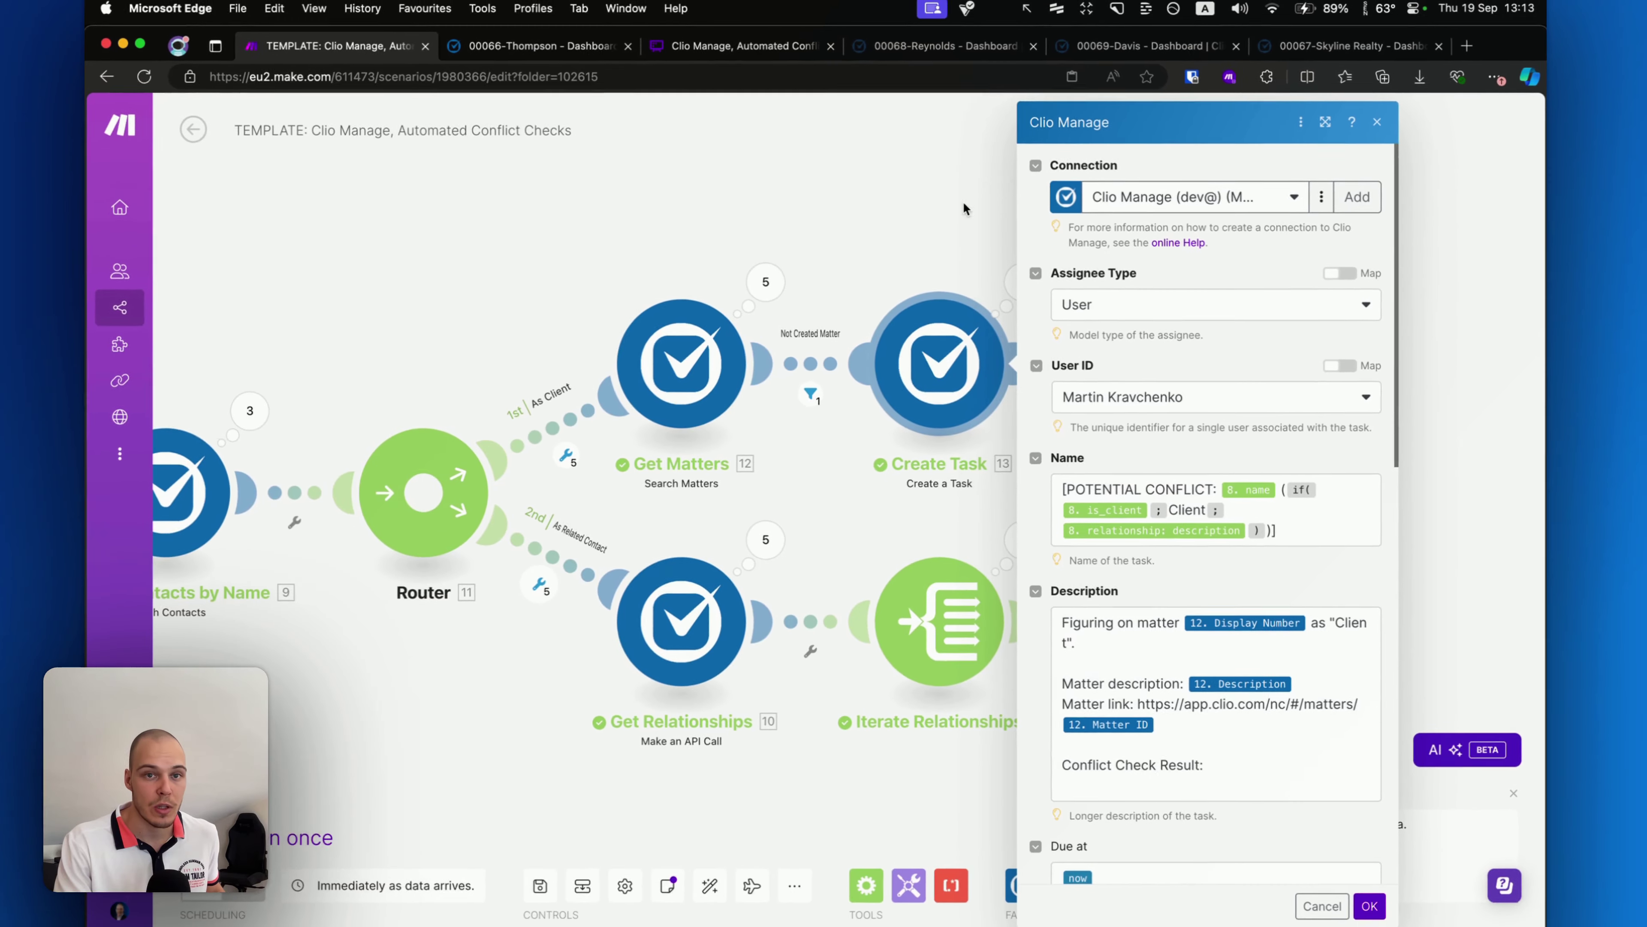
In Clio Manage, review the residential project matter's potential conflict tasks against its related contacts, and return to the task list.
click(571, 57)
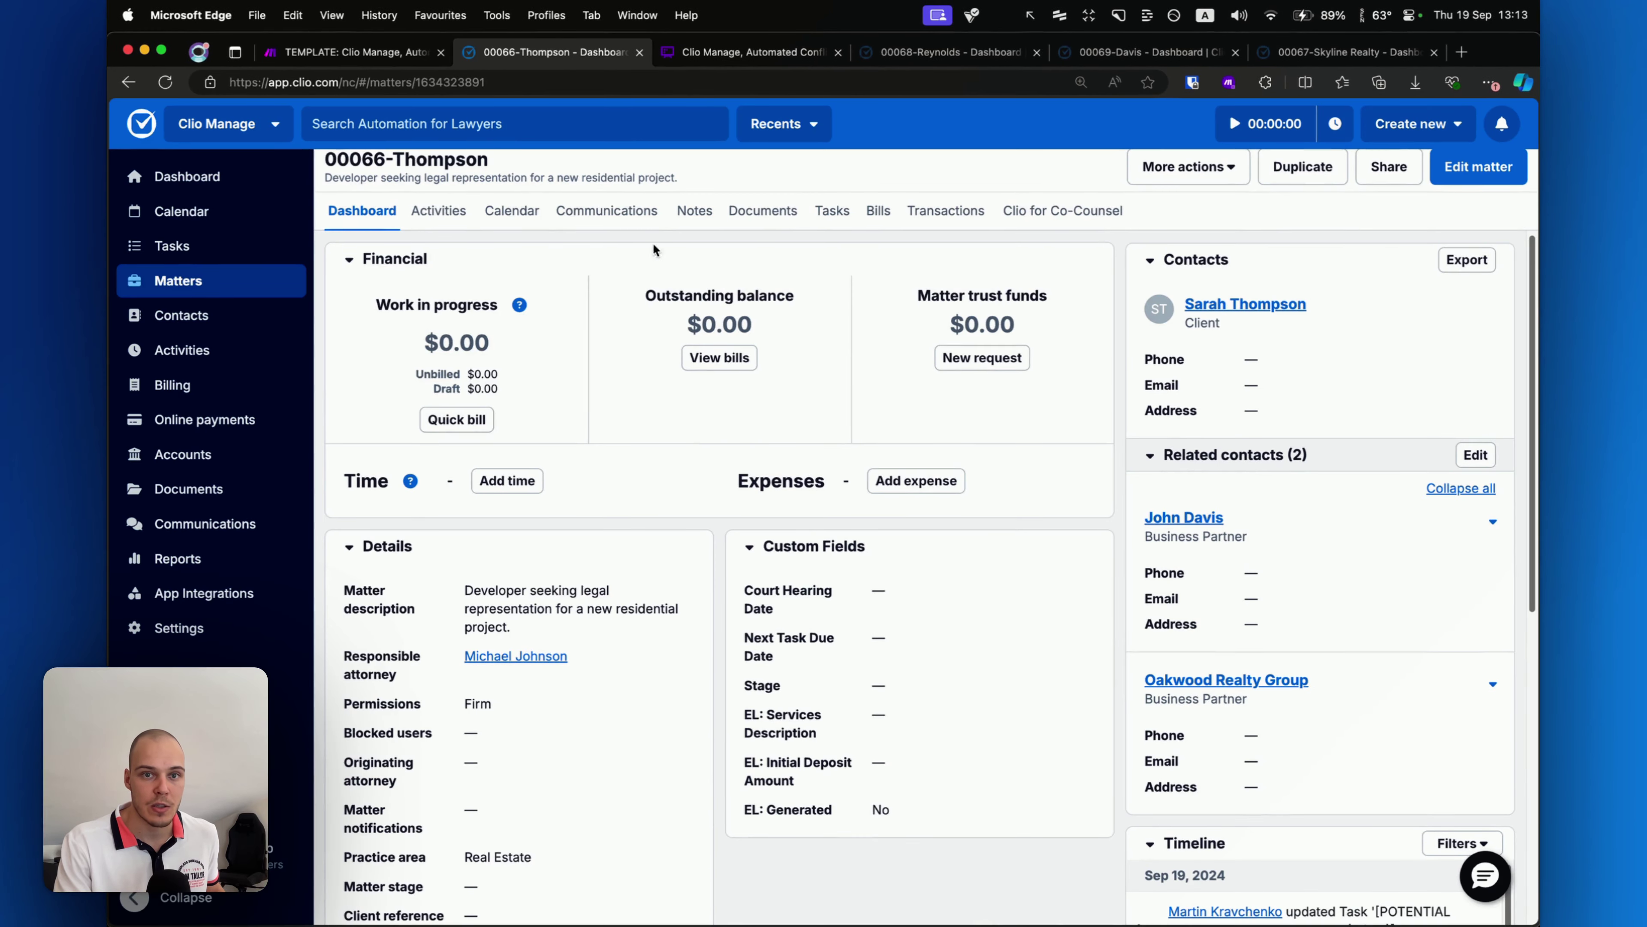
click(833, 211)
mouse_move(916, 716)
mouse_down()
mouse_move(921, 508)
mouse_move(844, 420)
mouse_move(920, 401)
mouse_move(927, 431)
mouse_move(852, 606)
mouse_move(843, 552)
mouse_move(913, 539)
mouse_up()
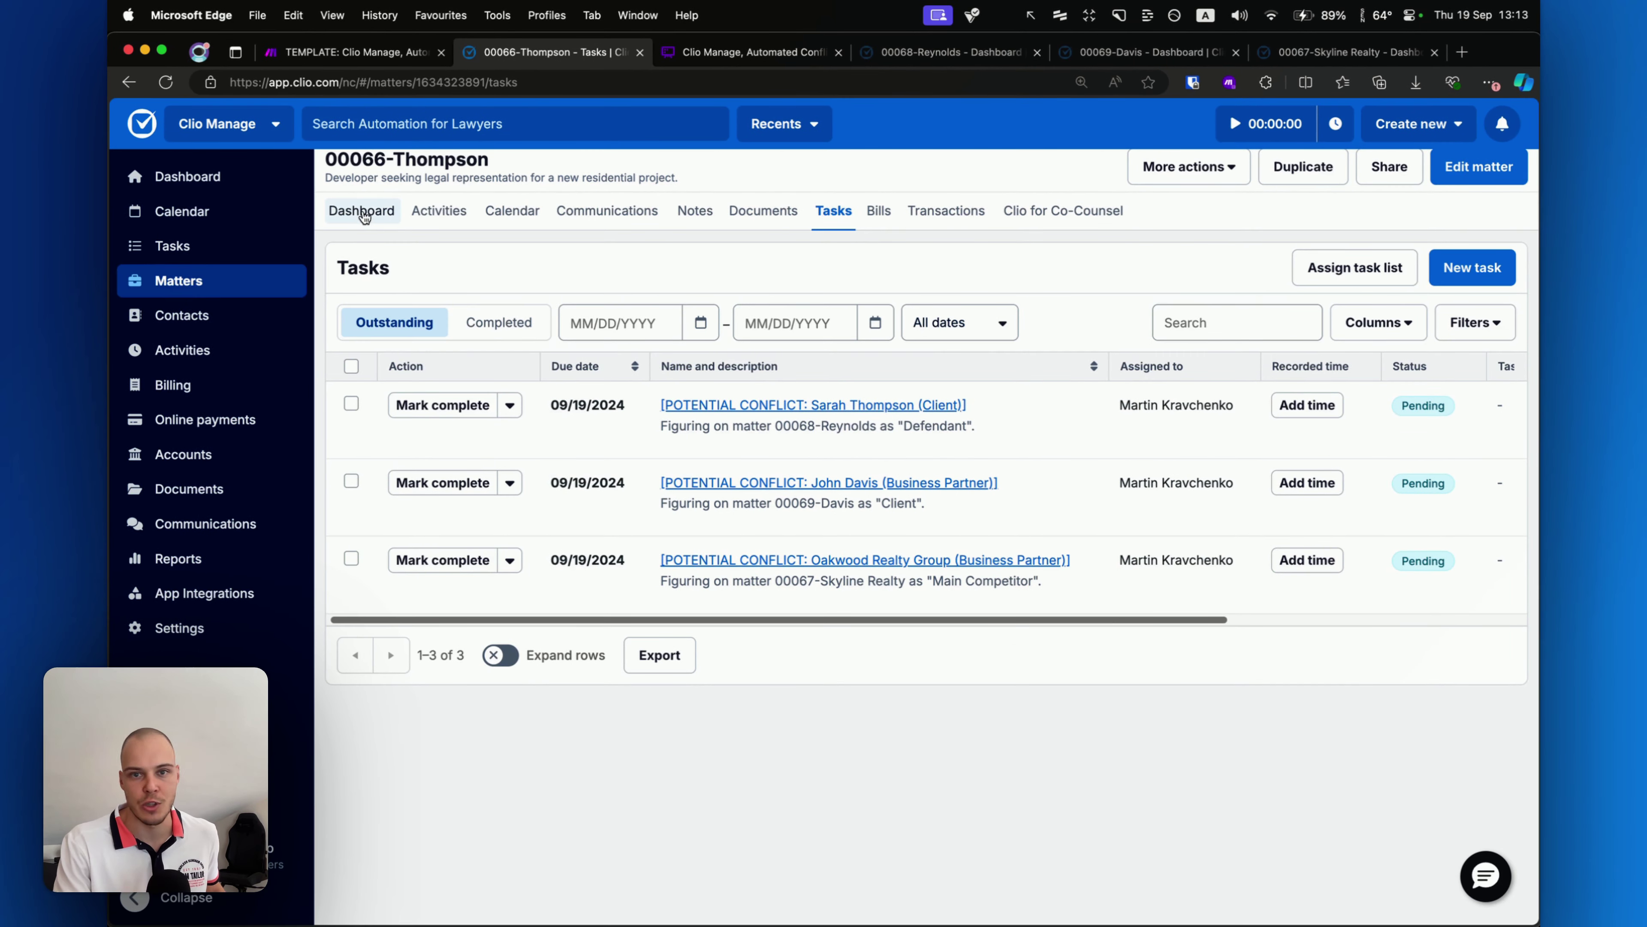
click(363, 217)
mouse_move(1005, 607)
mouse_down()
mouse_move(1097, 558)
mouse_move(1131, 639)
mouse_move(1141, 527)
mouse_move(1138, 678)
mouse_up()
click(831, 211)
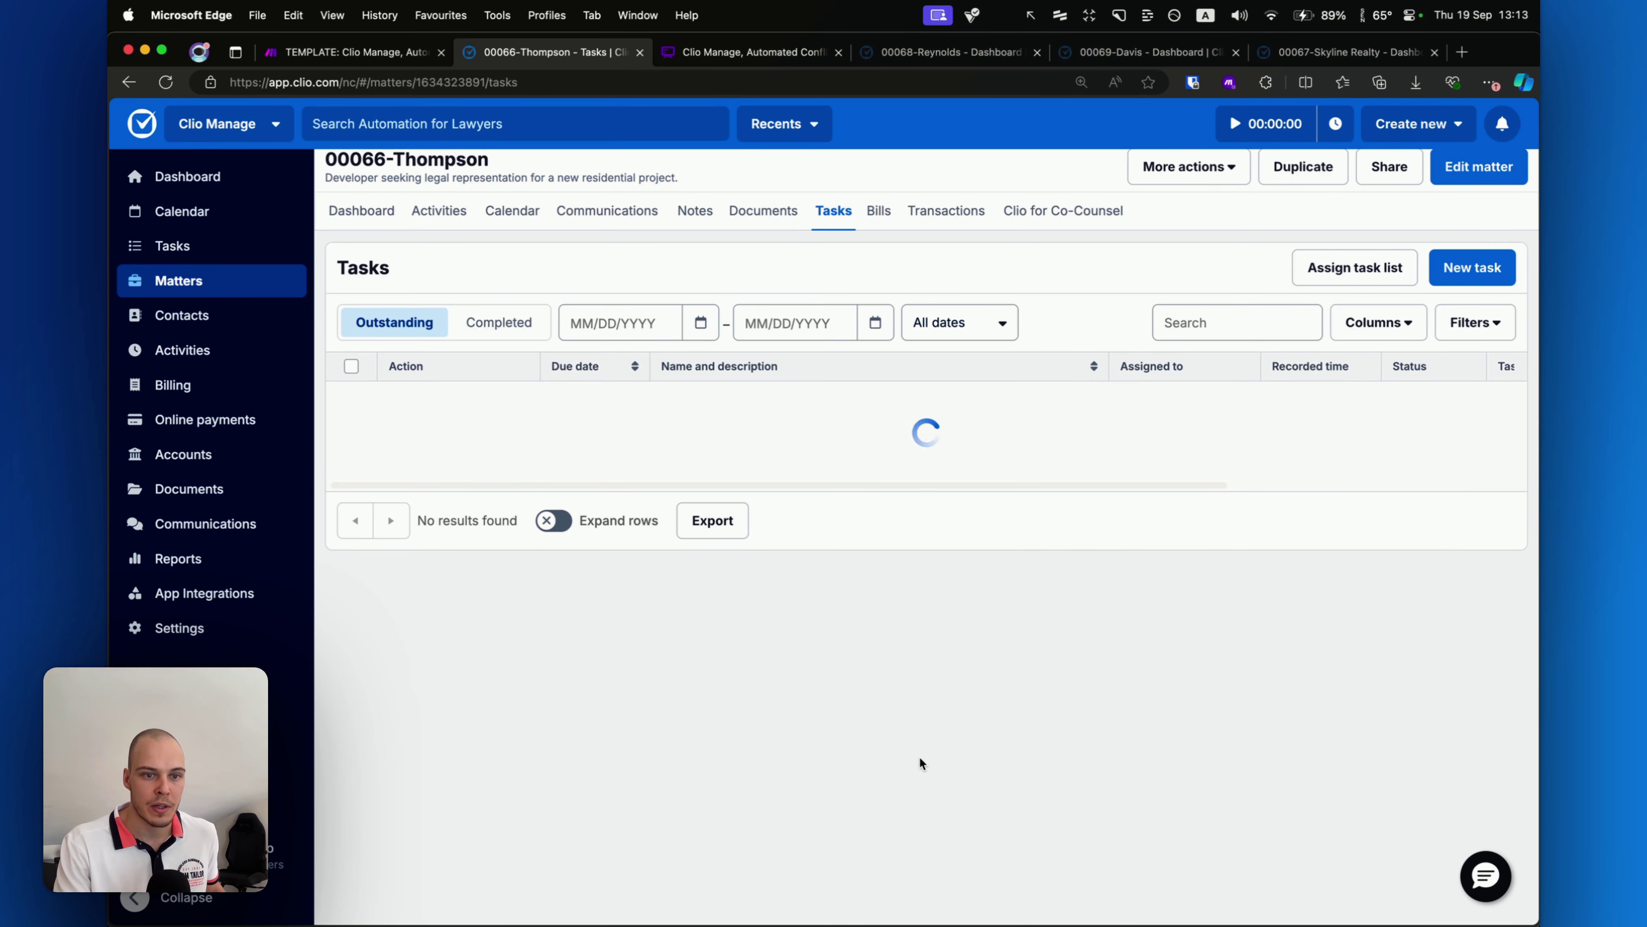
Back in Make, examine the Create Task module's Description template, comparing it with the residential project matter's potential conflict tasks in Clio Manage.
click(356, 55)
scroll(1210, 604, down, 5)
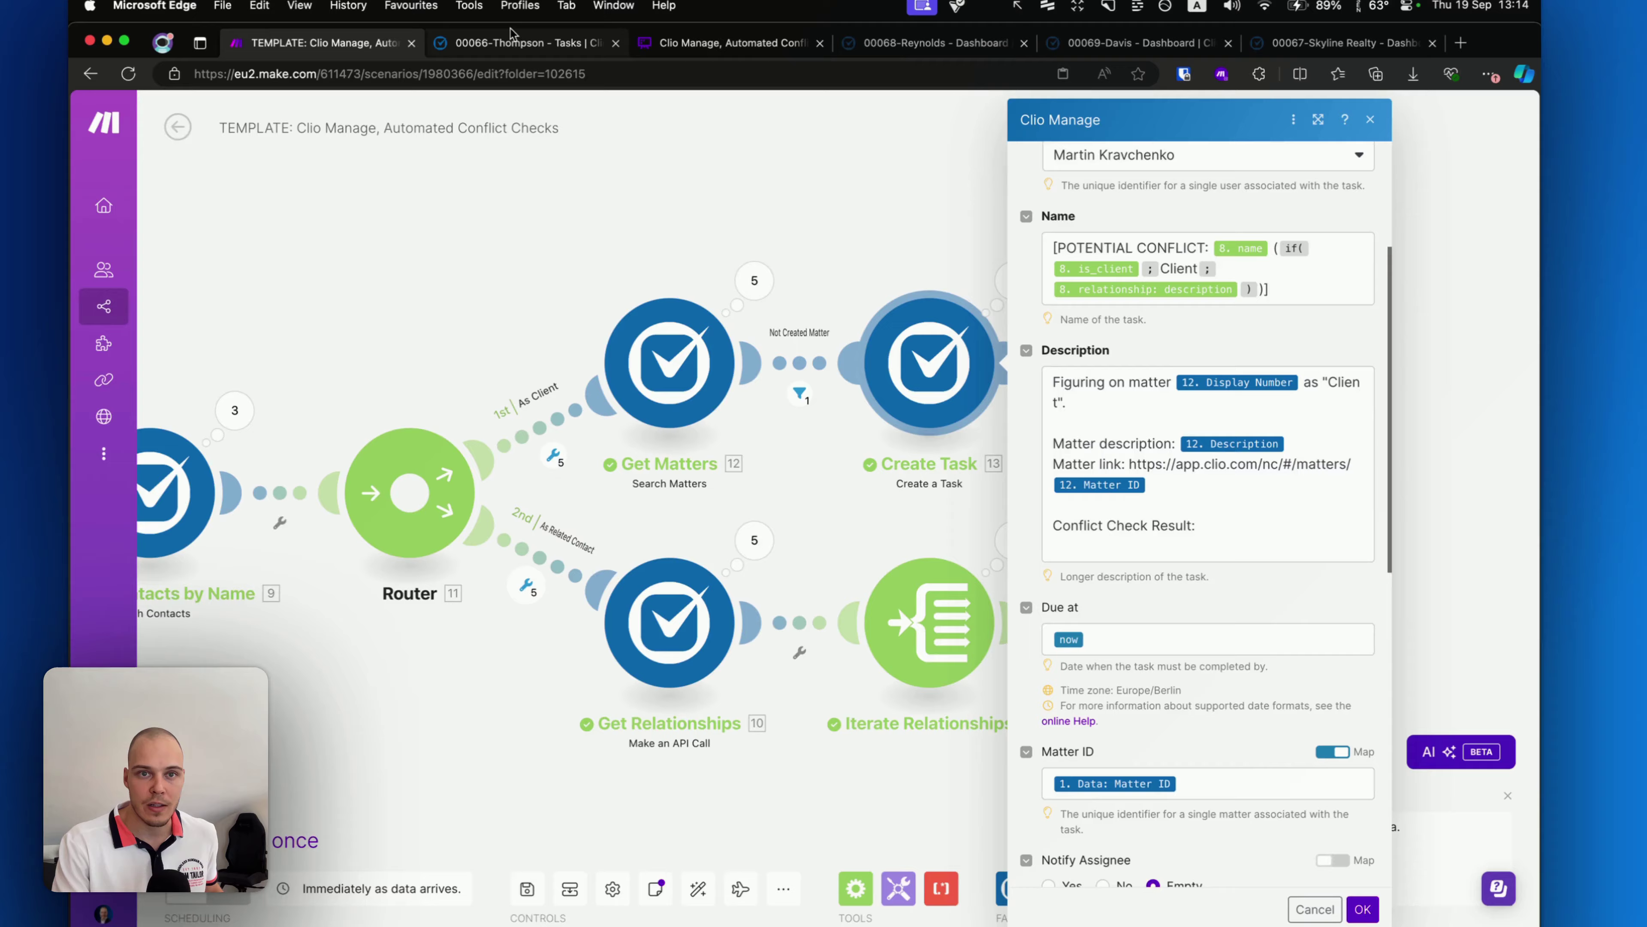
click(532, 62)
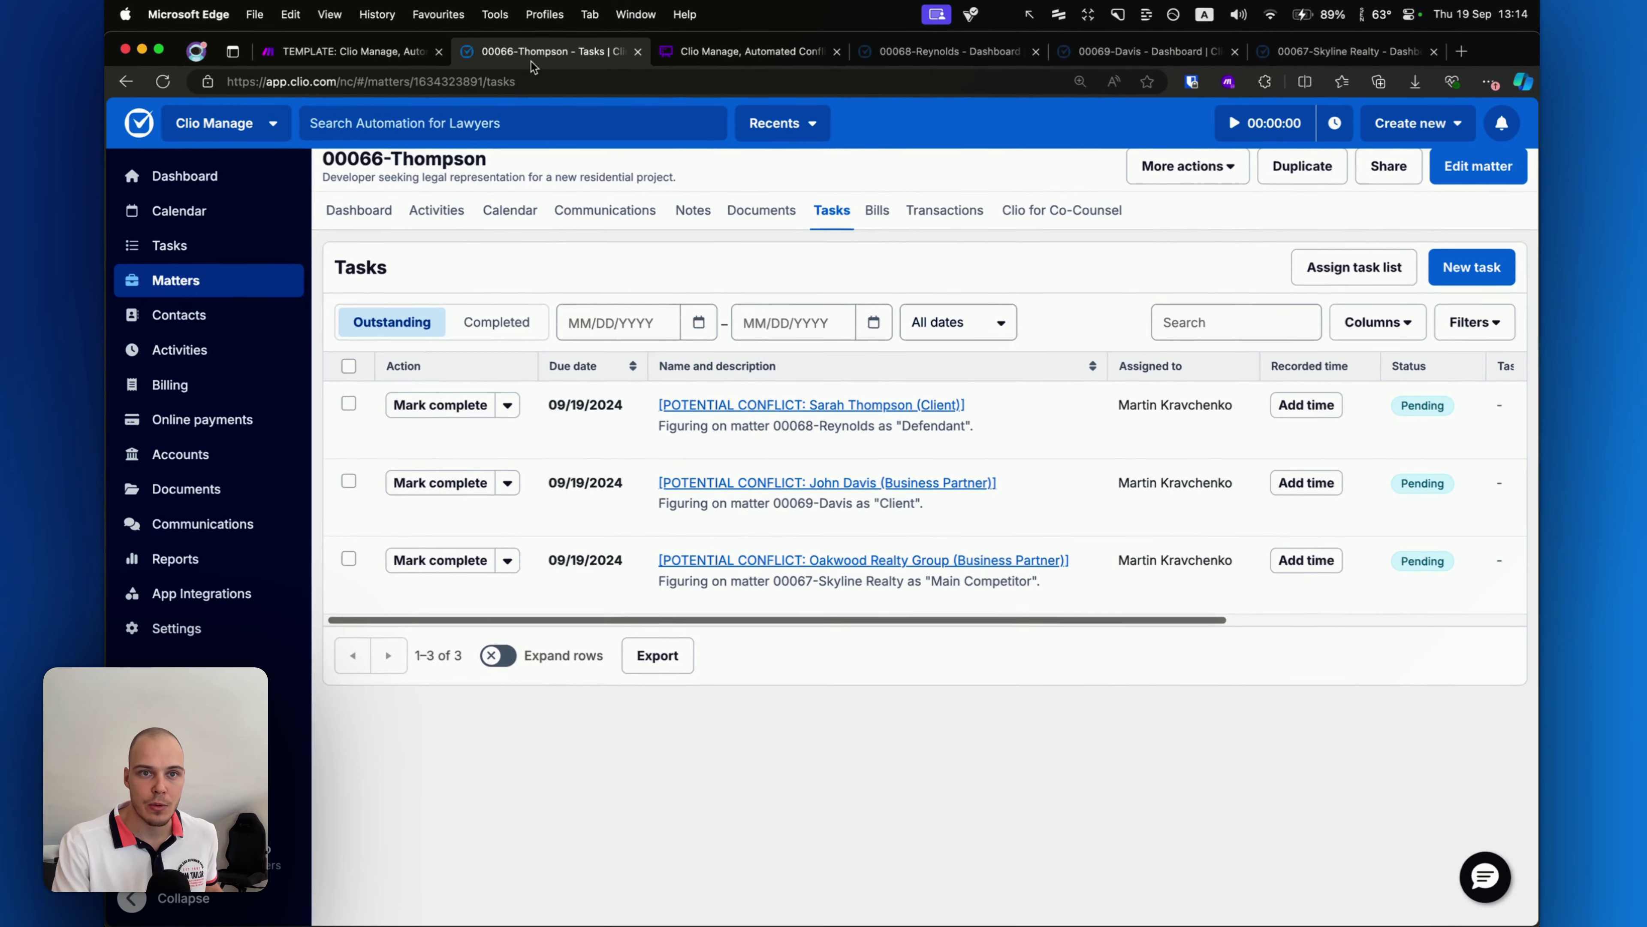
click(349, 51)
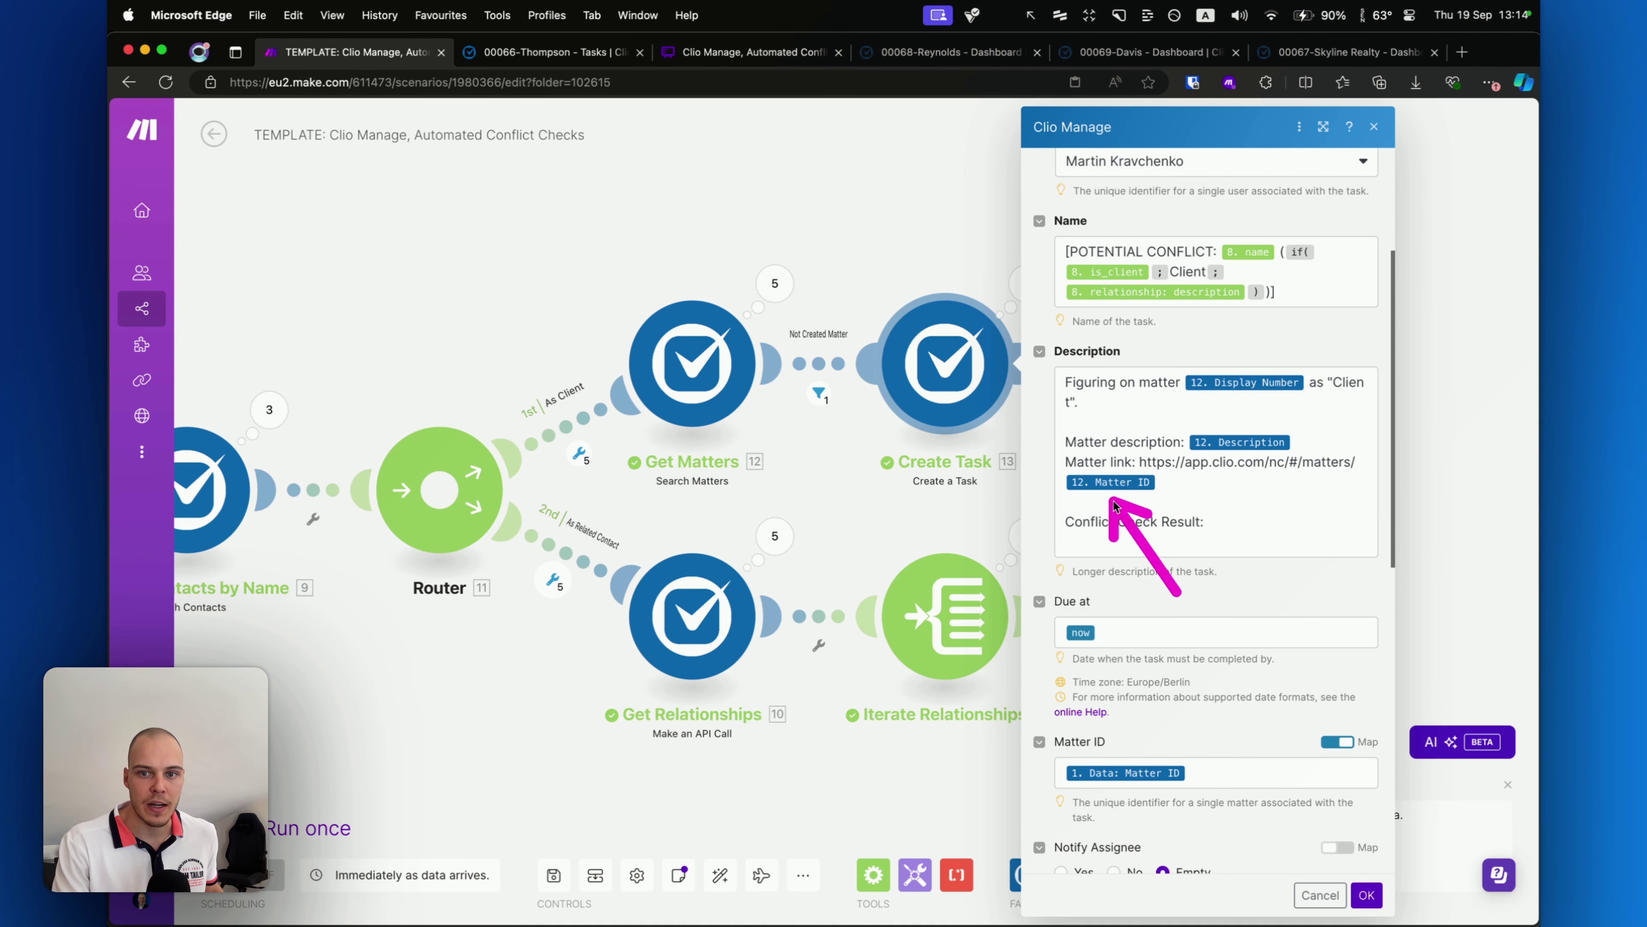
scroll(1188, 536, down, 1)
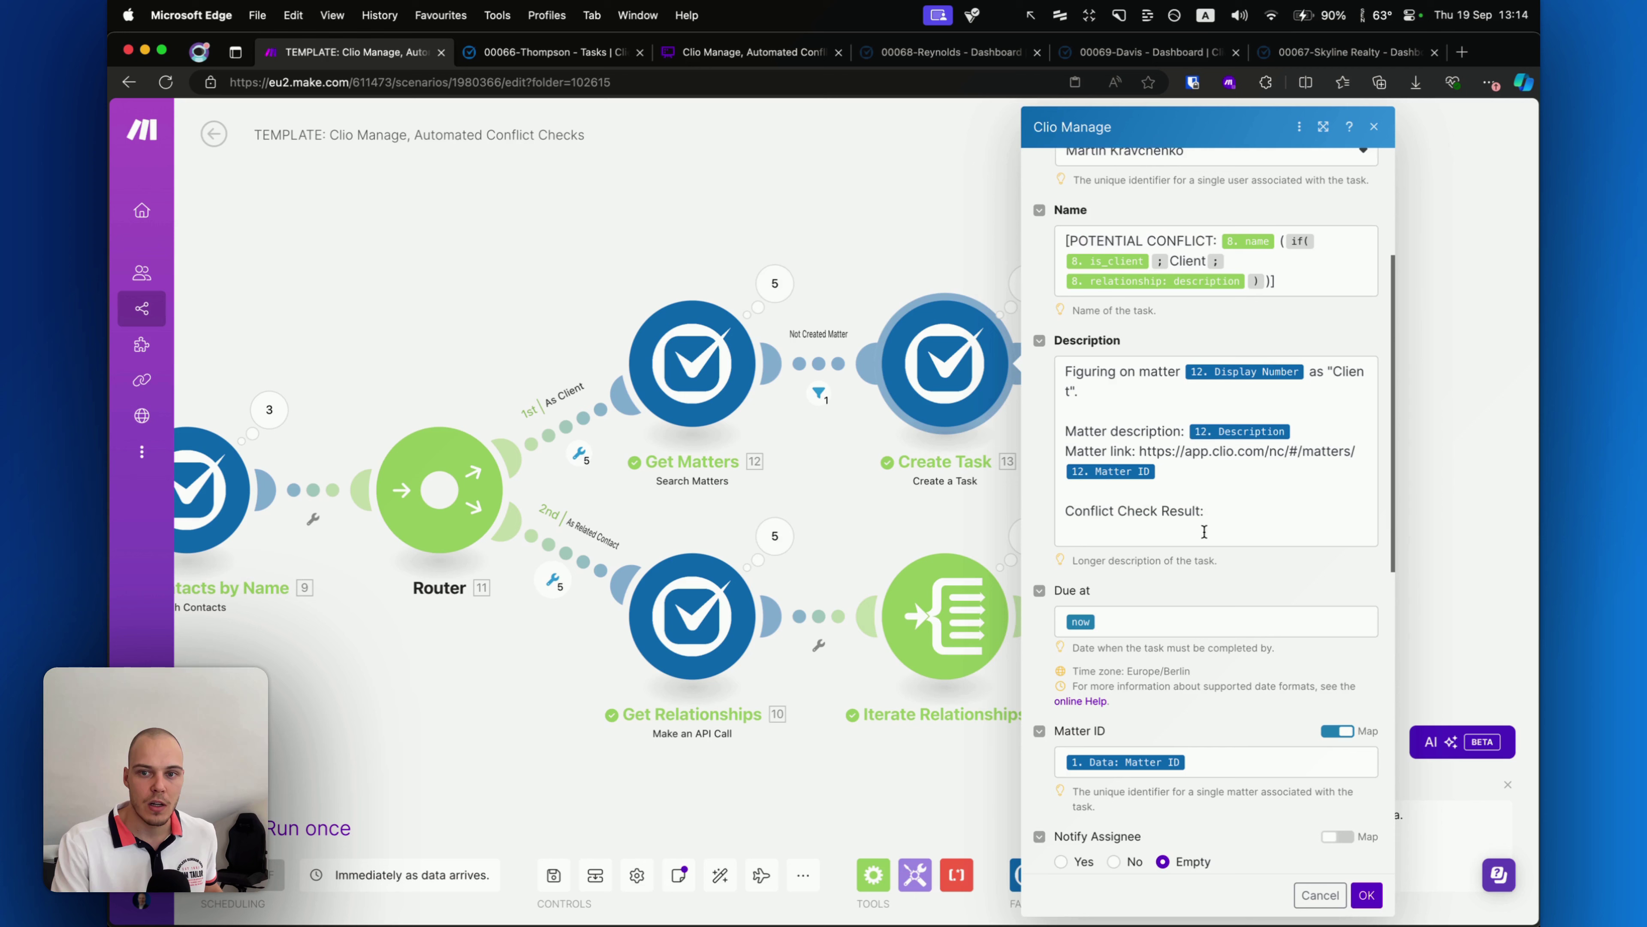
click(1144, 536)
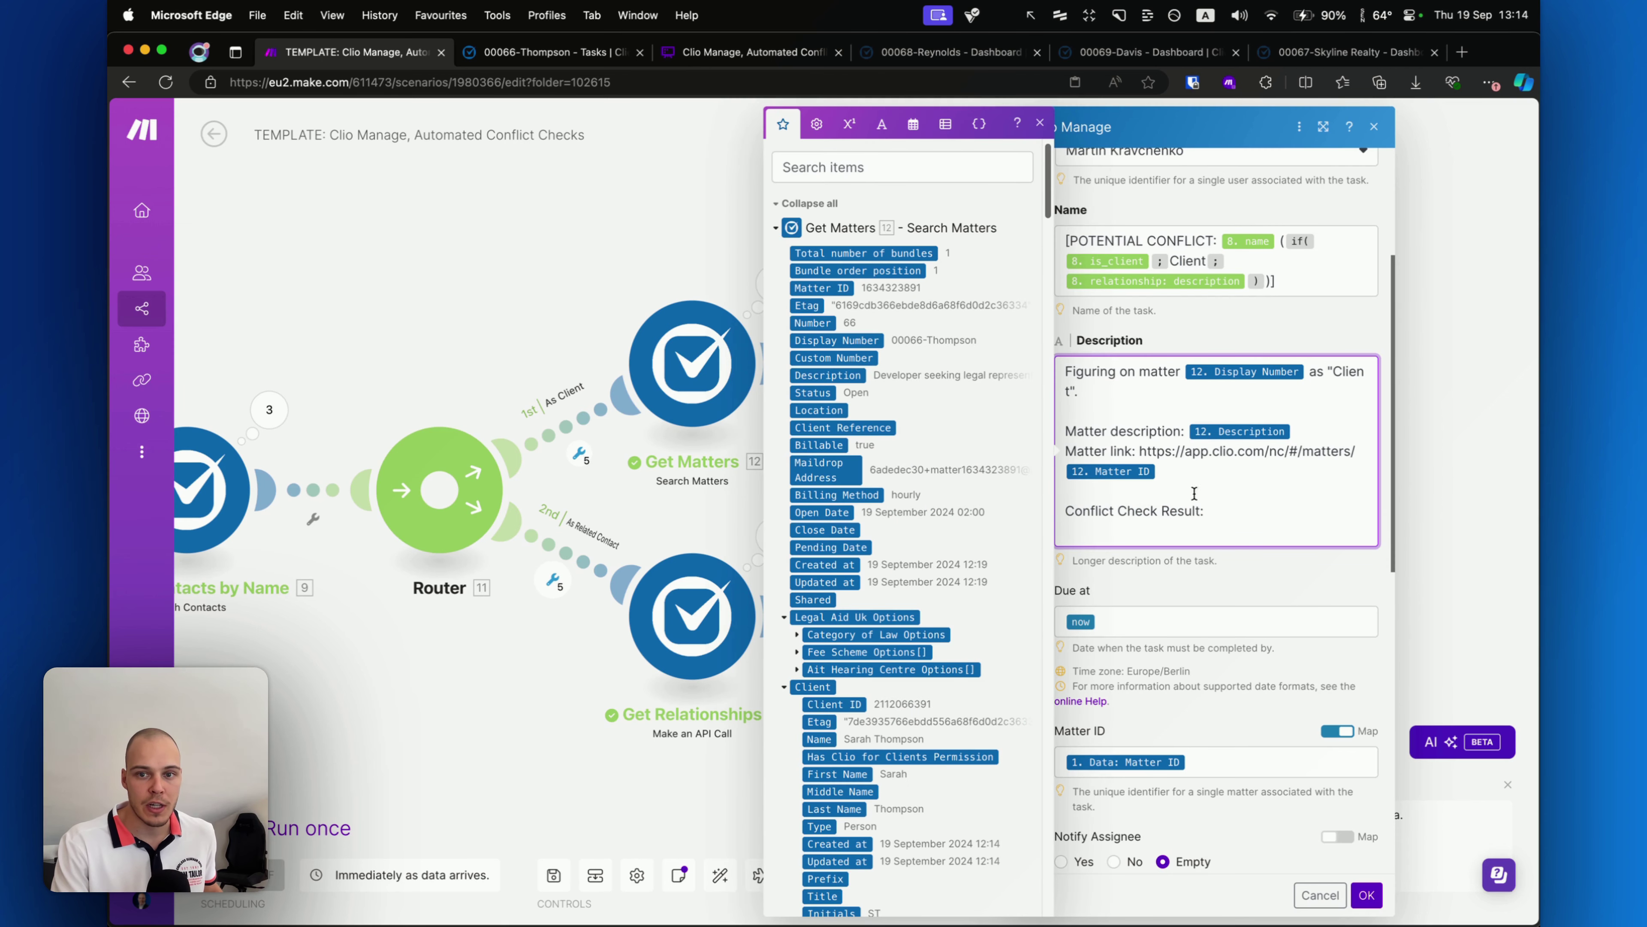
click(1198, 577)
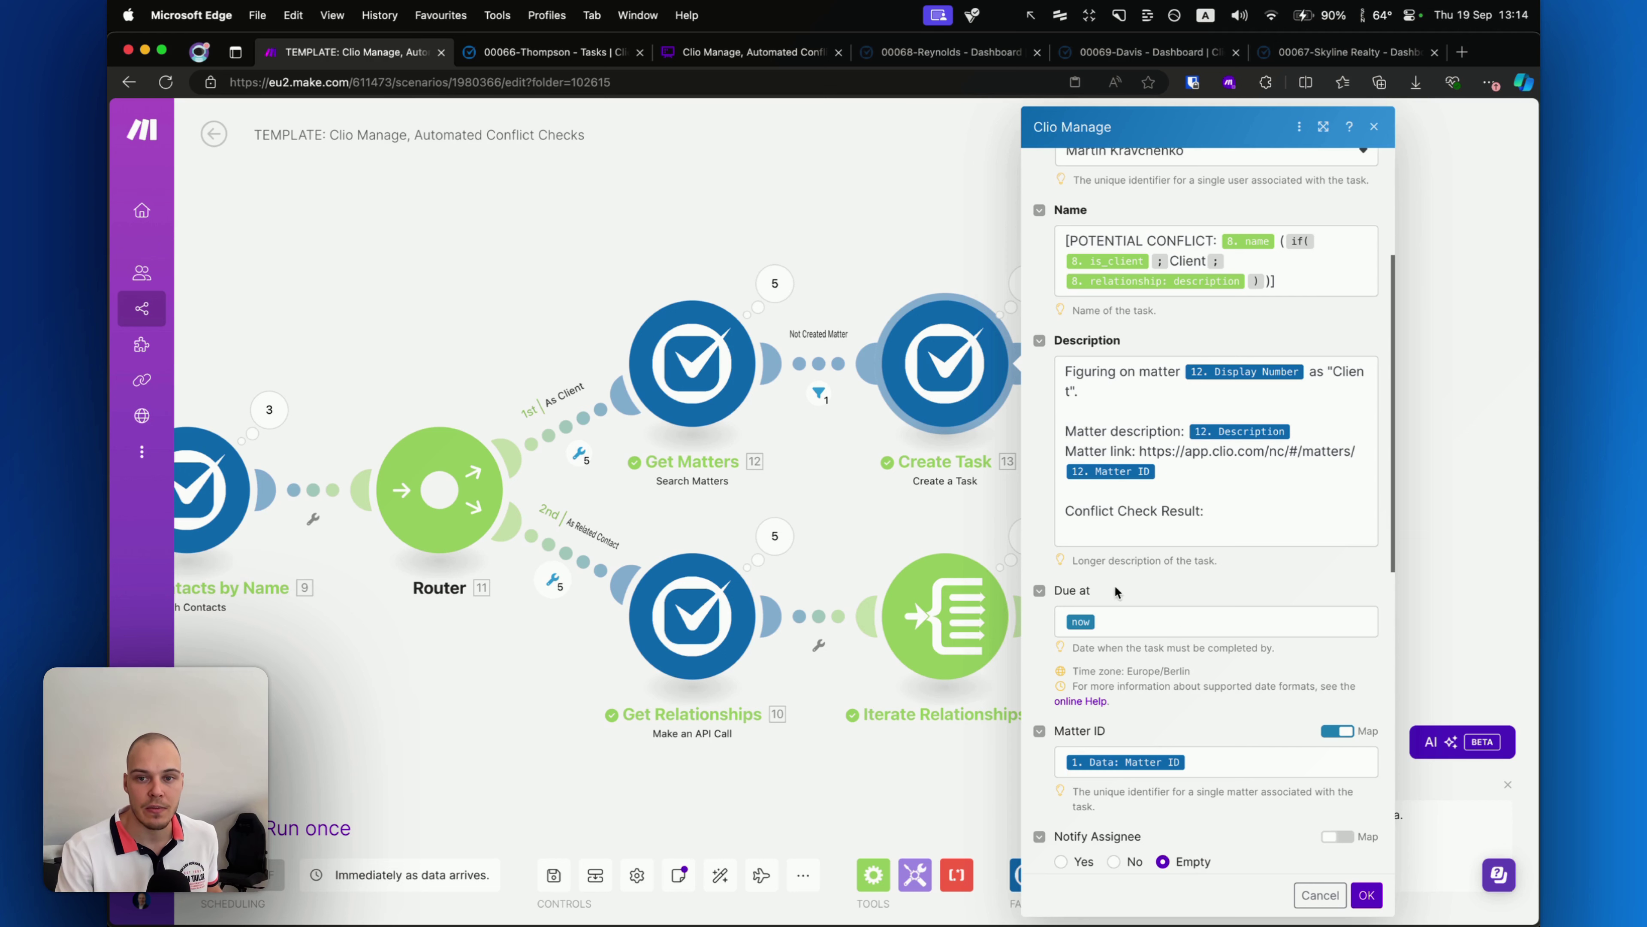
click(1095, 537)
click(1118, 565)
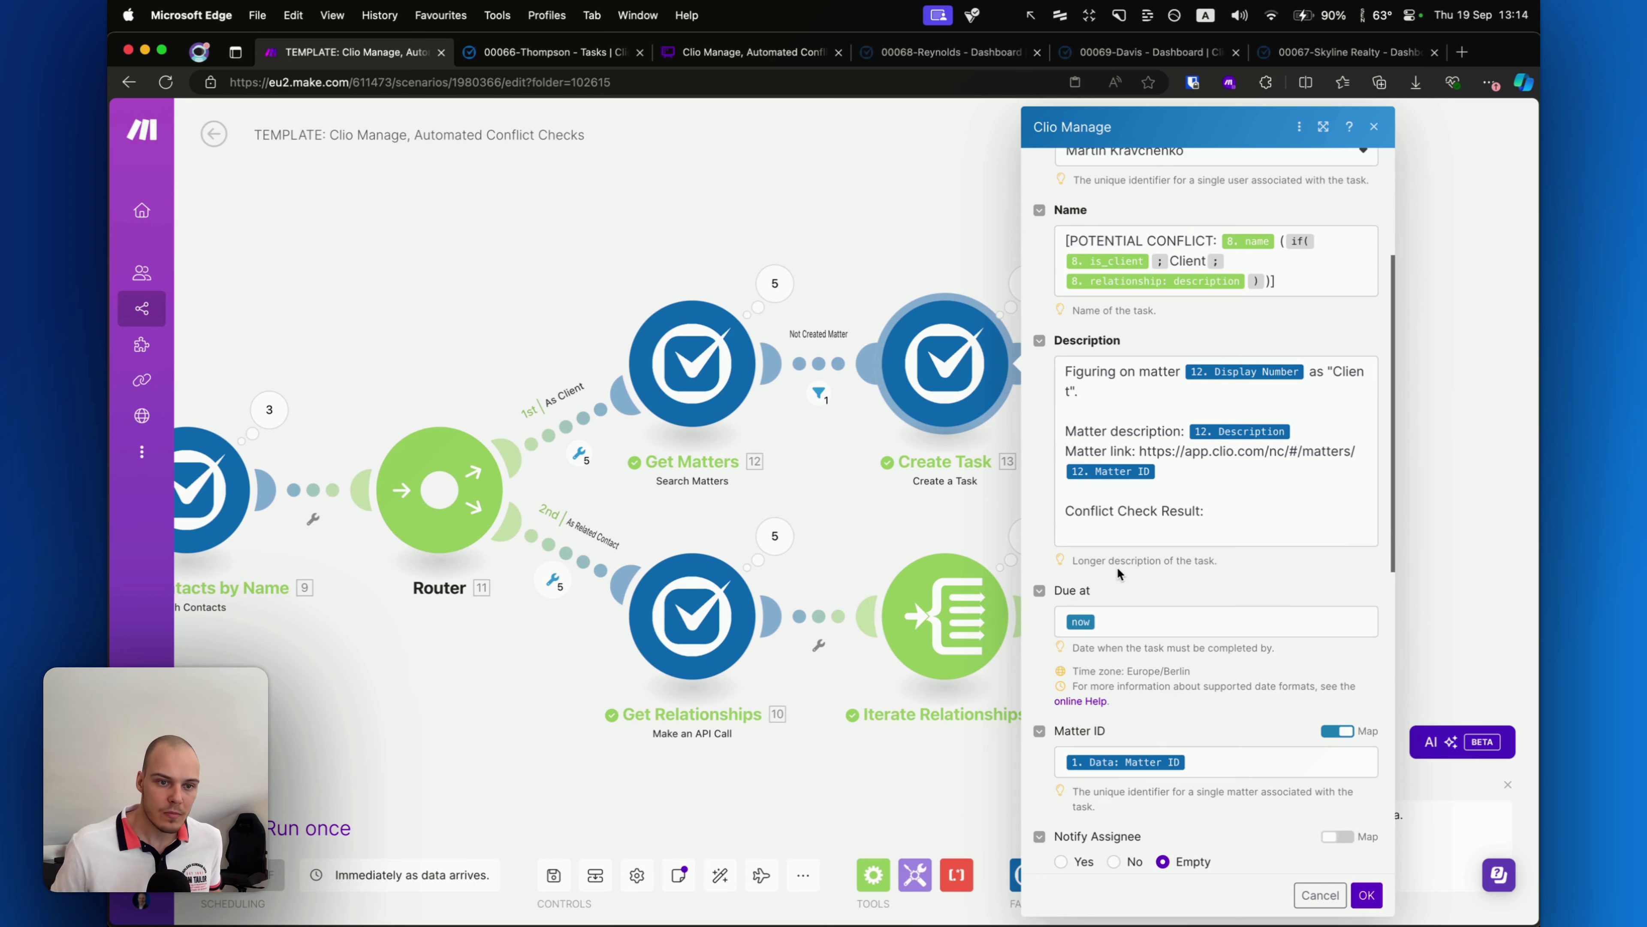
Examine the Due at, Matter ID and Task Type ID settings of the As Client route's Create Task module, and leave it without saving.
scroll(1123, 591, down, 3)
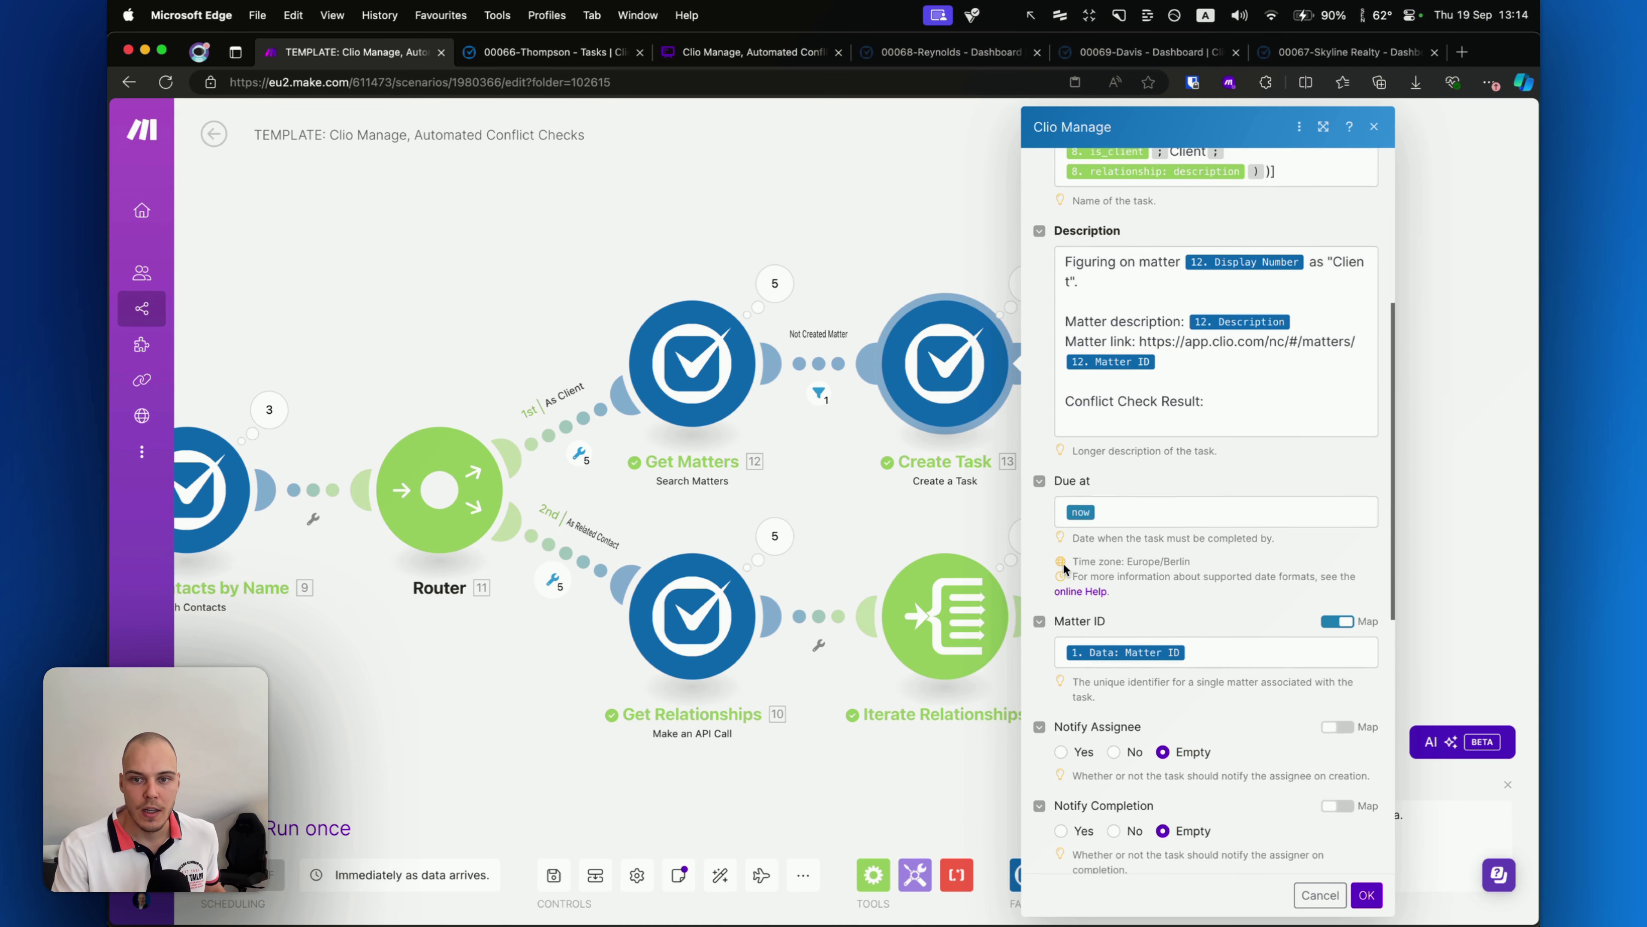
drag(925, 659, 1057, 524)
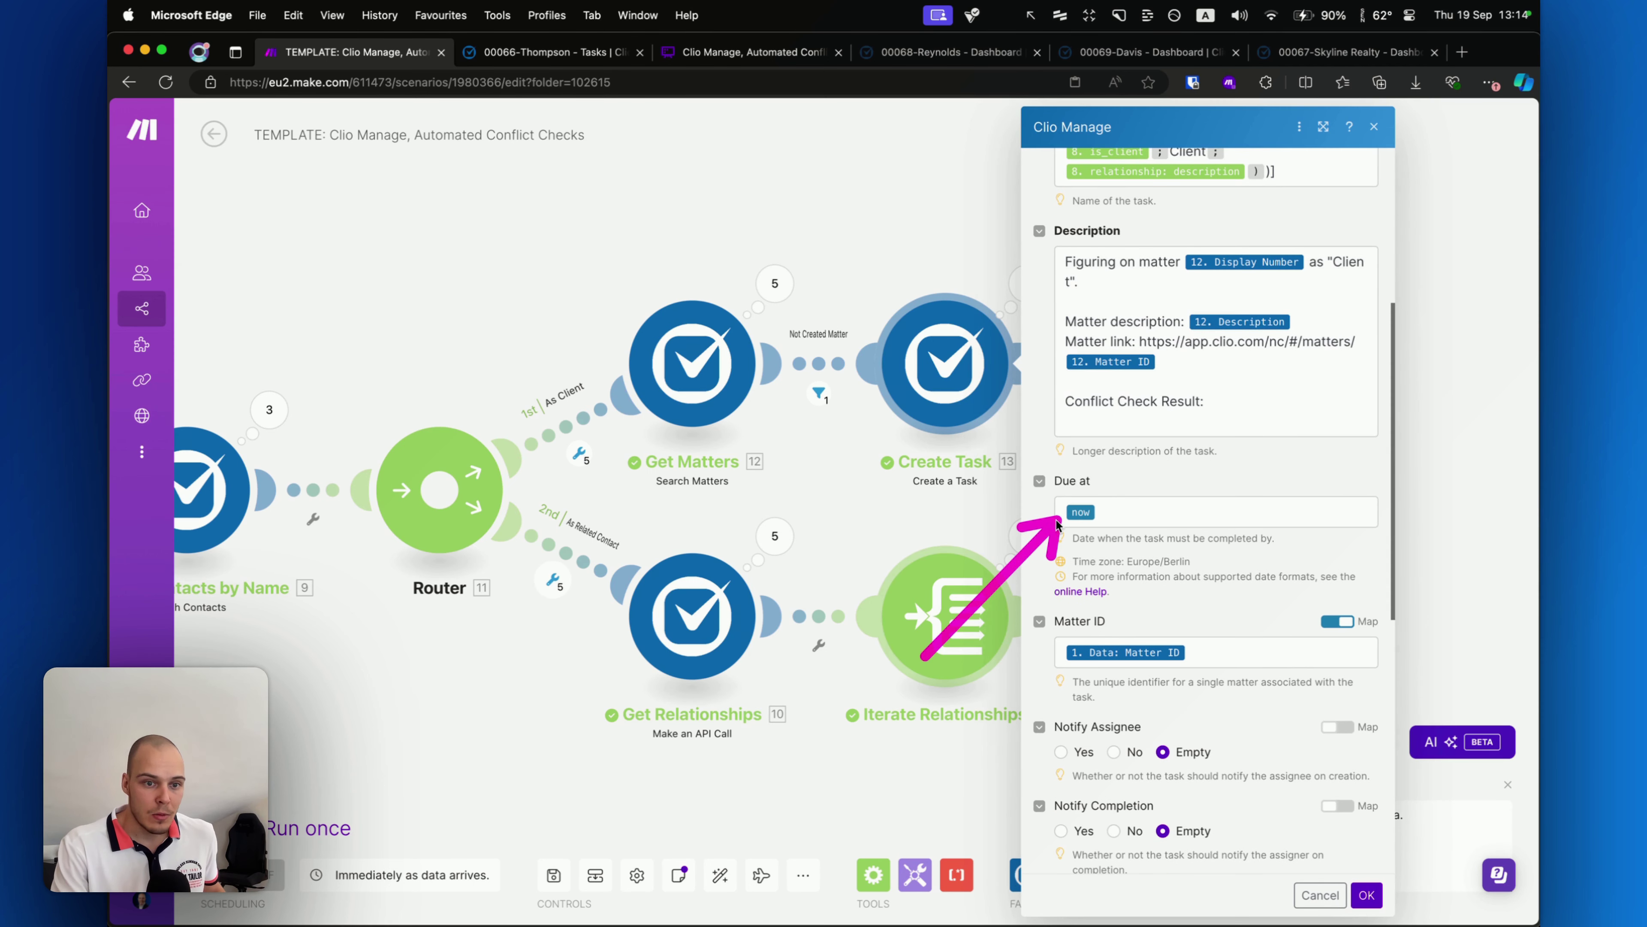
scroll(1132, 553, down, 4)
drag(852, 512, 1059, 502)
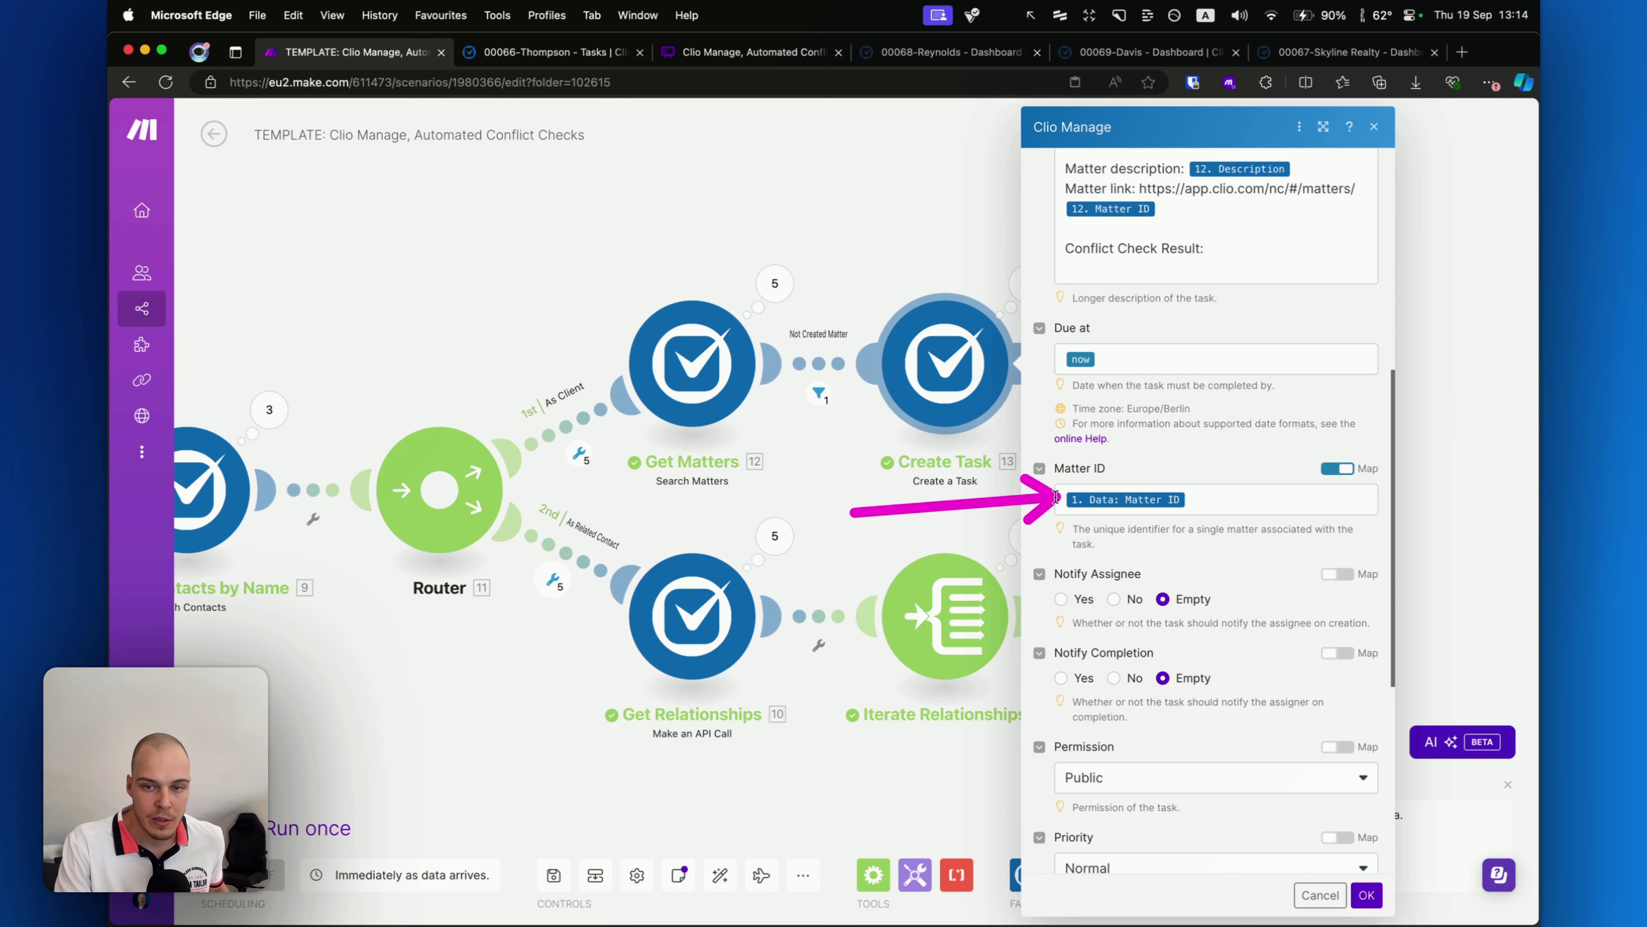
scroll(1106, 519, down, 10)
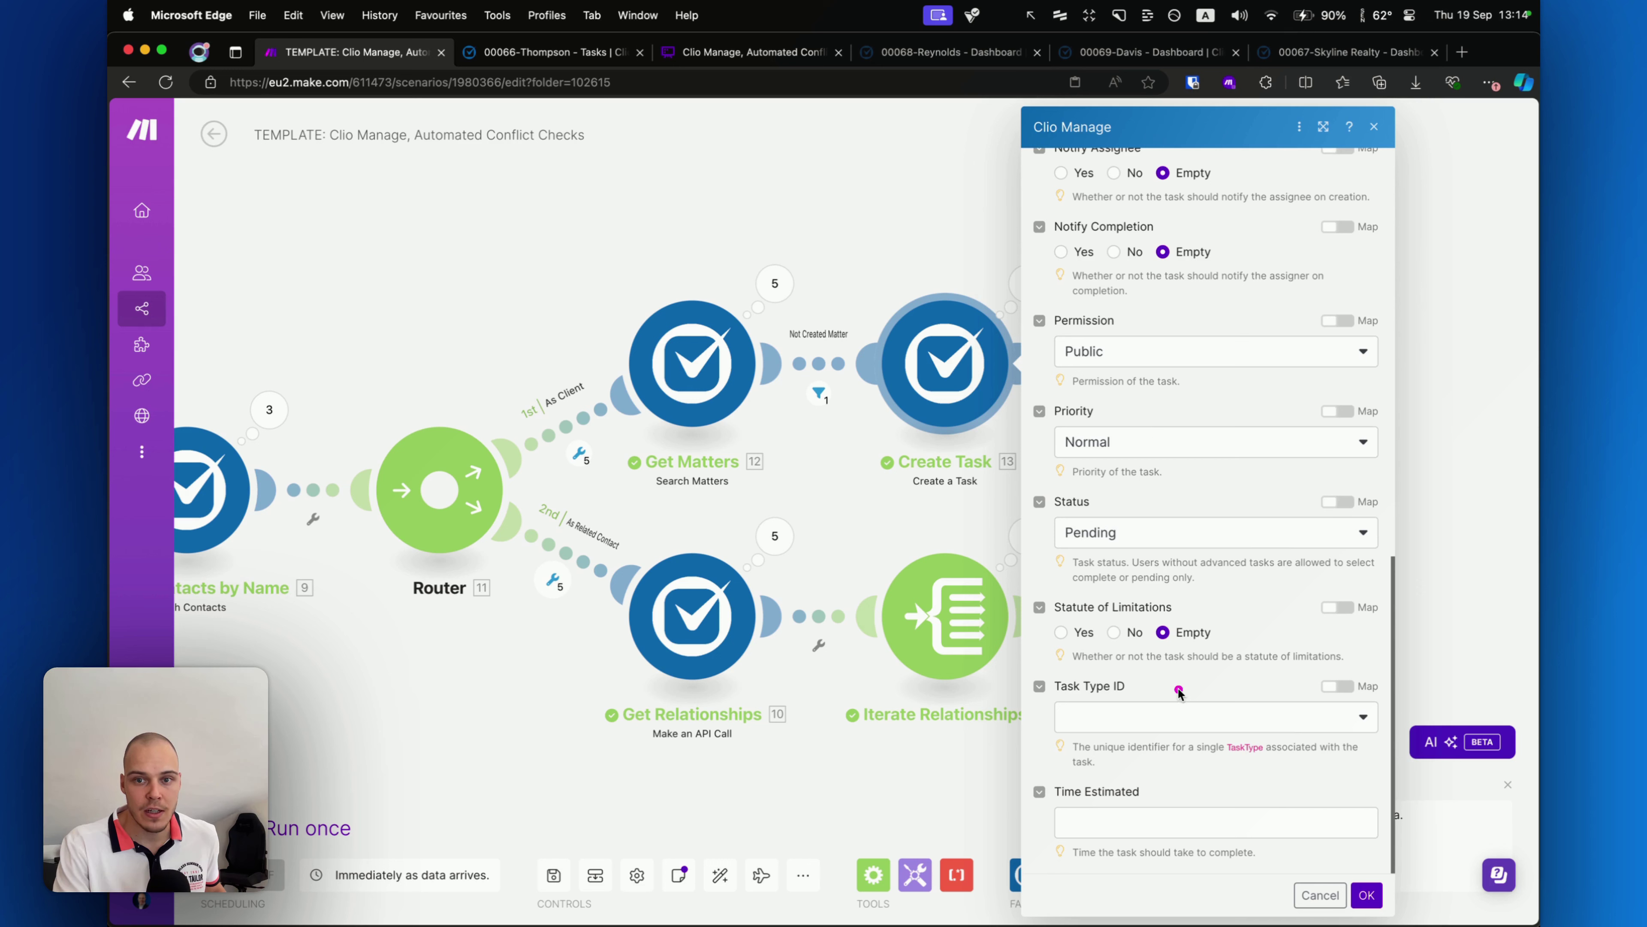
mouse_move(1178, 686)
mouse_down()
mouse_move(1116, 458)
mouse_move(1095, 526)
mouse_move(1110, 469)
mouse_move(1143, 690)
mouse_up()
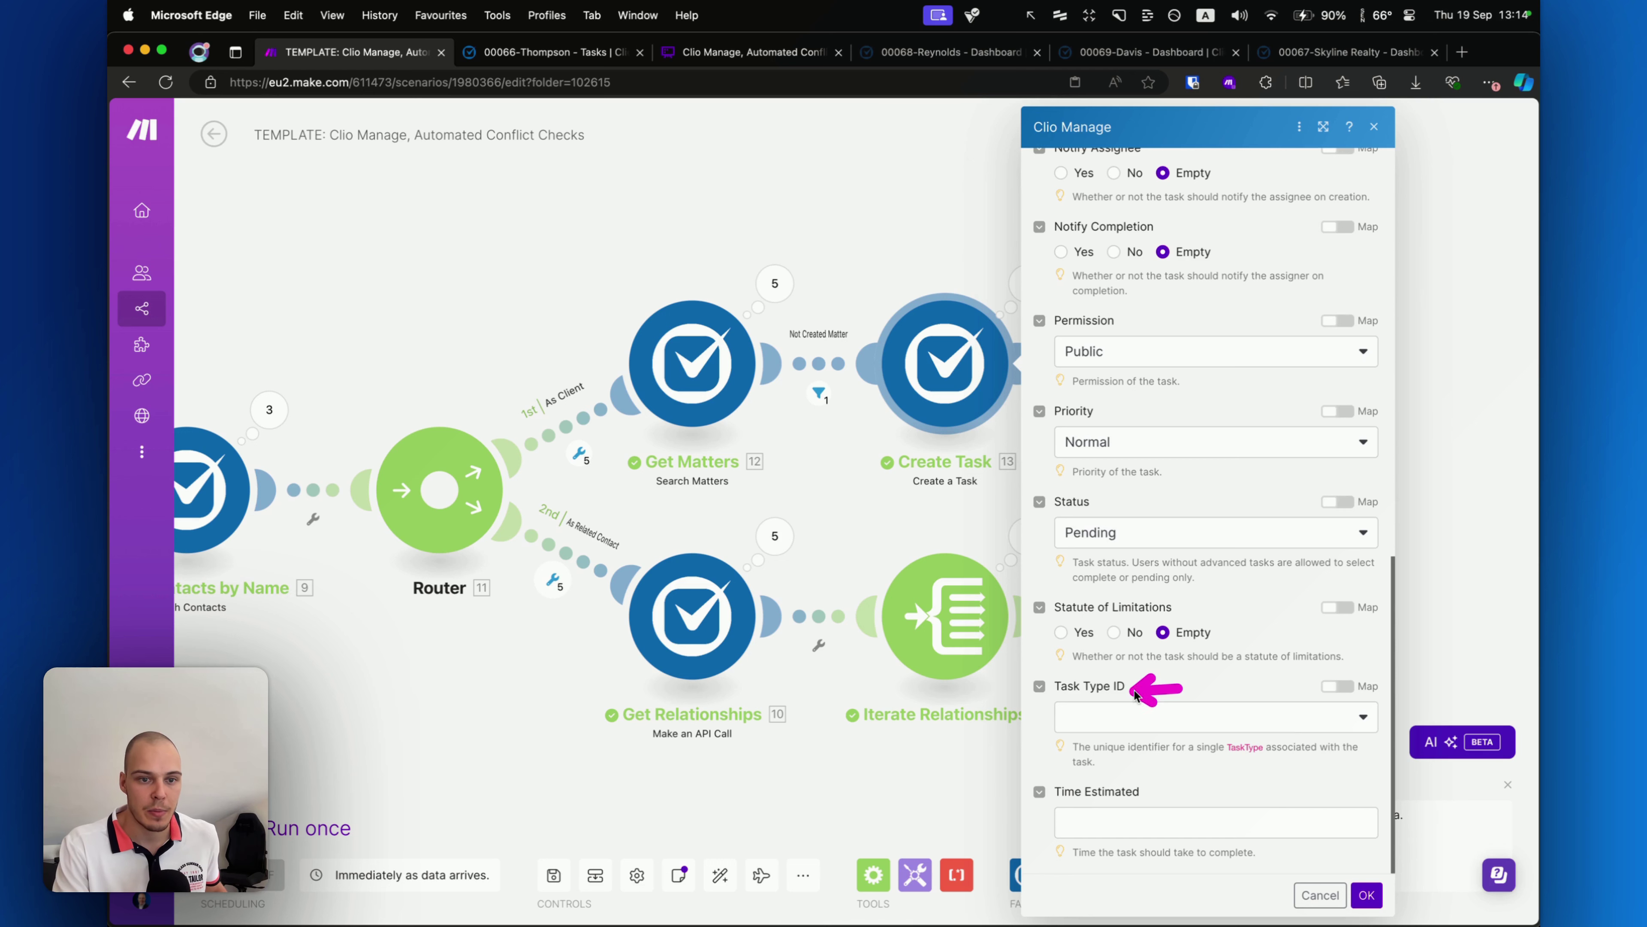
click(1320, 895)
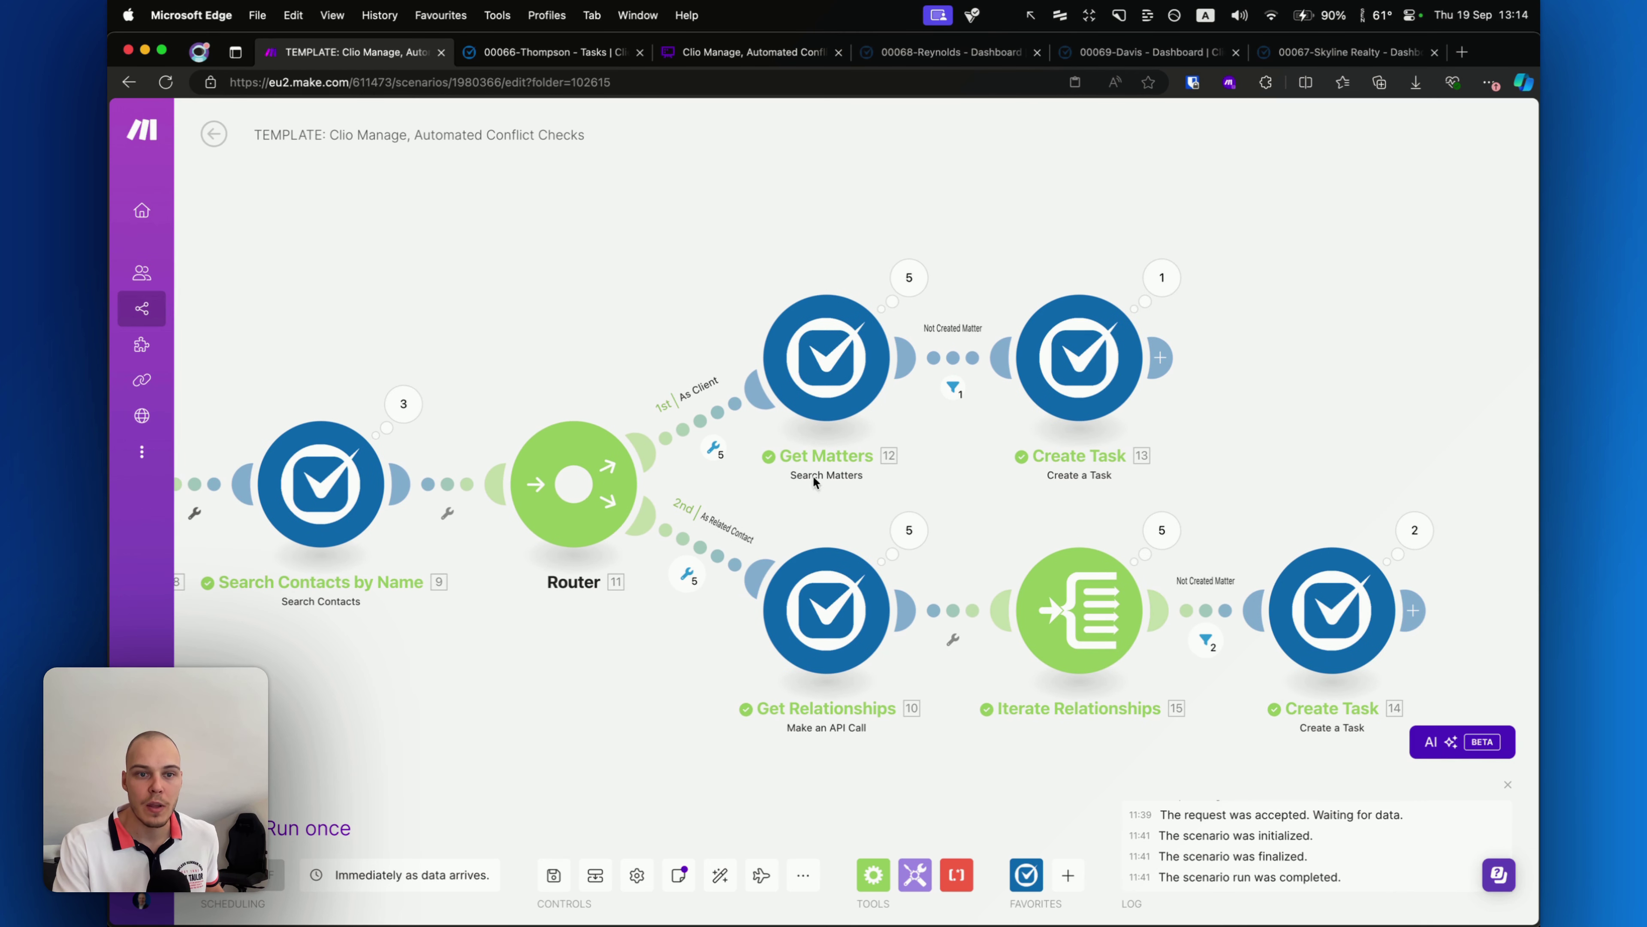
Trace the scenario from the matter contact modules through Search Contacts by Name and the Router to the As Client route's Create Task.
mouse_move(523, 691)
mouse_down()
mouse_move(431, 623)
mouse_move(309, 620)
mouse_move(386, 624)
mouse_move(762, 520)
mouse_move(795, 532)
mouse_move(444, 593)
mouse_up()
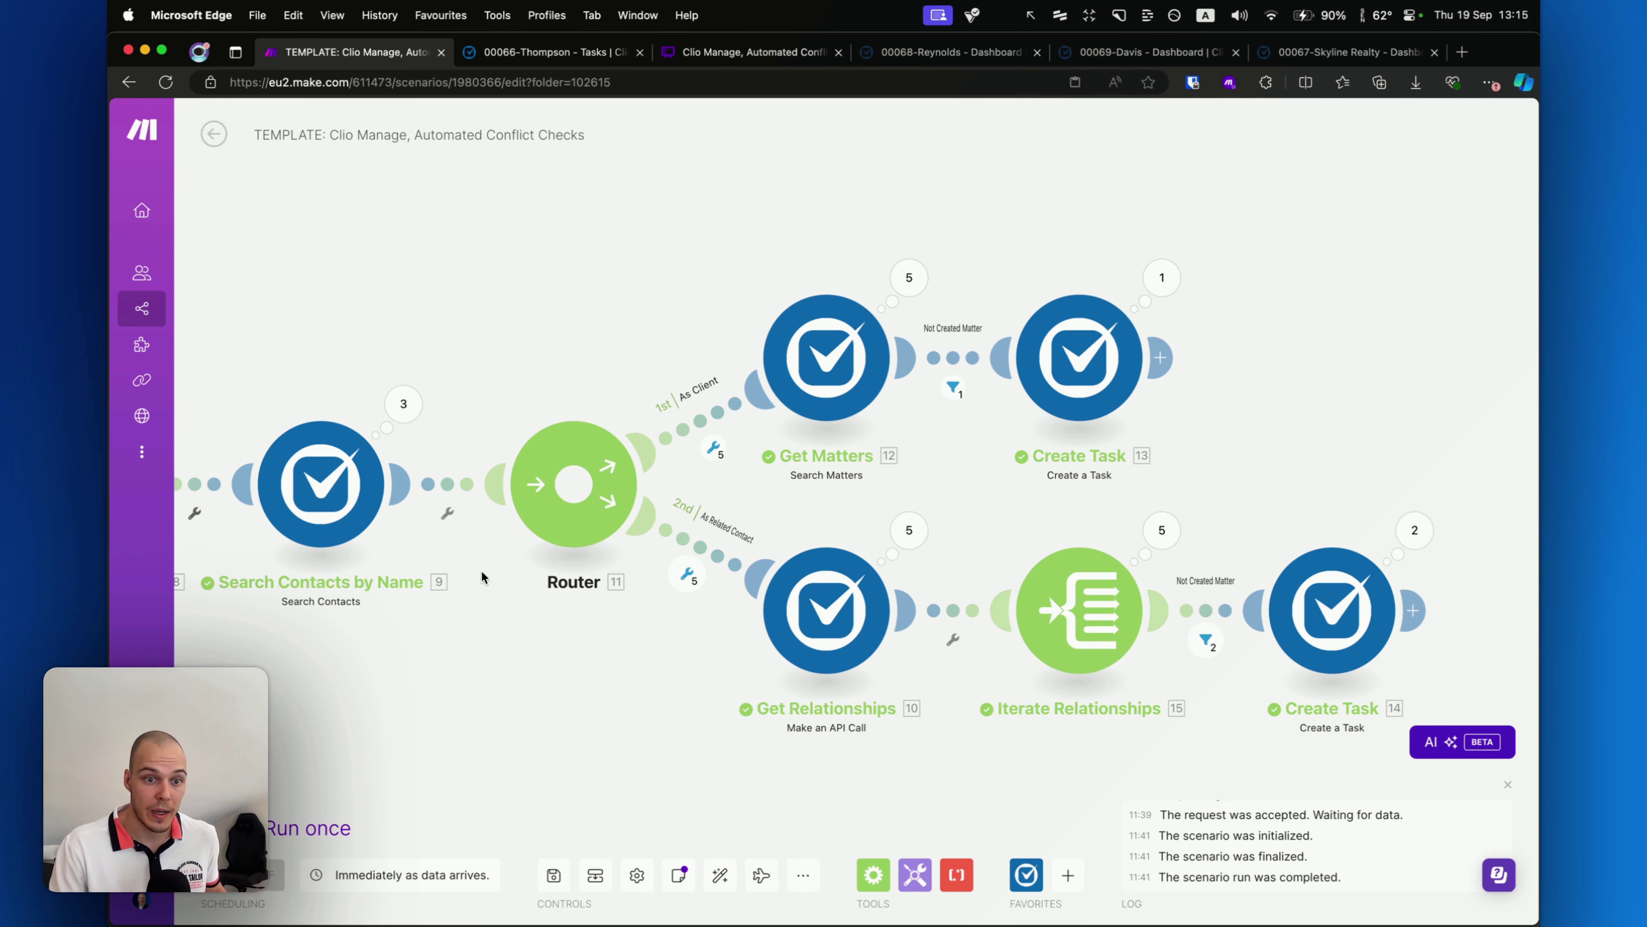
mouse_move(498, 654)
mouse_down()
mouse_move(706, 533)
mouse_move(1038, 419)
mouse_up()
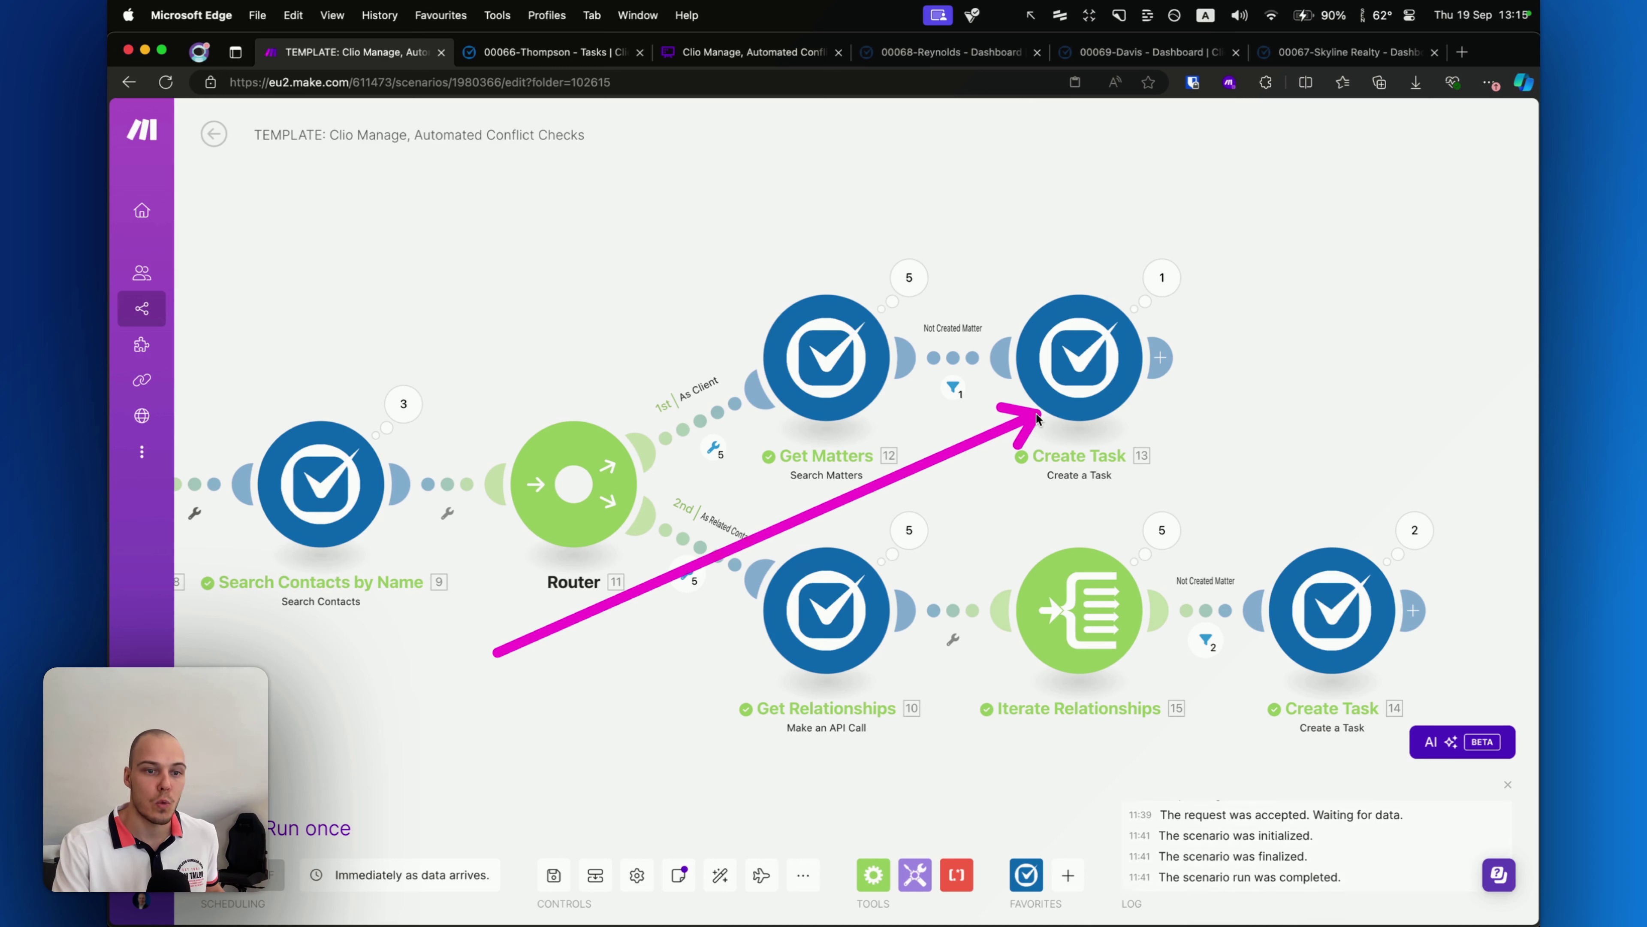
mouse_move(1038, 418)
mouse_down()
mouse_move(389, 564)
mouse_move(354, 538)
mouse_move(359, 513)
mouse_move(432, 548)
mouse_move(498, 549)
mouse_move(1051, 350)
mouse_move(862, 649)
mouse_move(555, 622)
mouse_move(561, 602)
mouse_up()
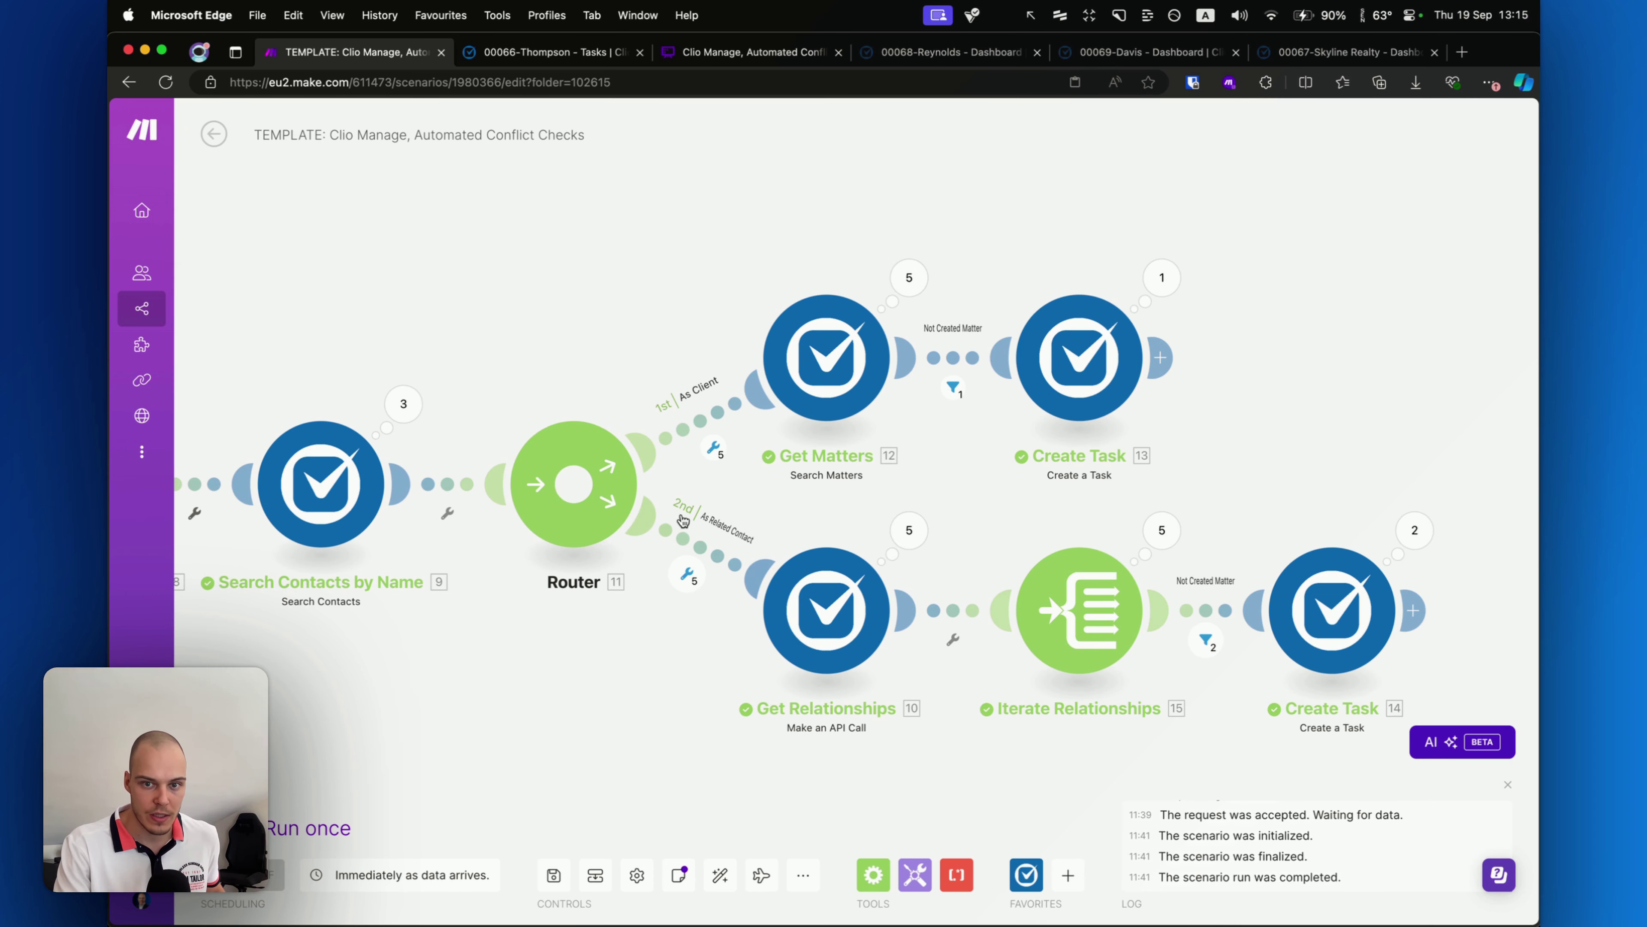
drag(828, 482, 1046, 483)
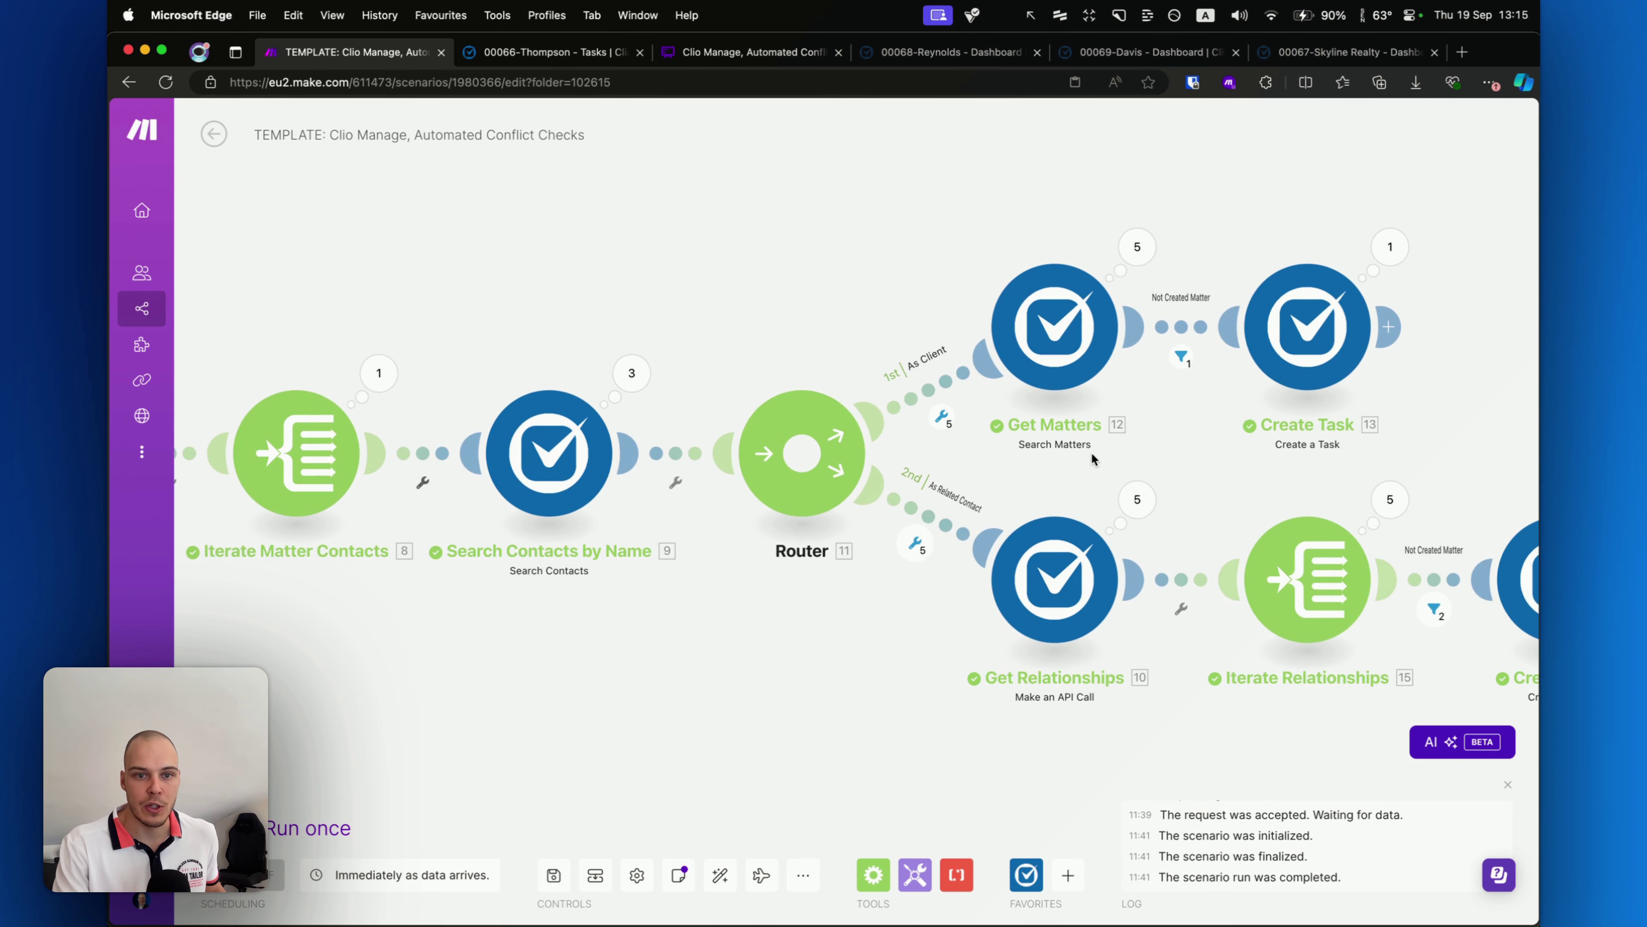
mouse_move(468, 620)
mouse_down()
mouse_move(337, 552)
mouse_move(321, 480)
mouse_move(322, 507)
mouse_up()
scroll(611, 602, right, 3)
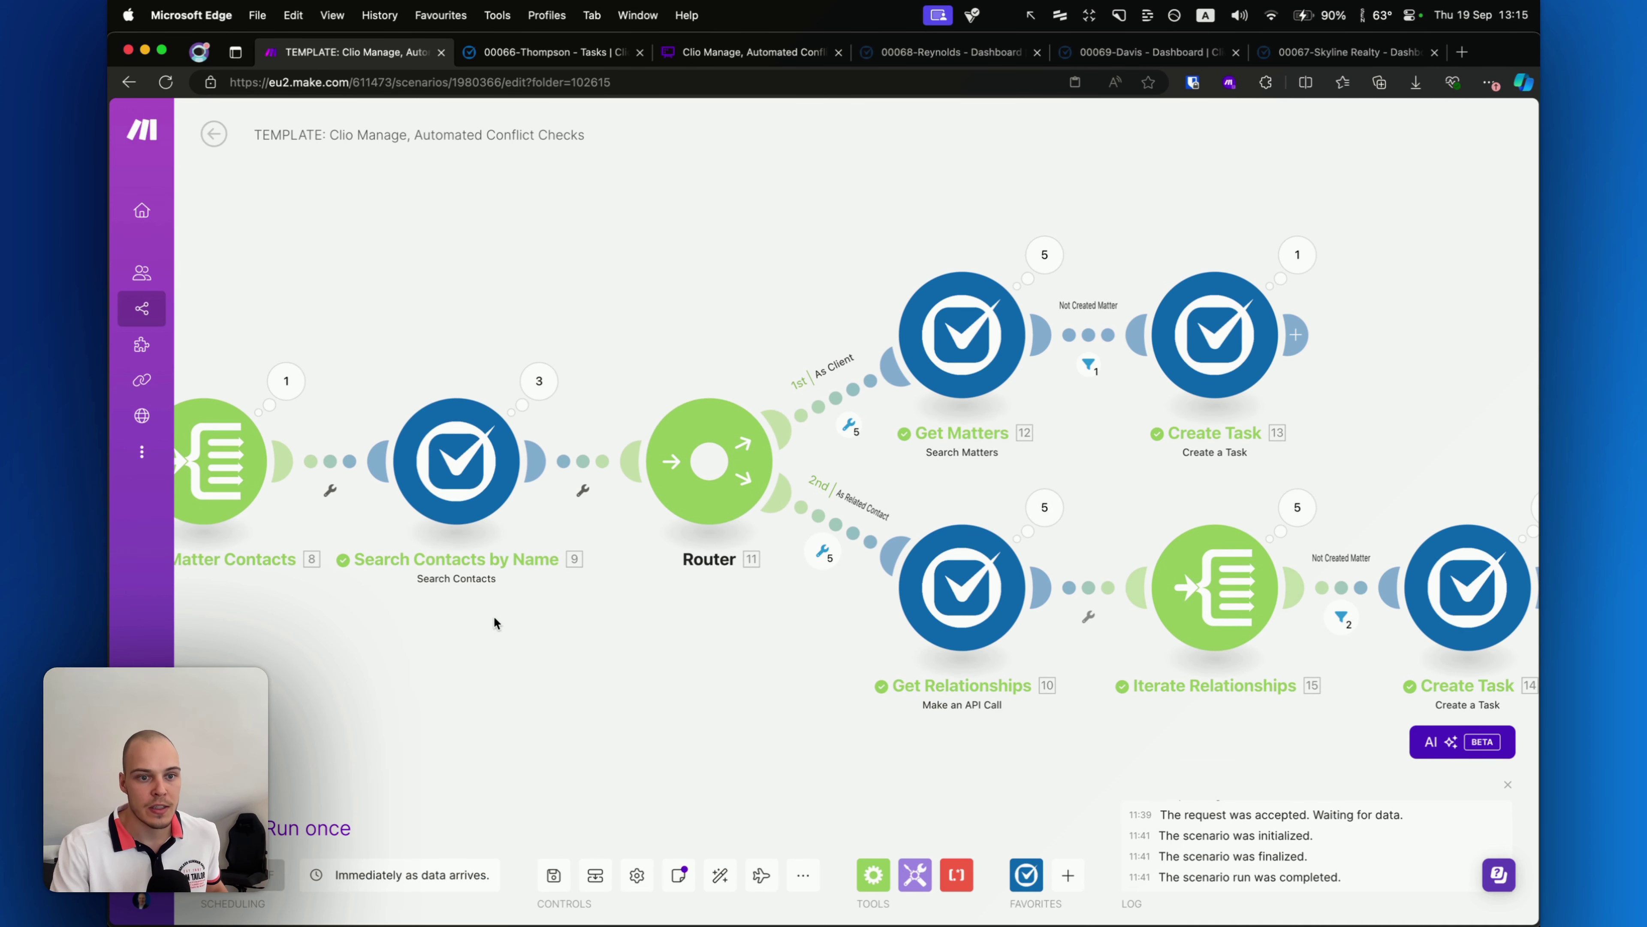
drag(507, 623, 836, 616)
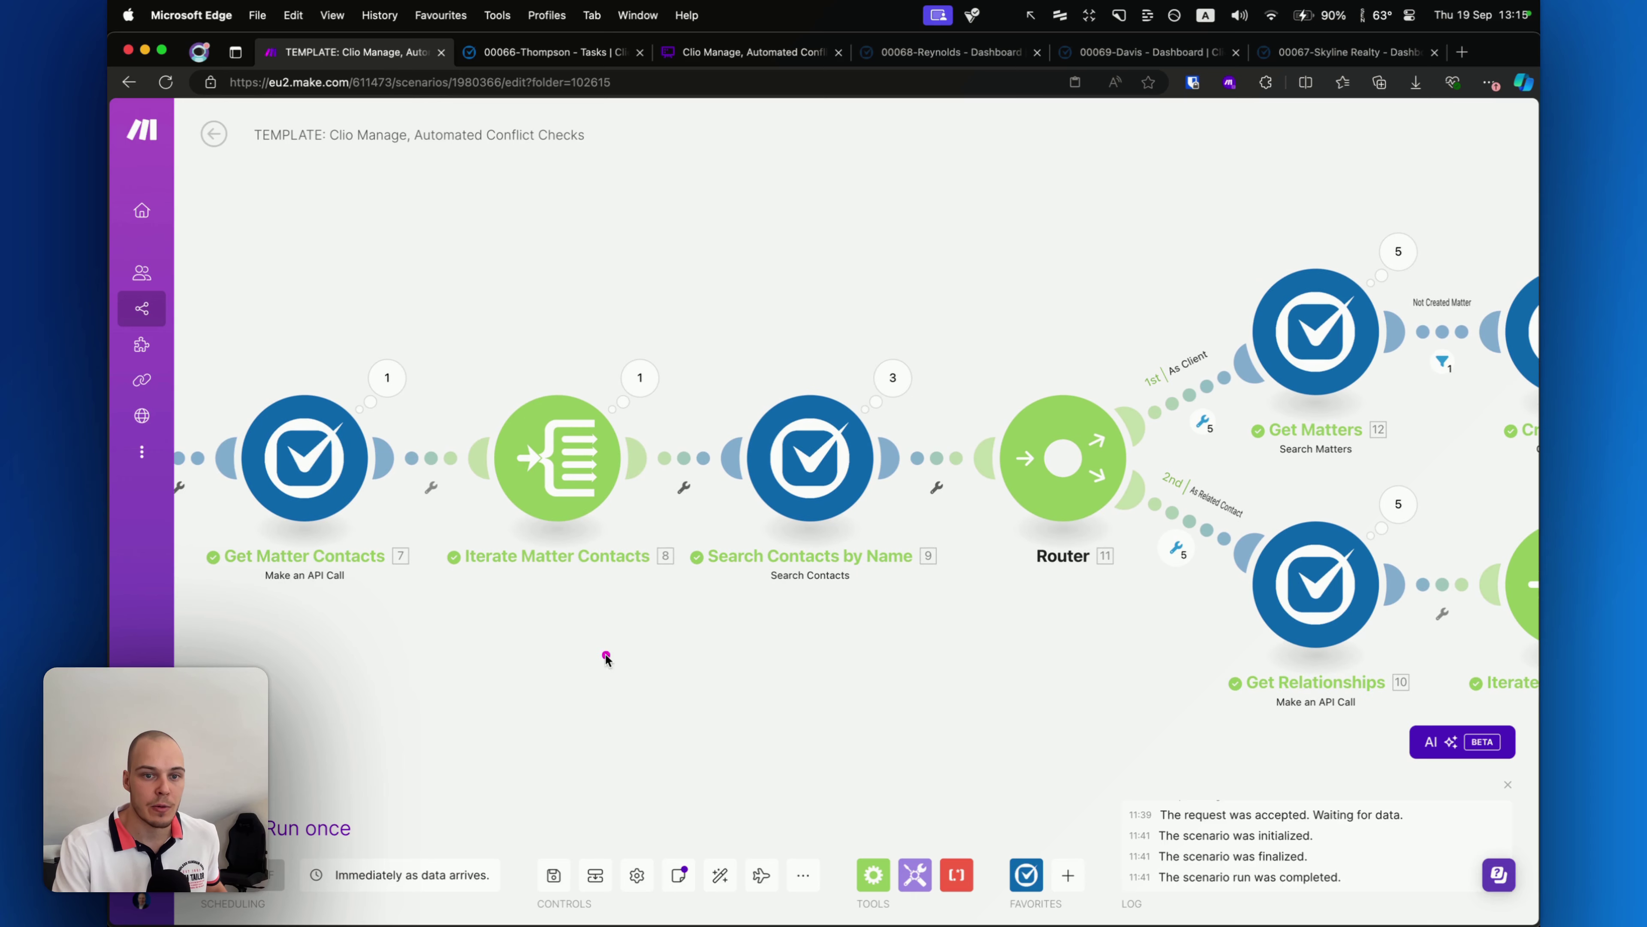
mouse_move(607, 659)
mouse_down()
mouse_move(548, 568)
mouse_move(584, 566)
mouse_move(339, 581)
mouse_move(331, 479)
mouse_move(382, 584)
mouse_move(335, 445)
mouse_move(334, 513)
mouse_up()
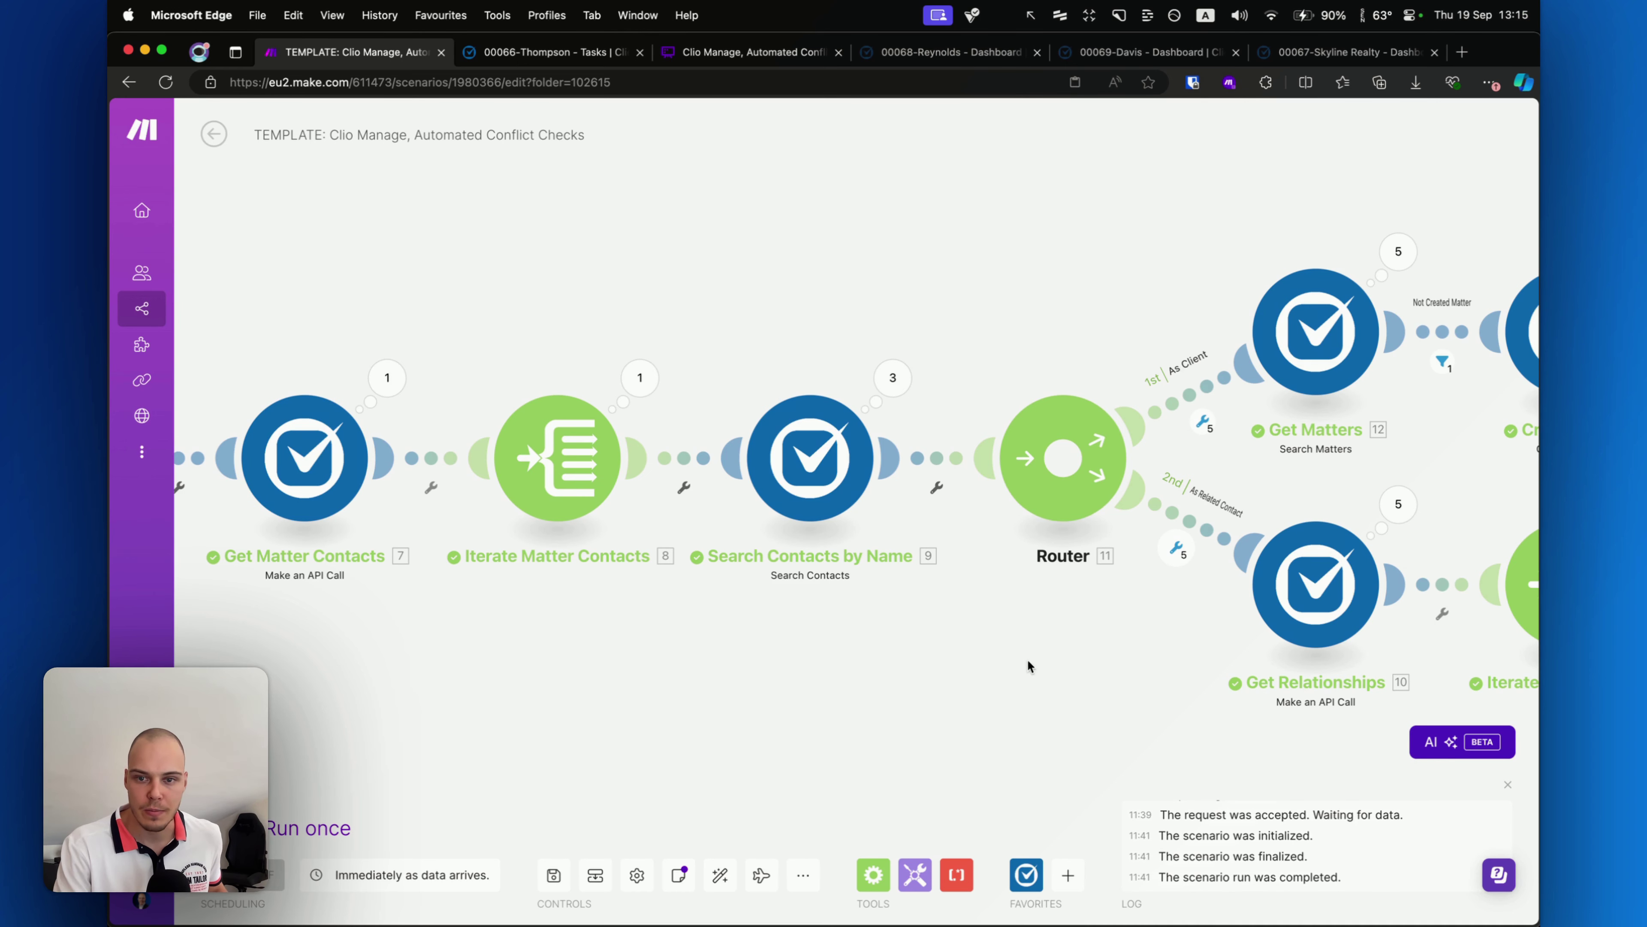
Examine the Router's two routes, compare them with the Clio Manage conflict check flowchart, and return to the Make scenario.
drag(1027, 658, 486, 625)
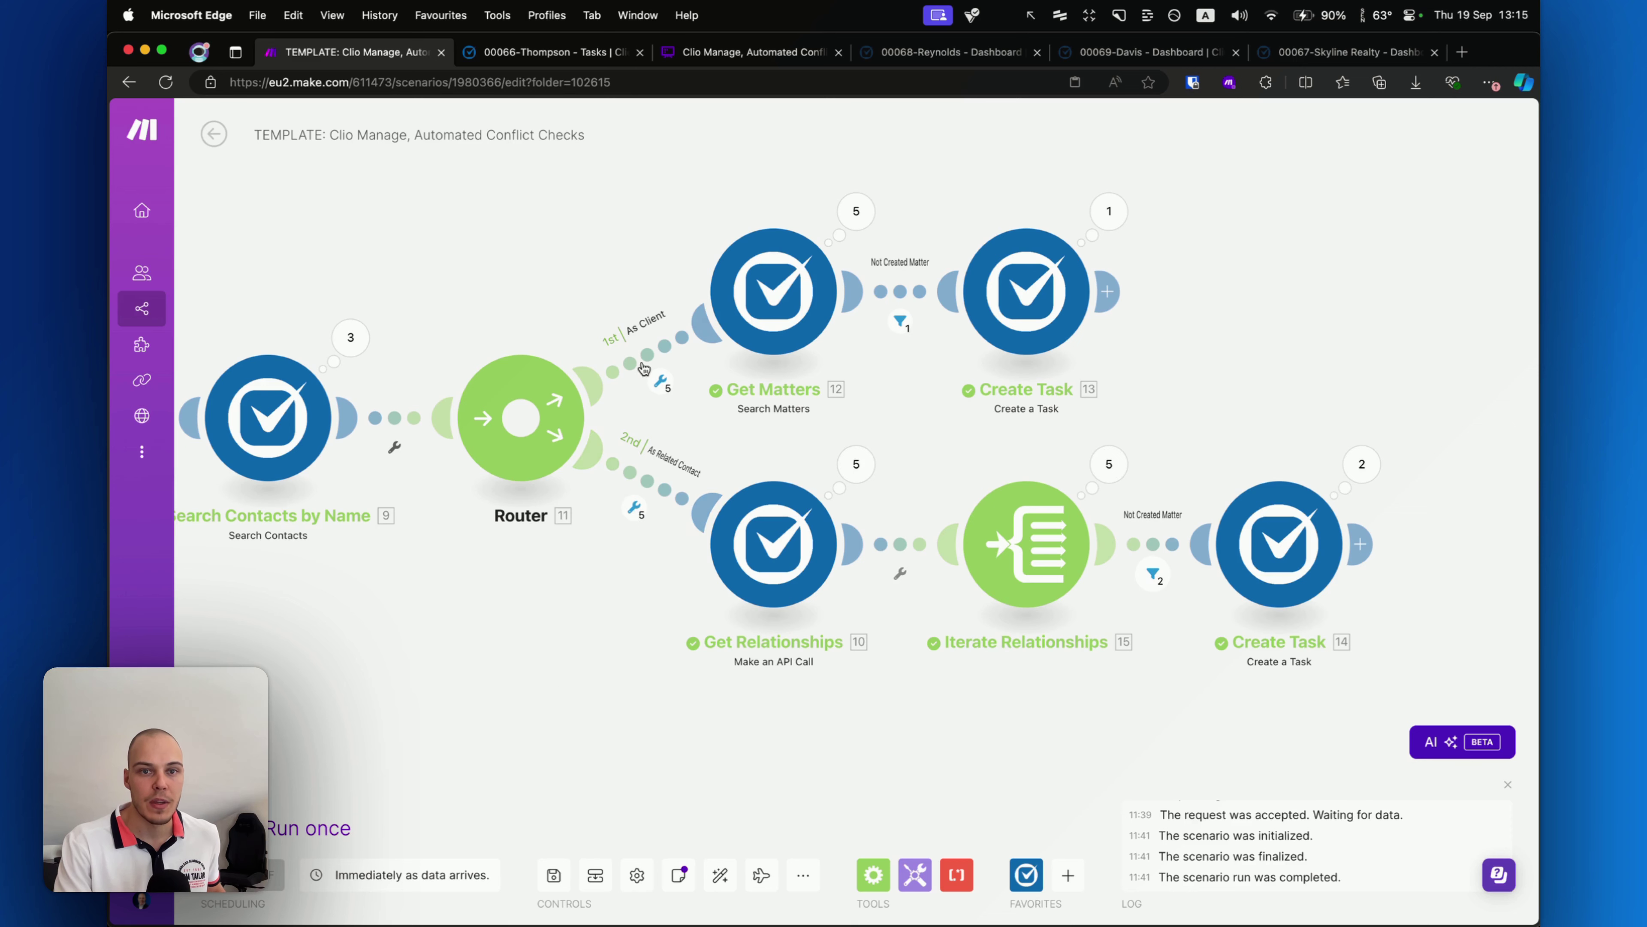
drag(641, 645, 630, 353)
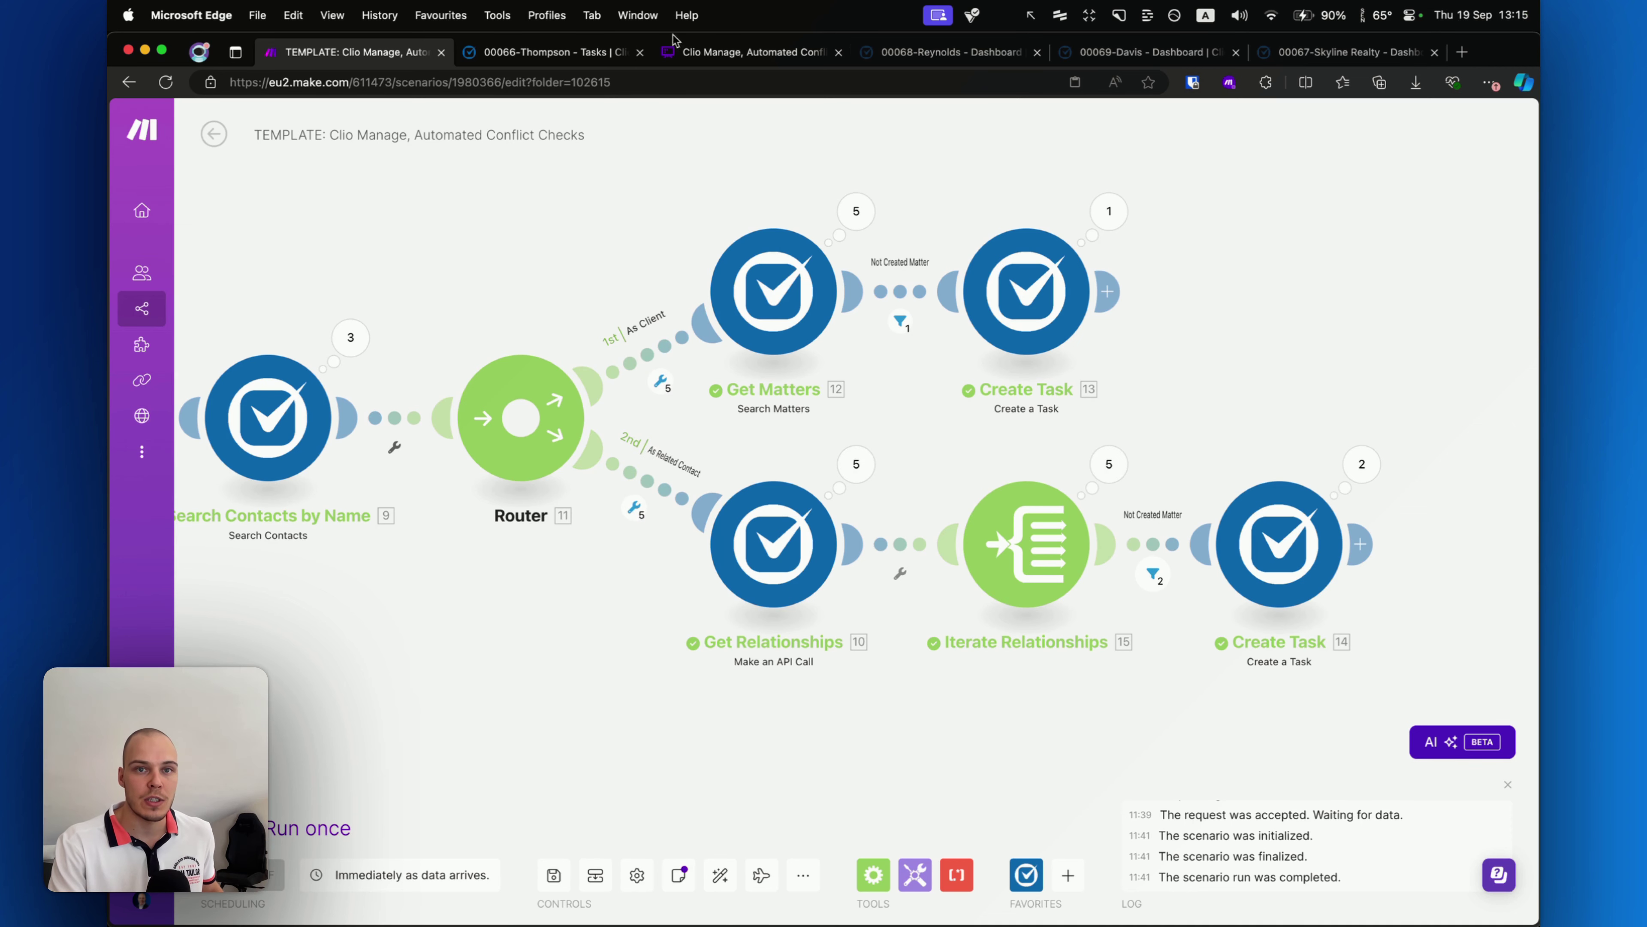
click(700, 43)
mouse_move(1025, 470)
mouse_down()
mouse_move(982, 344)
mouse_move(935, 289)
mouse_up()
click(365, 53)
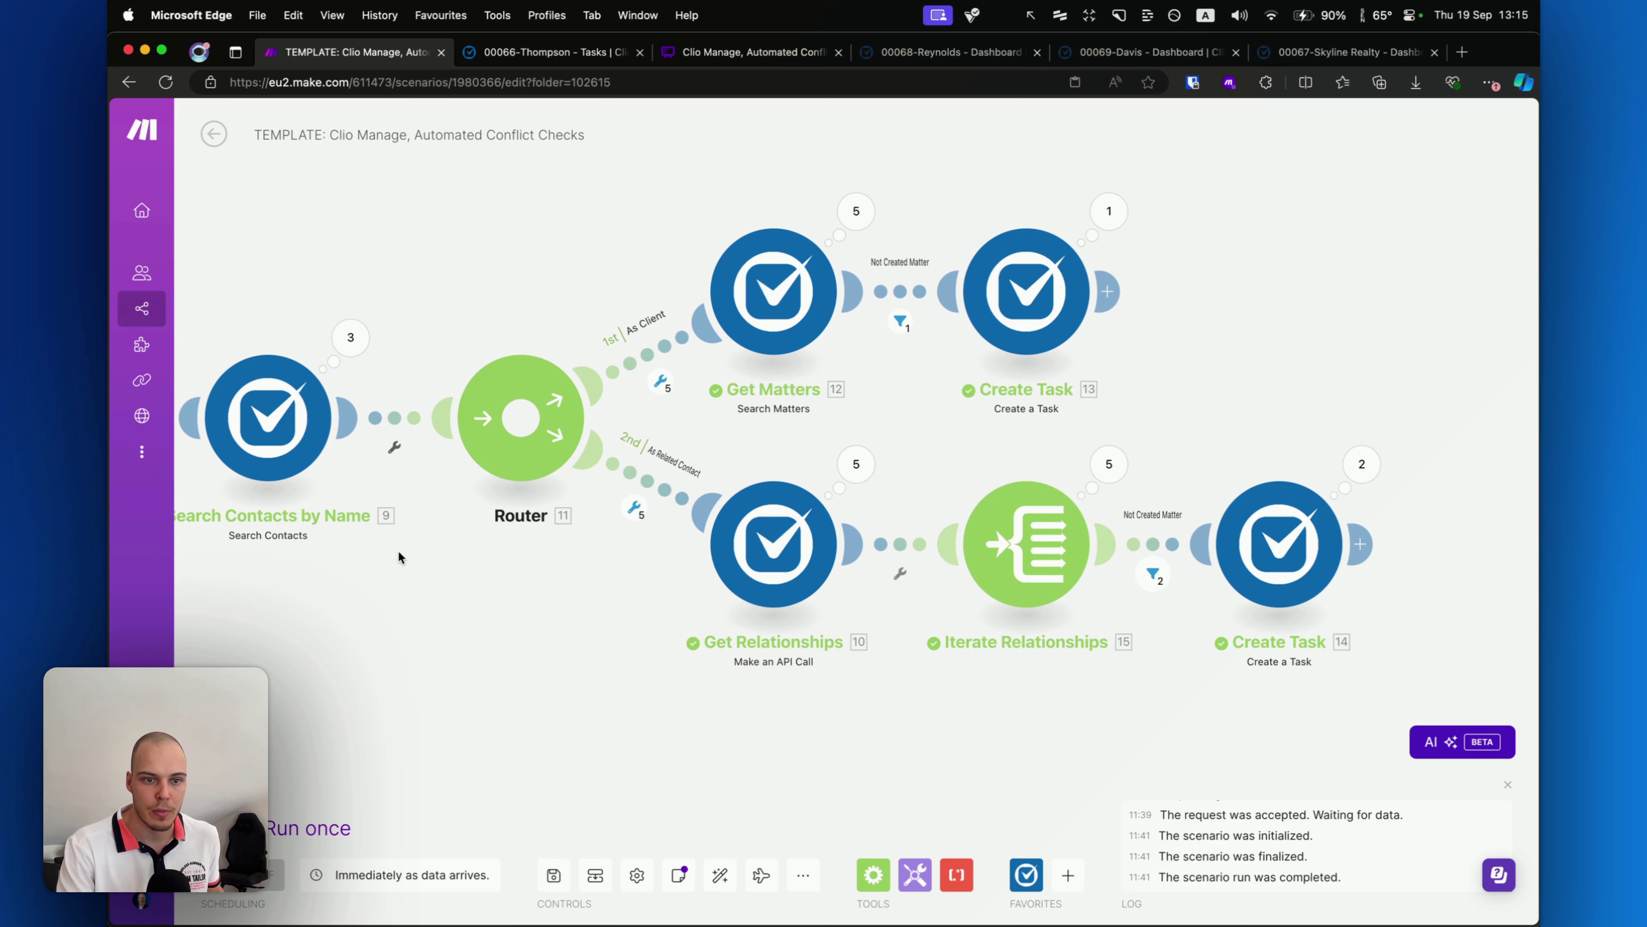
Open the Get Relationships module on the As Related Contact route and examine its /api/v4/relationships.json request and contact_id query string.
drag(530, 745, 689, 642)
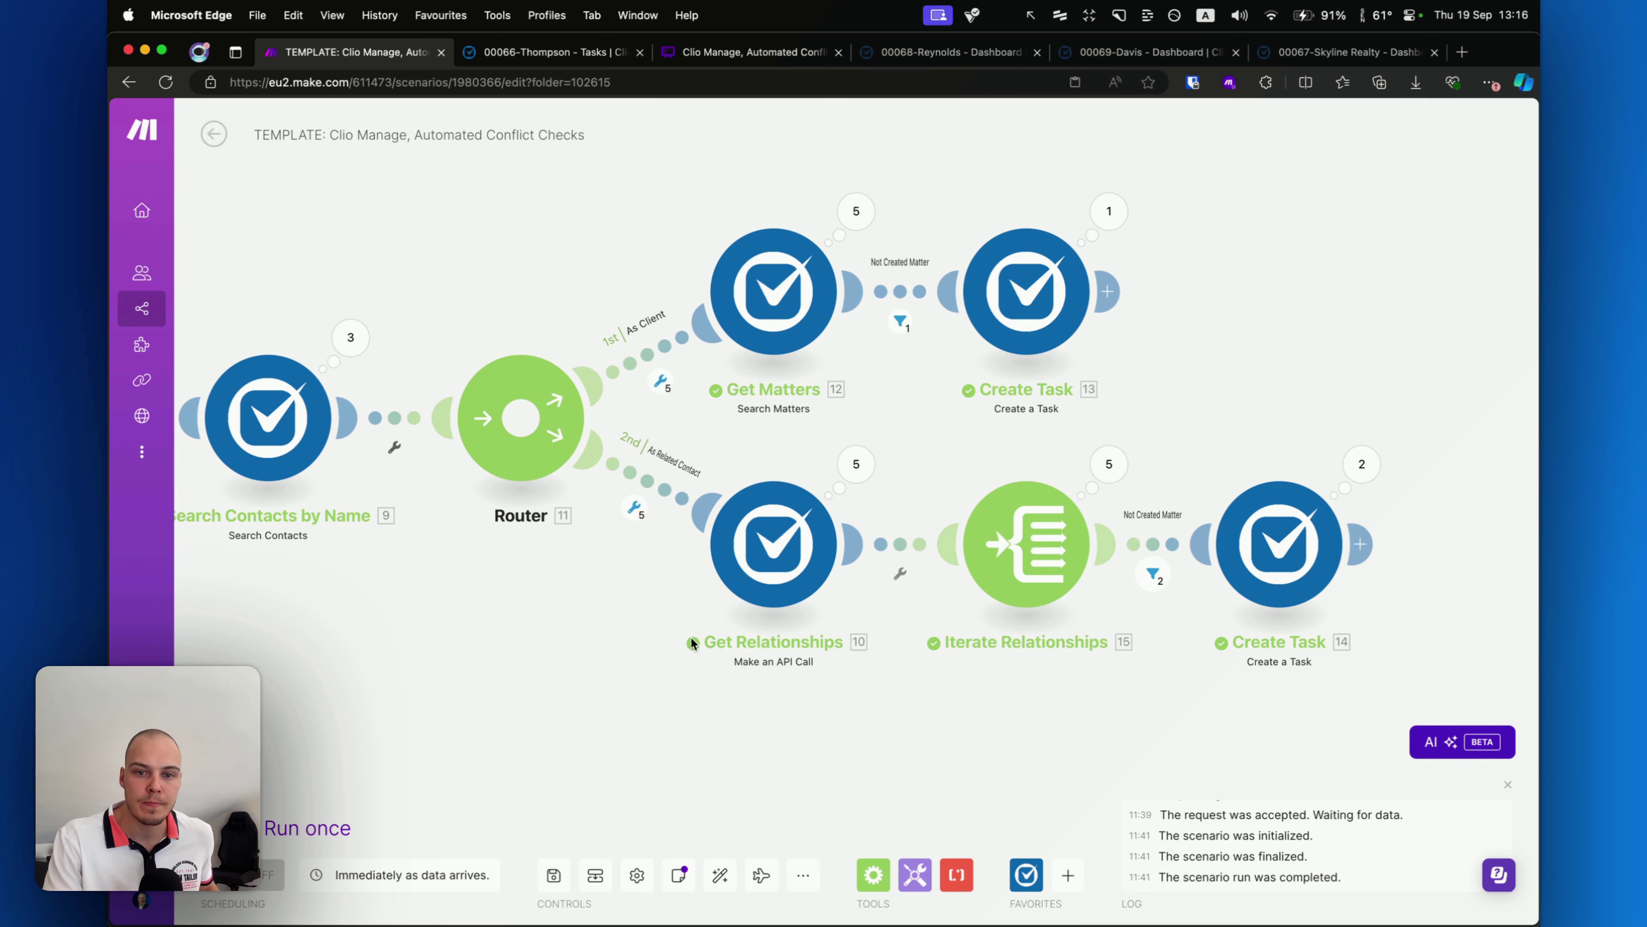
click(796, 555)
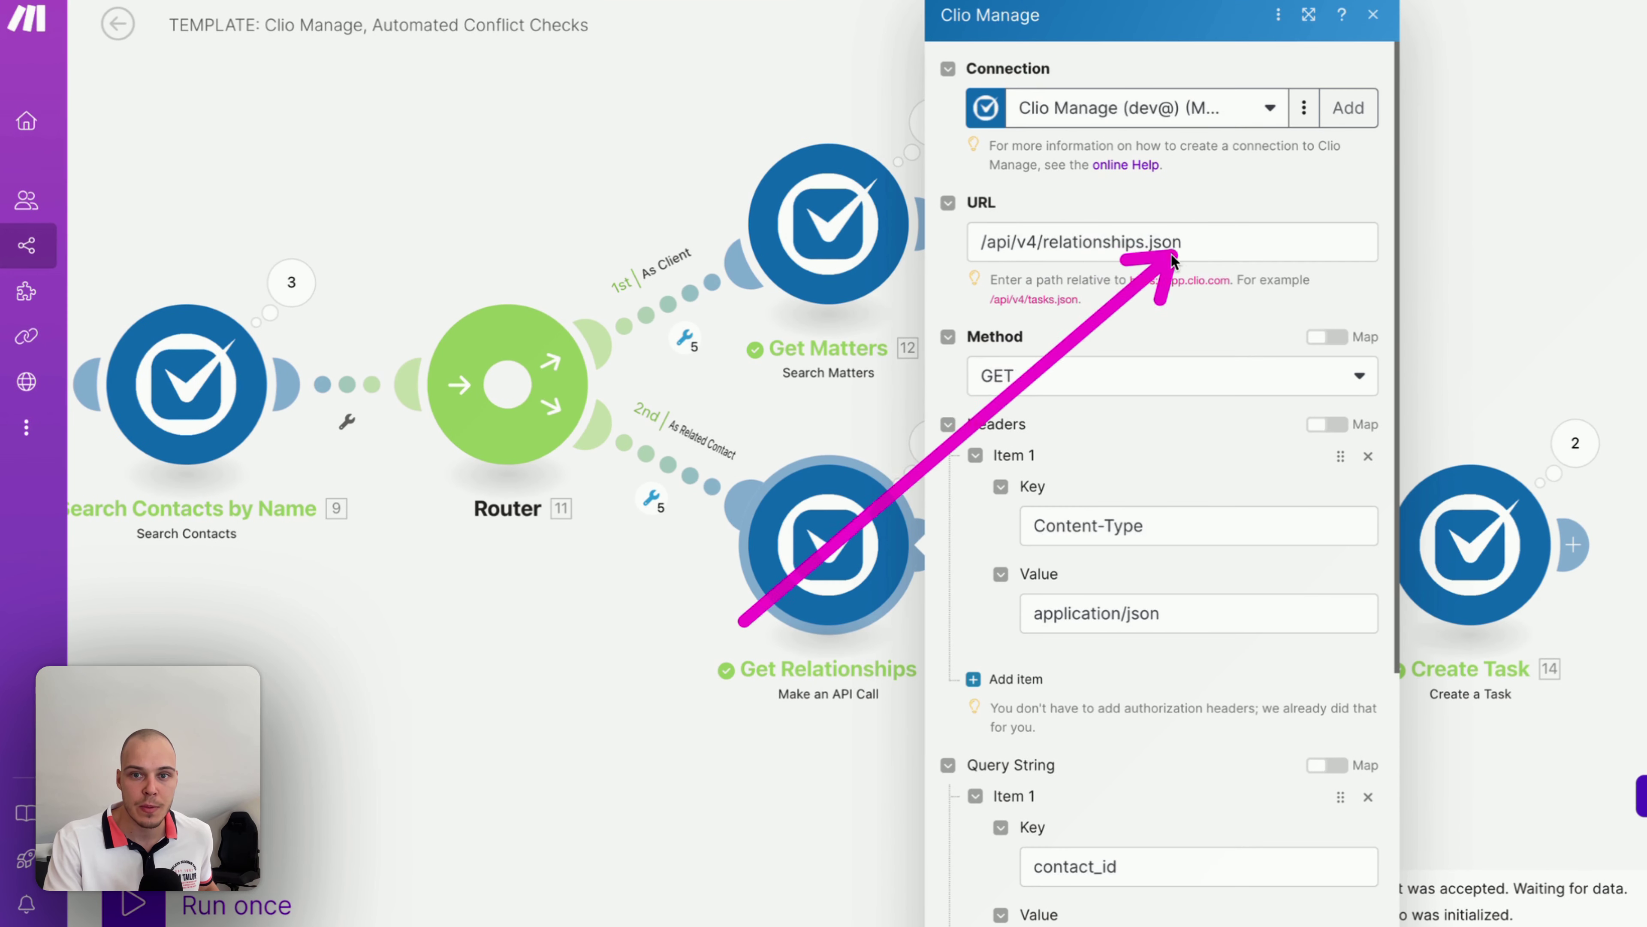
scroll(1130, 382, down, 6)
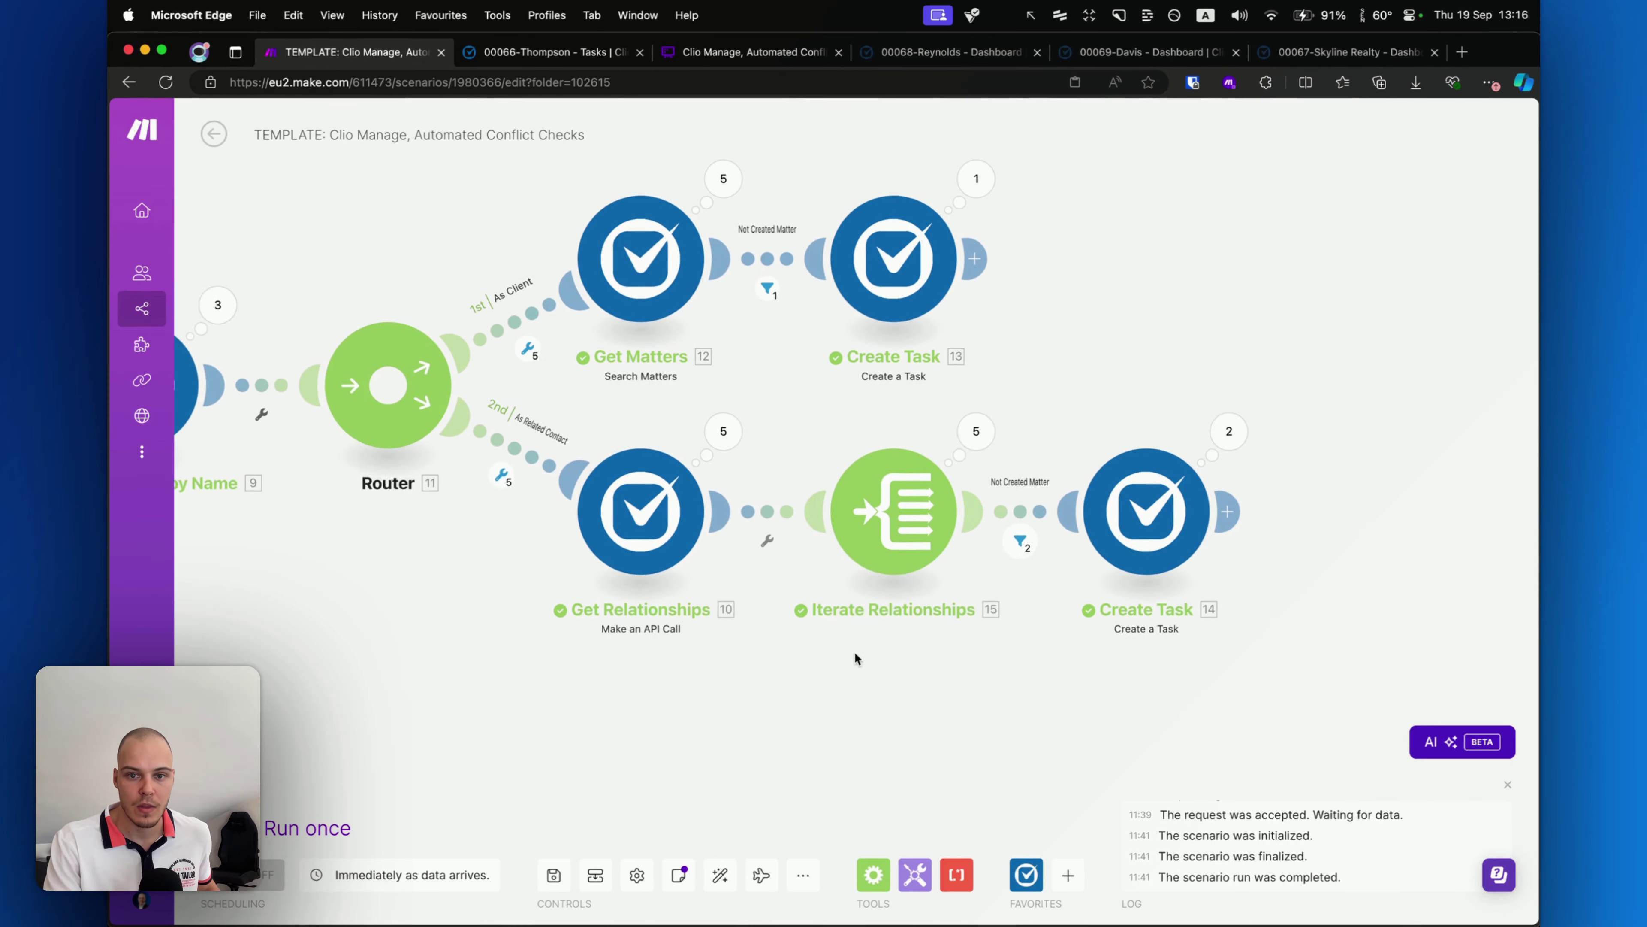
Open the Iterate Relationships module, examine its Array mapping, and leave it without saving.
click(840, 558)
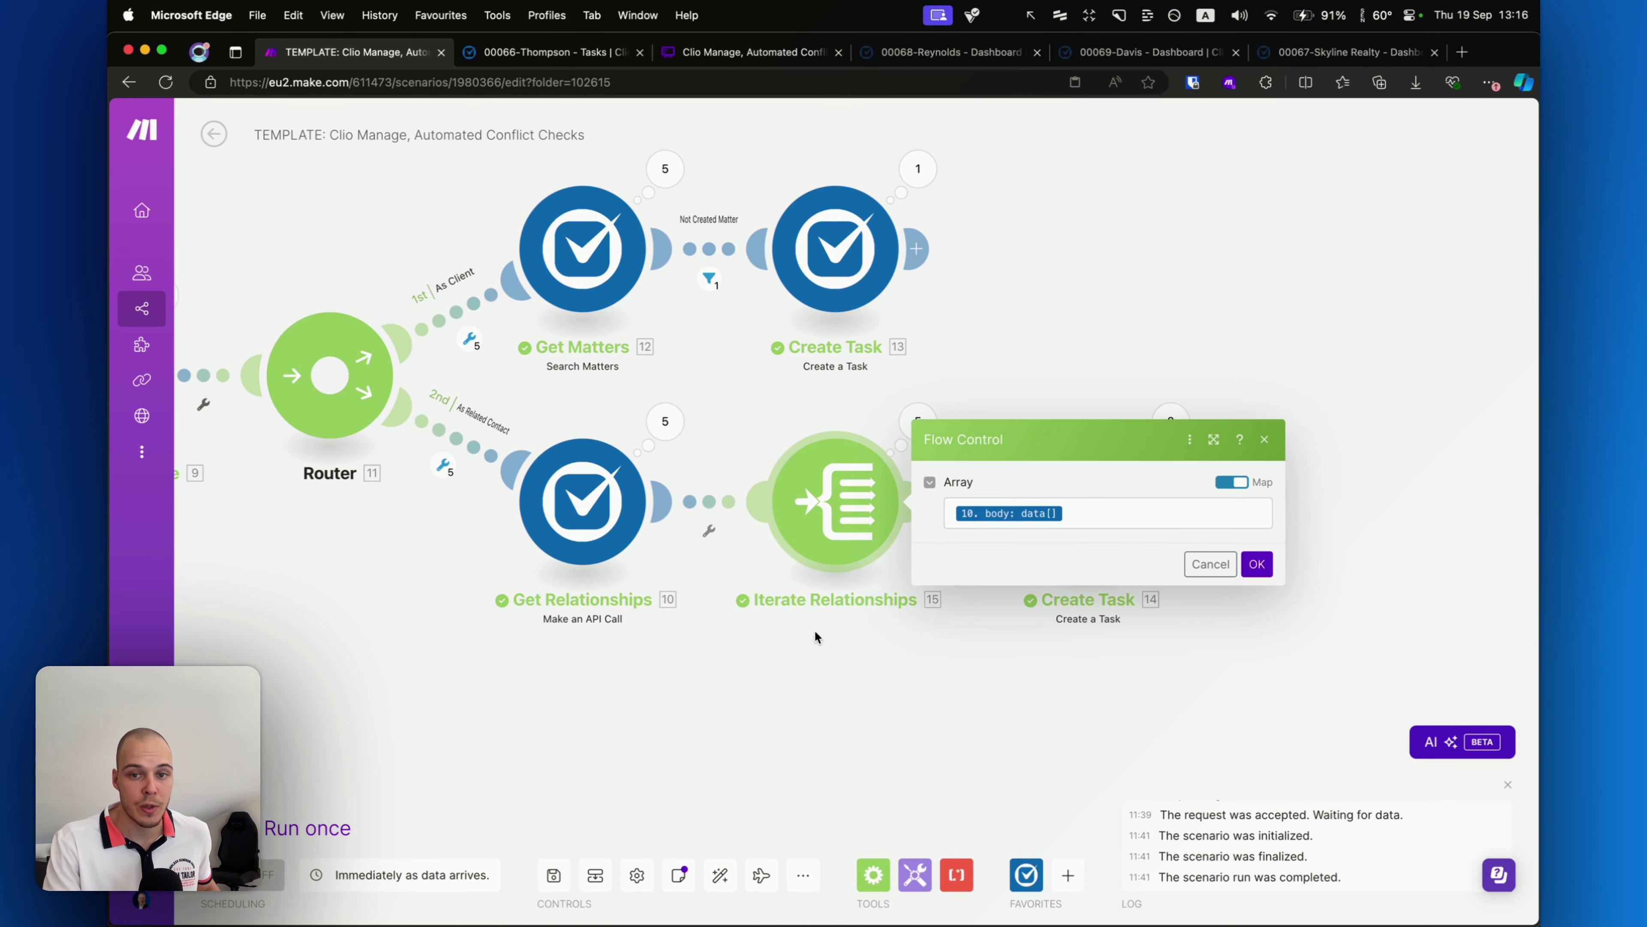
mouse_move(824, 759)
mouse_down()
mouse_move(843, 545)
mouse_move(610, 631)
mouse_move(635, 633)
mouse_move(671, 519)
mouse_move(658, 467)
mouse_move(678, 503)
mouse_move(1096, 610)
mouse_move(974, 462)
mouse_move(816, 584)
mouse_move(953, 559)
mouse_up()
click(1213, 566)
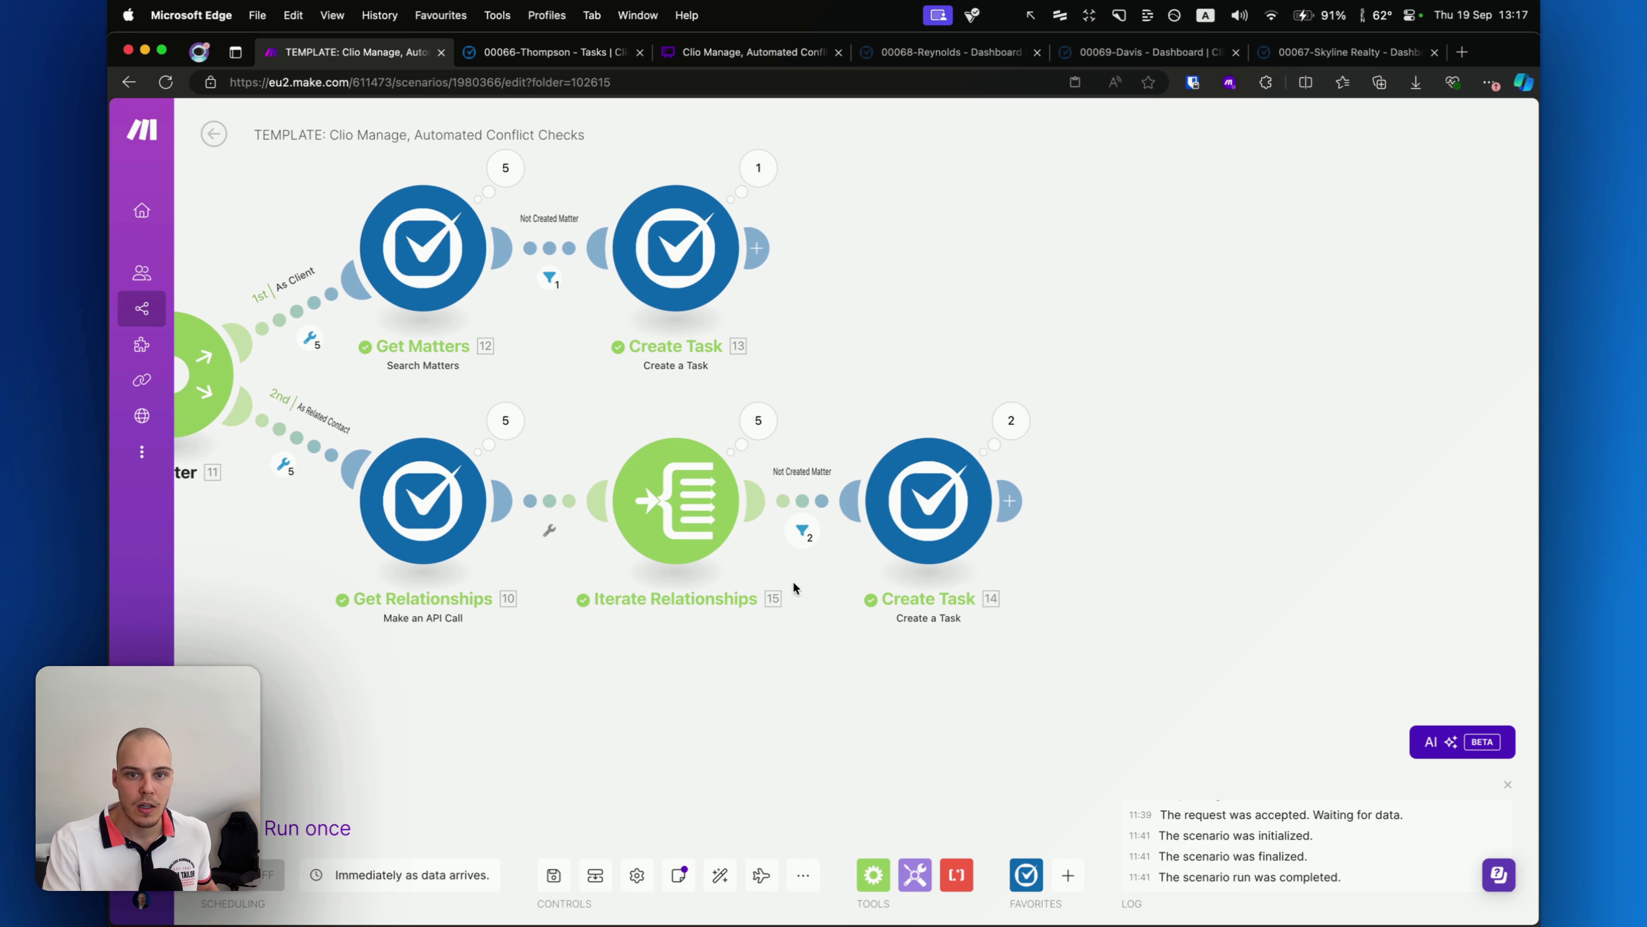
Examine the Not Created Matter filter after Iterate Relationships, including its matter ID comparison, and leave it unchanged.
click(802, 530)
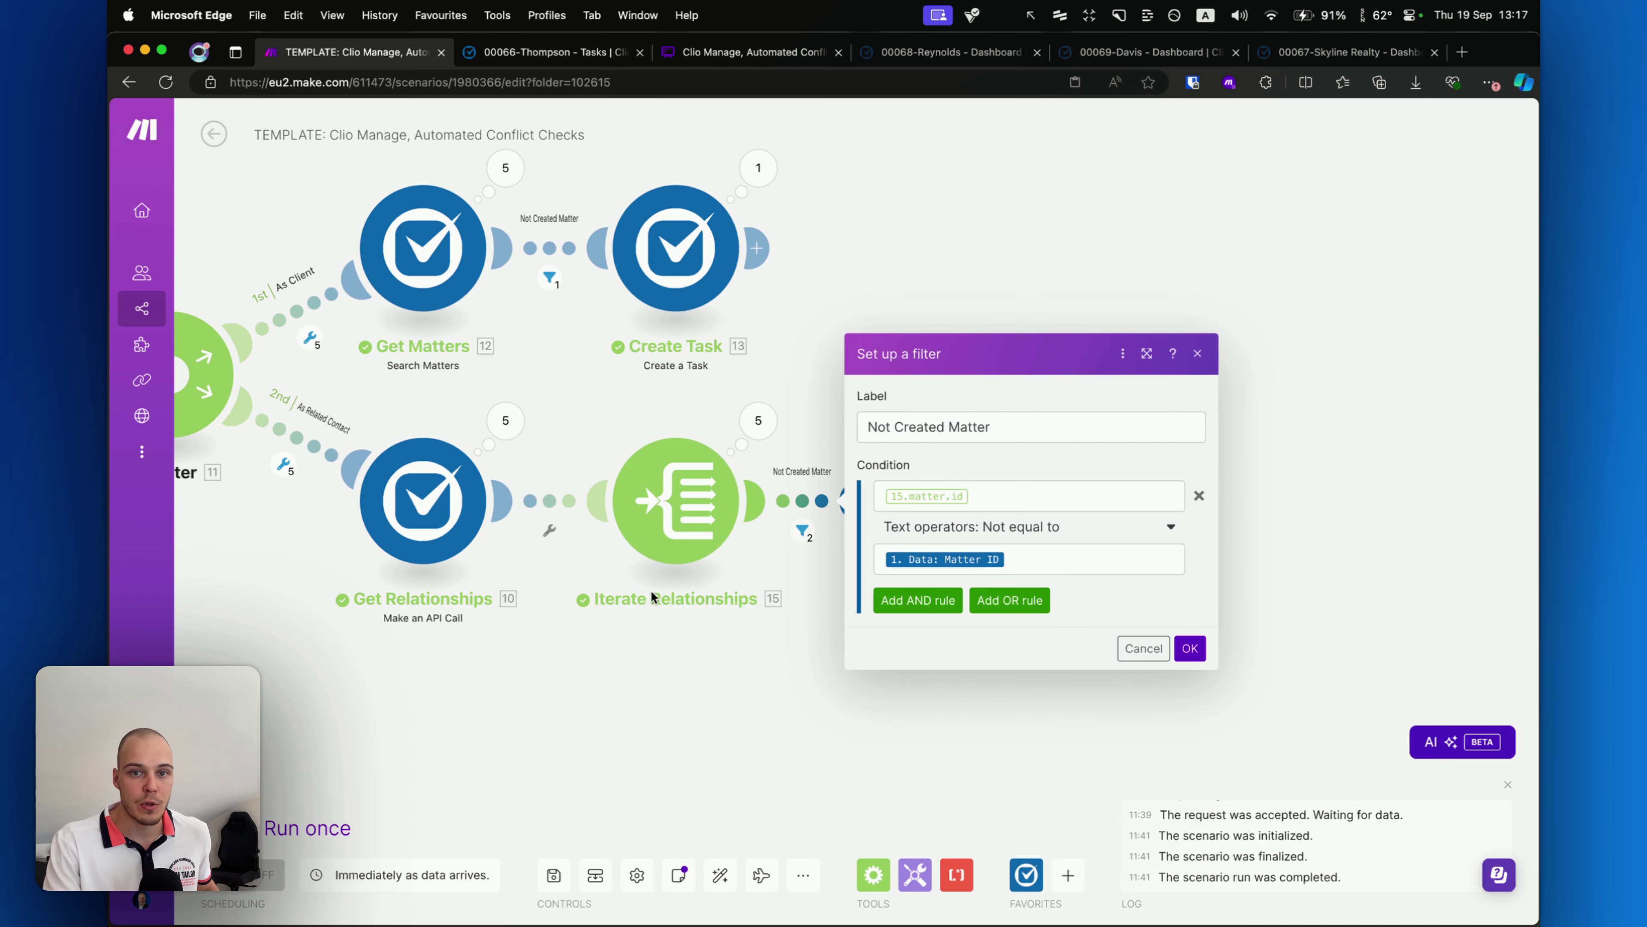
mouse_move(746, 673)
mouse_down()
mouse_move(897, 509)
mouse_move(965, 516)
mouse_move(708, 546)
mouse_move(959, 521)
mouse_move(967, 587)
mouse_up()
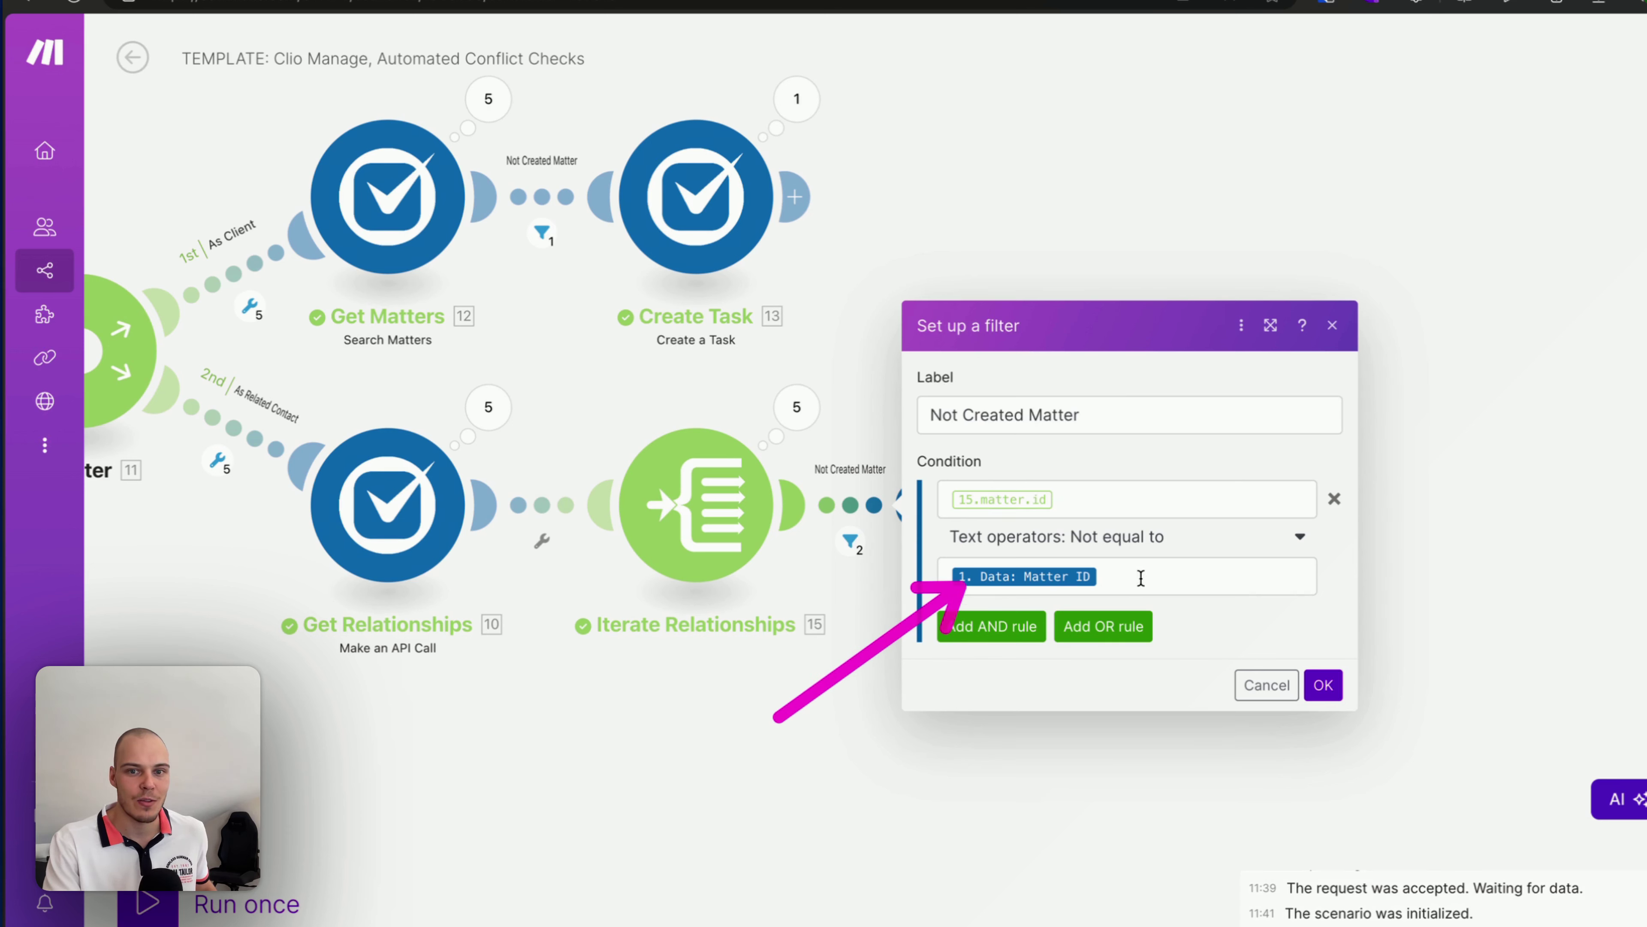
click(1266, 685)
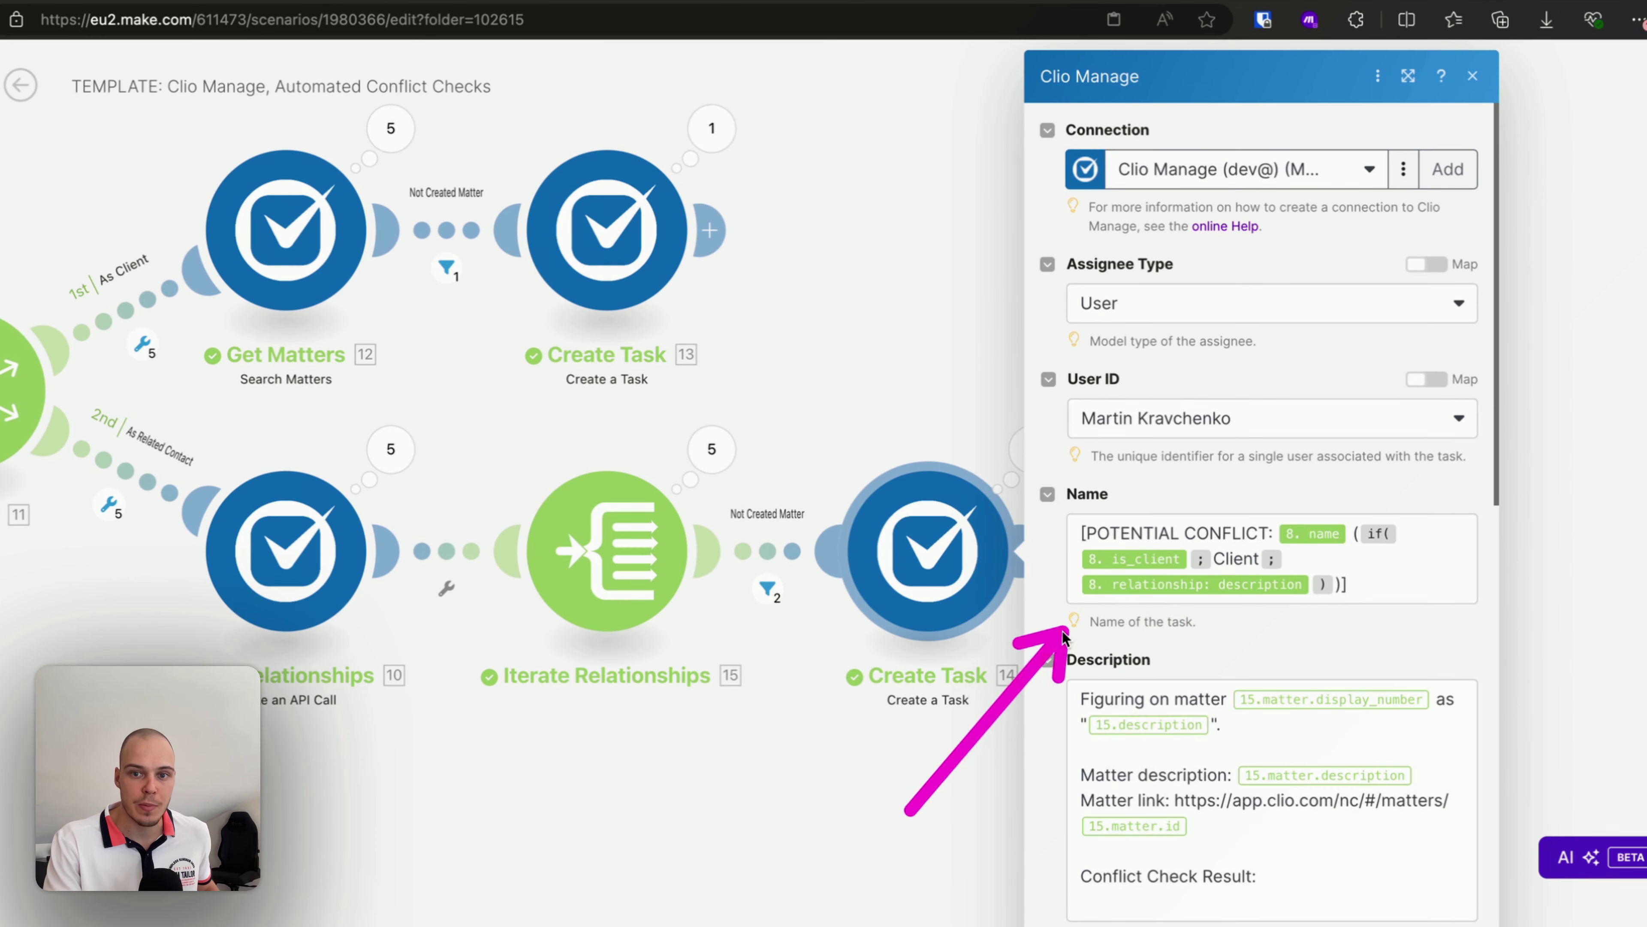
Examine the Create Task module after Iterate Relationships, including its Name, Description, Due at and Matter ID mappings, and leave it without saving.
scroll(1167, 646, down, 5)
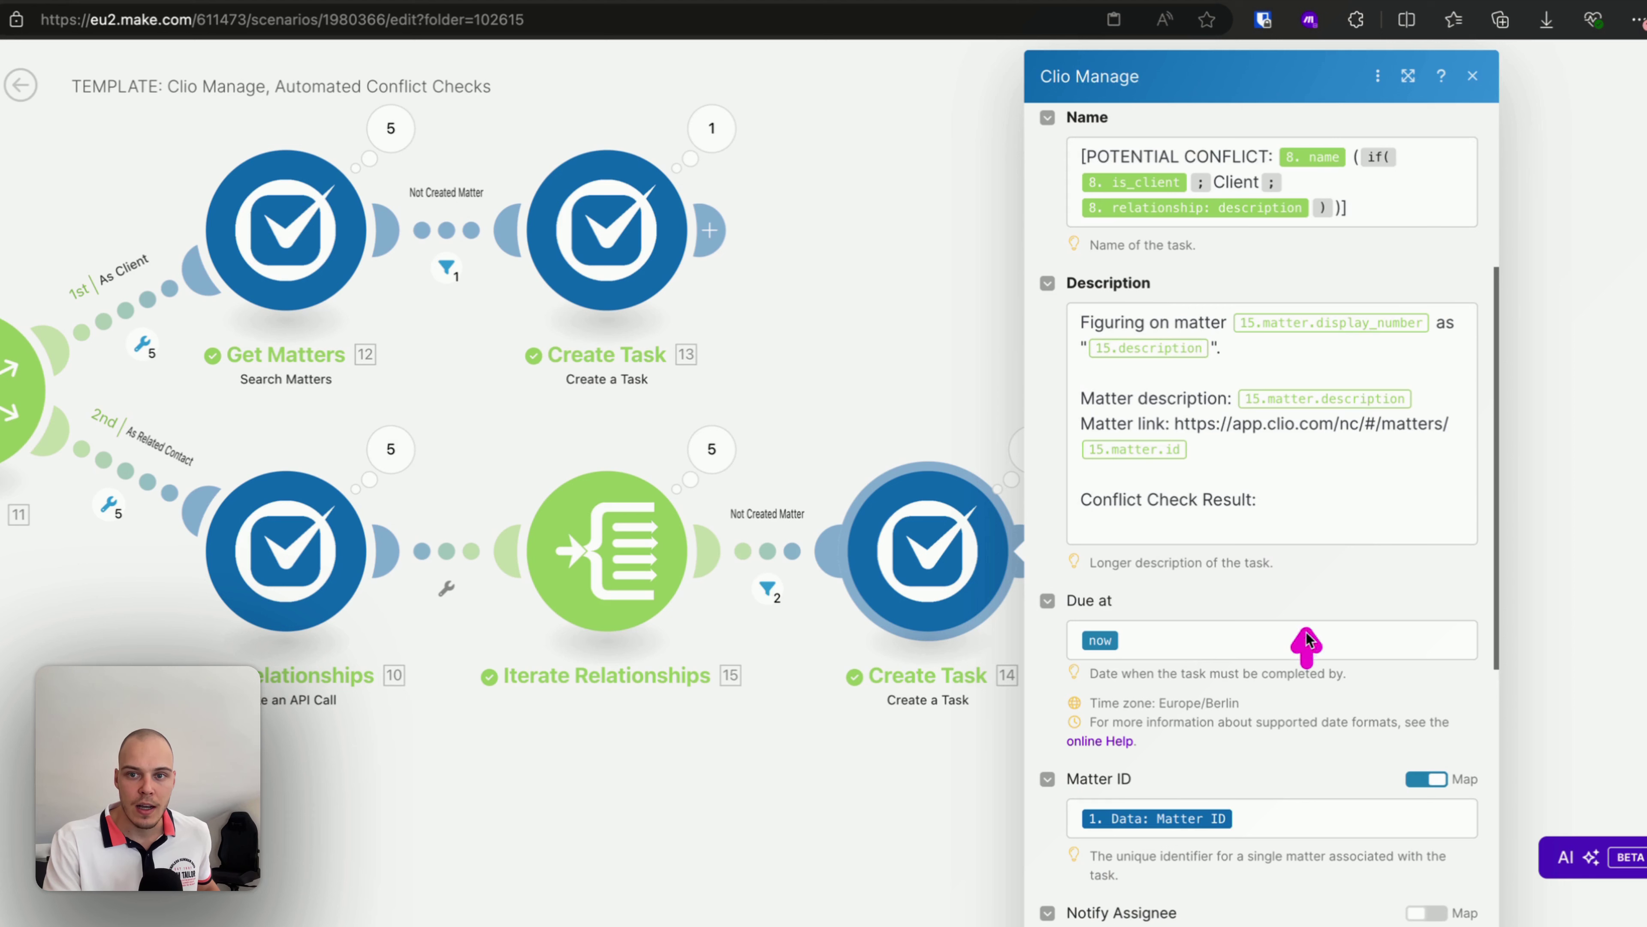
mouse_move(1307, 639)
mouse_down()
mouse_move(1142, 328)
mouse_move(1369, 328)
mouse_move(865, 523)
mouse_move(704, 544)
mouse_move(302, 510)
mouse_move(288, 558)
mouse_move(1313, 409)
mouse_move(1180, 366)
mouse_up()
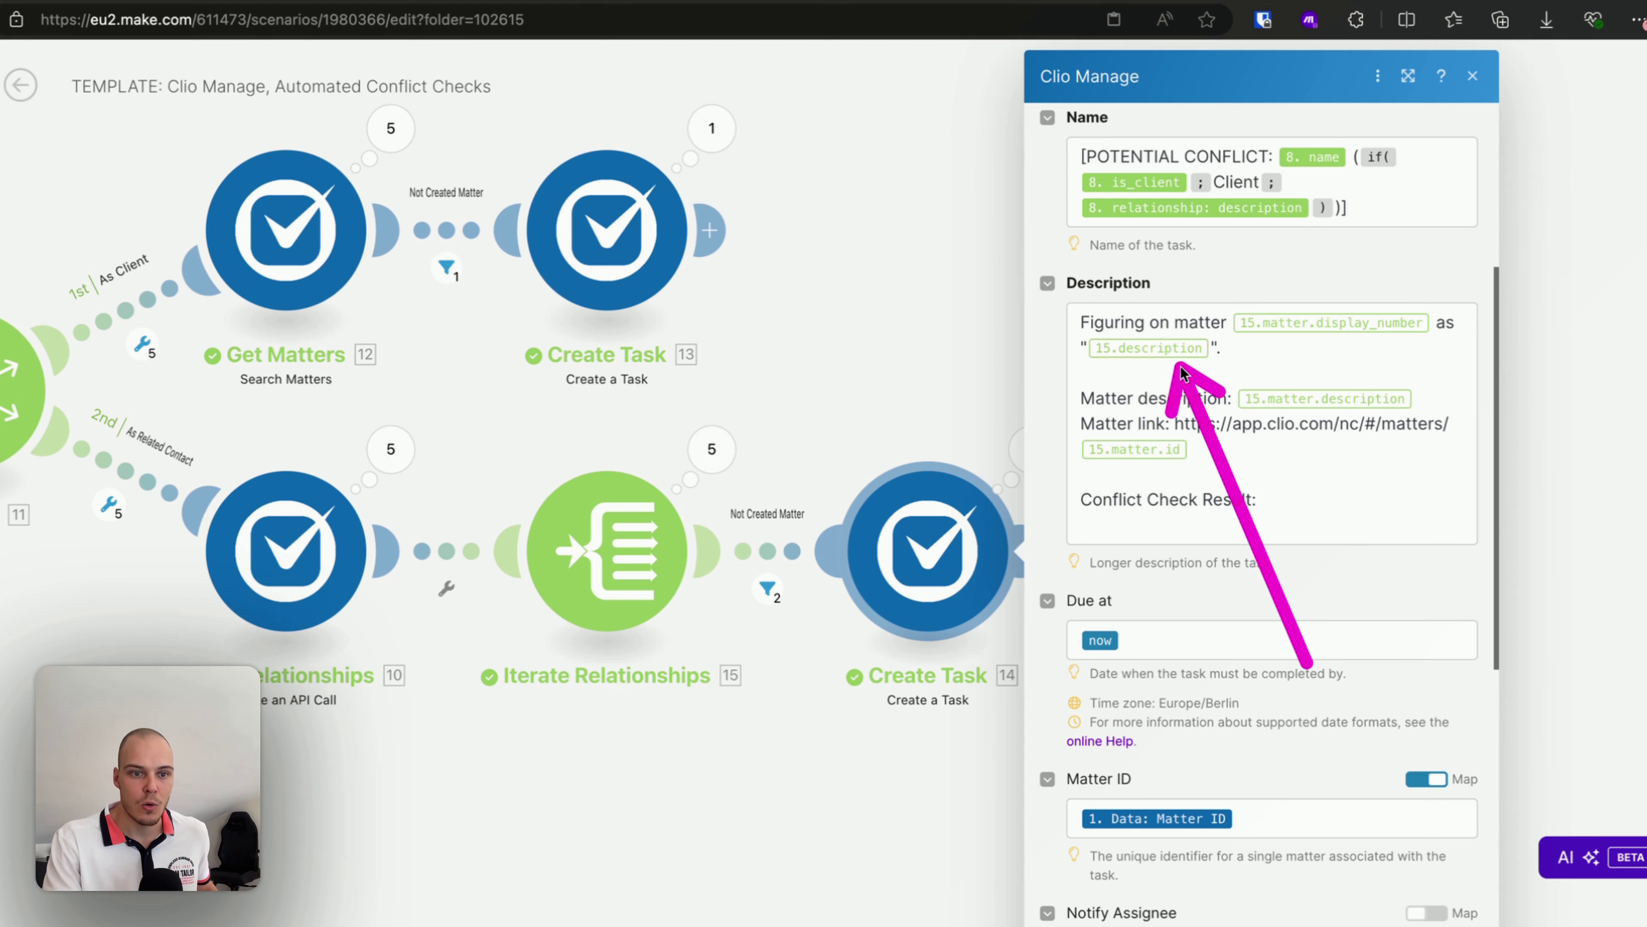
mouse_move(1180, 366)
mouse_down()
mouse_move(1203, 412)
mouse_move(1249, 430)
mouse_move(1190, 373)
mouse_move(1221, 421)
mouse_move(1179, 429)
mouse_move(1181, 533)
mouse_up()
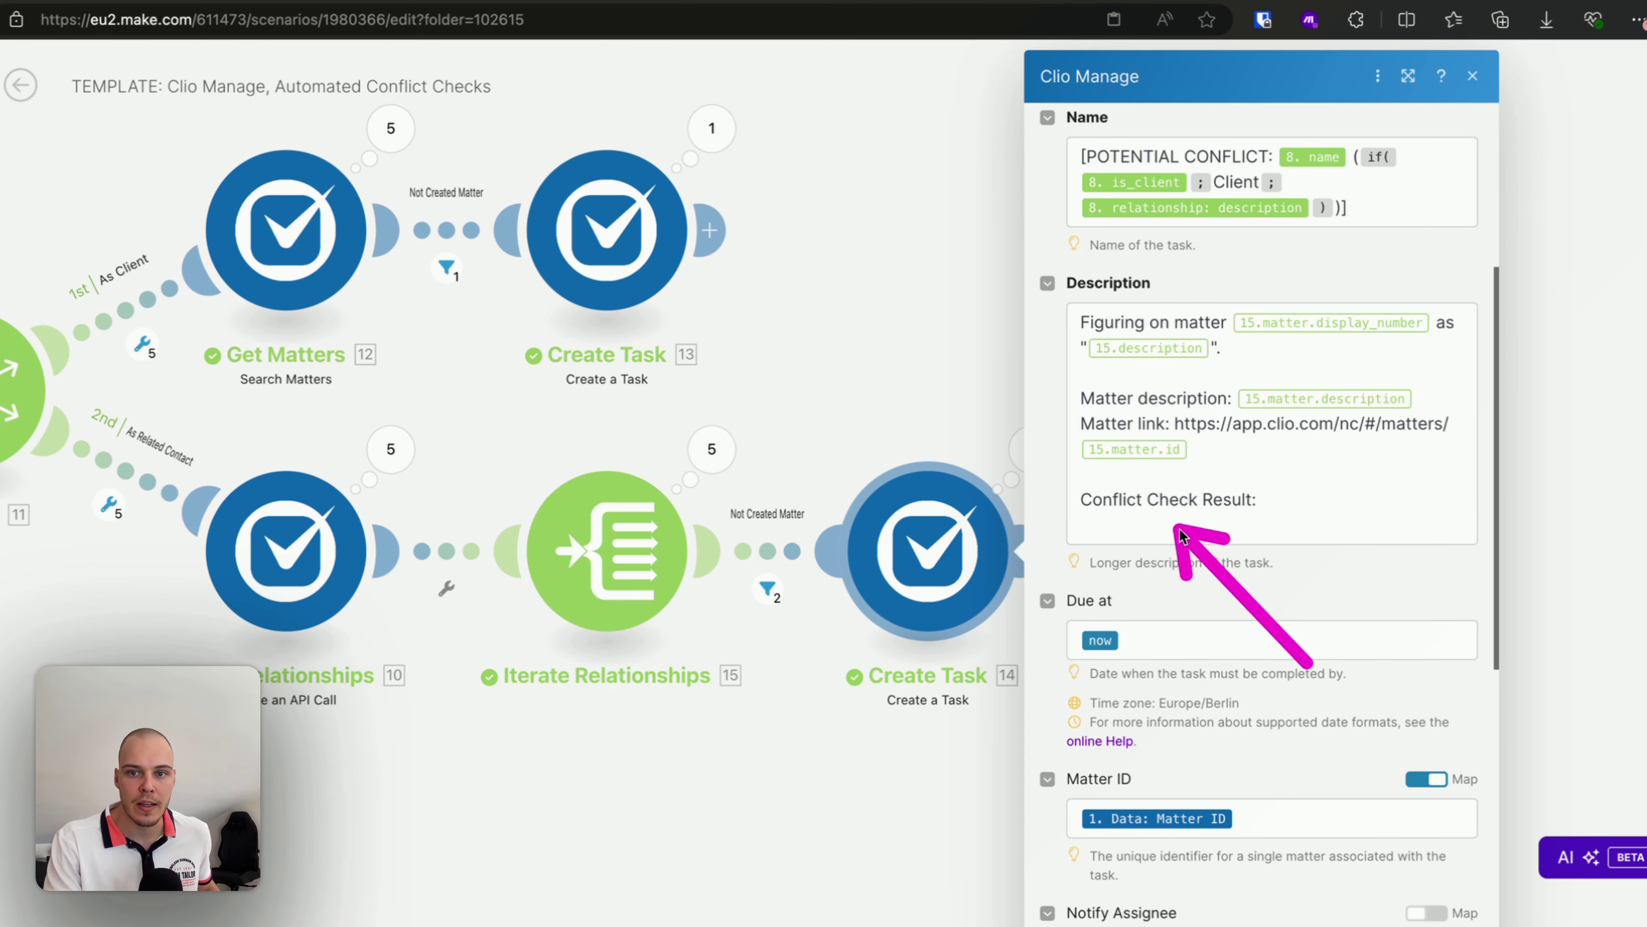
scroll(1228, 573, down, 5)
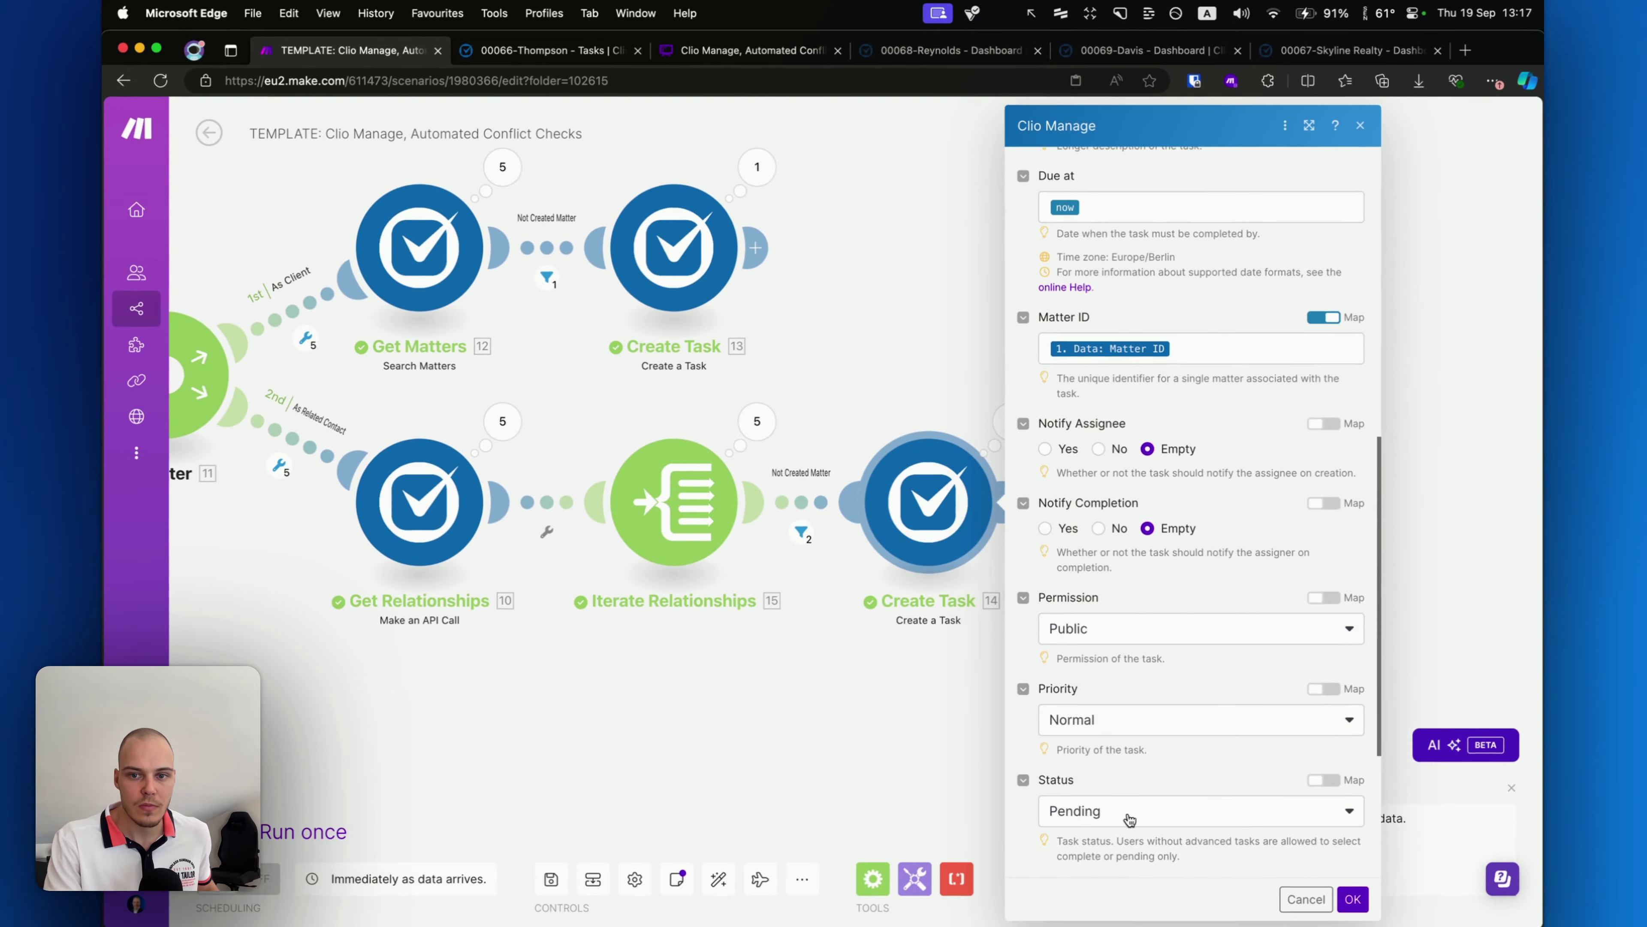
scroll(1258, 753, down, 3)
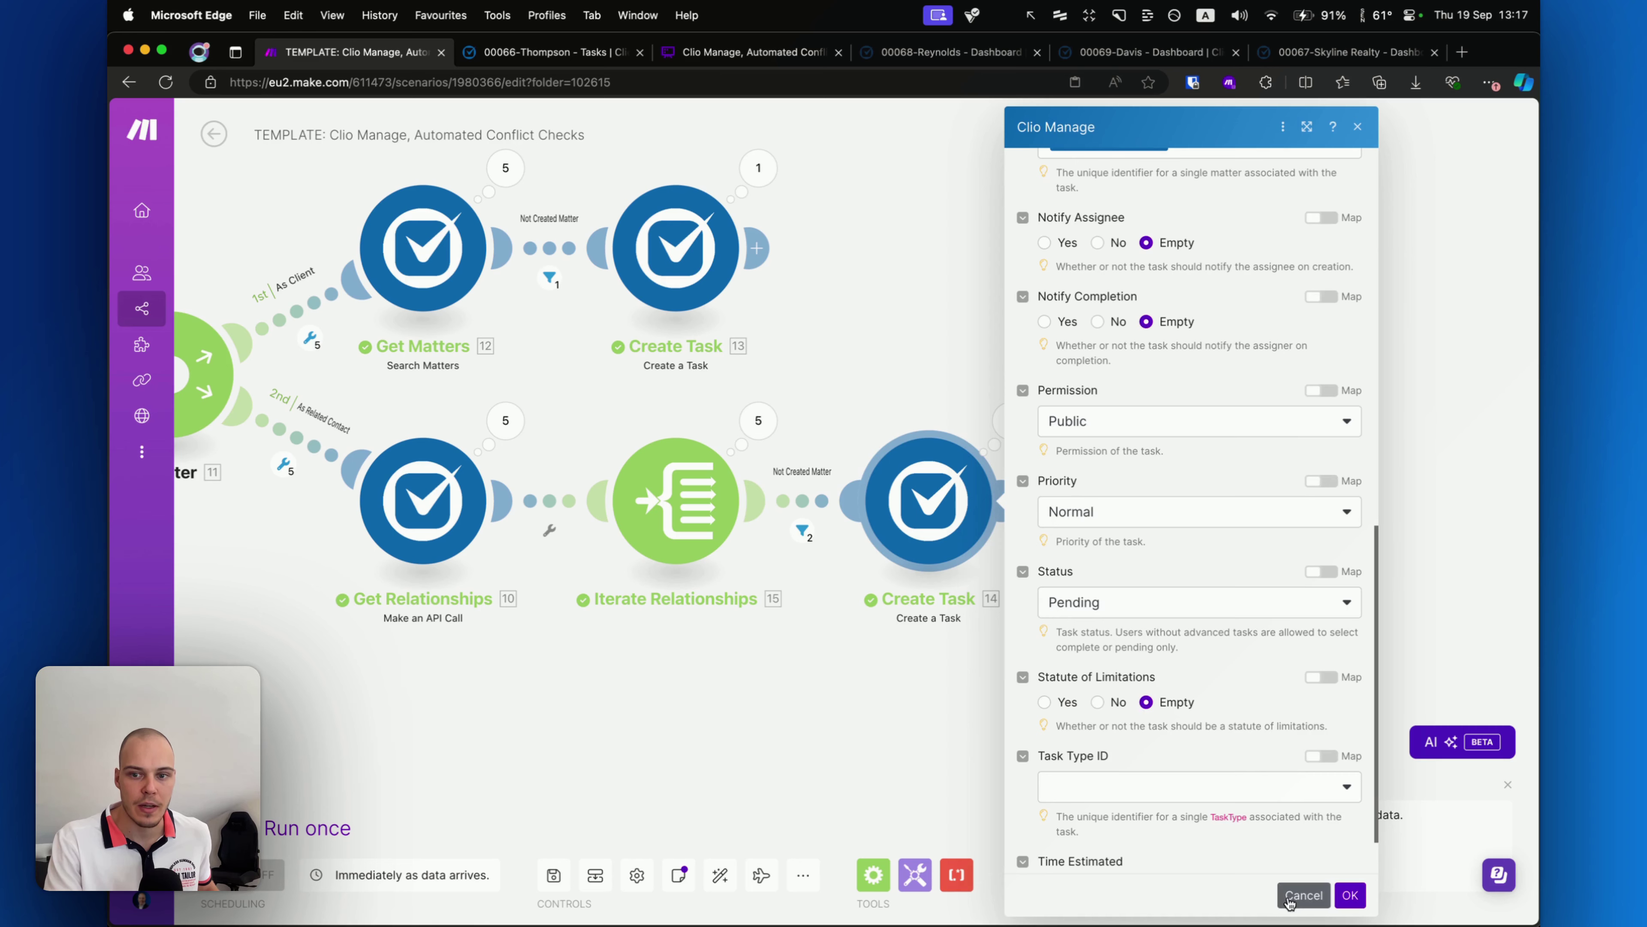
click(1303, 895)
Activate the conflict check scenario's scheduling, delete the old data in the webhook queue, and leave the scenario editor.
scroll(797, 681, left, 10)
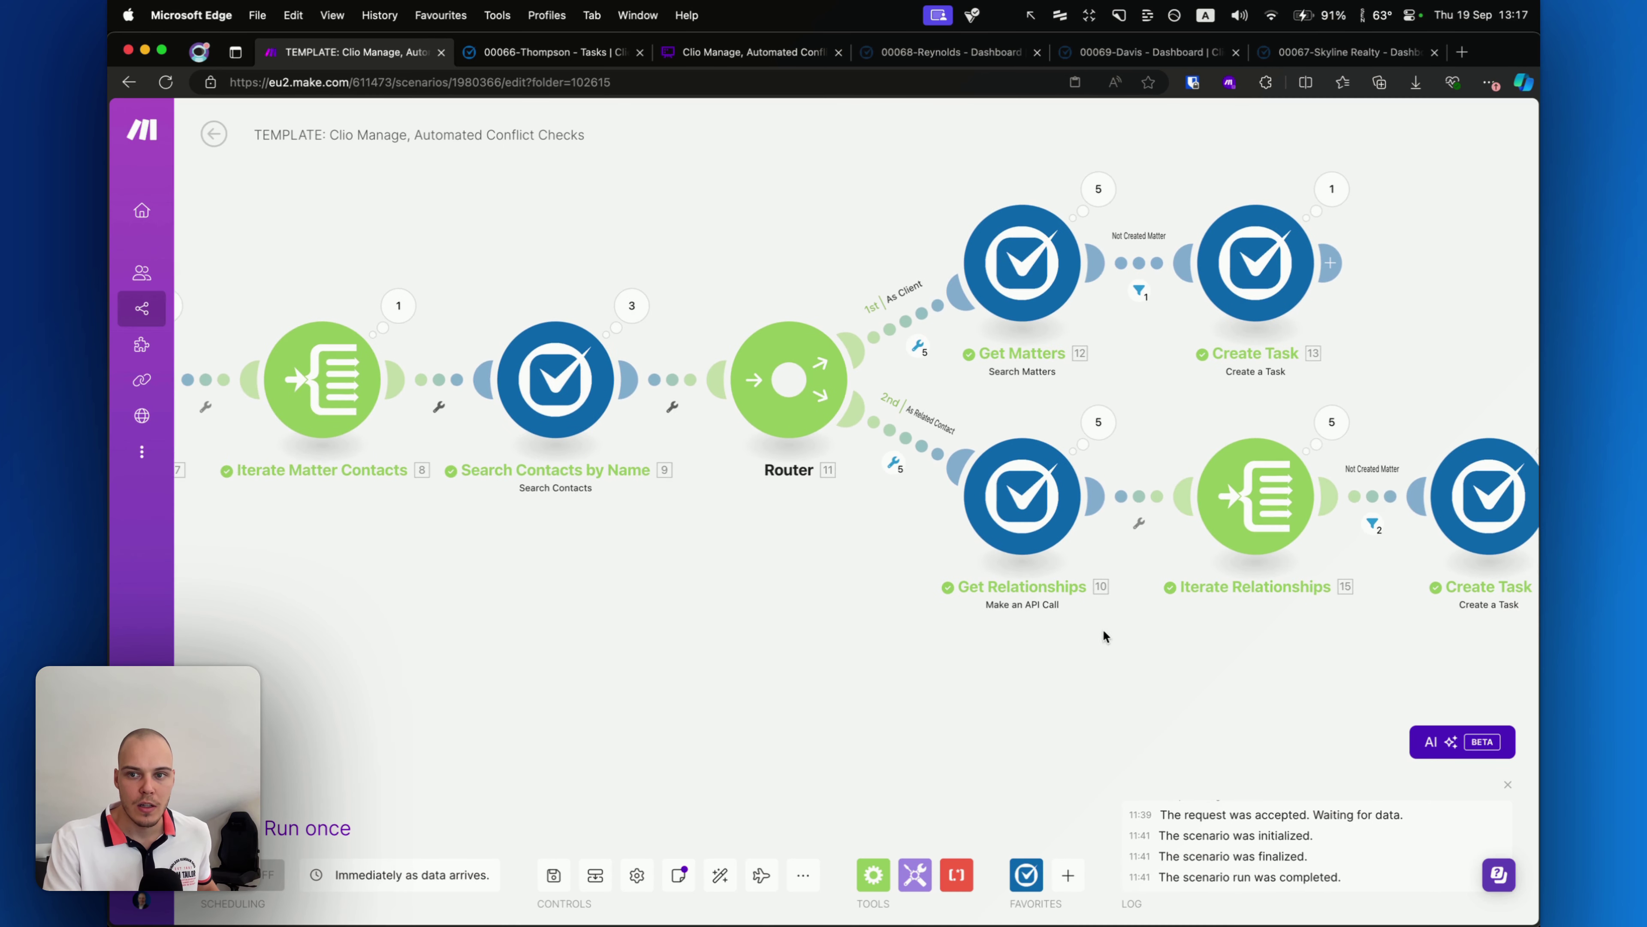
scroll(1103, 628, left, 10)
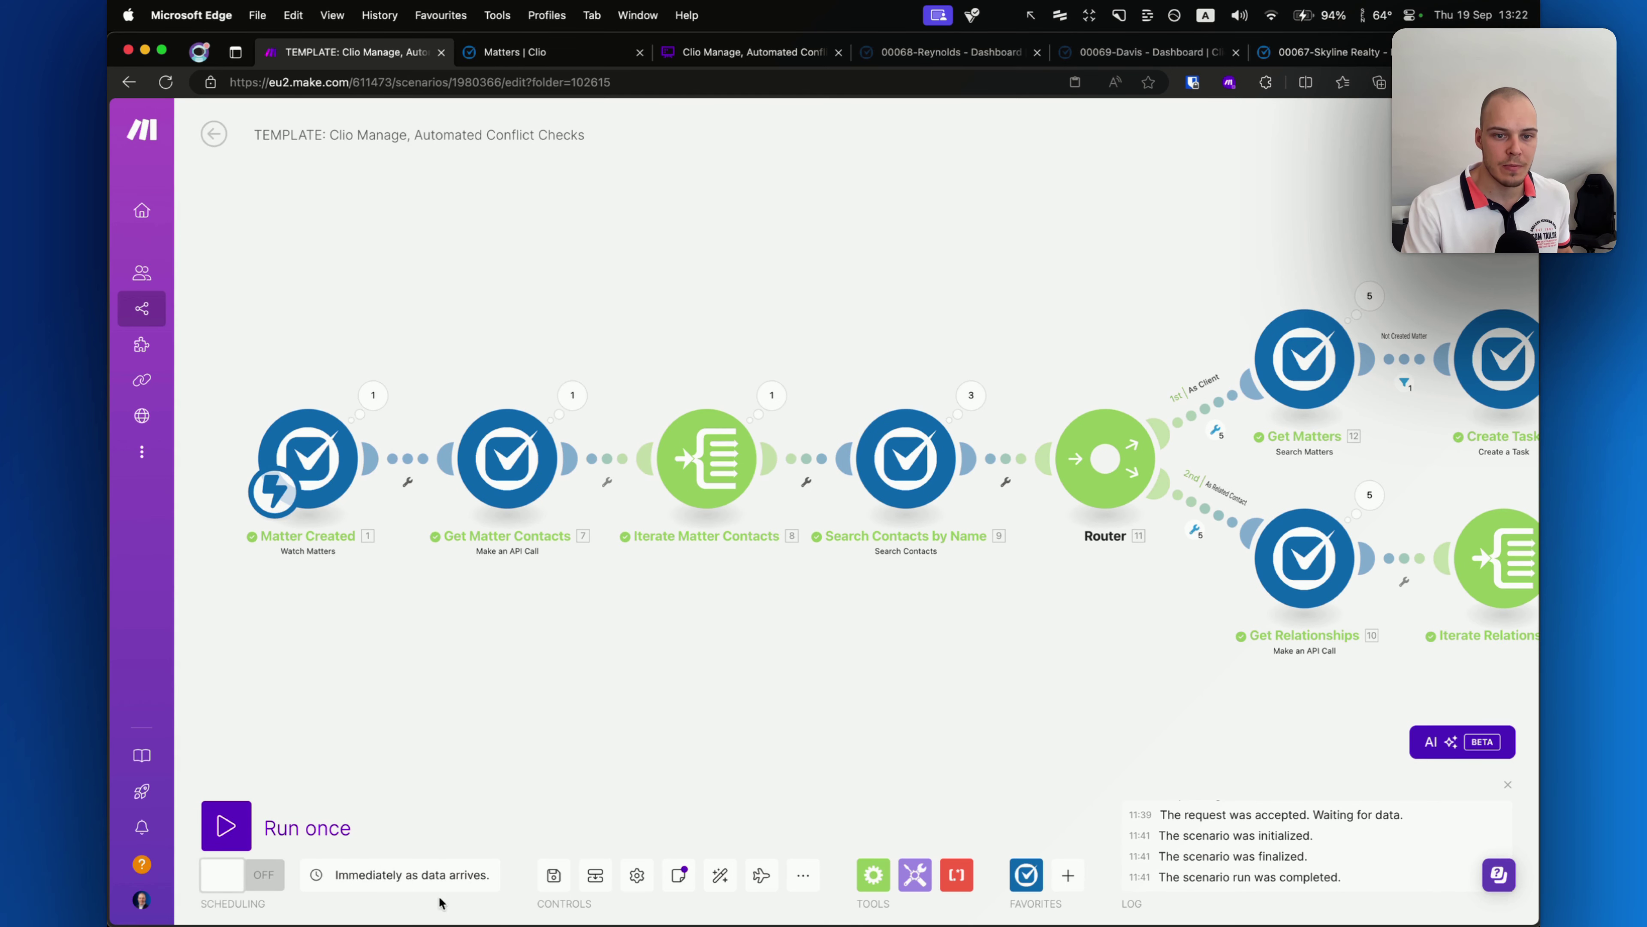
click(244, 881)
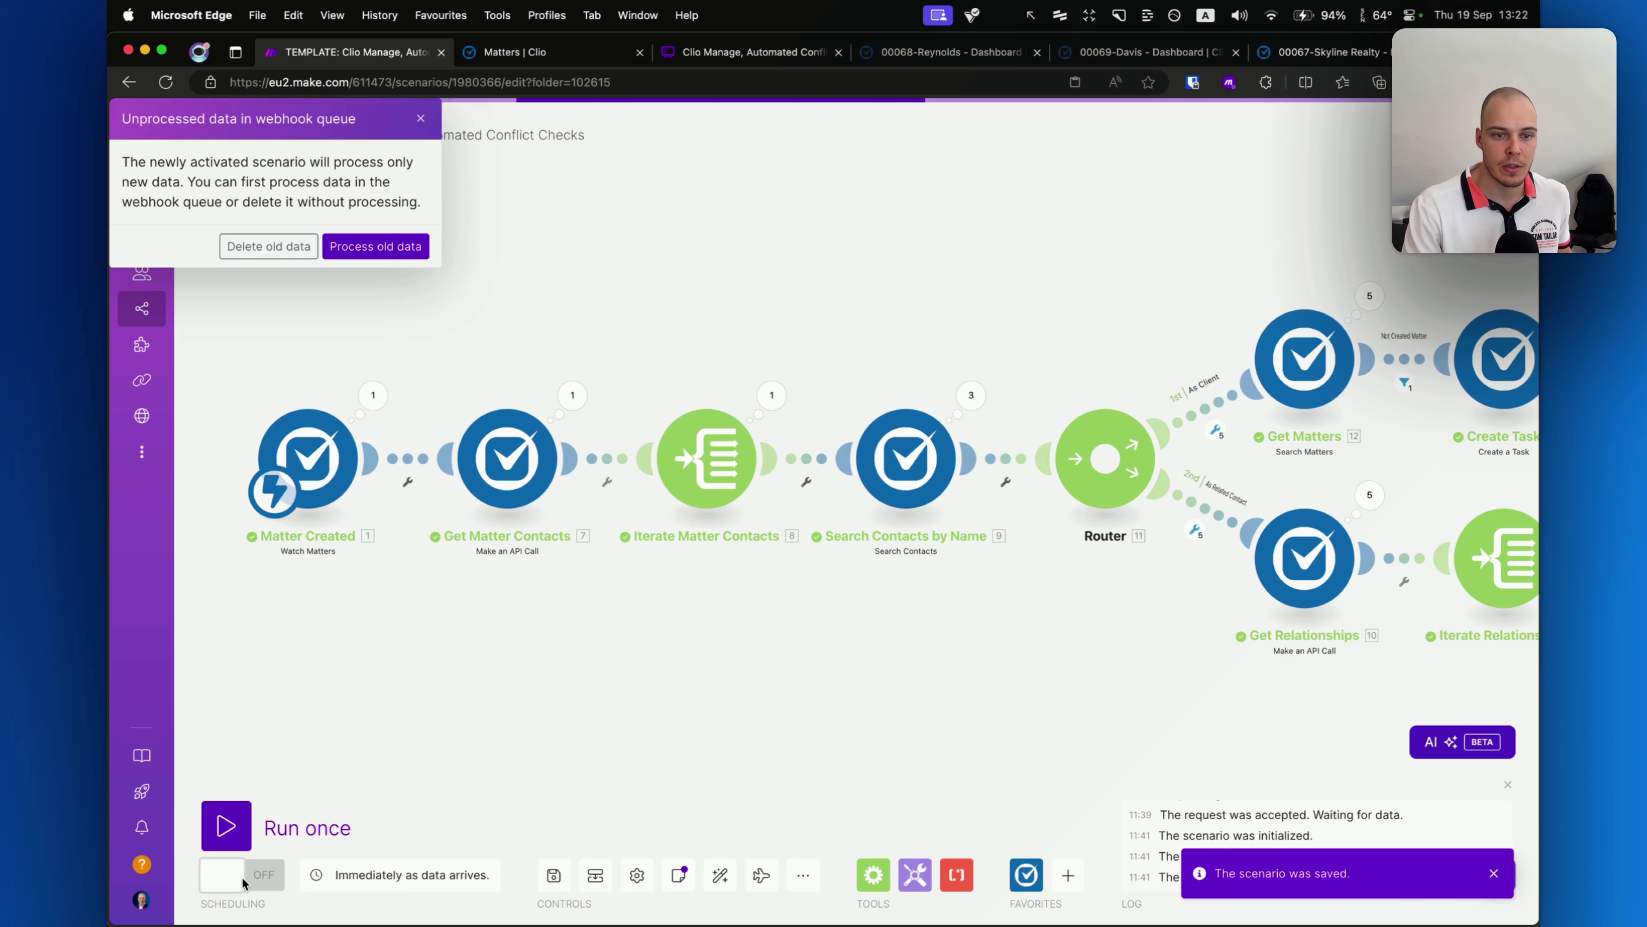
click(269, 246)
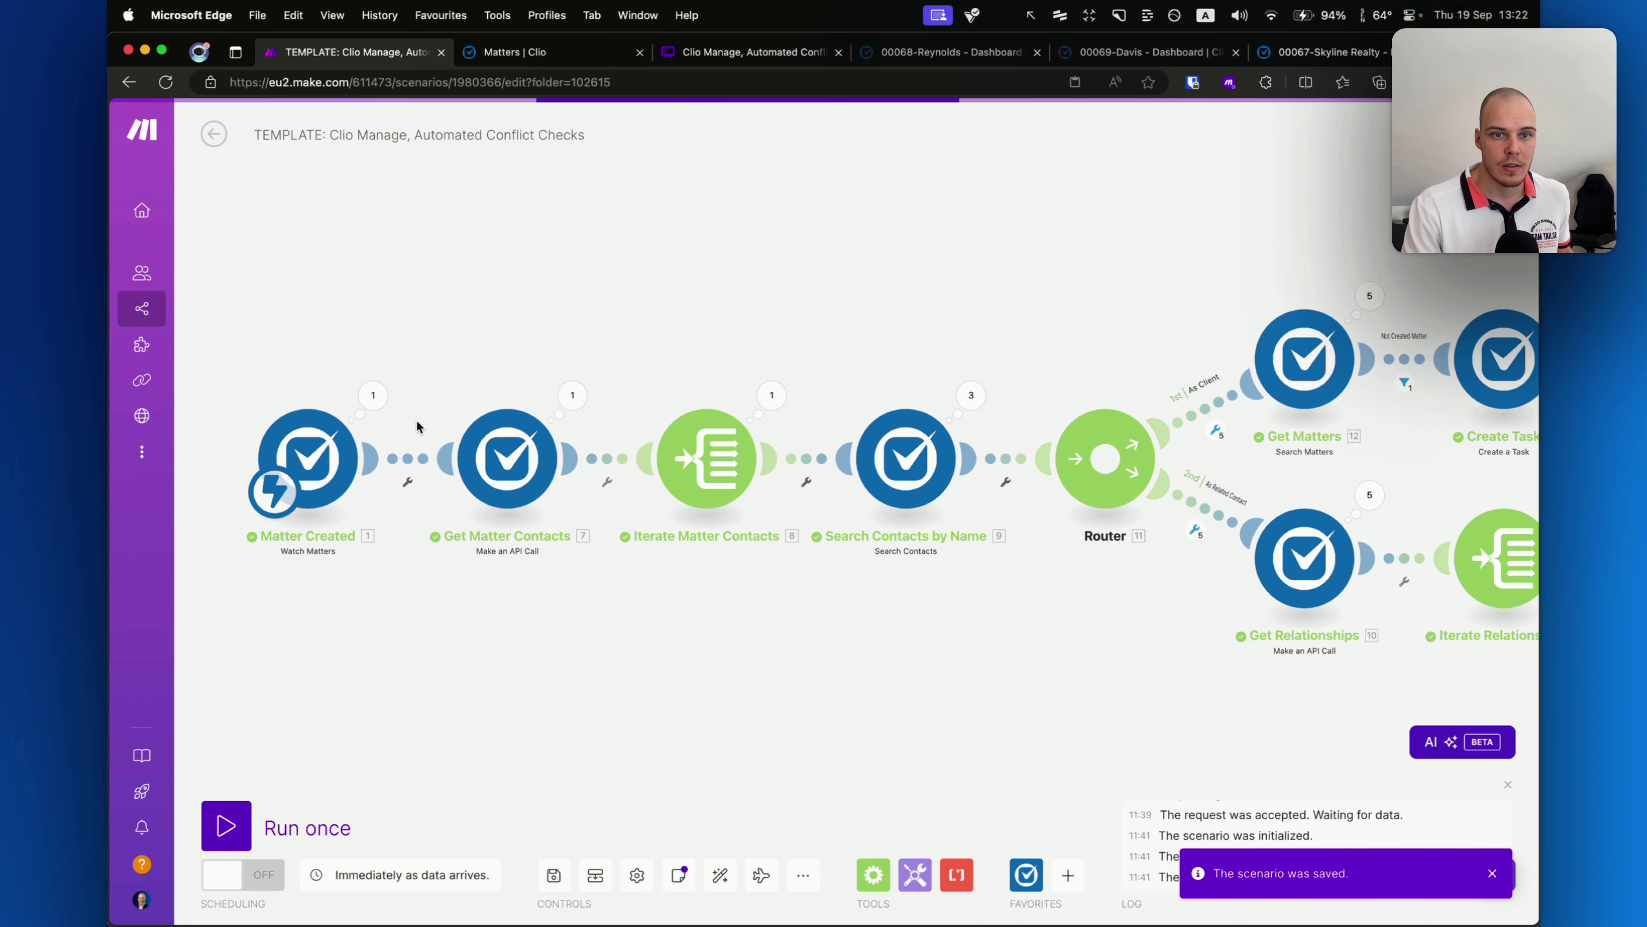
click(1003, 273)
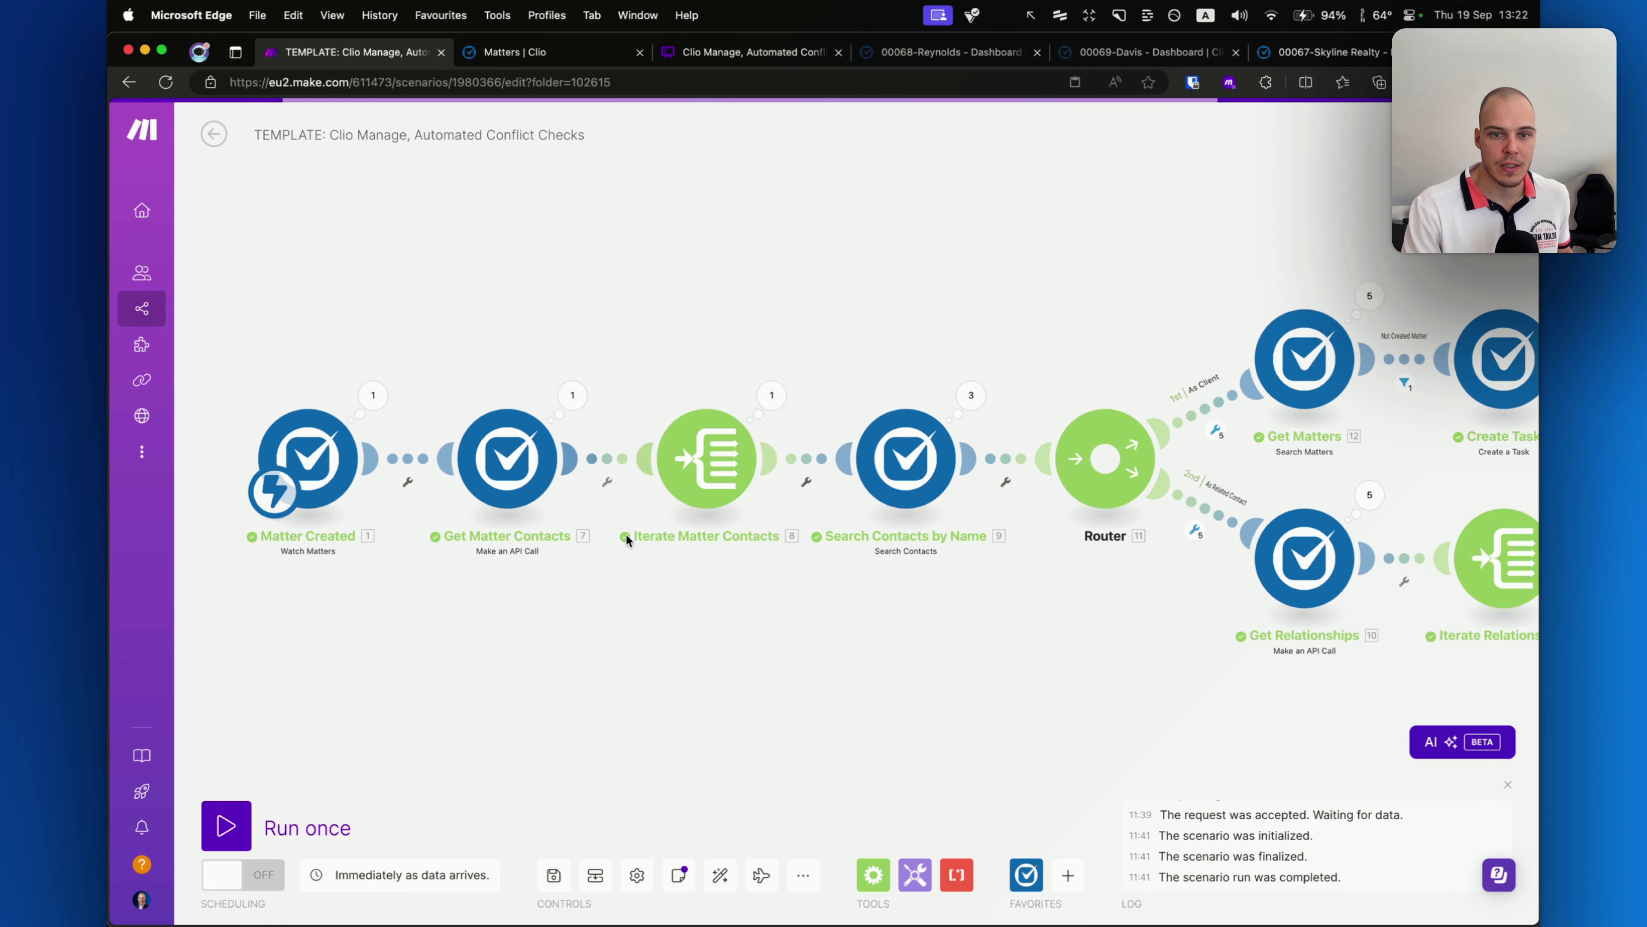
click(213, 134)
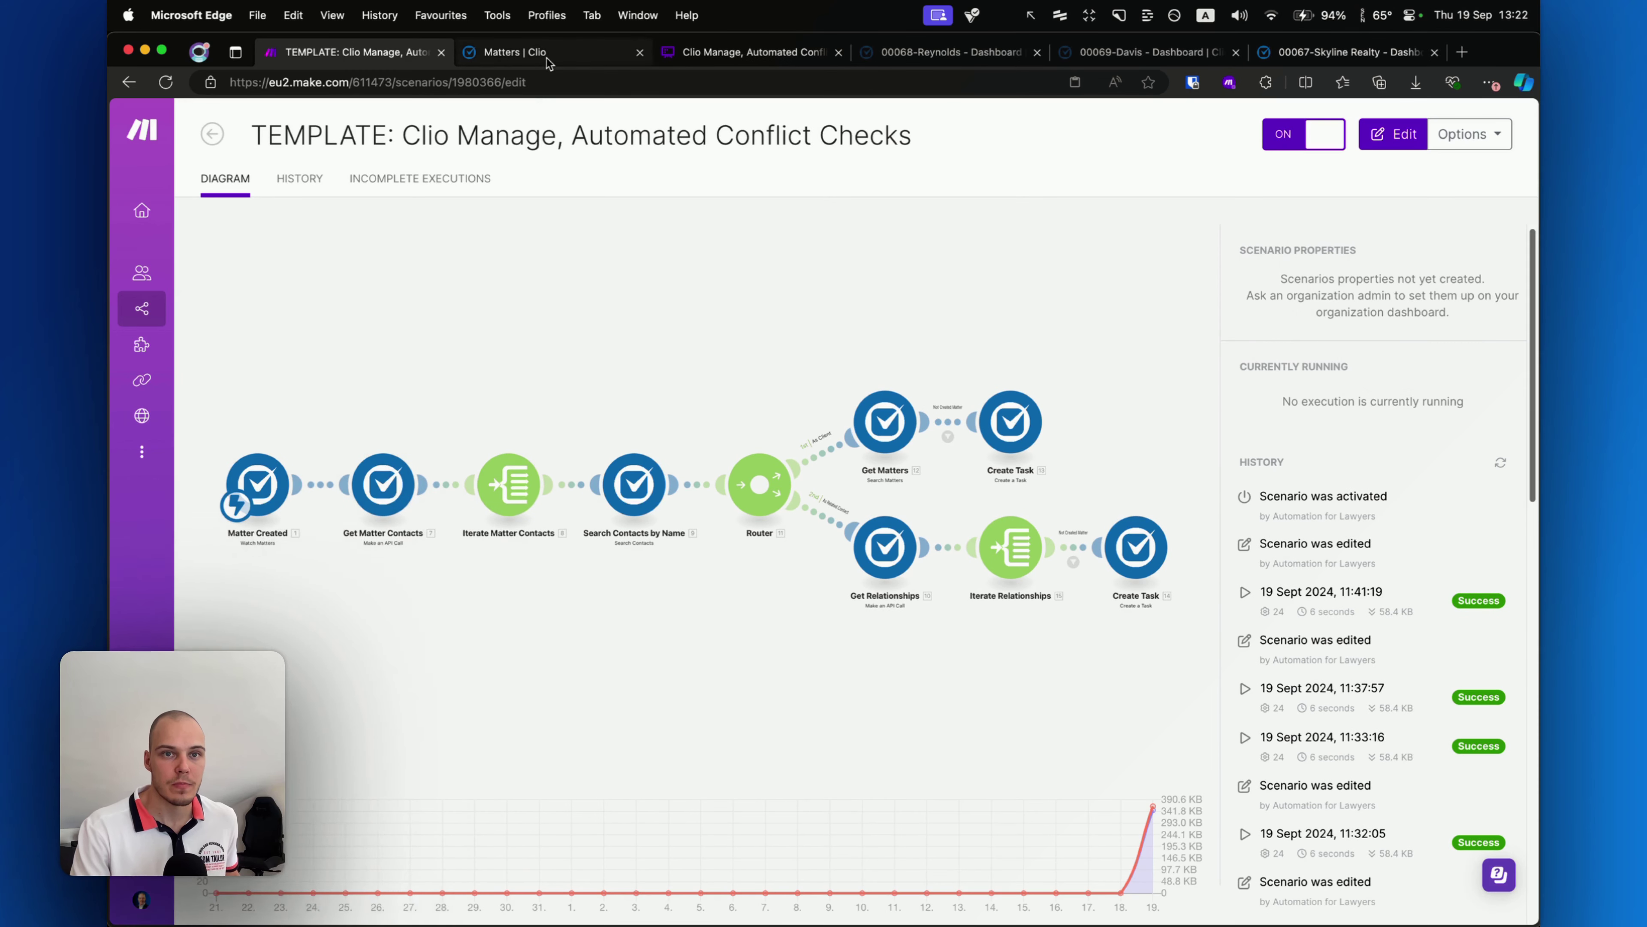
Create a Clio matter described as "Developer seeking legal representation for a new residential project.", with an individual and Oakwood Realty Group related as Business Partner.
click(546, 53)
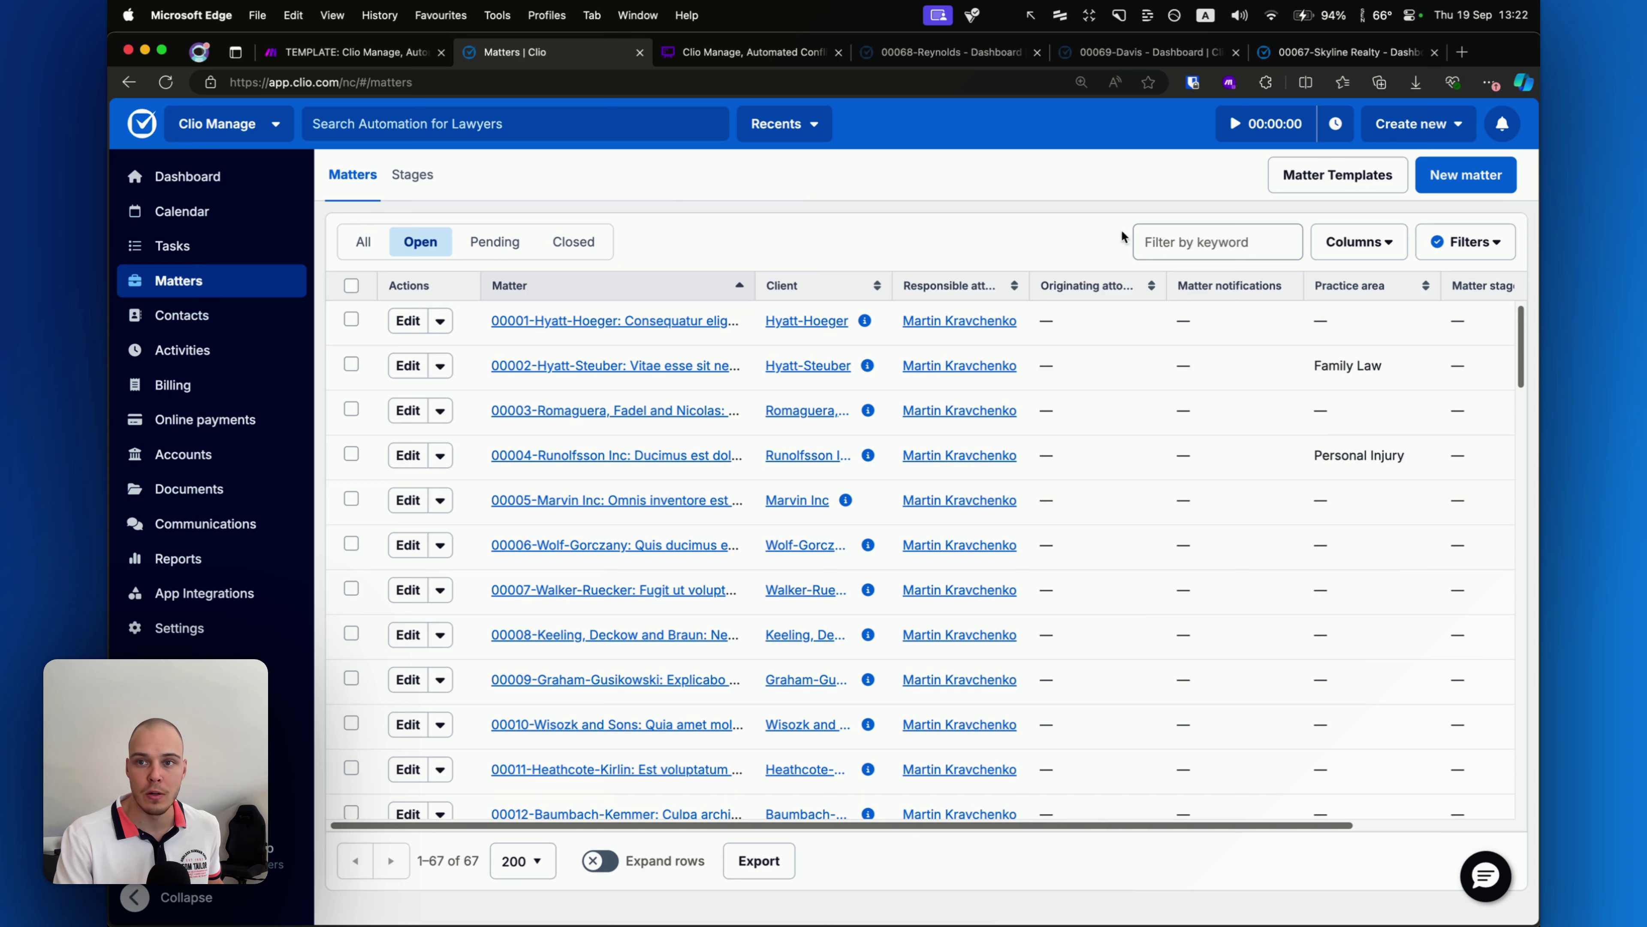
click(1468, 179)
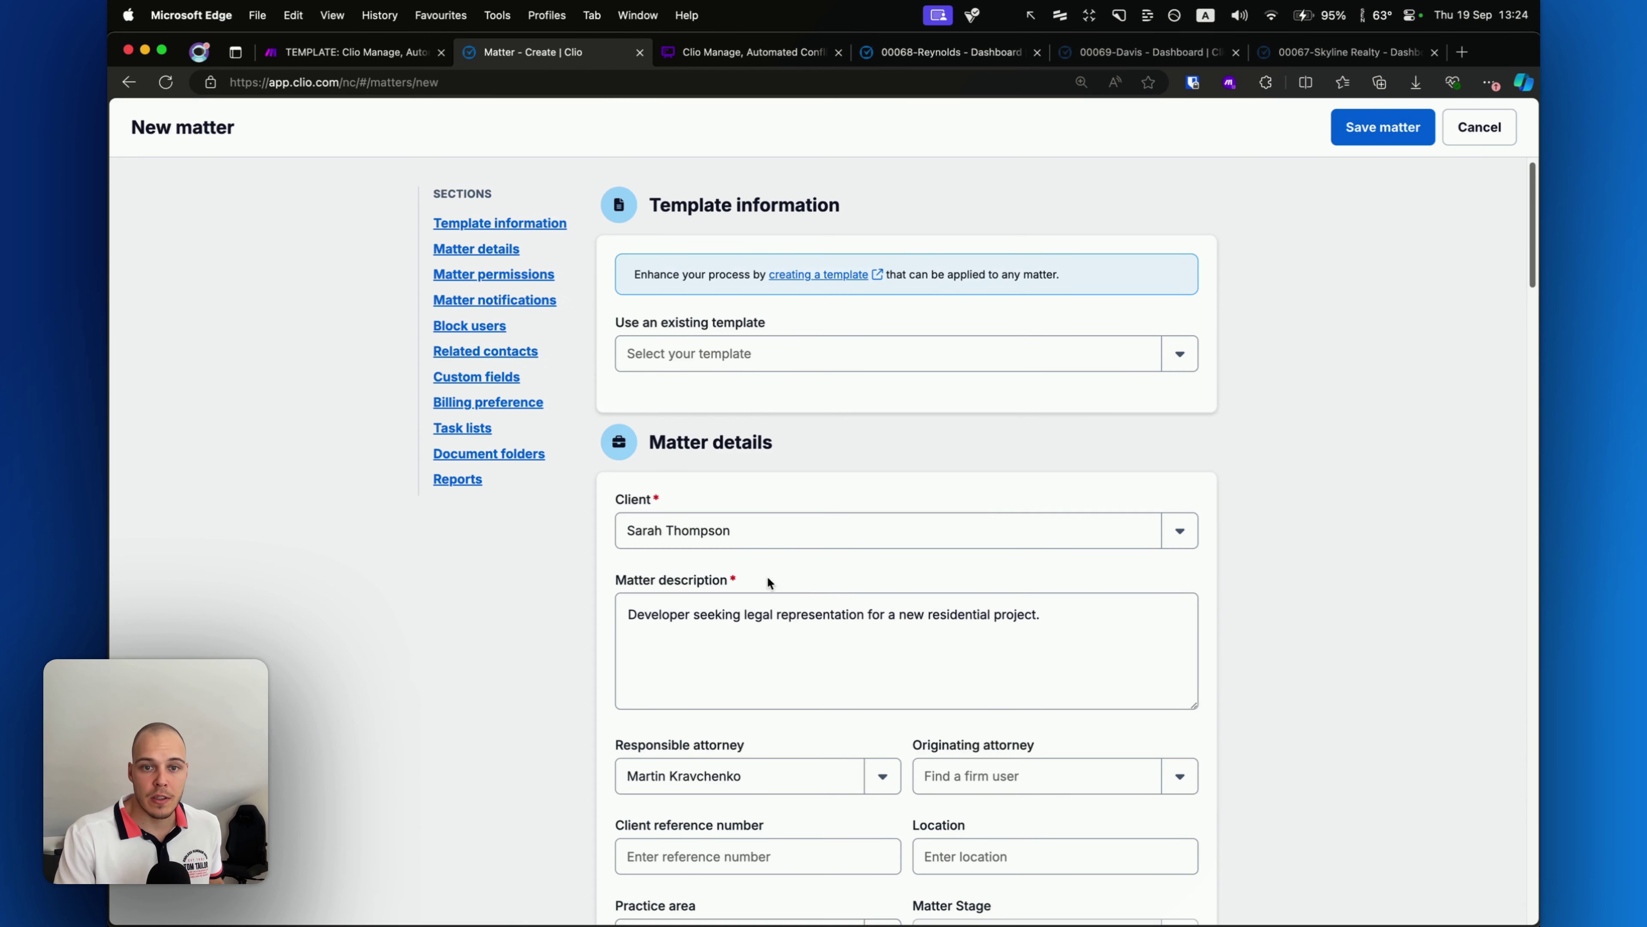
scroll(774, 559, down, 1)
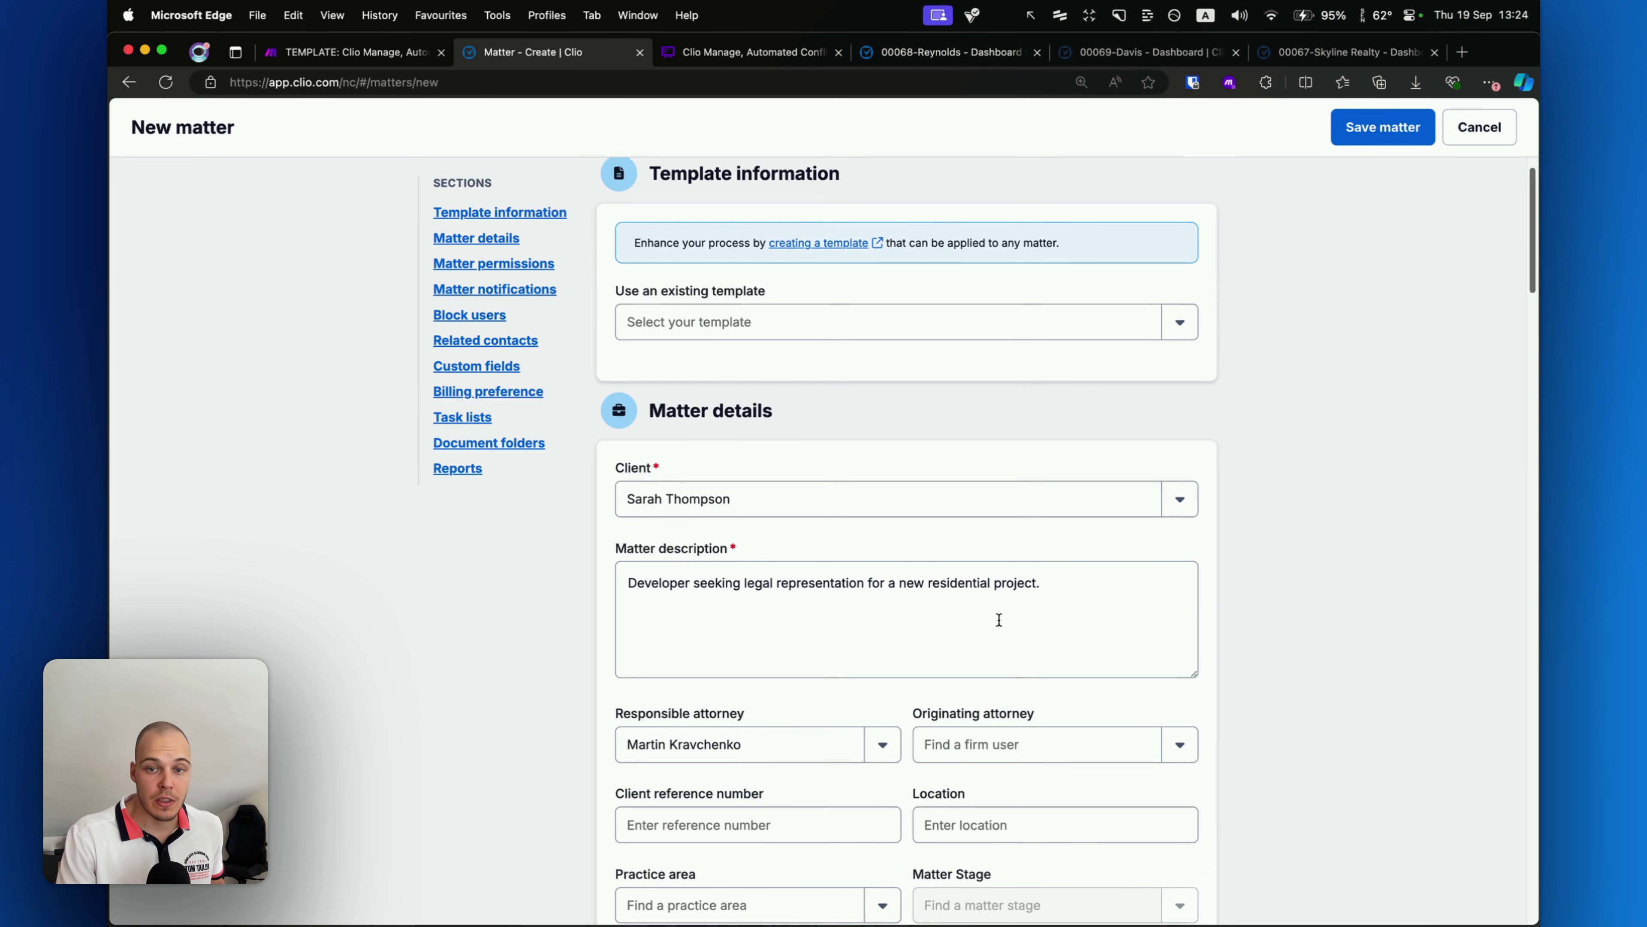
scroll(1206, 626, down, 20)
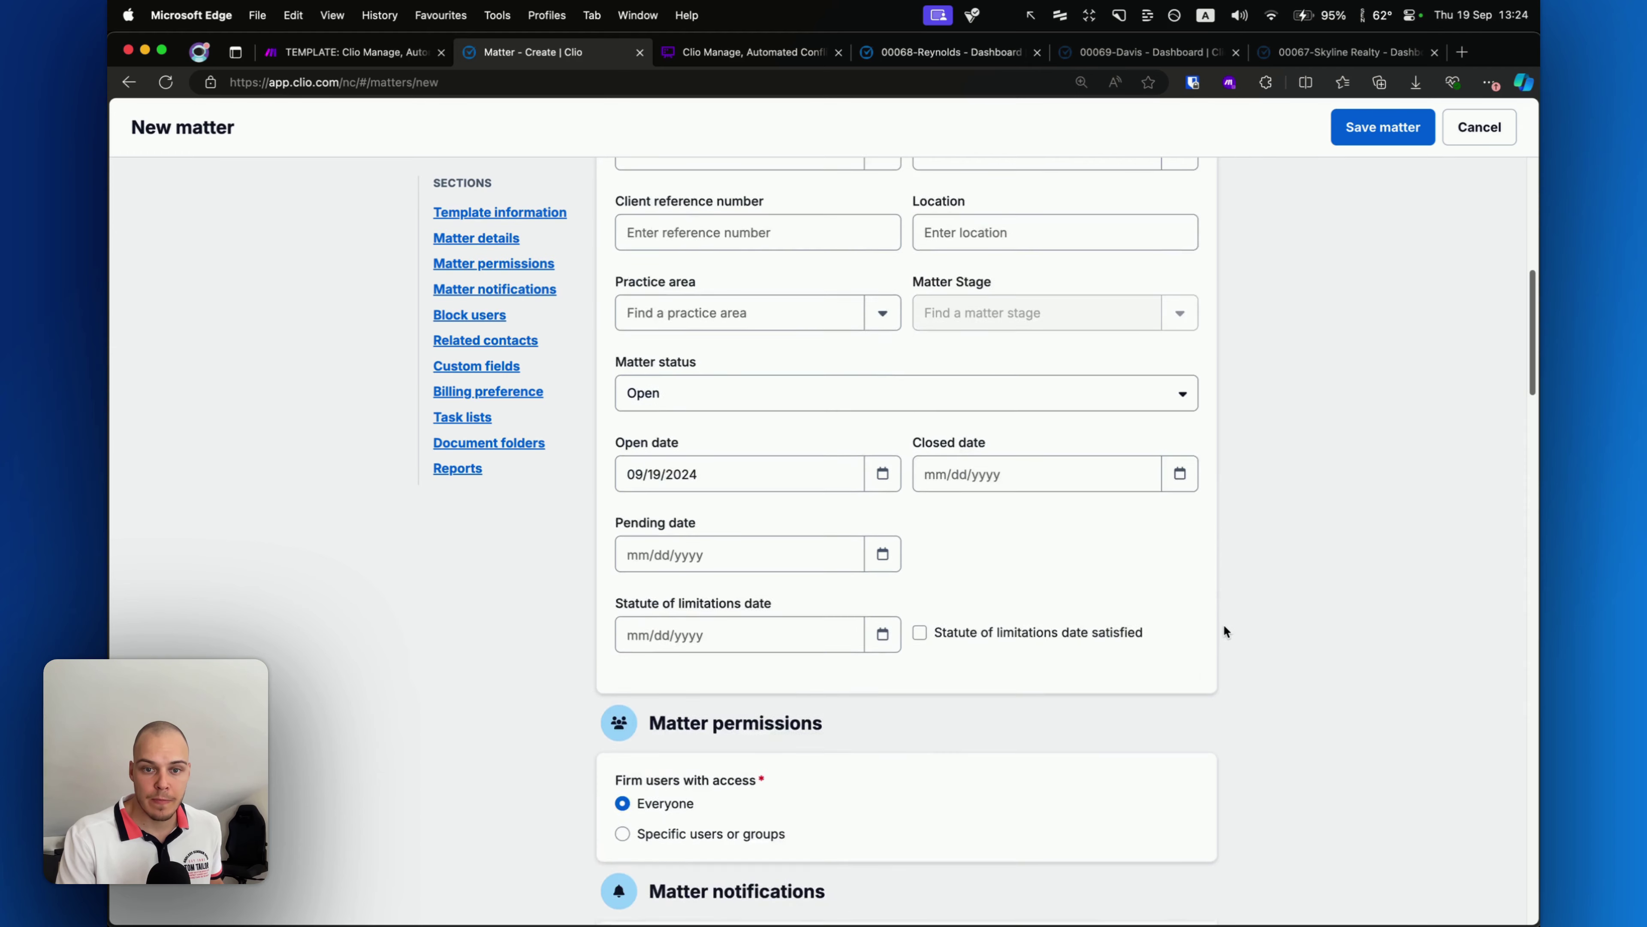
scroll(1224, 626, down, 10)
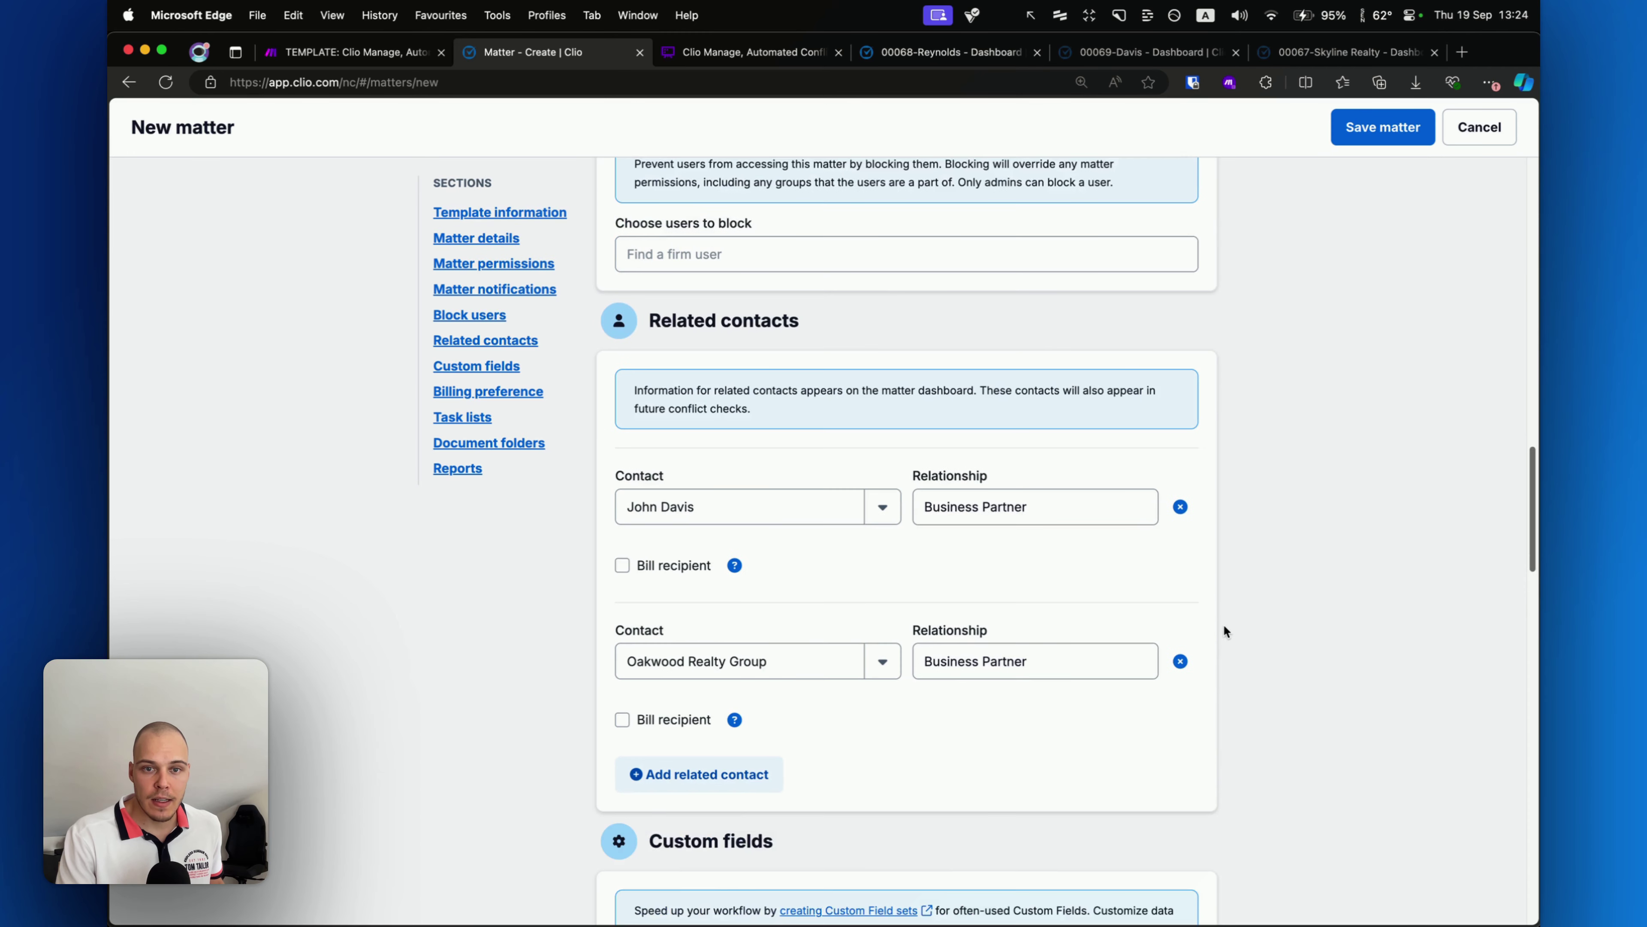
mouse_move(1192, 789)
mouse_down()
mouse_move(1033, 552)
mouse_move(872, 416)
mouse_move(761, 435)
mouse_move(816, 443)
mouse_up()
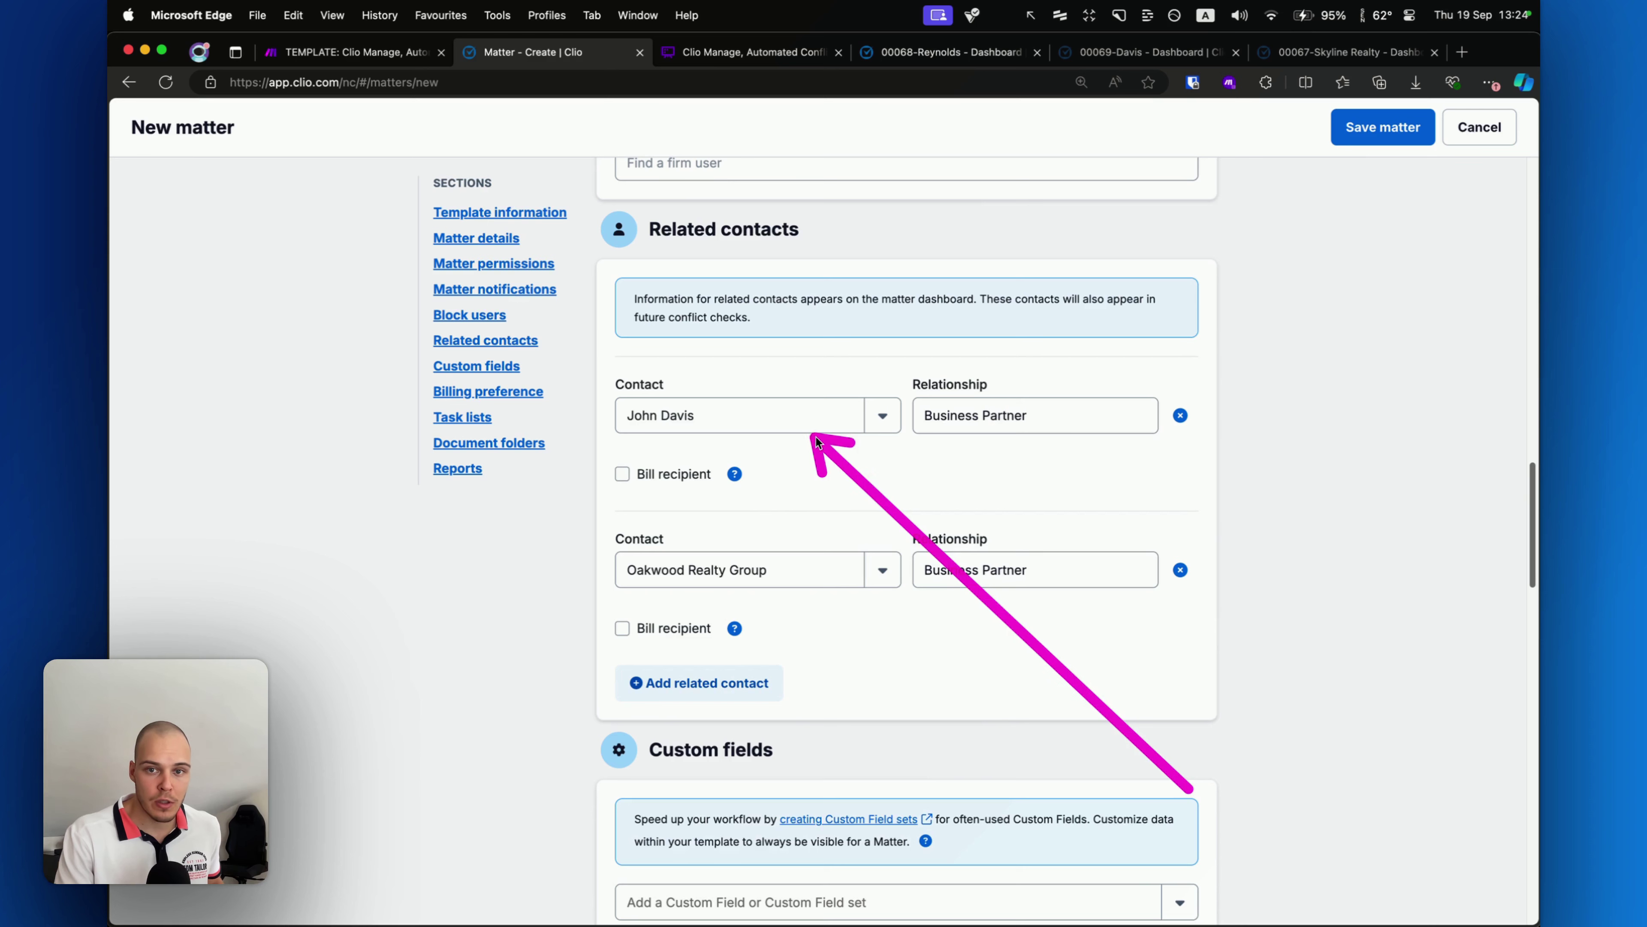
mouse_move(1192, 789)
mouse_down()
mouse_move(1051, 428)
mouse_move(775, 631)
mouse_move(787, 596)
mouse_move(632, 572)
mouse_move(778, 594)
mouse_move(1018, 585)
mouse_up()
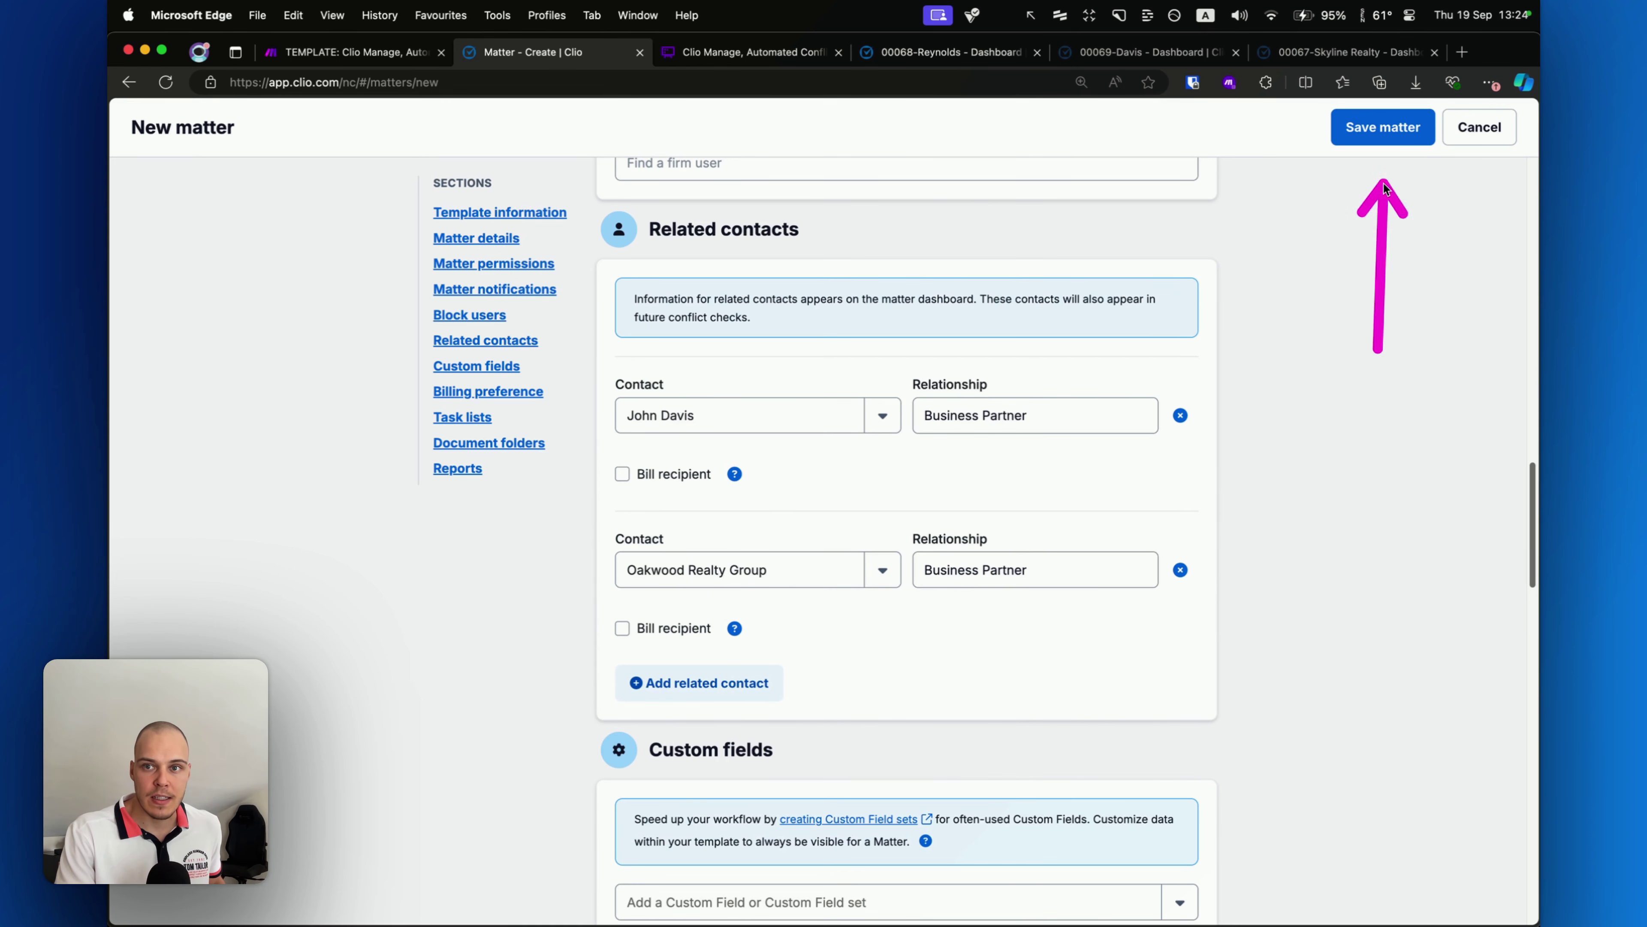
click(1388, 126)
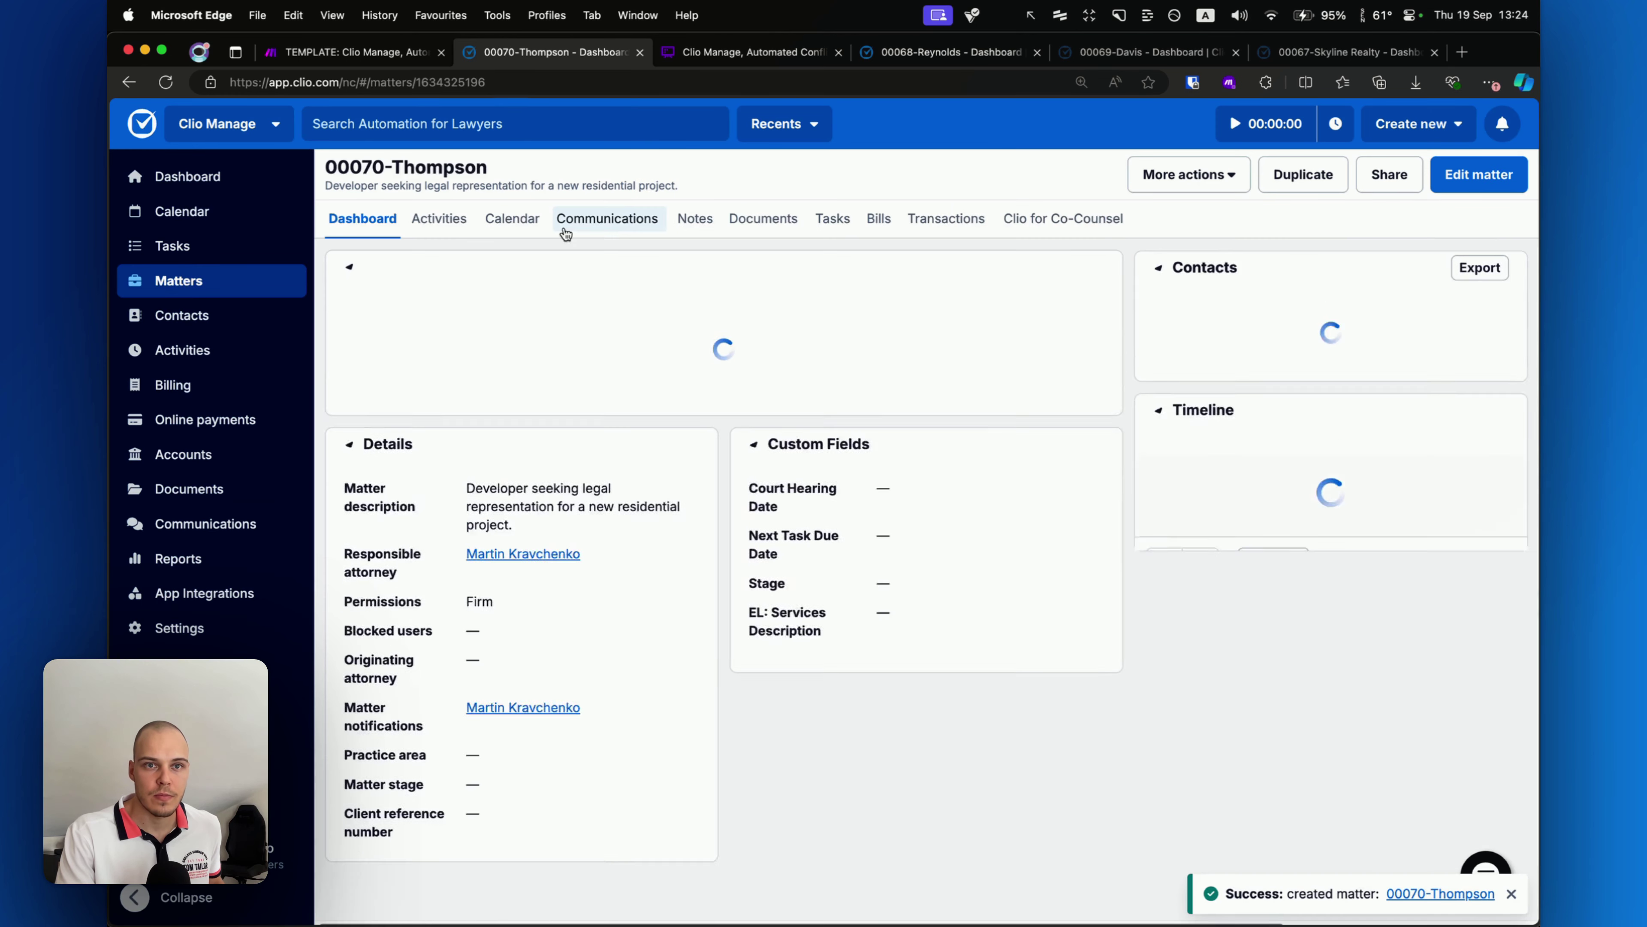
Review the newly created matter's dashboard, then check the scenario's latest run in Make, including both Create Task modules.
drag(551, 365, 379, 187)
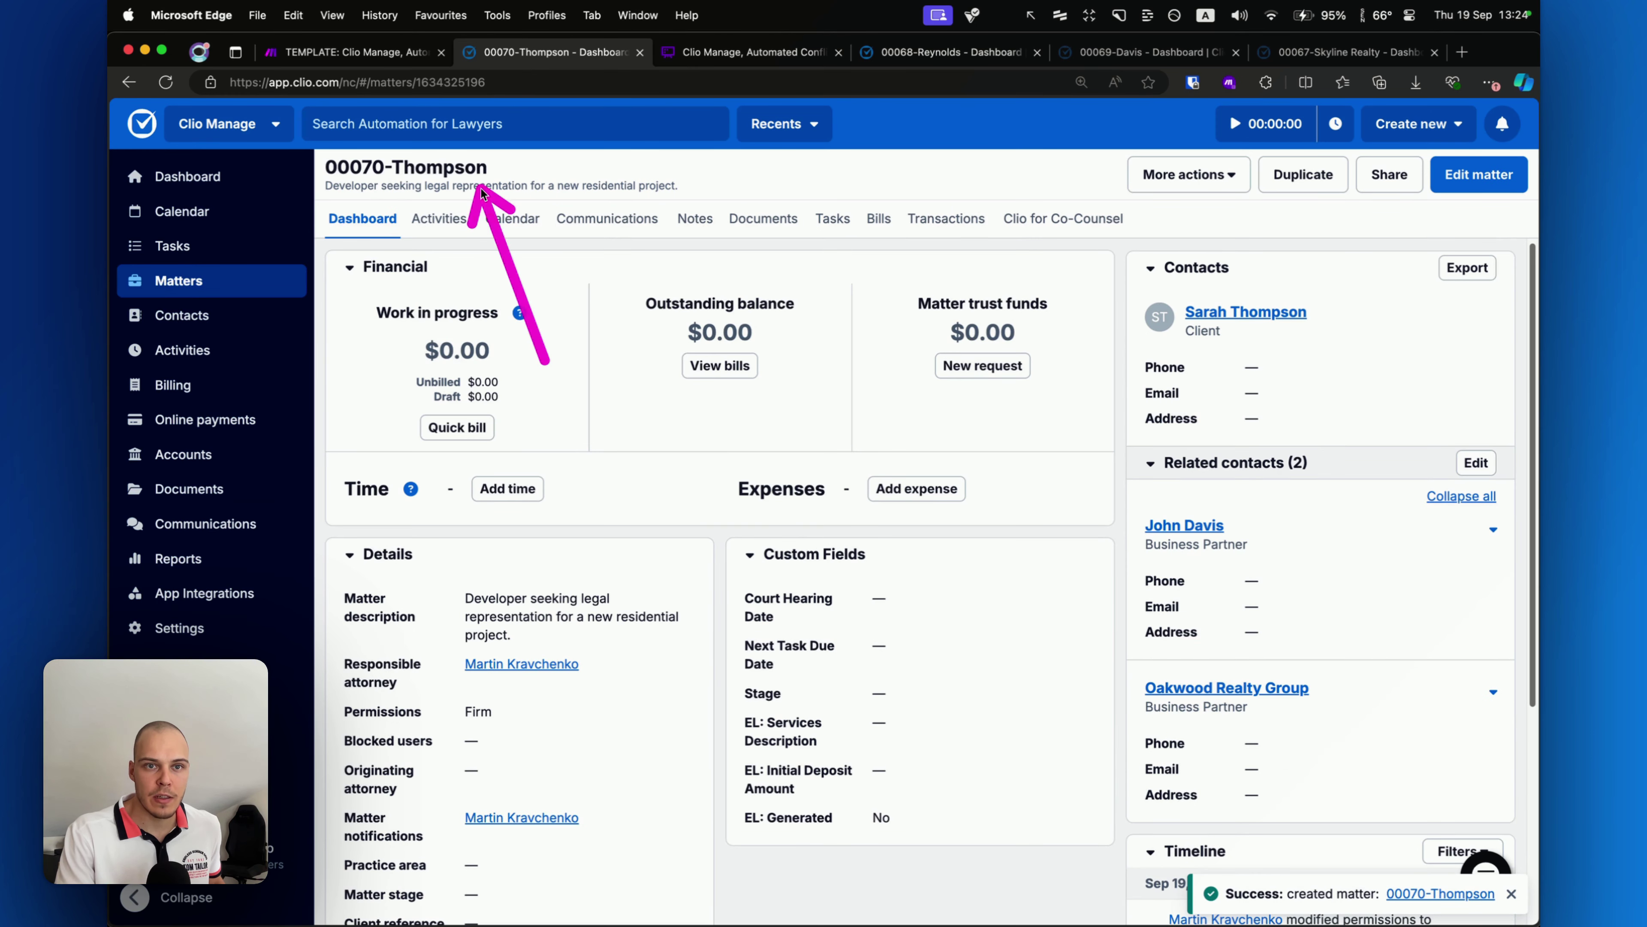
click(395, 56)
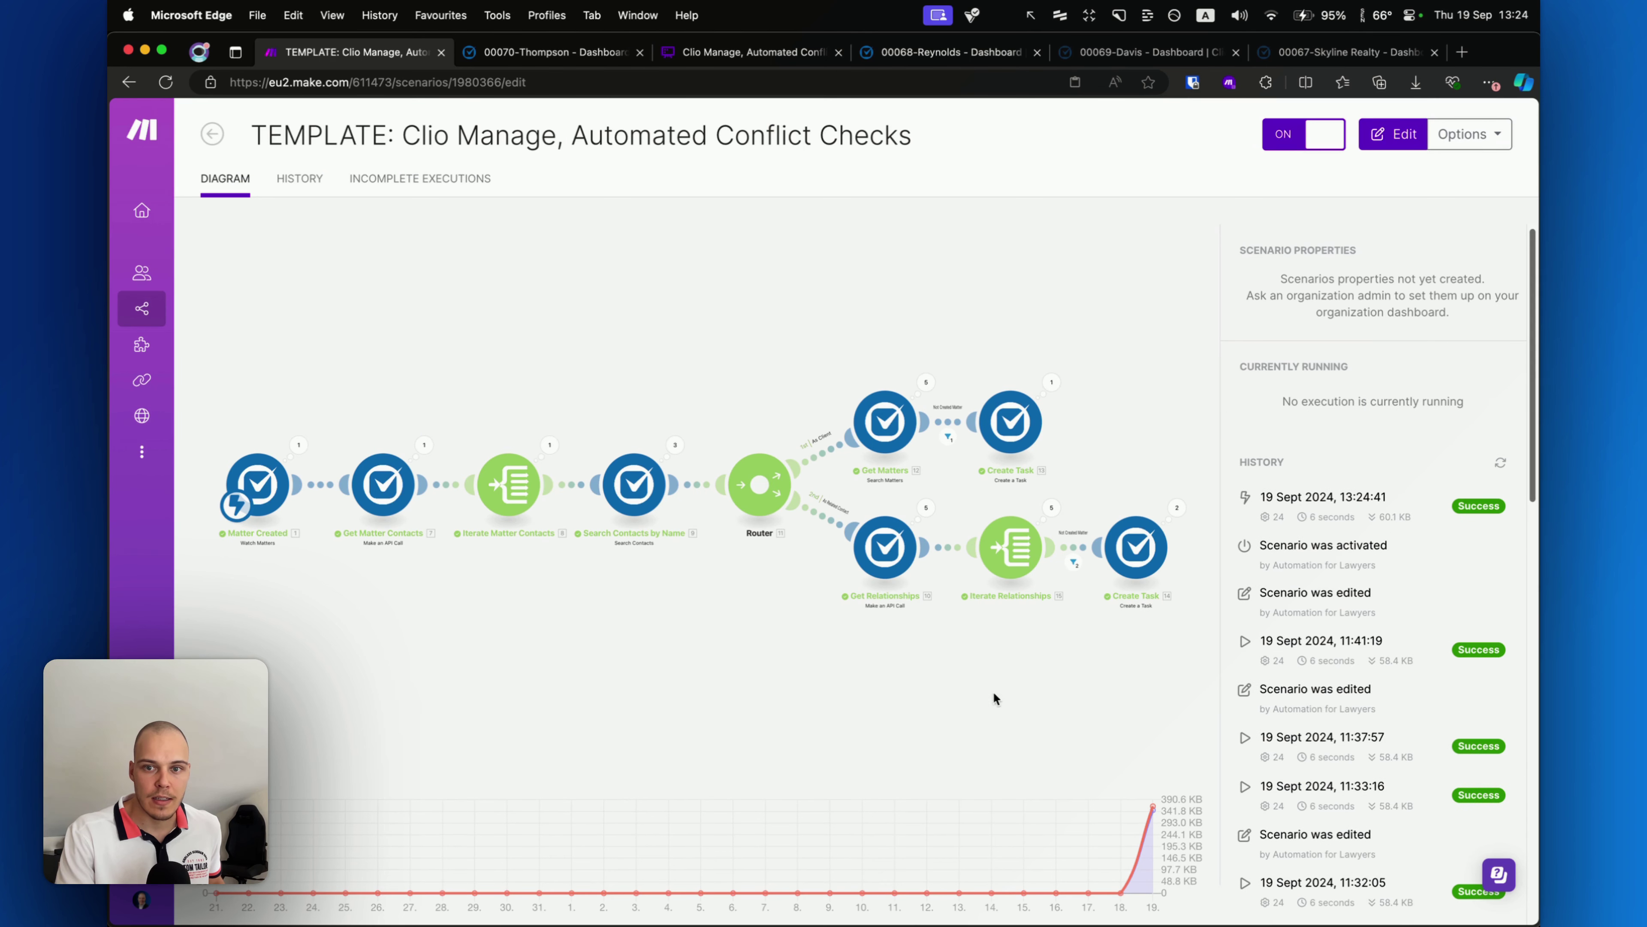
mouse_move(1067, 708)
mouse_down()
mouse_move(1145, 350)
mouse_move(1269, 515)
mouse_move(1307, 497)
mouse_up()
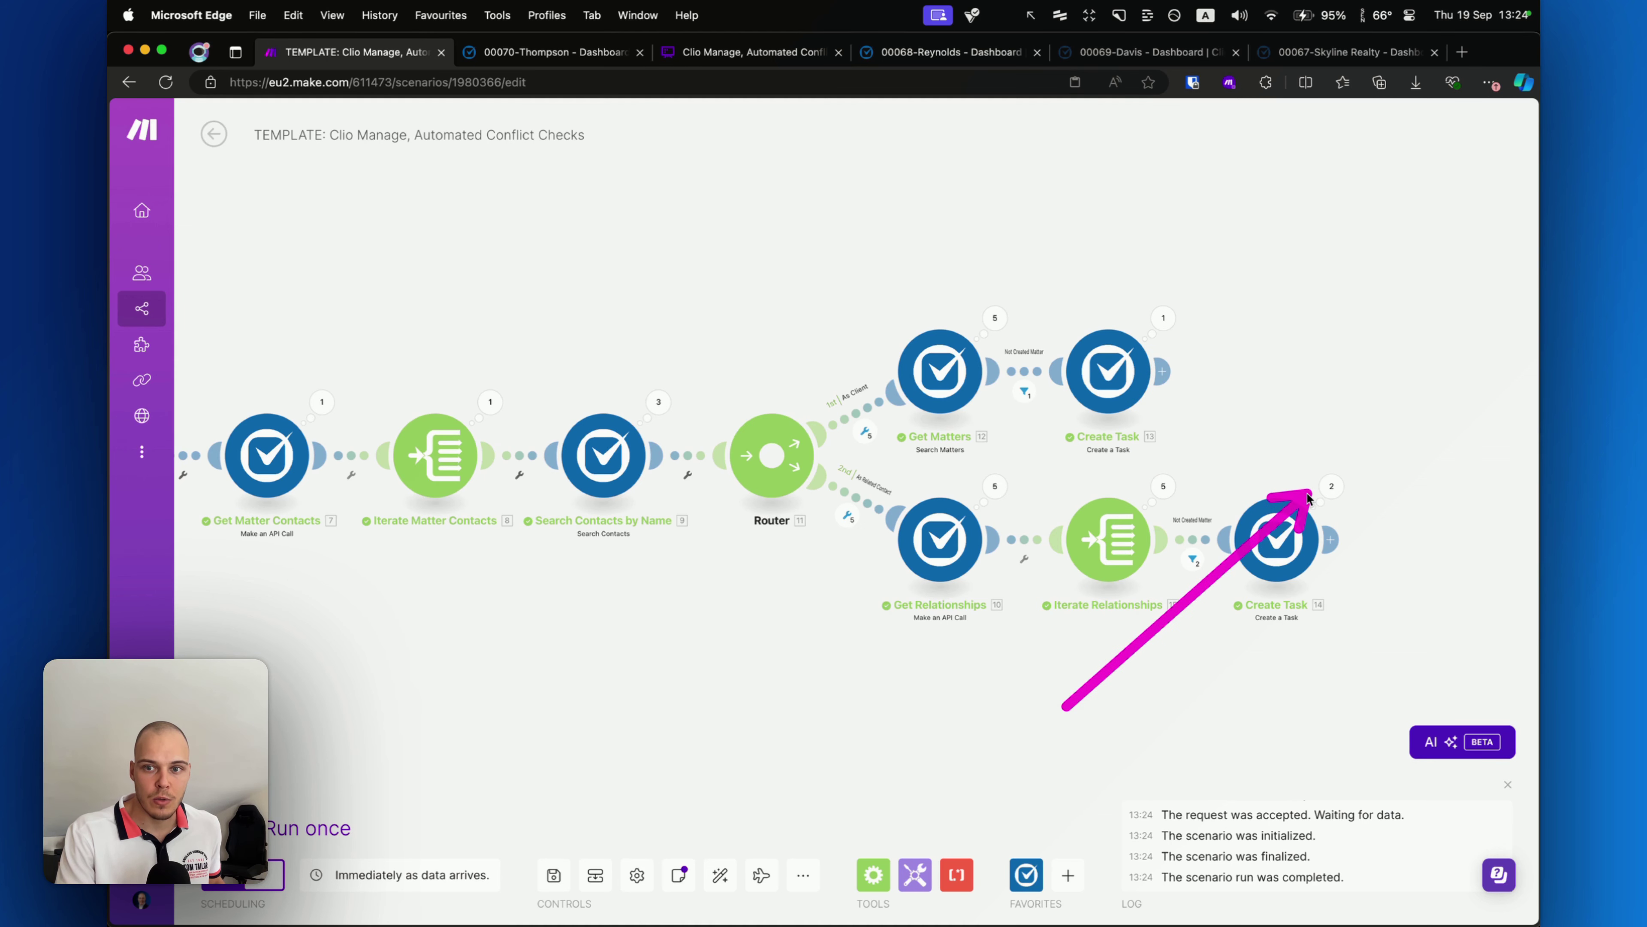
Return to the new matter in Clio and examine the names and descriptions of its potential conflict tasks.
click(598, 59)
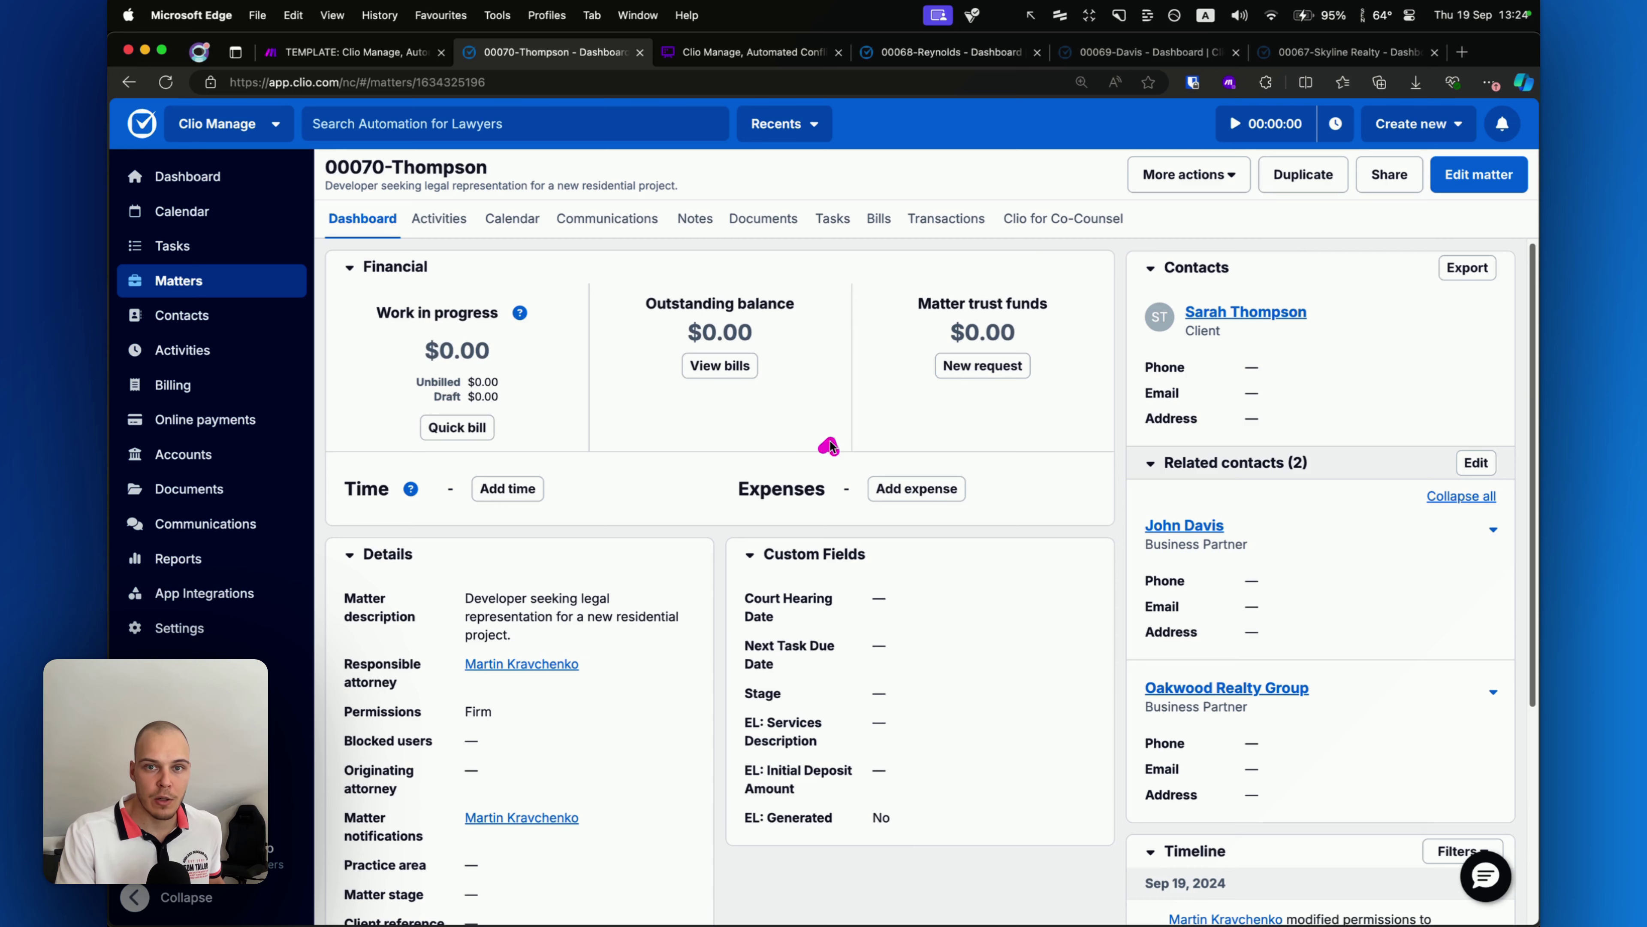
drag(830, 448, 838, 252)
click(833, 219)
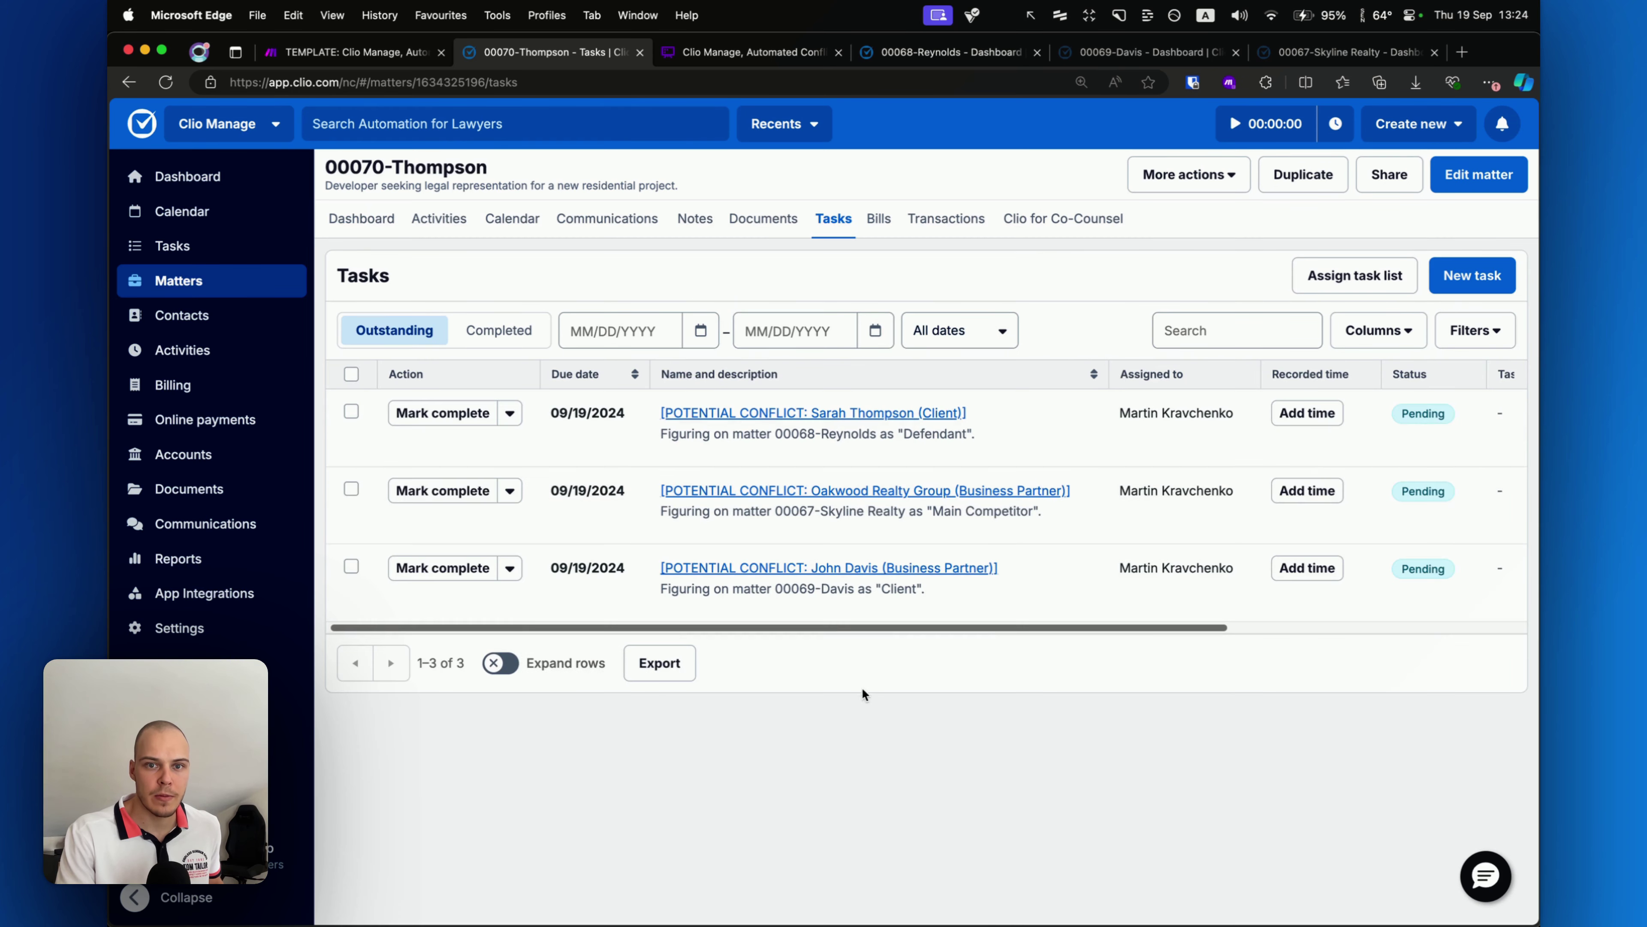
drag(1128, 776, 1003, 443)
mouse_move(1180, 775)
mouse_down()
mouse_move(988, 487)
mouse_move(984, 618)
mouse_up()
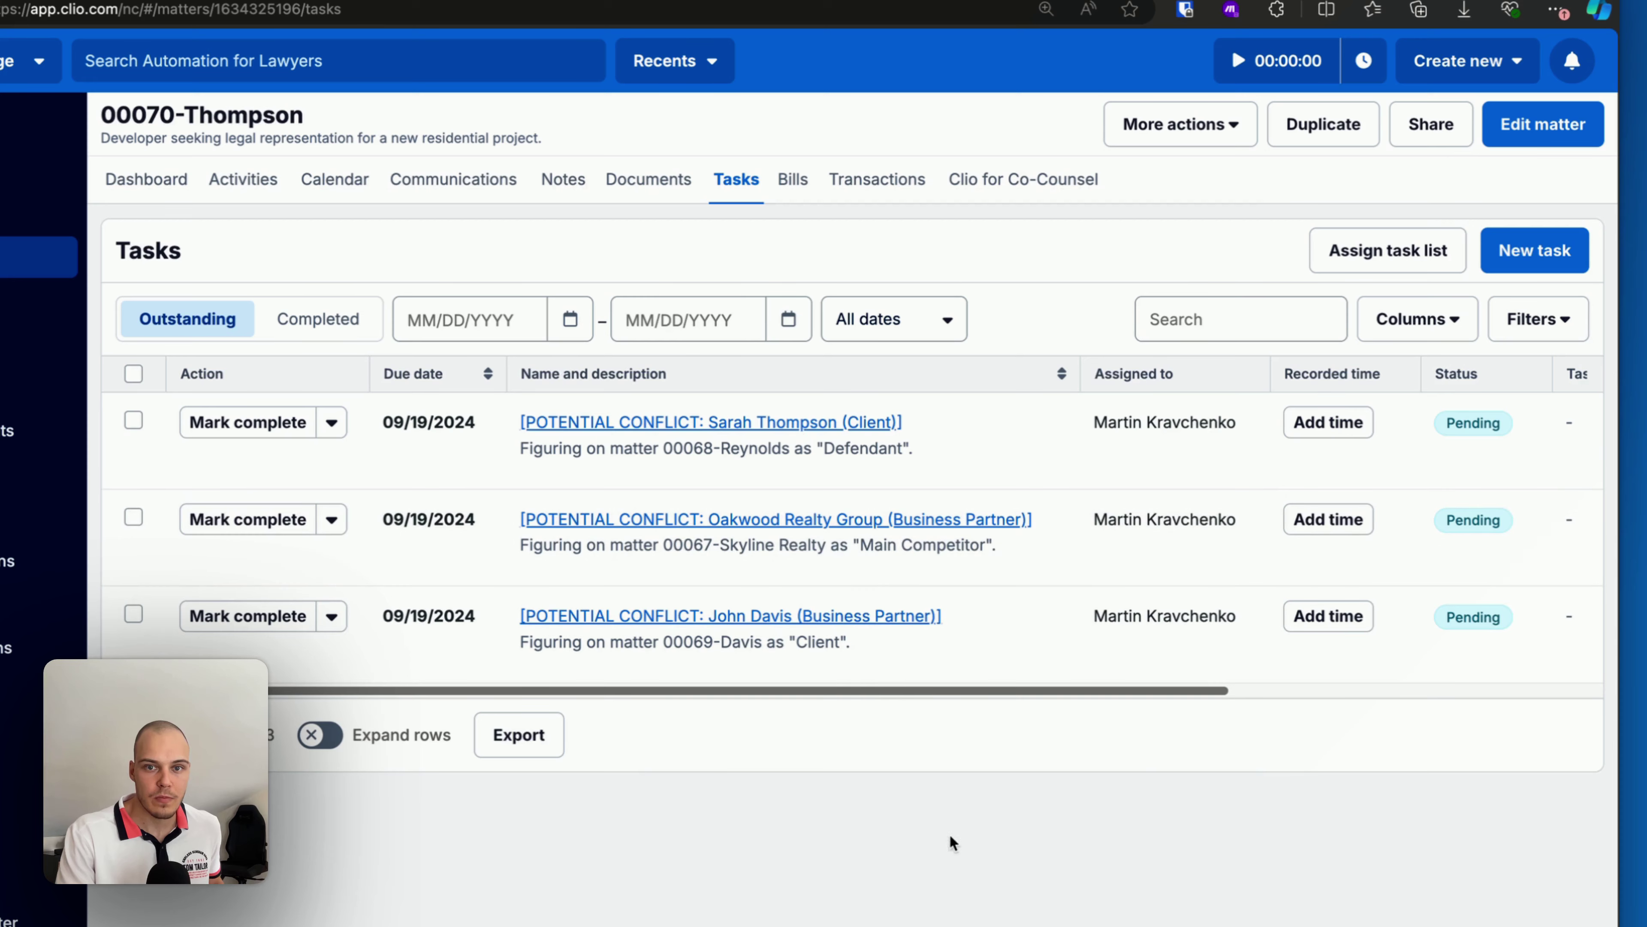
mouse_move(892, 836)
mouse_down()
mouse_move(833, 473)
mouse_move(861, 447)
mouse_move(838, 470)
mouse_move(772, 471)
mouse_up()
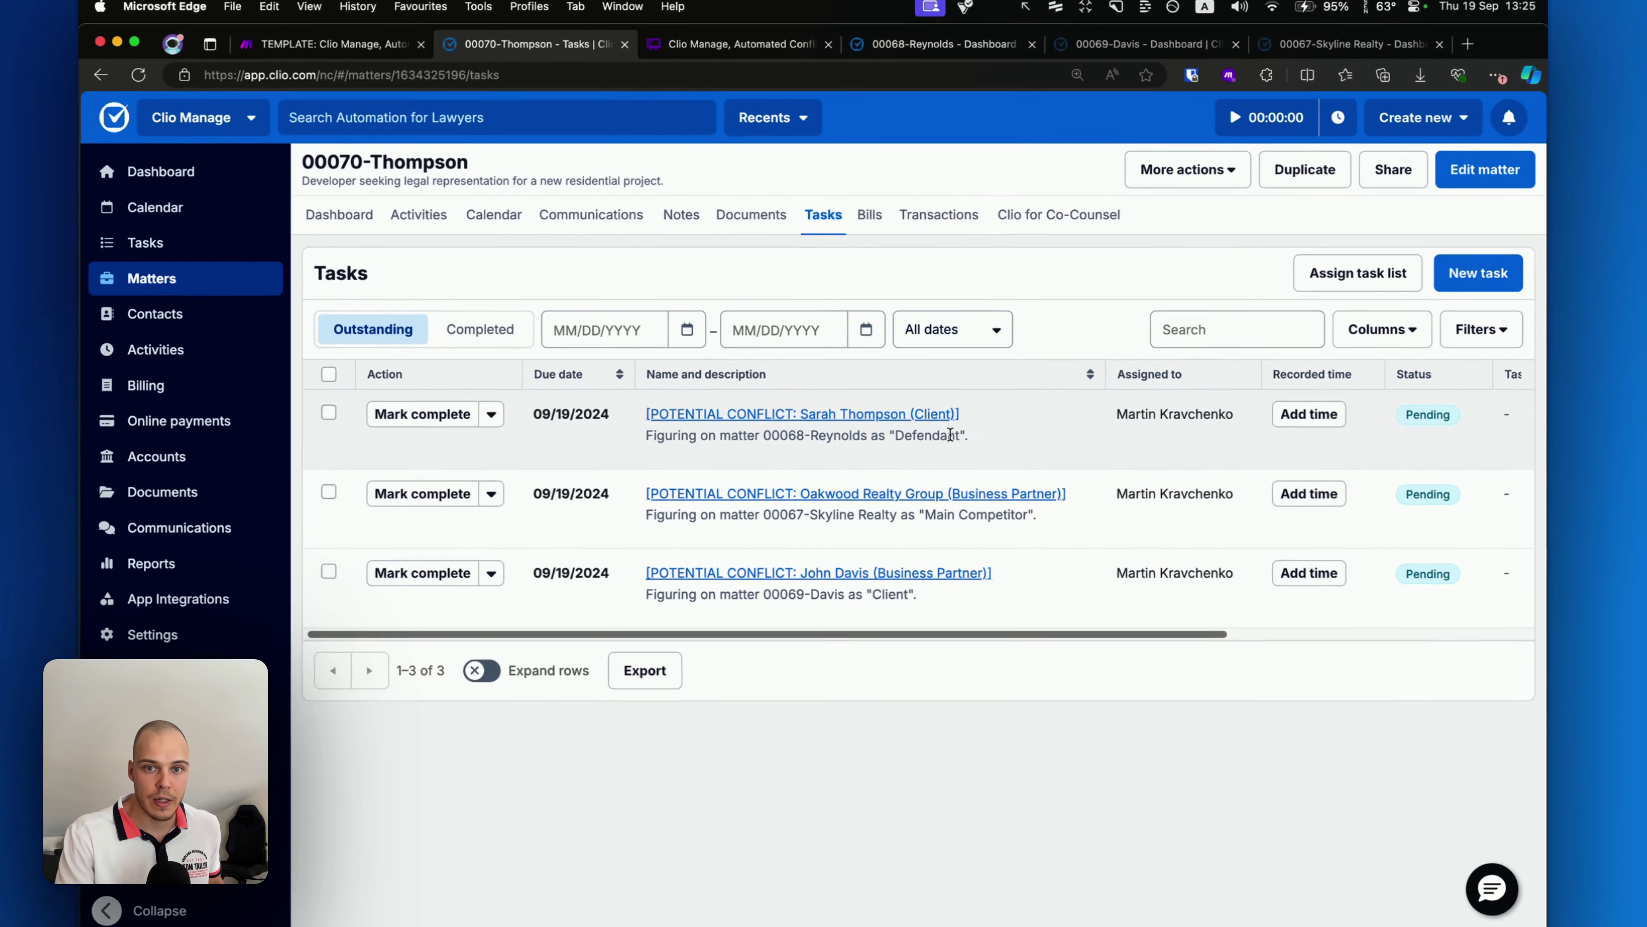
Open the client's potential conflict task, compare its description and matter link with the zoning dispute matter's related contact, and return to the task.
click(869, 422)
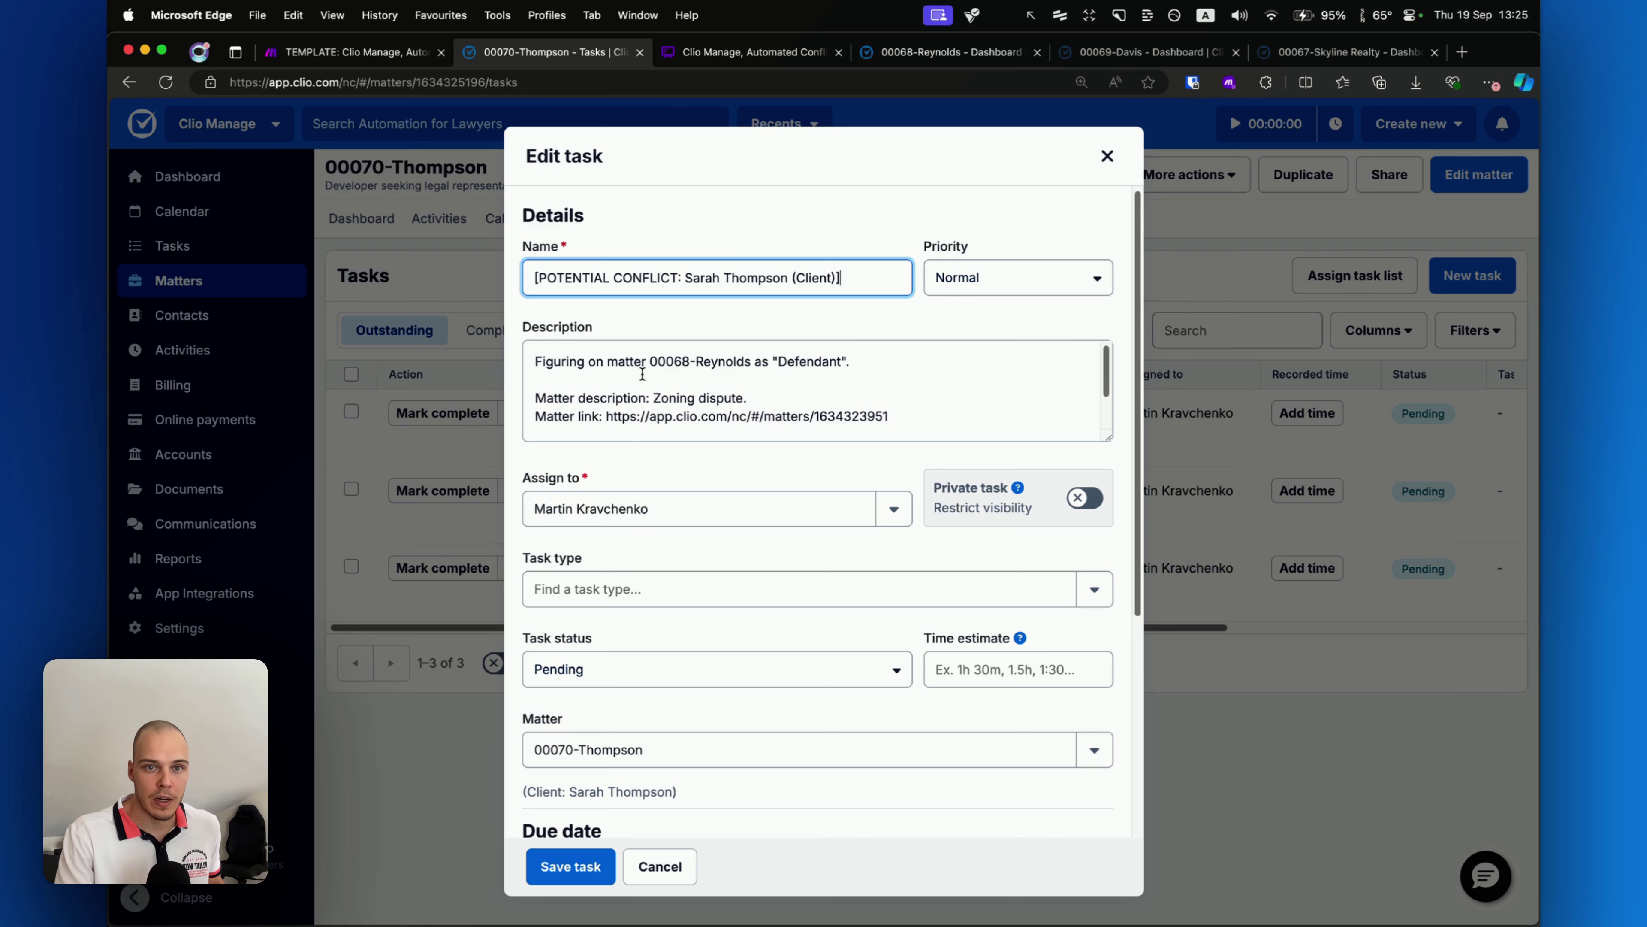
scroll(657, 363, down, 2)
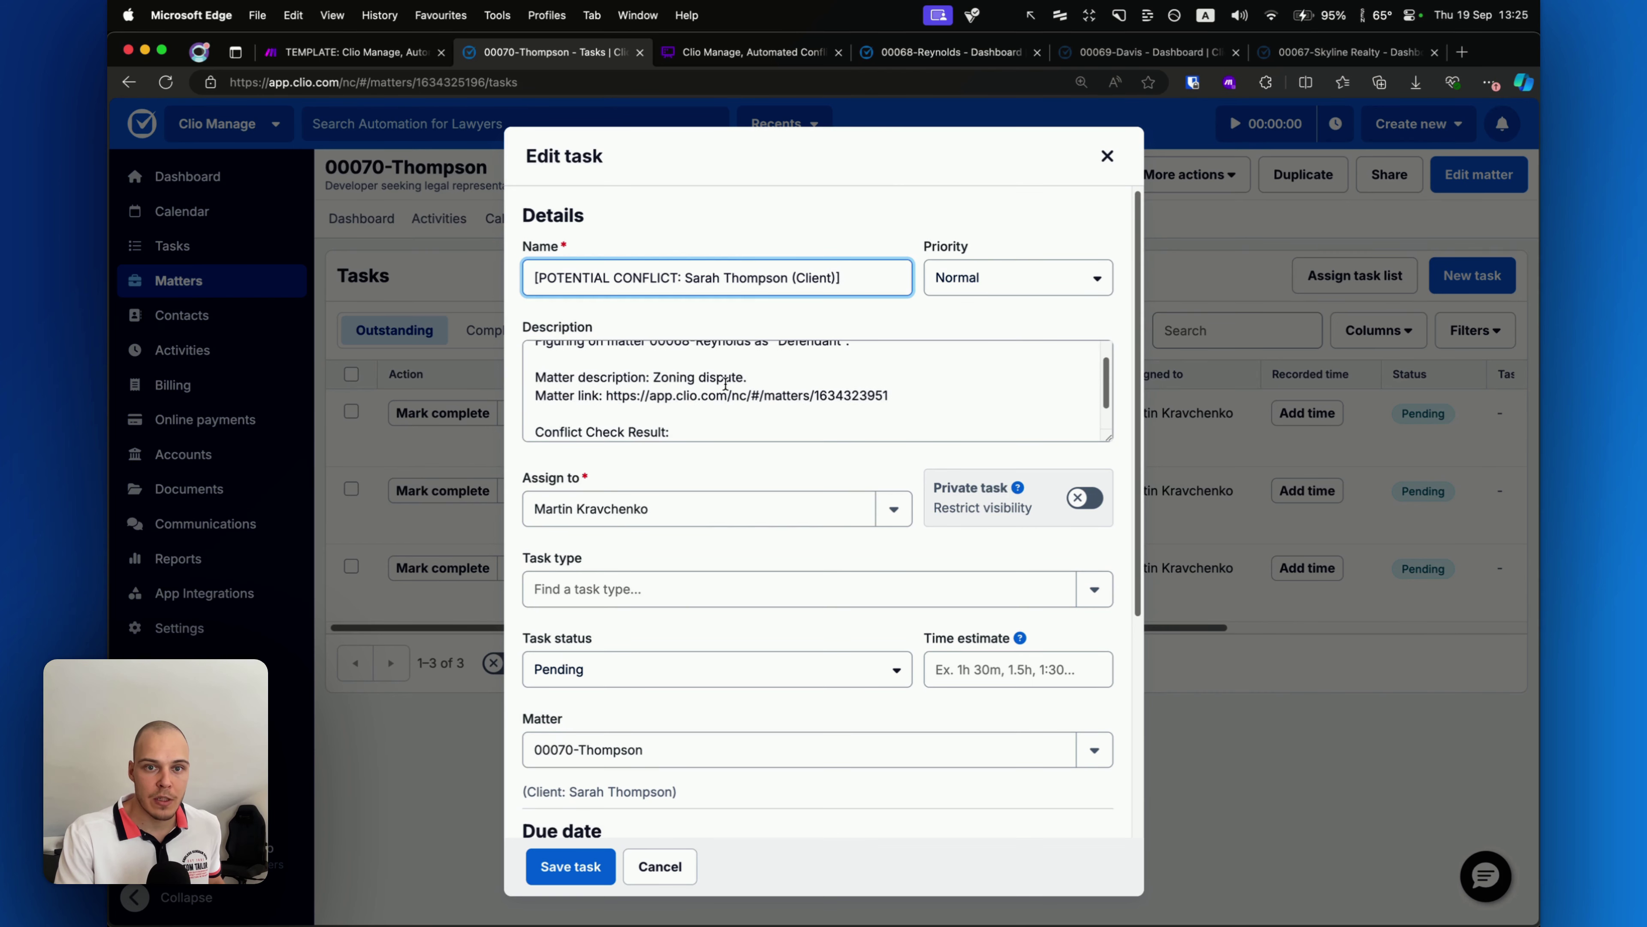
drag(624, 383, 888, 385)
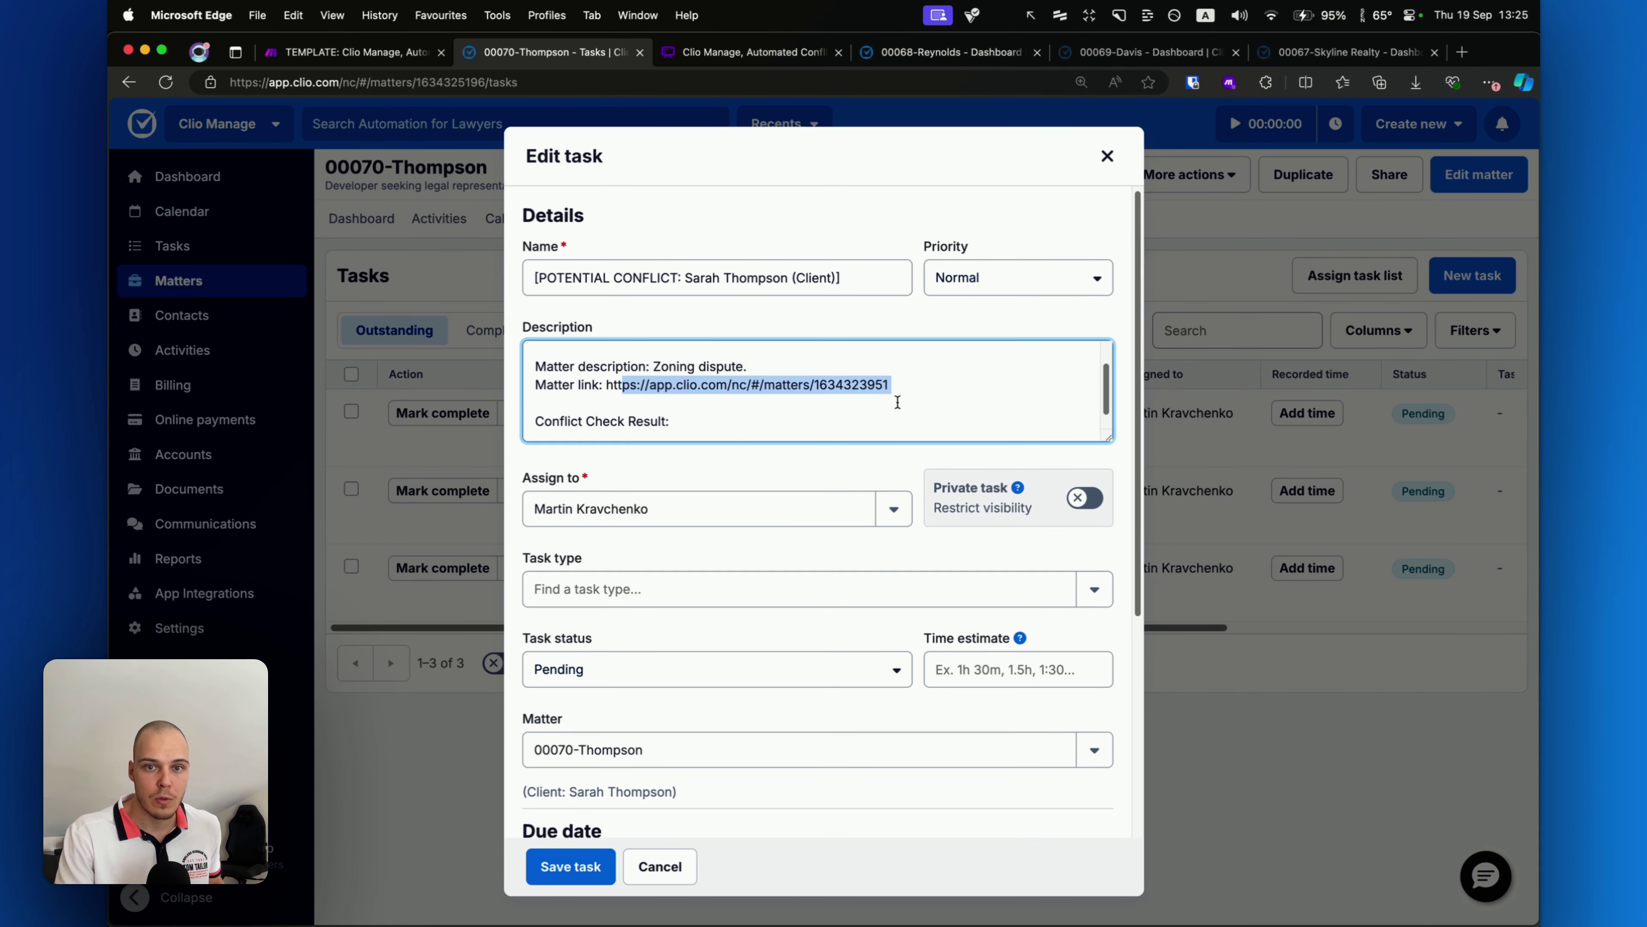
drag(928, 62, 739, 59)
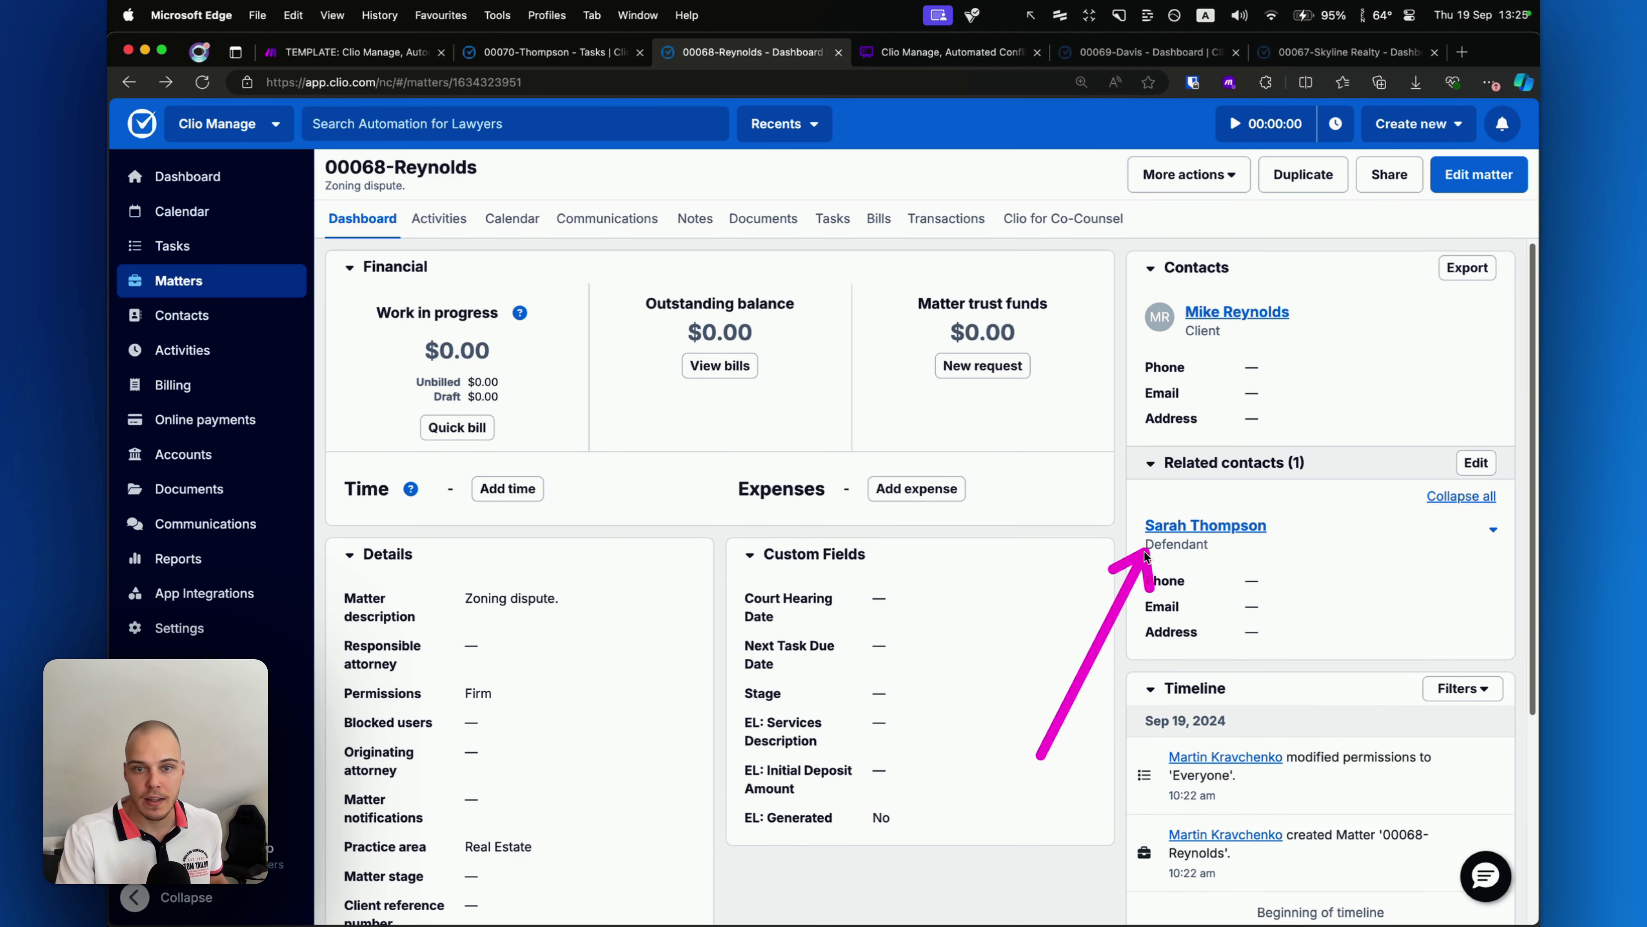
click(578, 53)
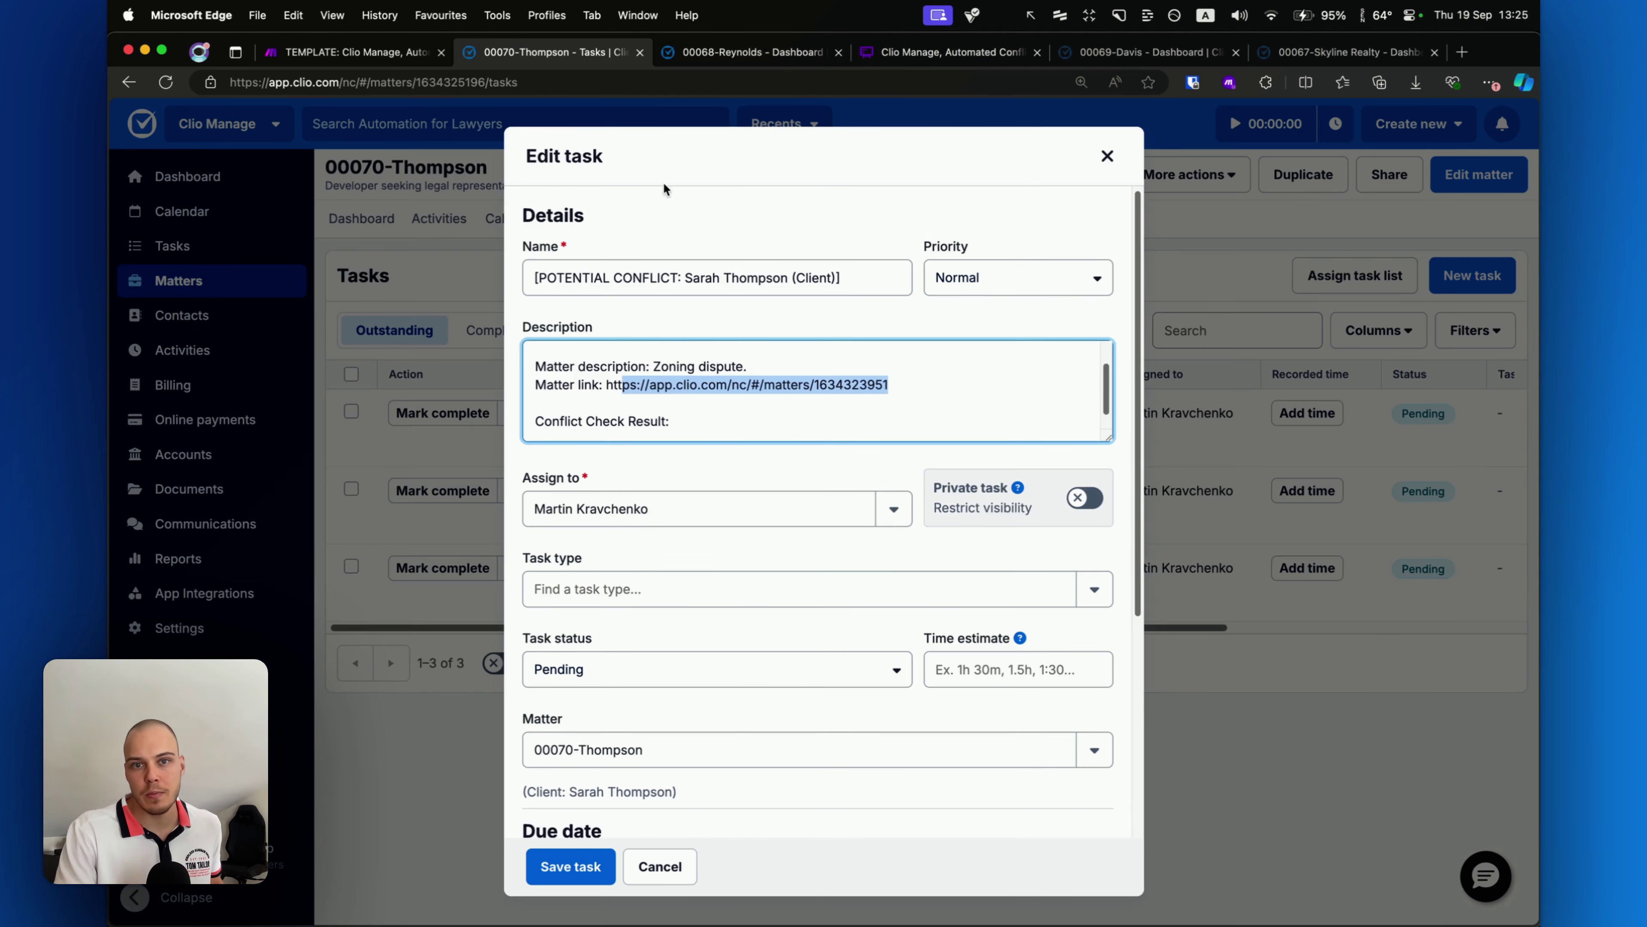
Record "Different person." under Conflict Check Result in the client's potential conflict task, save it, and mark the task complete.
scroll(730, 398, down, 3)
scroll(668, 386, up, 1)
click(667, 383)
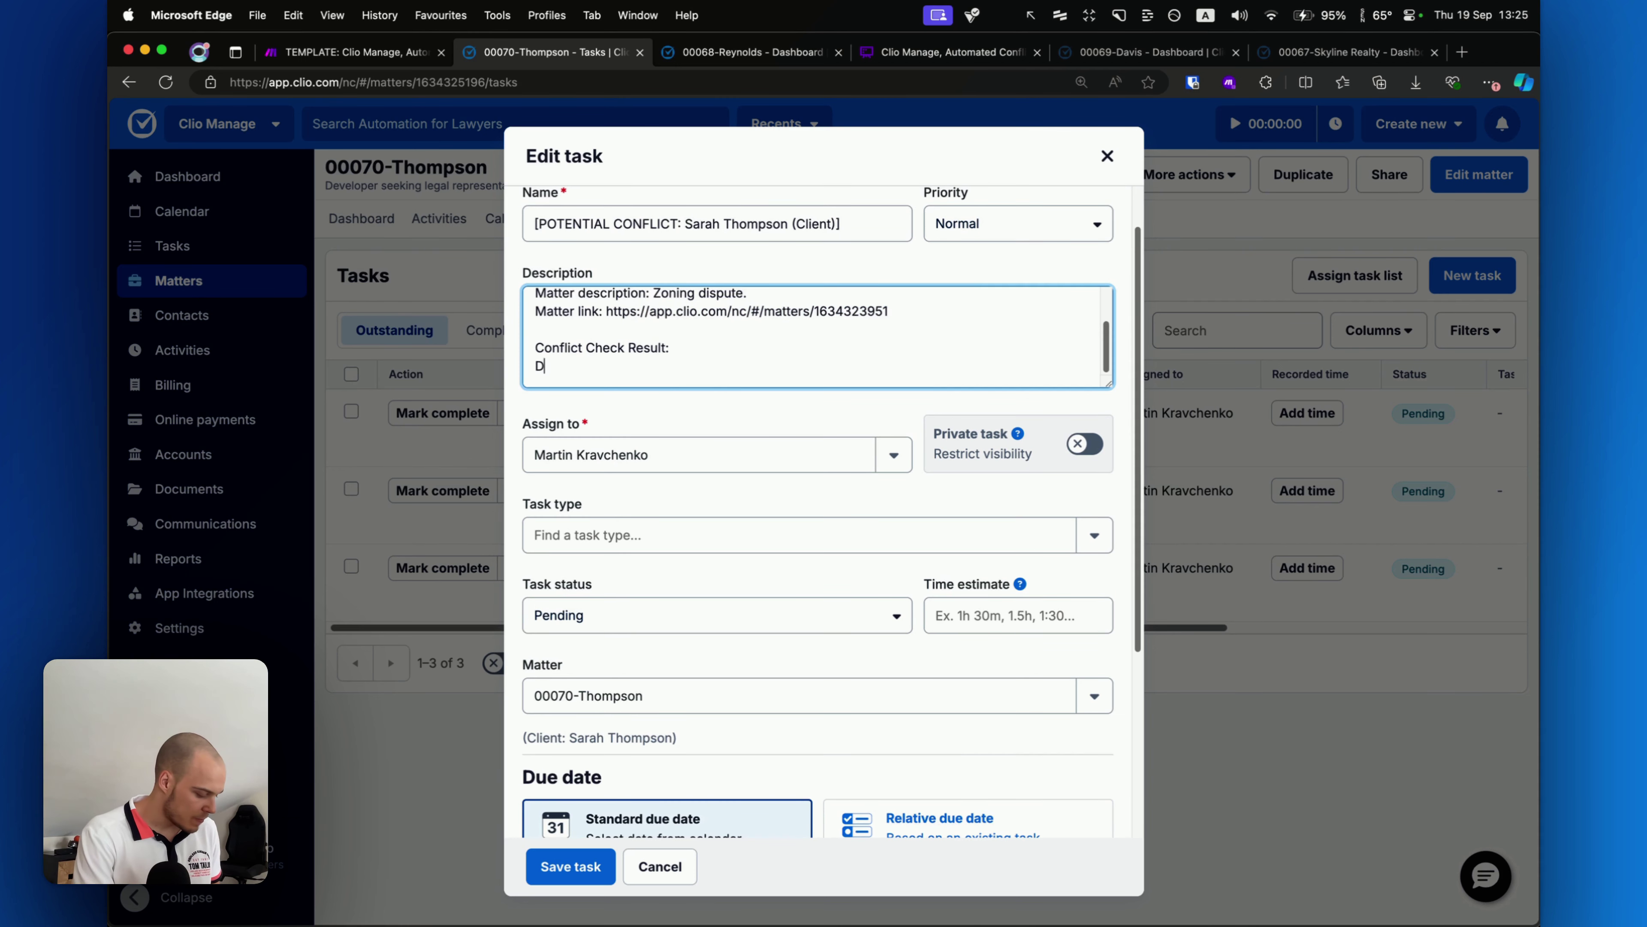
text(Different person.)
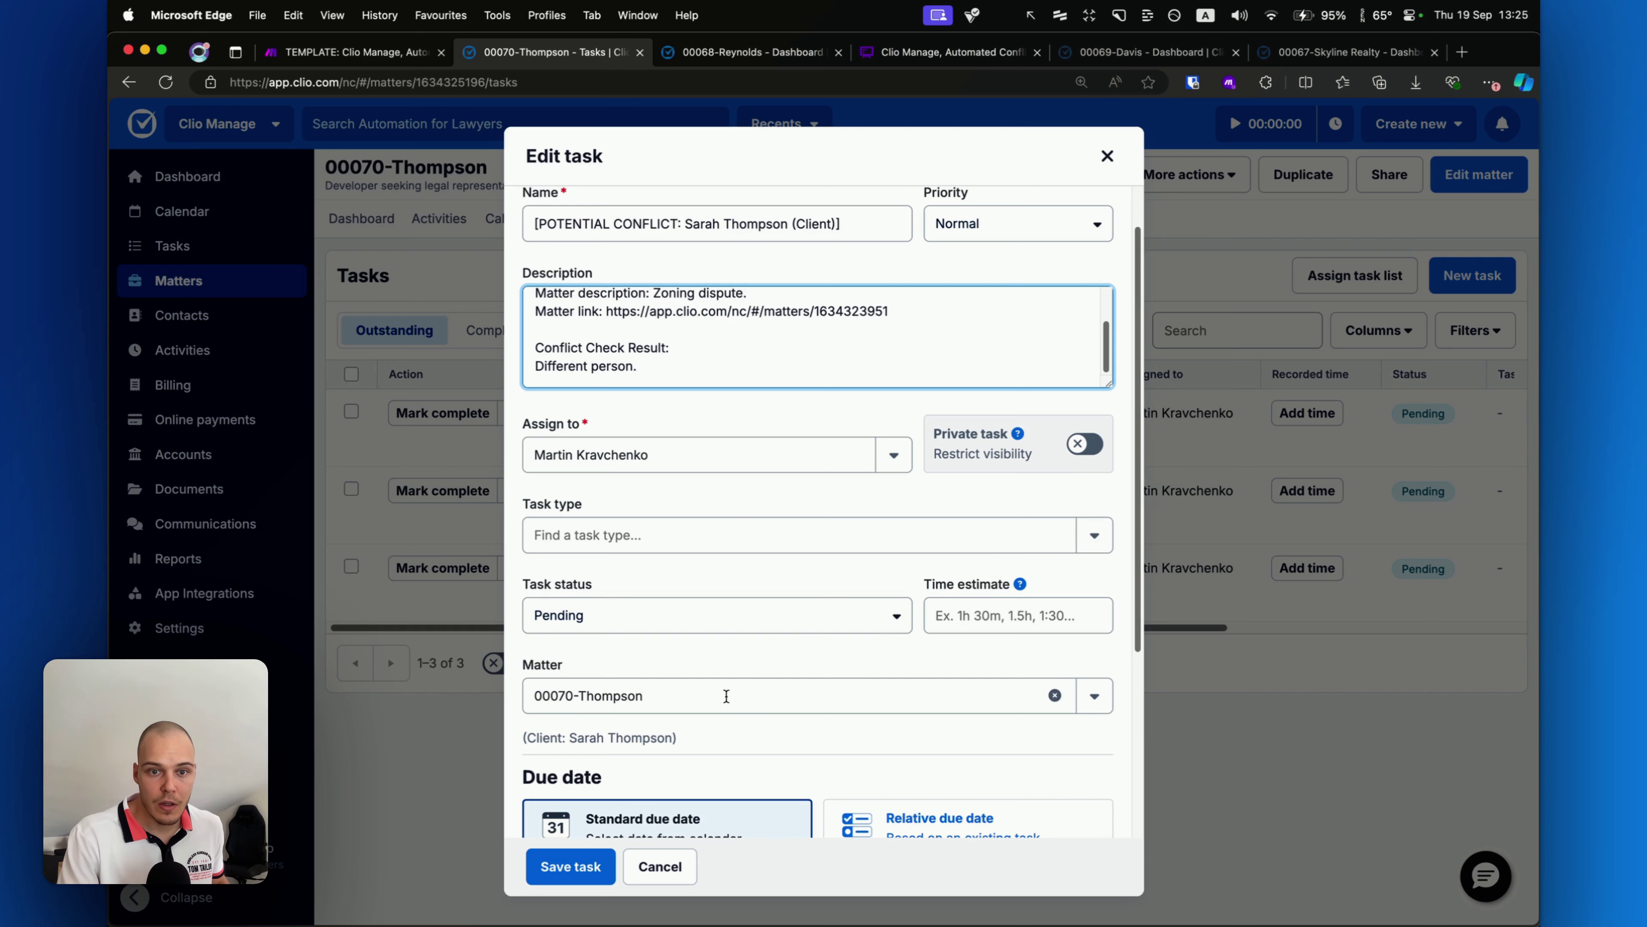
click(558, 881)
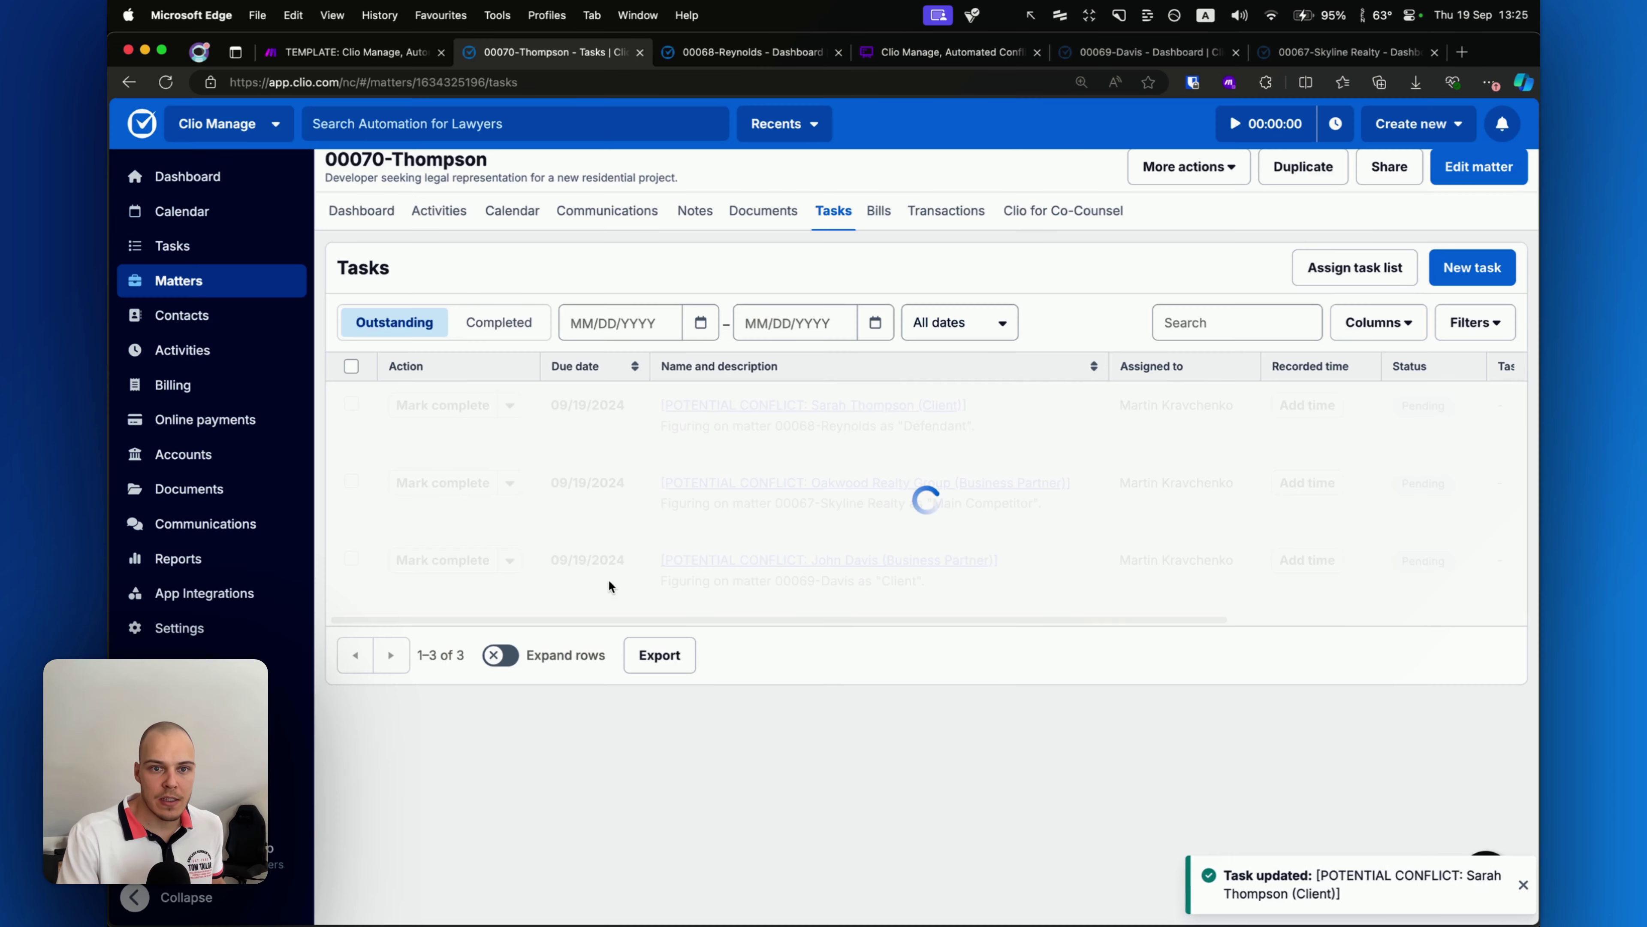
click(443, 405)
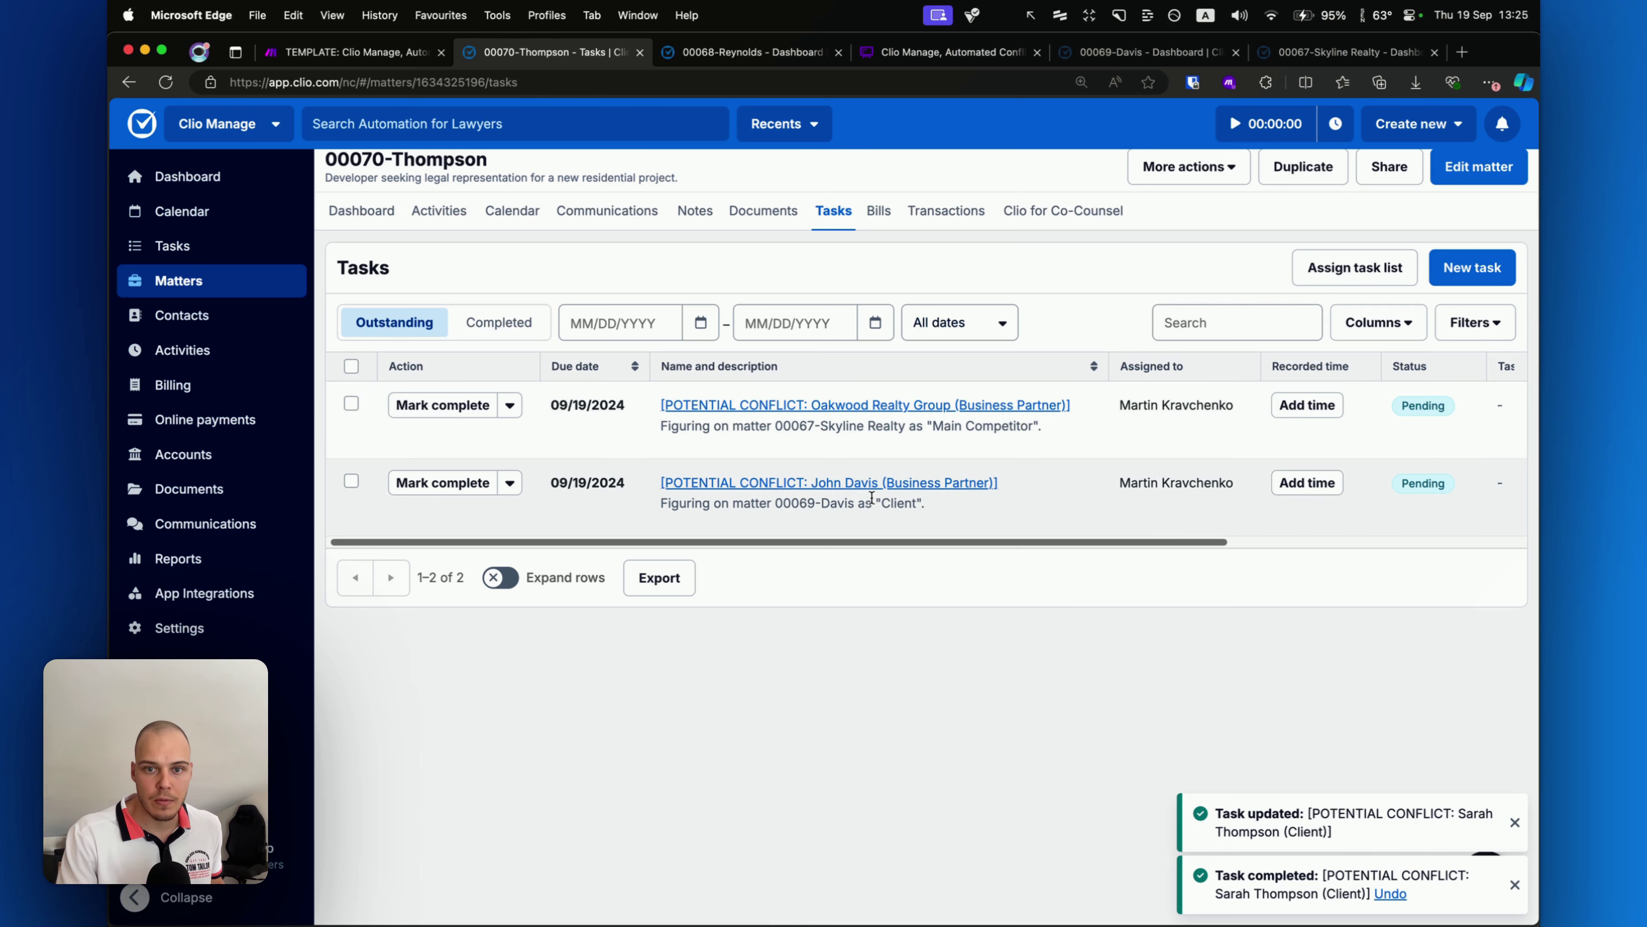
Open the individual business partner's potential conflict task, compare its description with the divorce matter's dashboard, and return to the task.
click(876, 483)
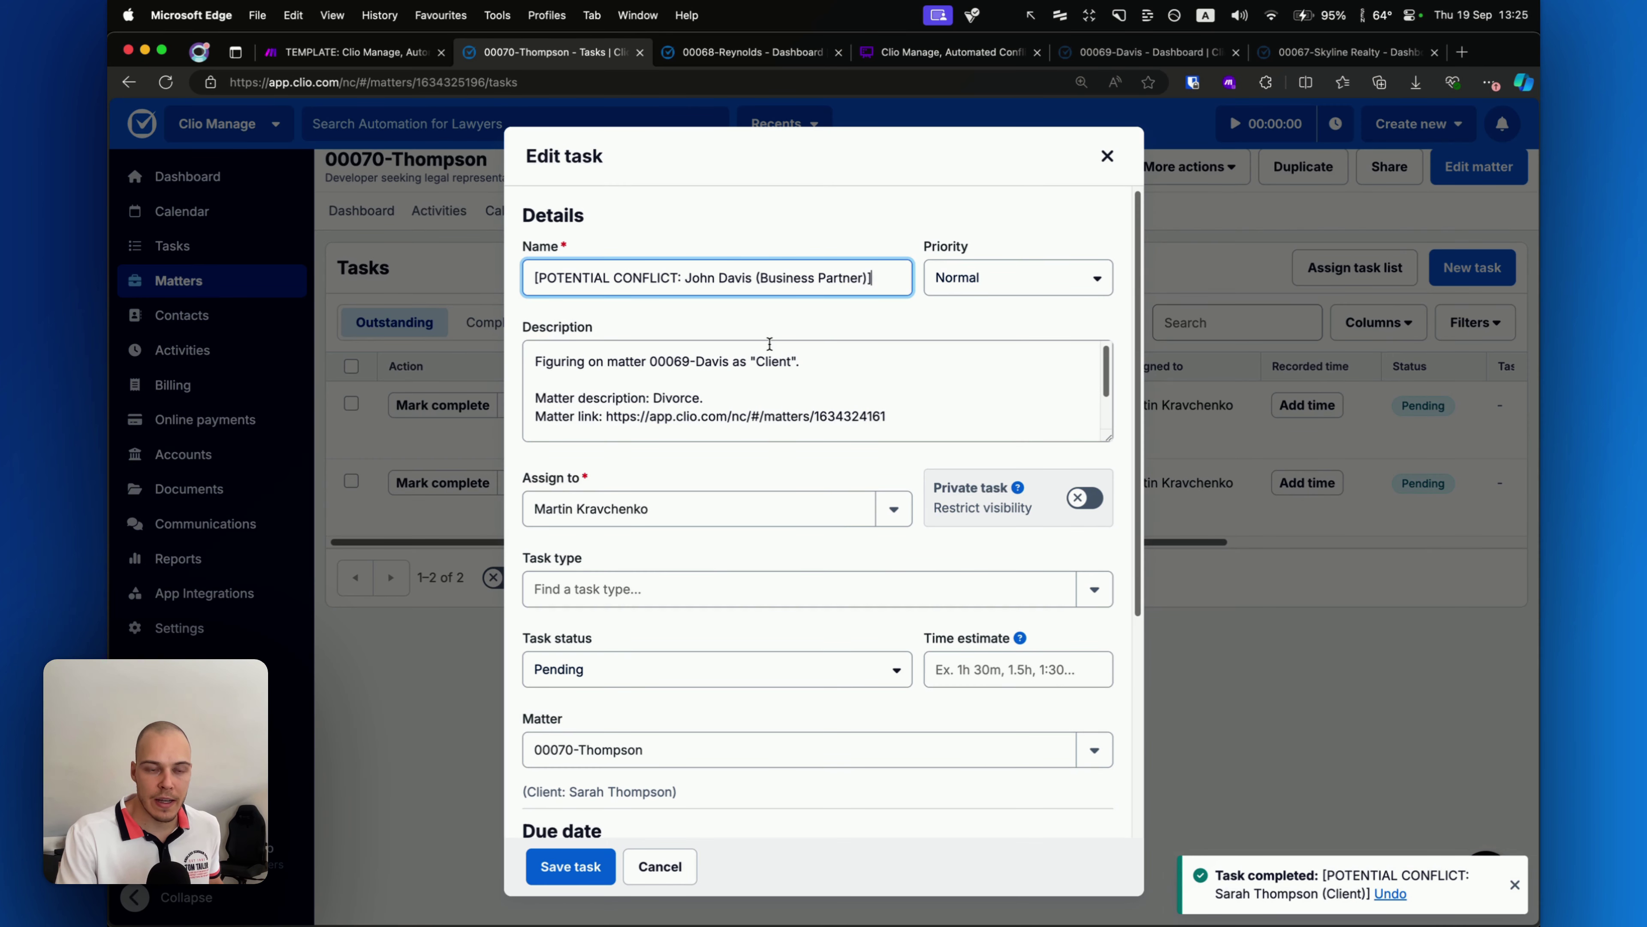
mouse_move(863, 550)
mouse_down()
mouse_move(785, 288)
mouse_move(772, 376)
mouse_move(681, 375)
mouse_move(702, 379)
mouse_up()
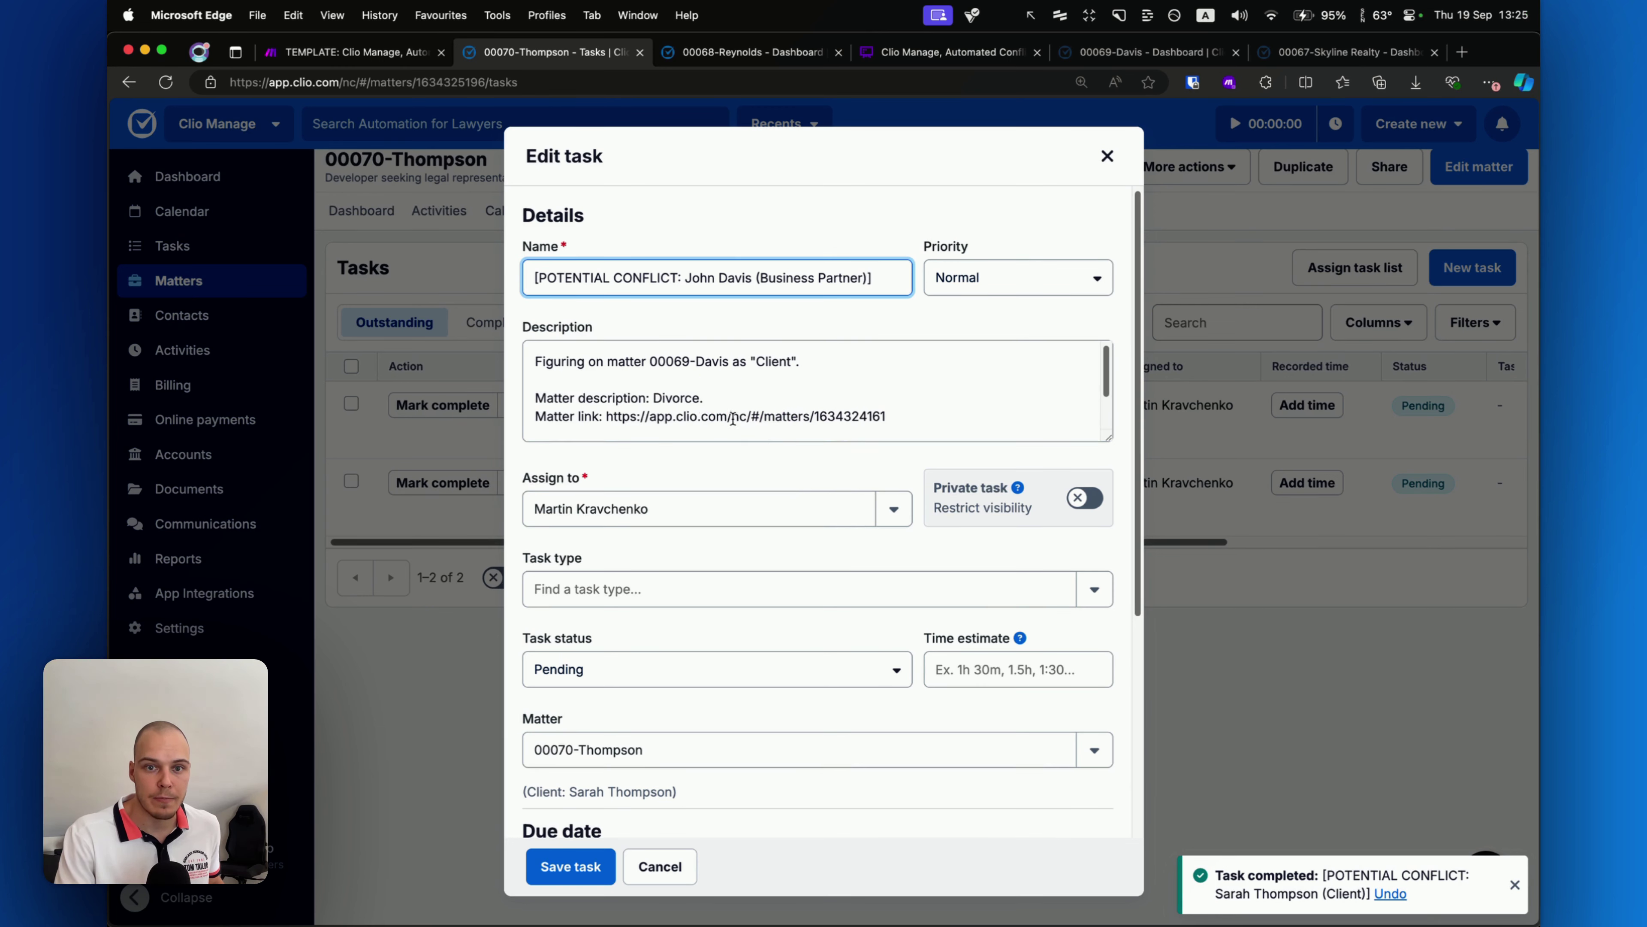
click(1148, 52)
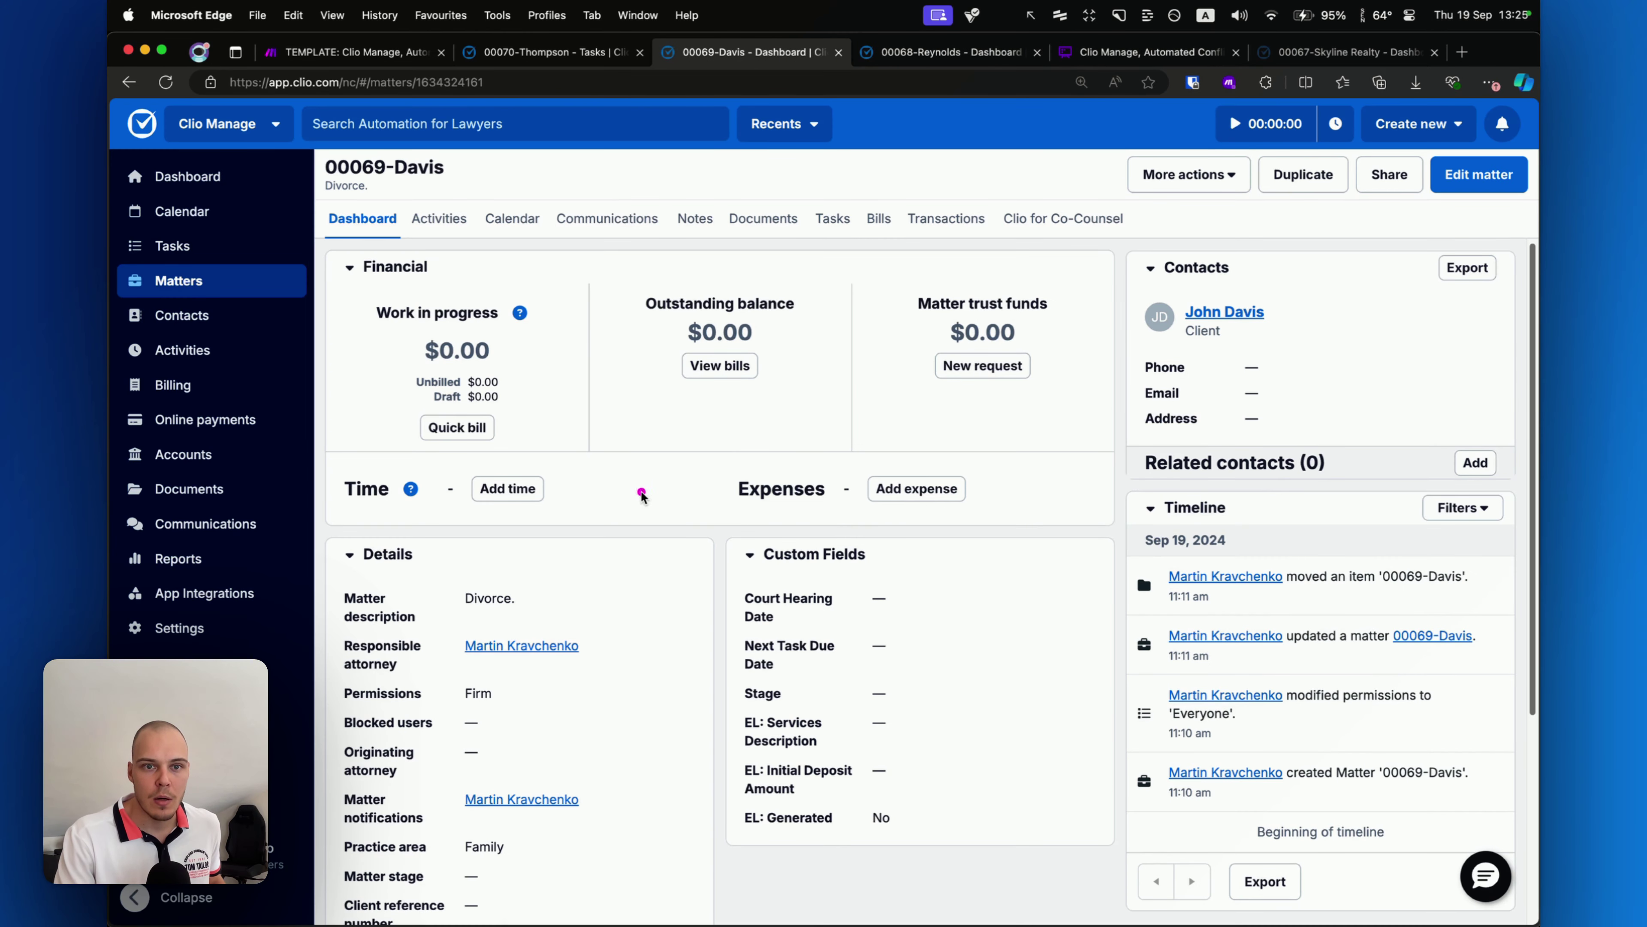
drag(644, 489, 362, 196)
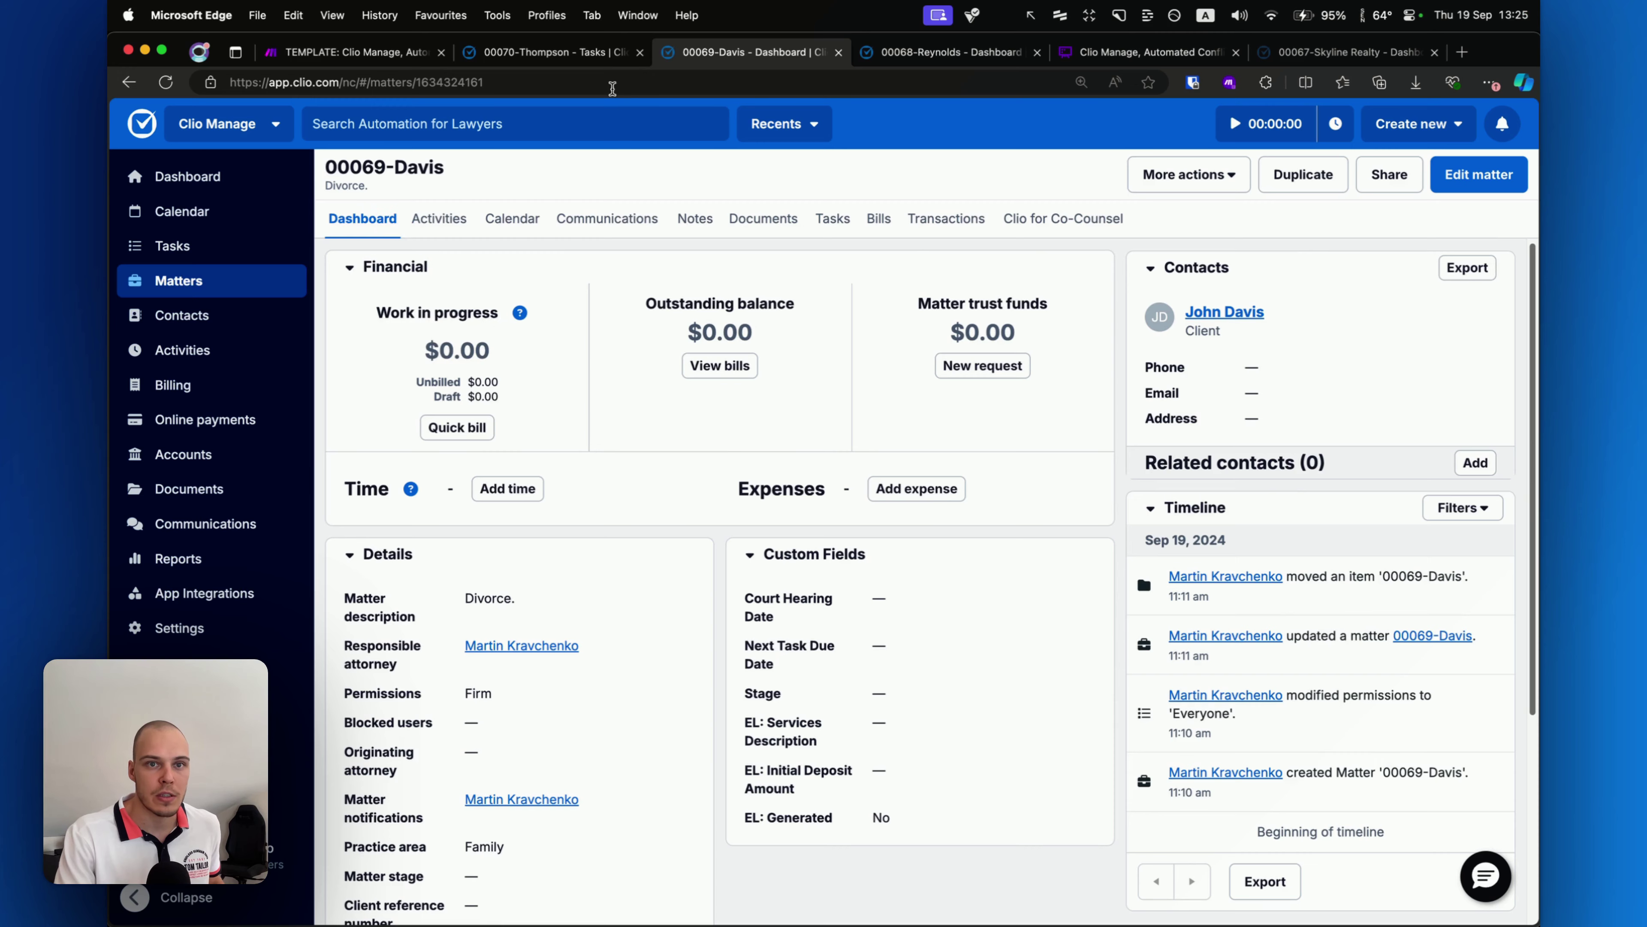
click(587, 53)
Record "No conflict." under Conflict Check Result in the individual business partner's task, save it, and mark the task complete.
scroll(732, 405, down, 2)
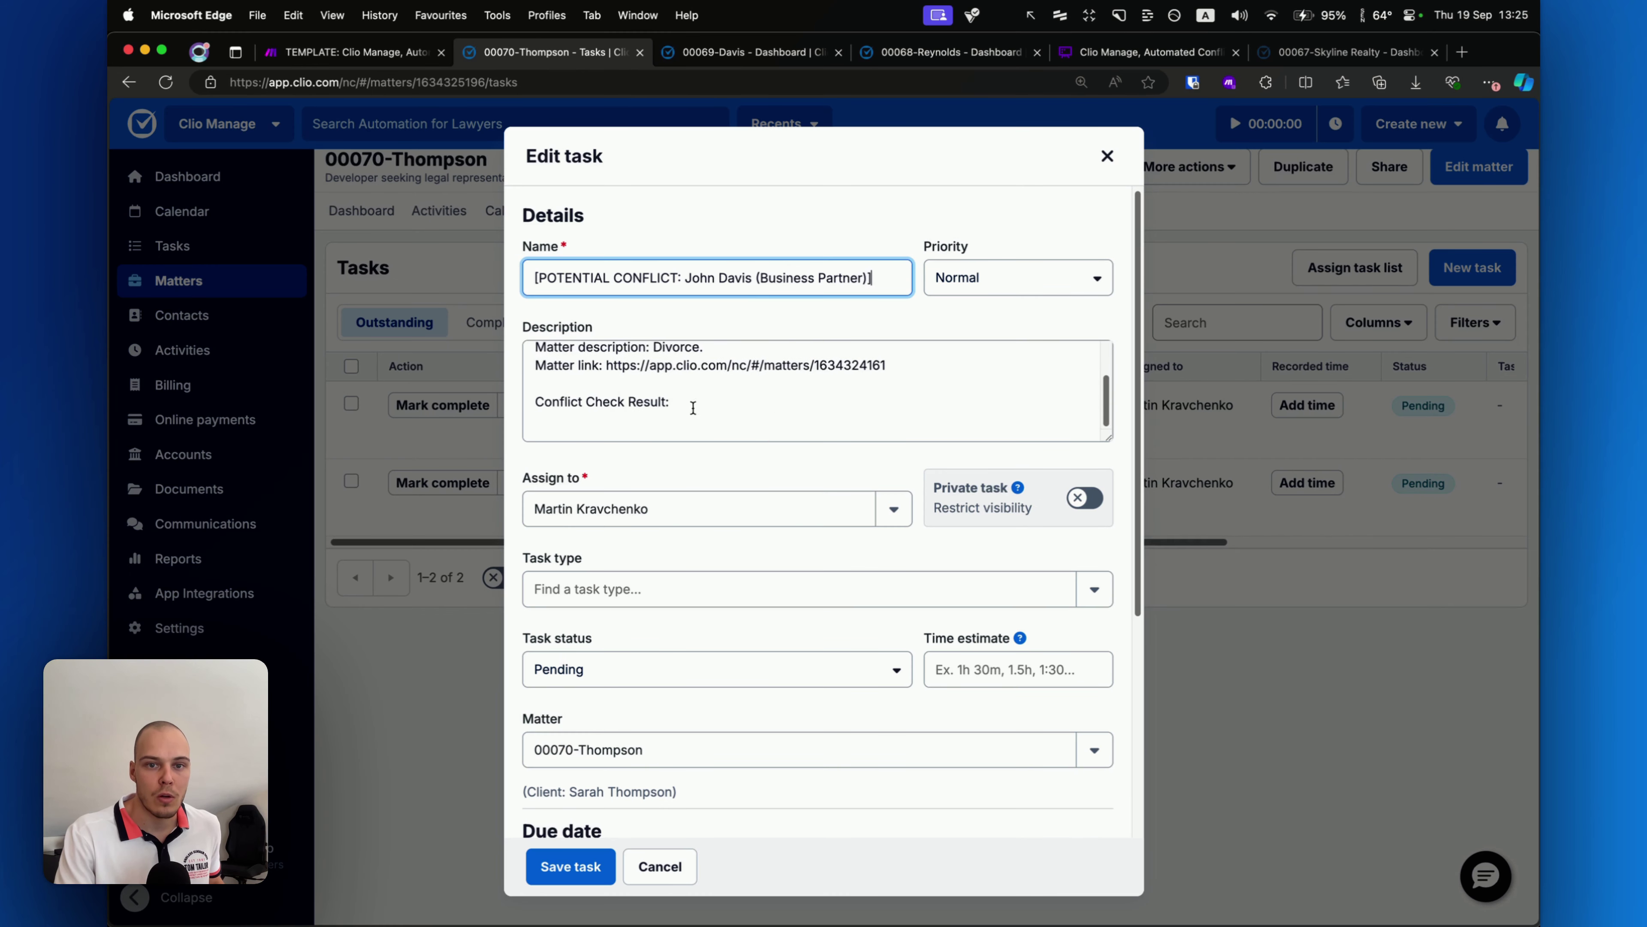
click(657, 416)
text(No c)
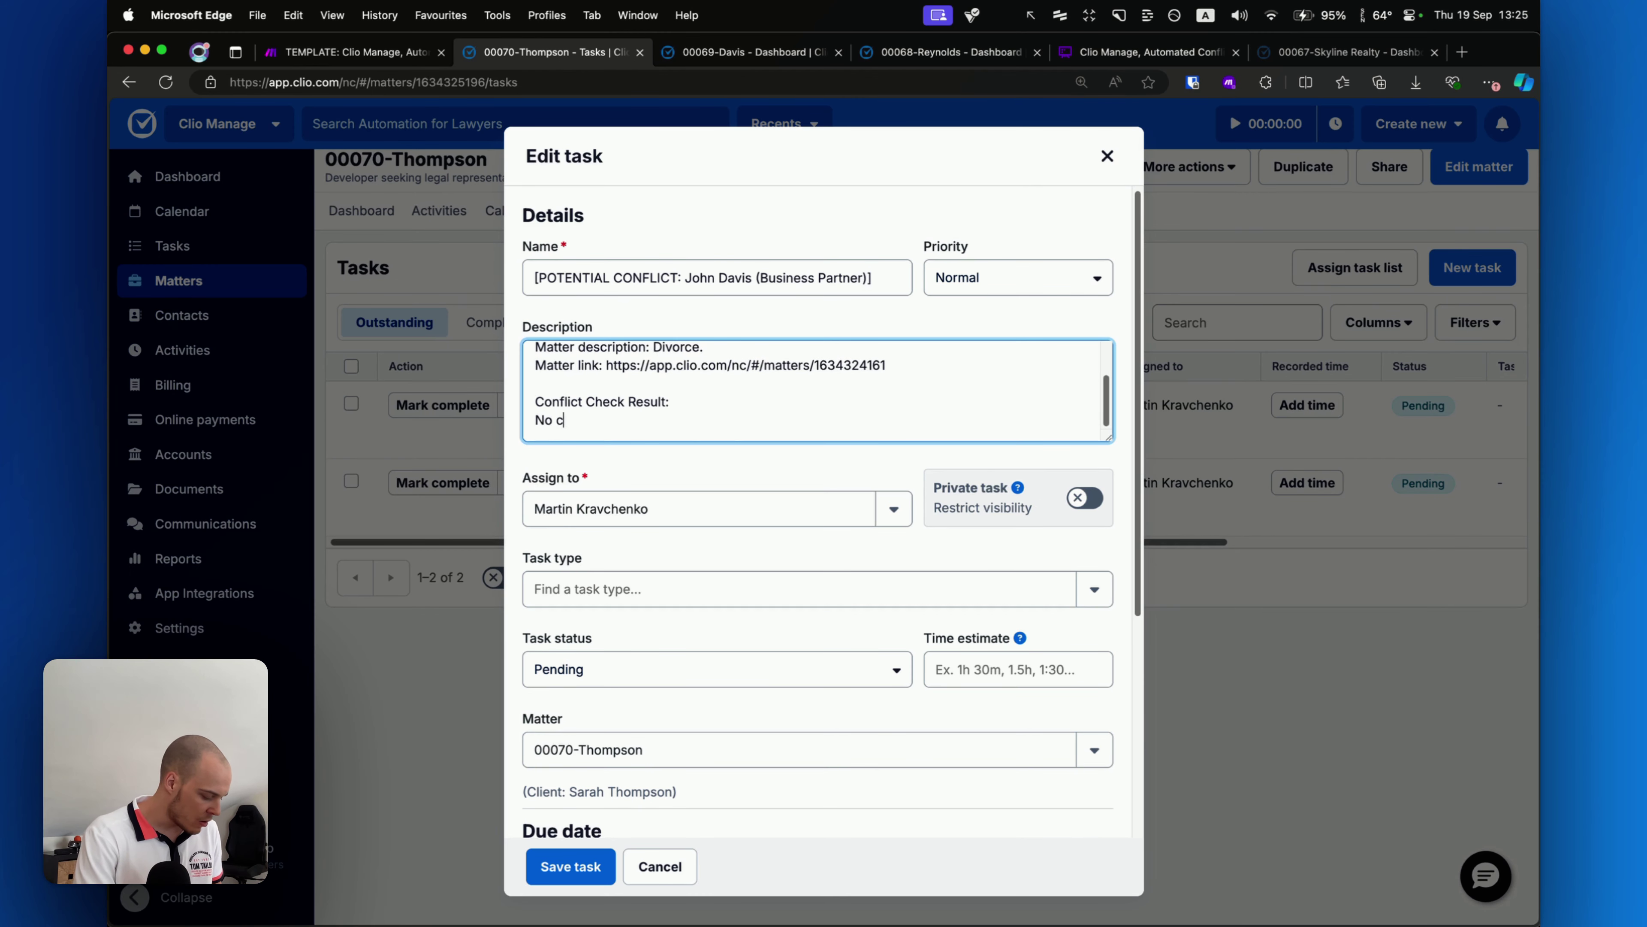
text(onflict.)
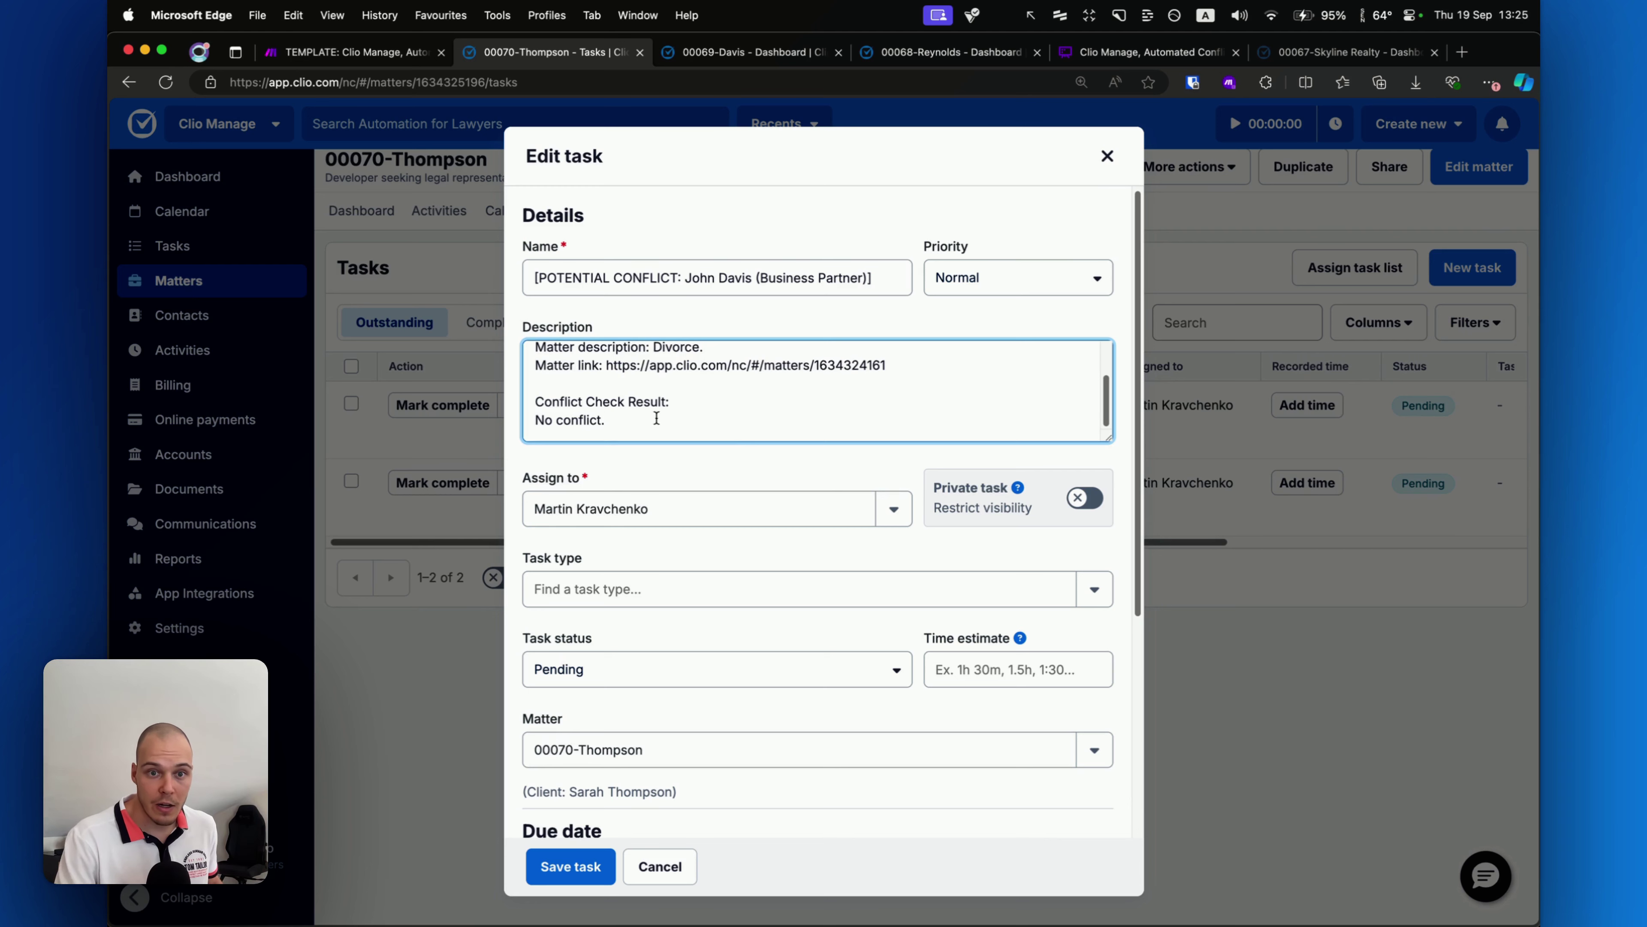
click(562, 868)
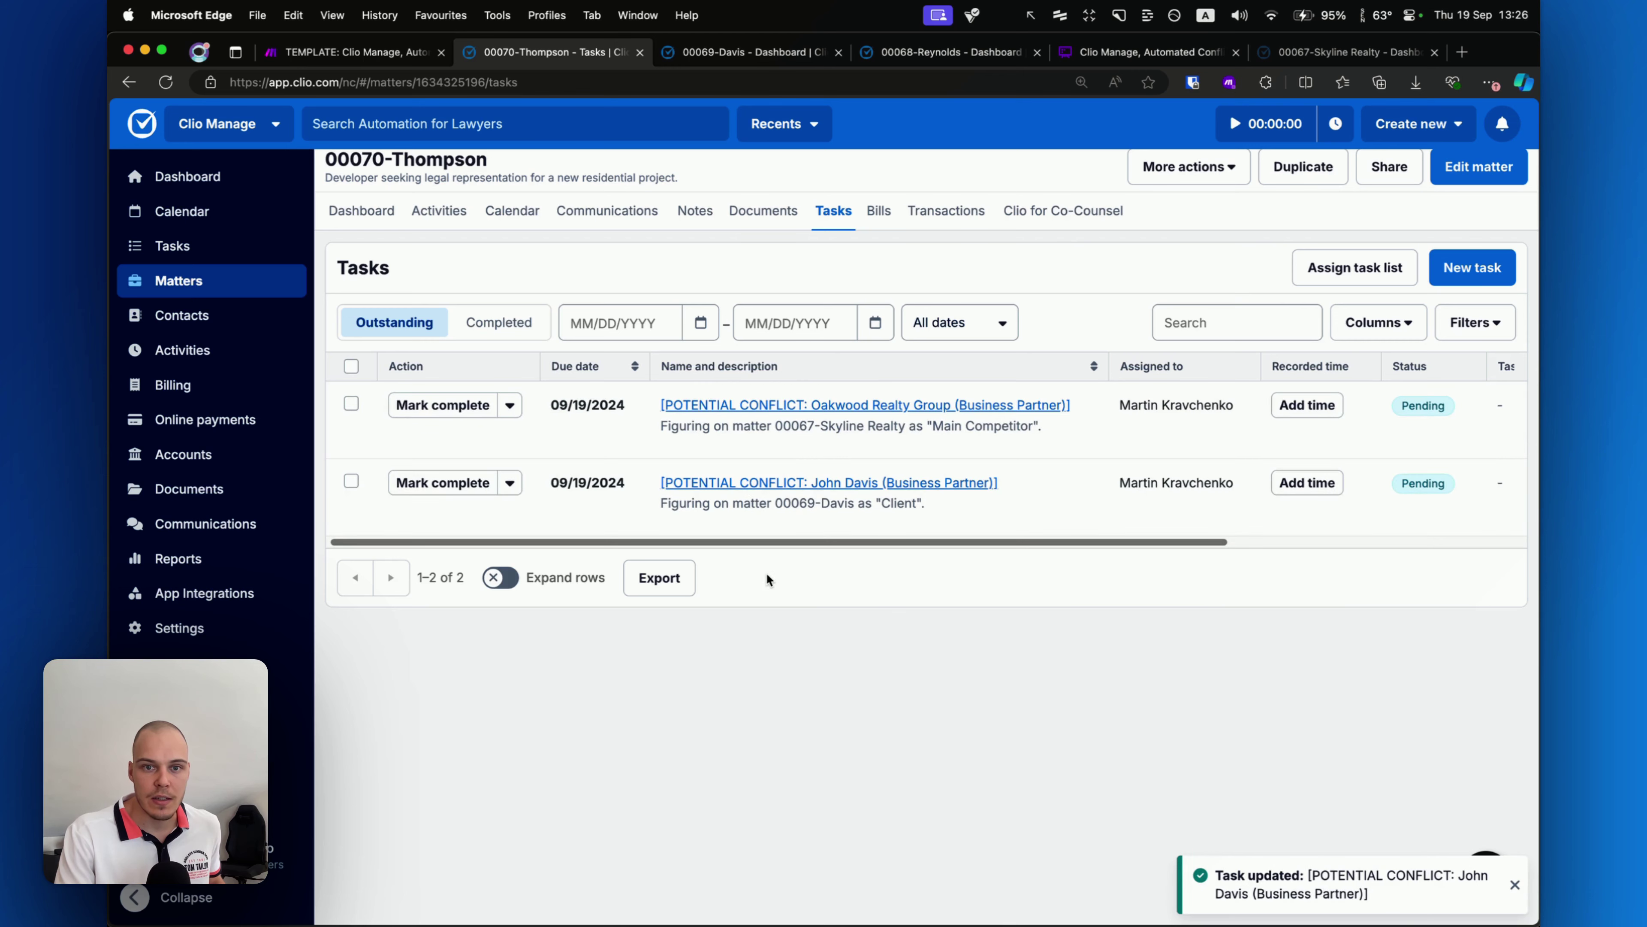
click(453, 484)
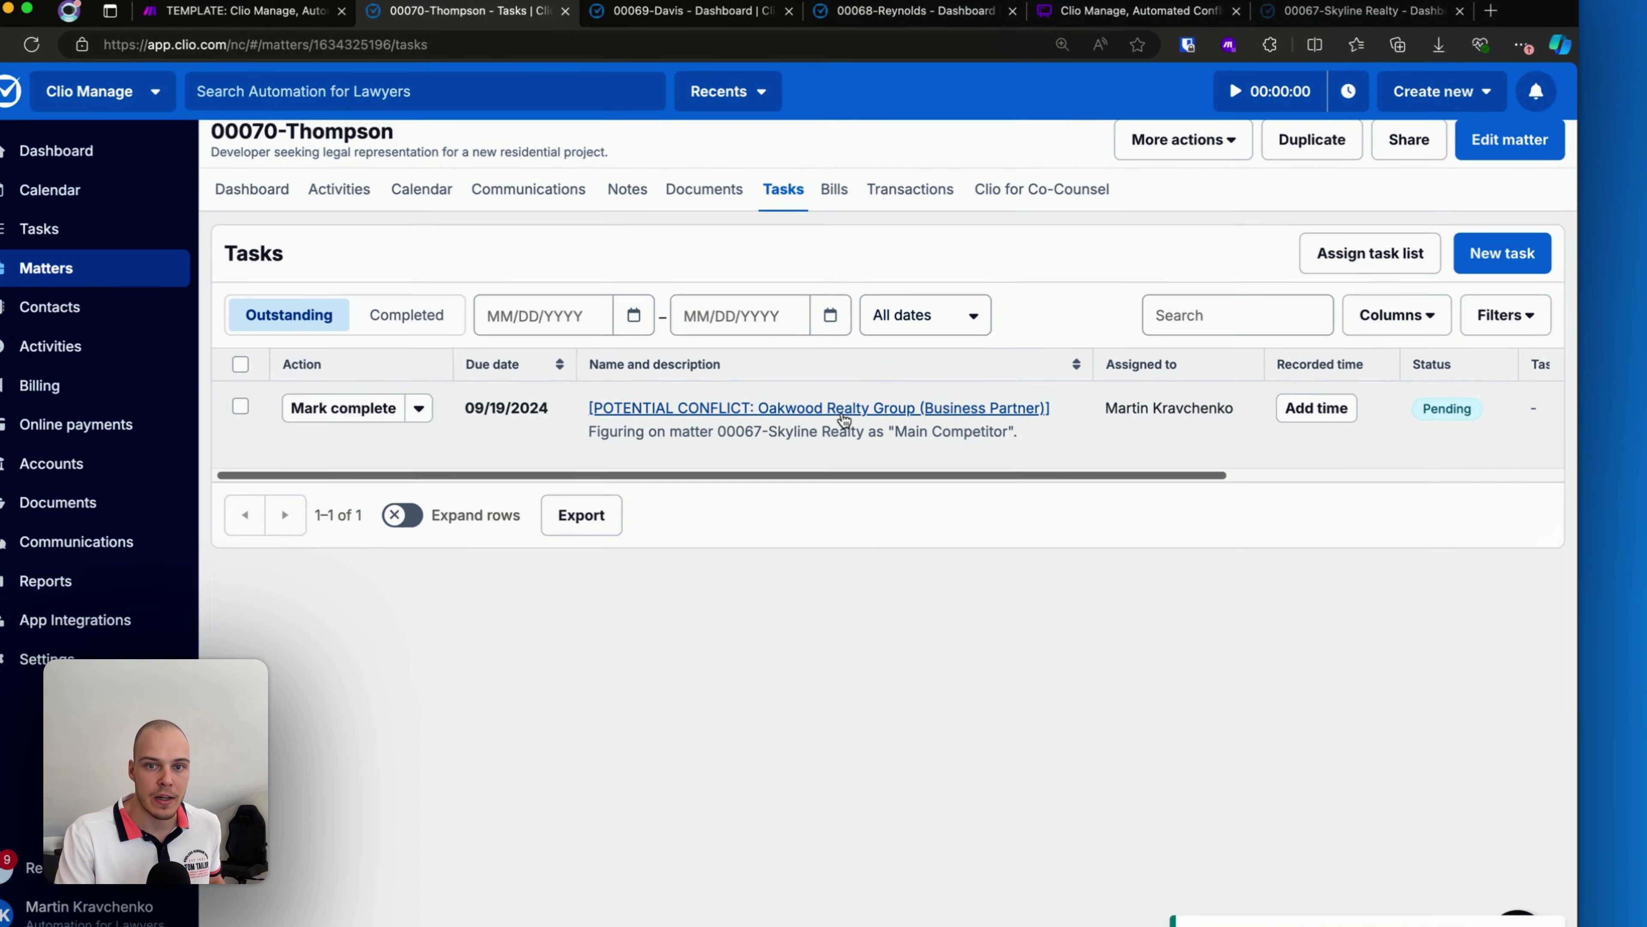
Open the Oakwood Realty Group conflict task, compare its description with the related contacts on the Skyline Realty matter, and return to the task.
click(795, 413)
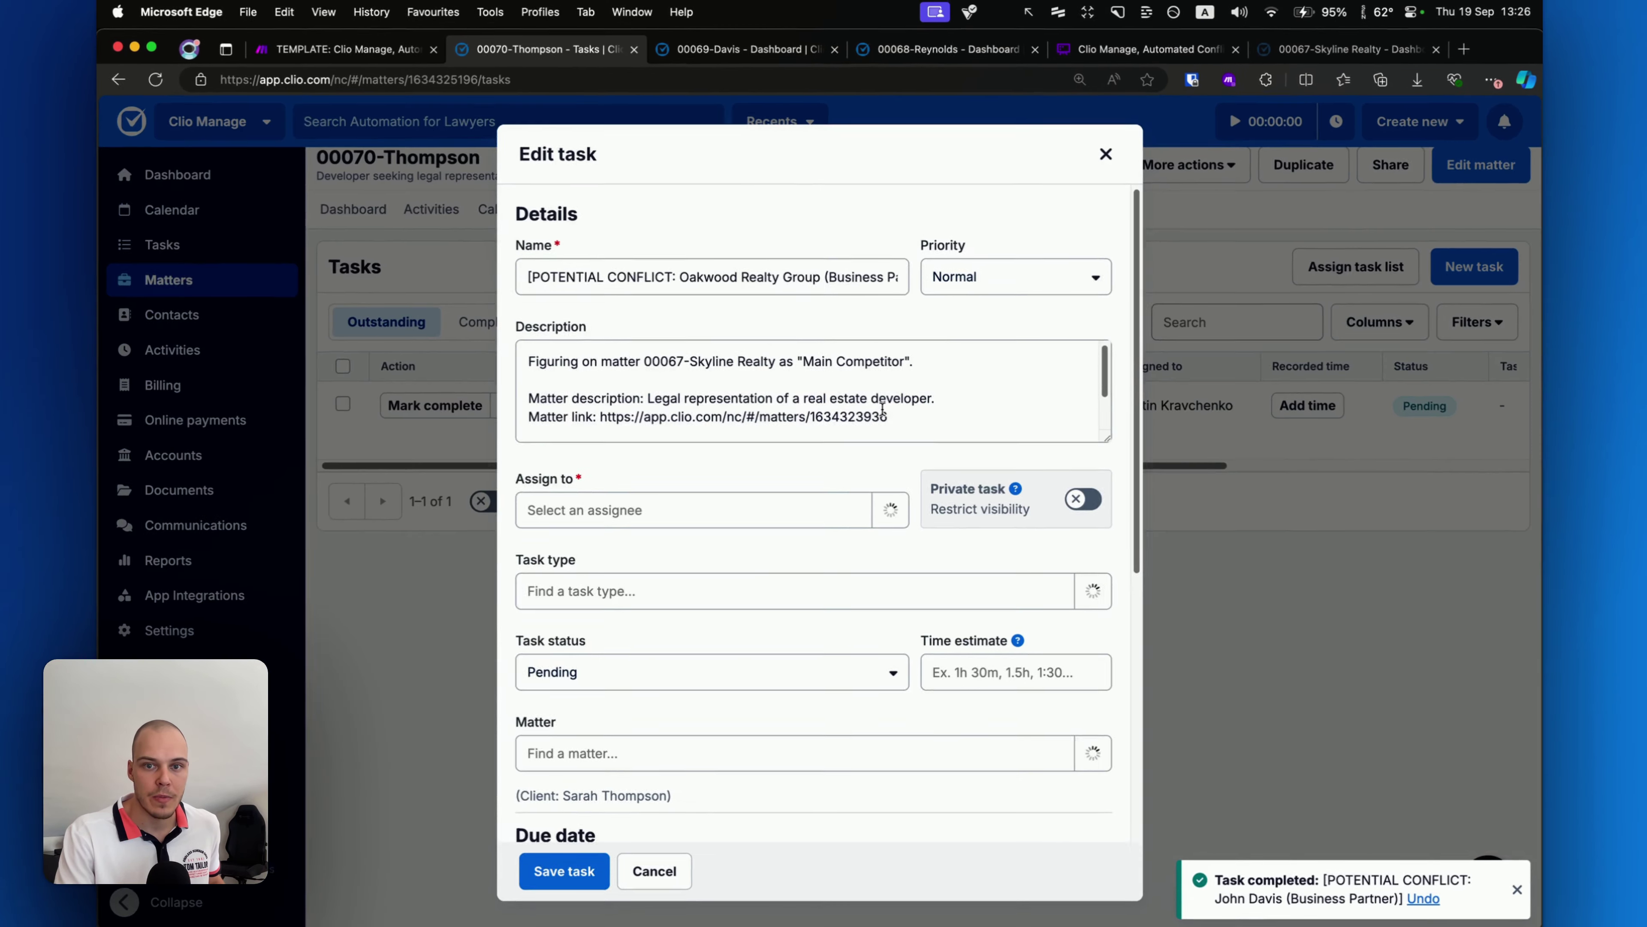
scroll(762, 393, down, 2)
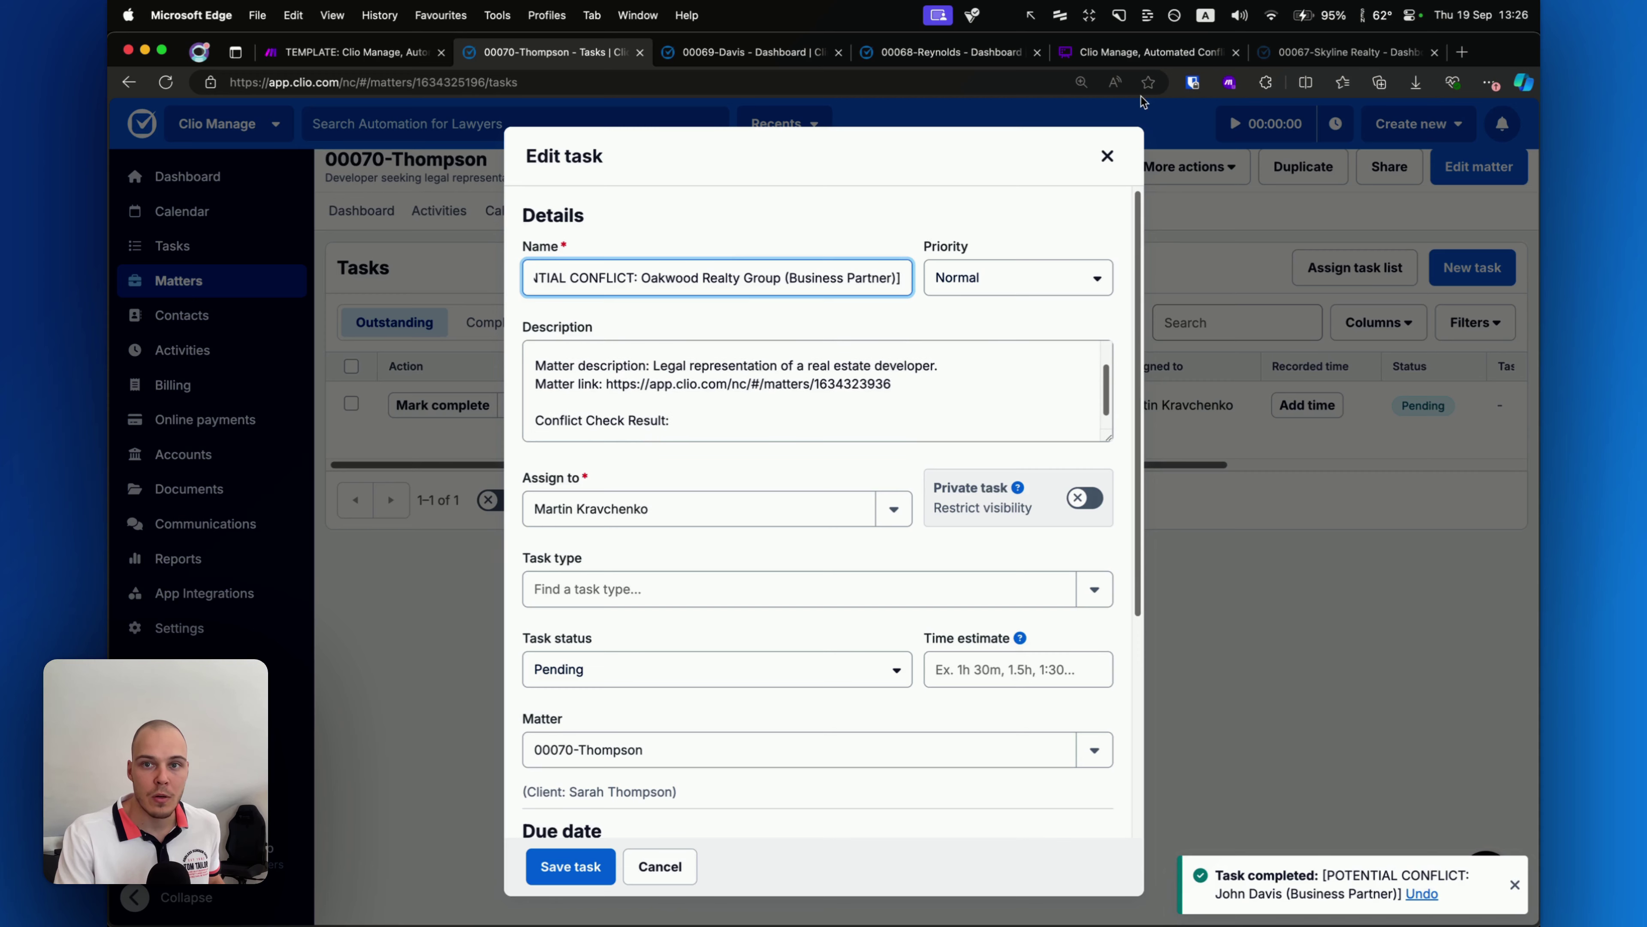
drag(1349, 52, 752, 52)
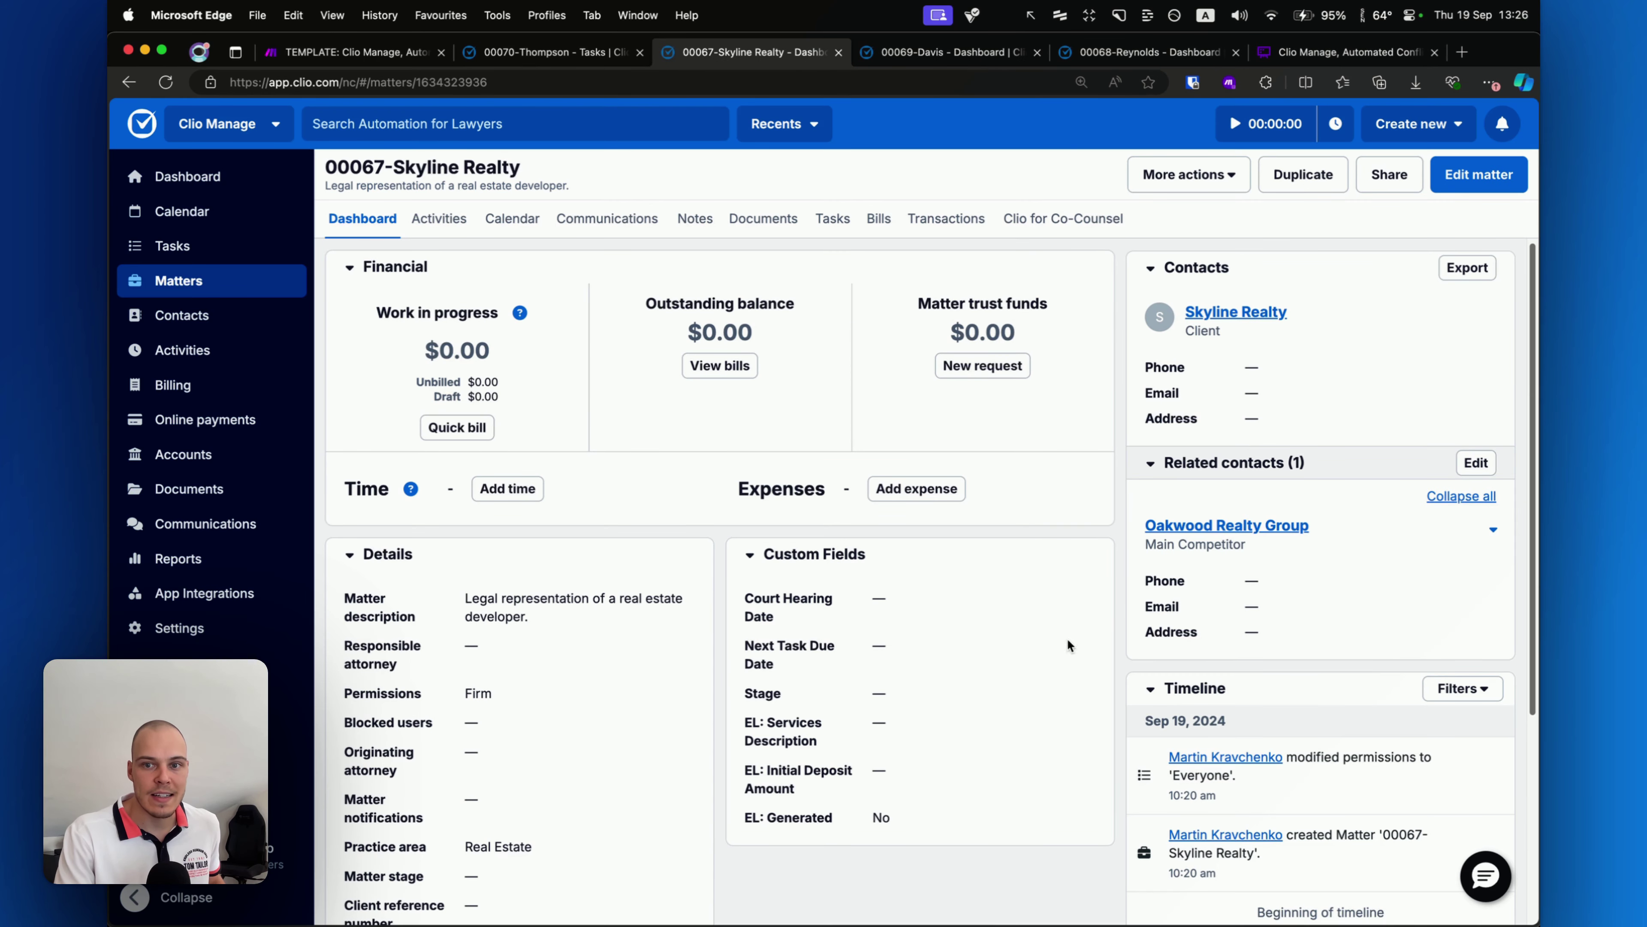
drag(1069, 645, 1136, 557)
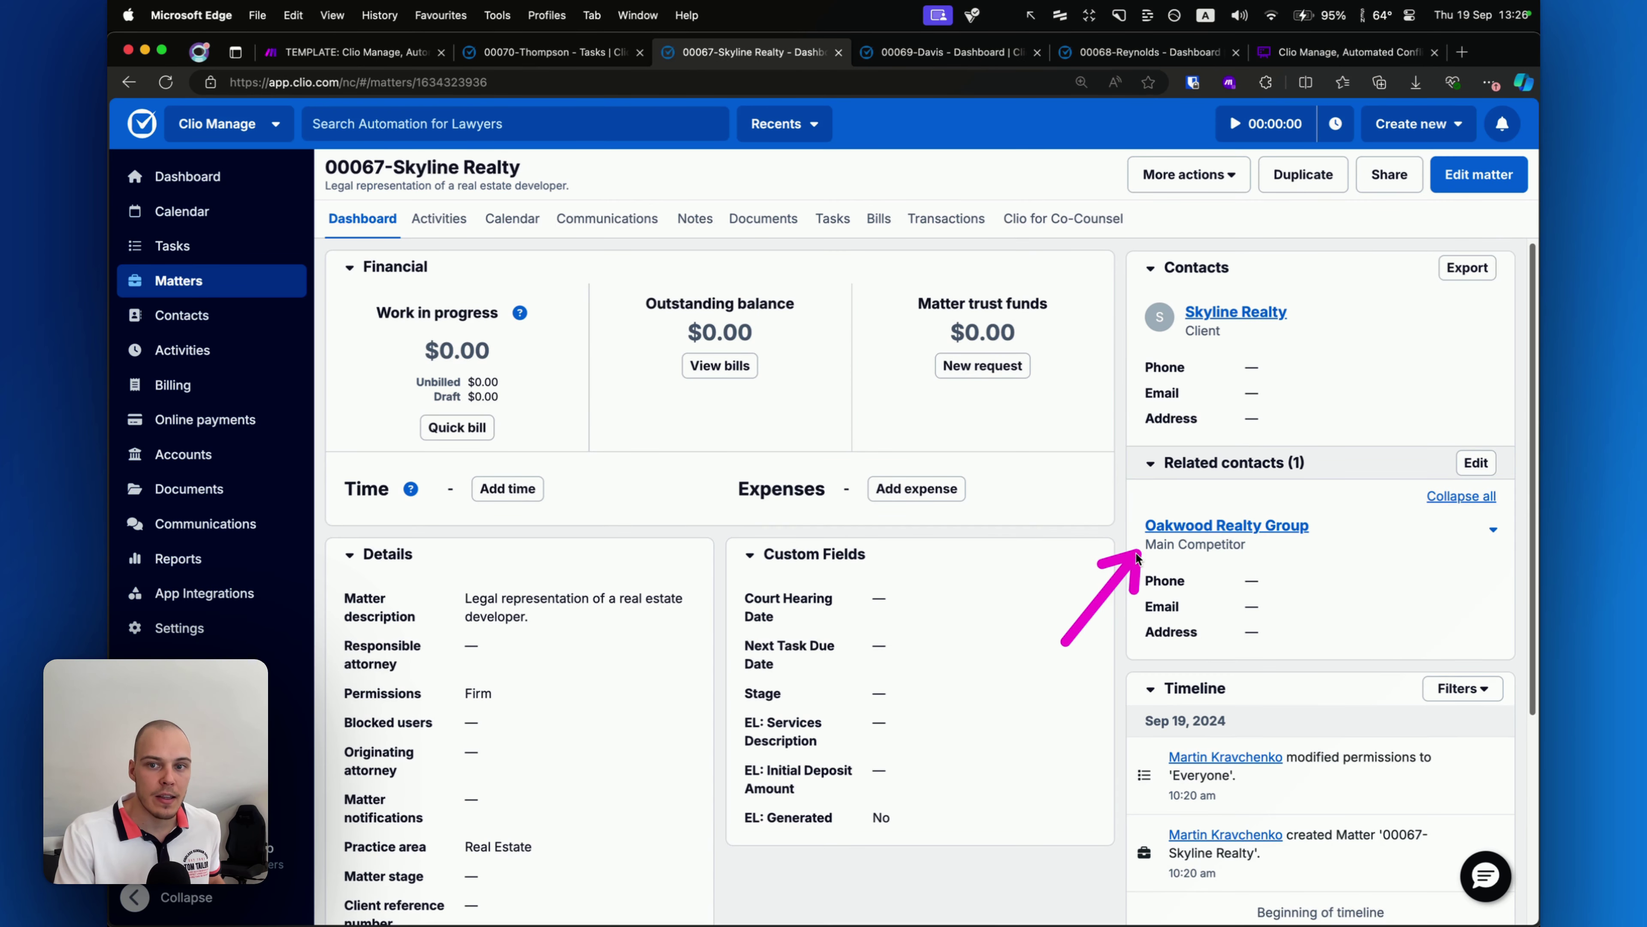
click(561, 52)
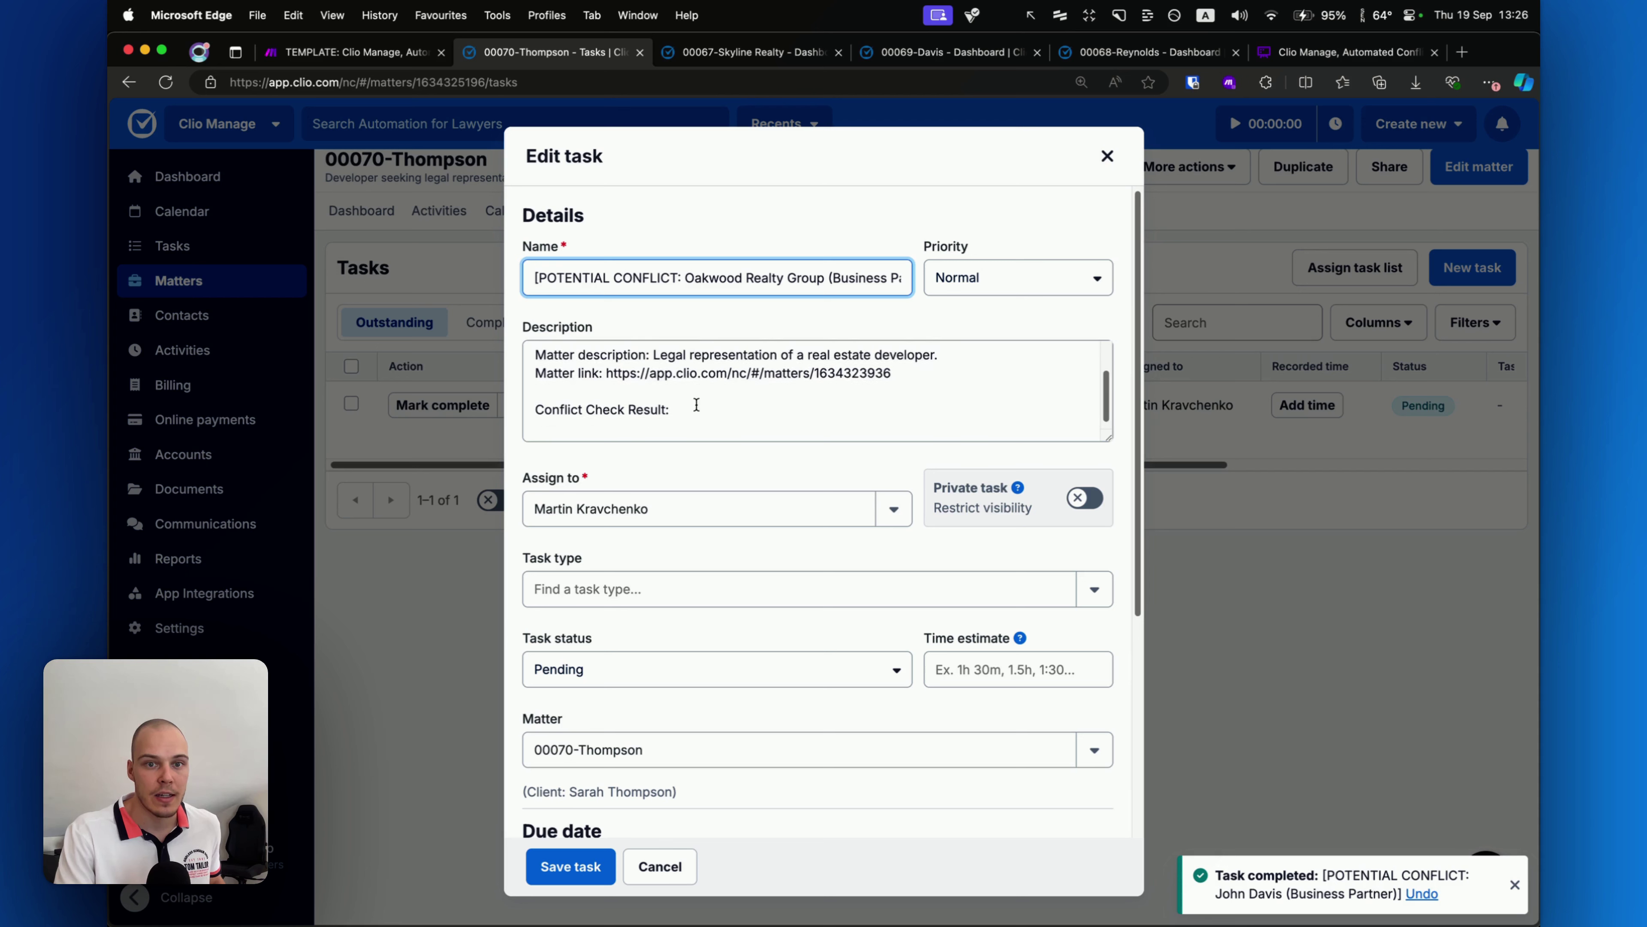
Record "Conflict identified, dropping matter." under Conflict Check Result in the Oakwood Realty Group task, save it, and mark the task complete.
click(660, 417)
text(Co)
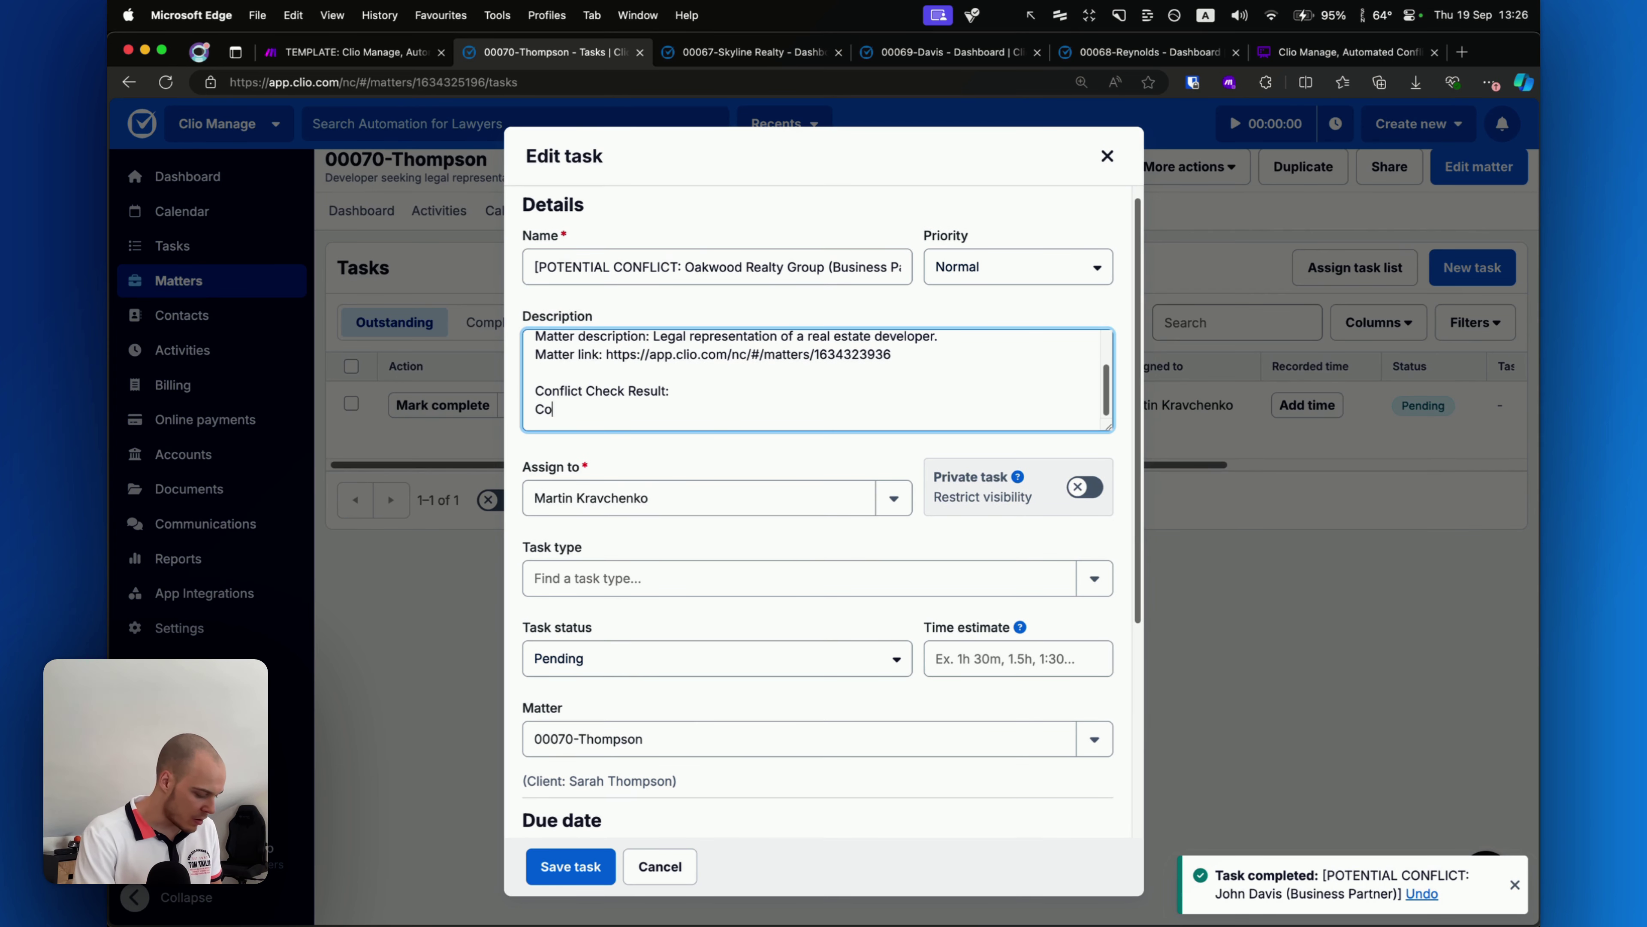
text(nflict identifie)
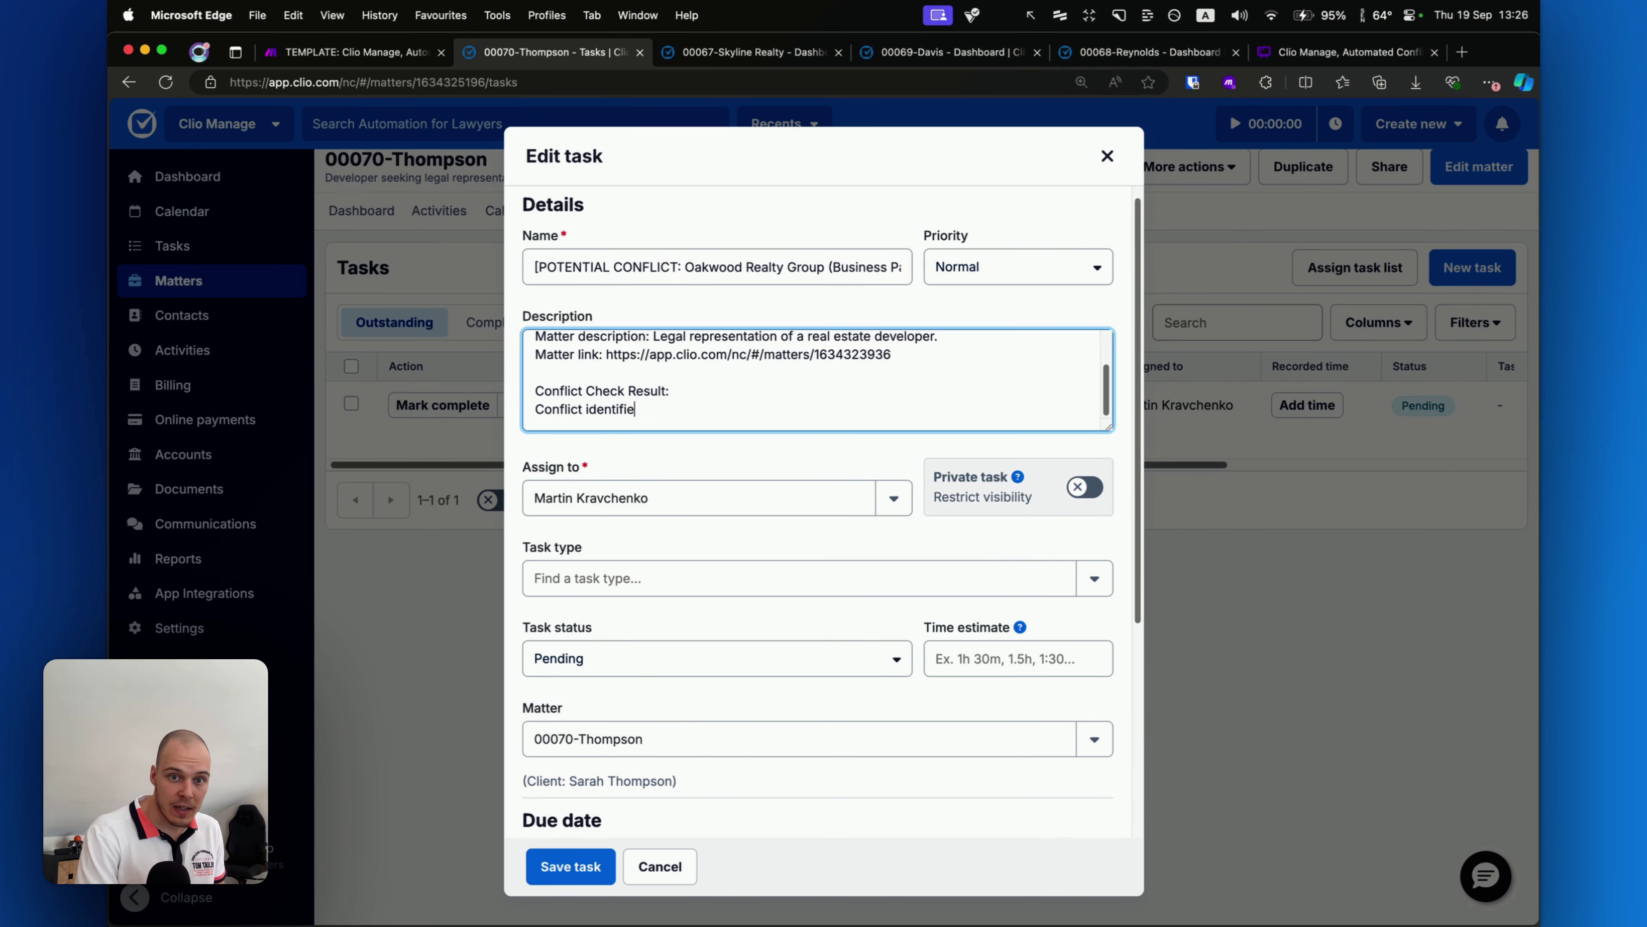
text(d, dropping )
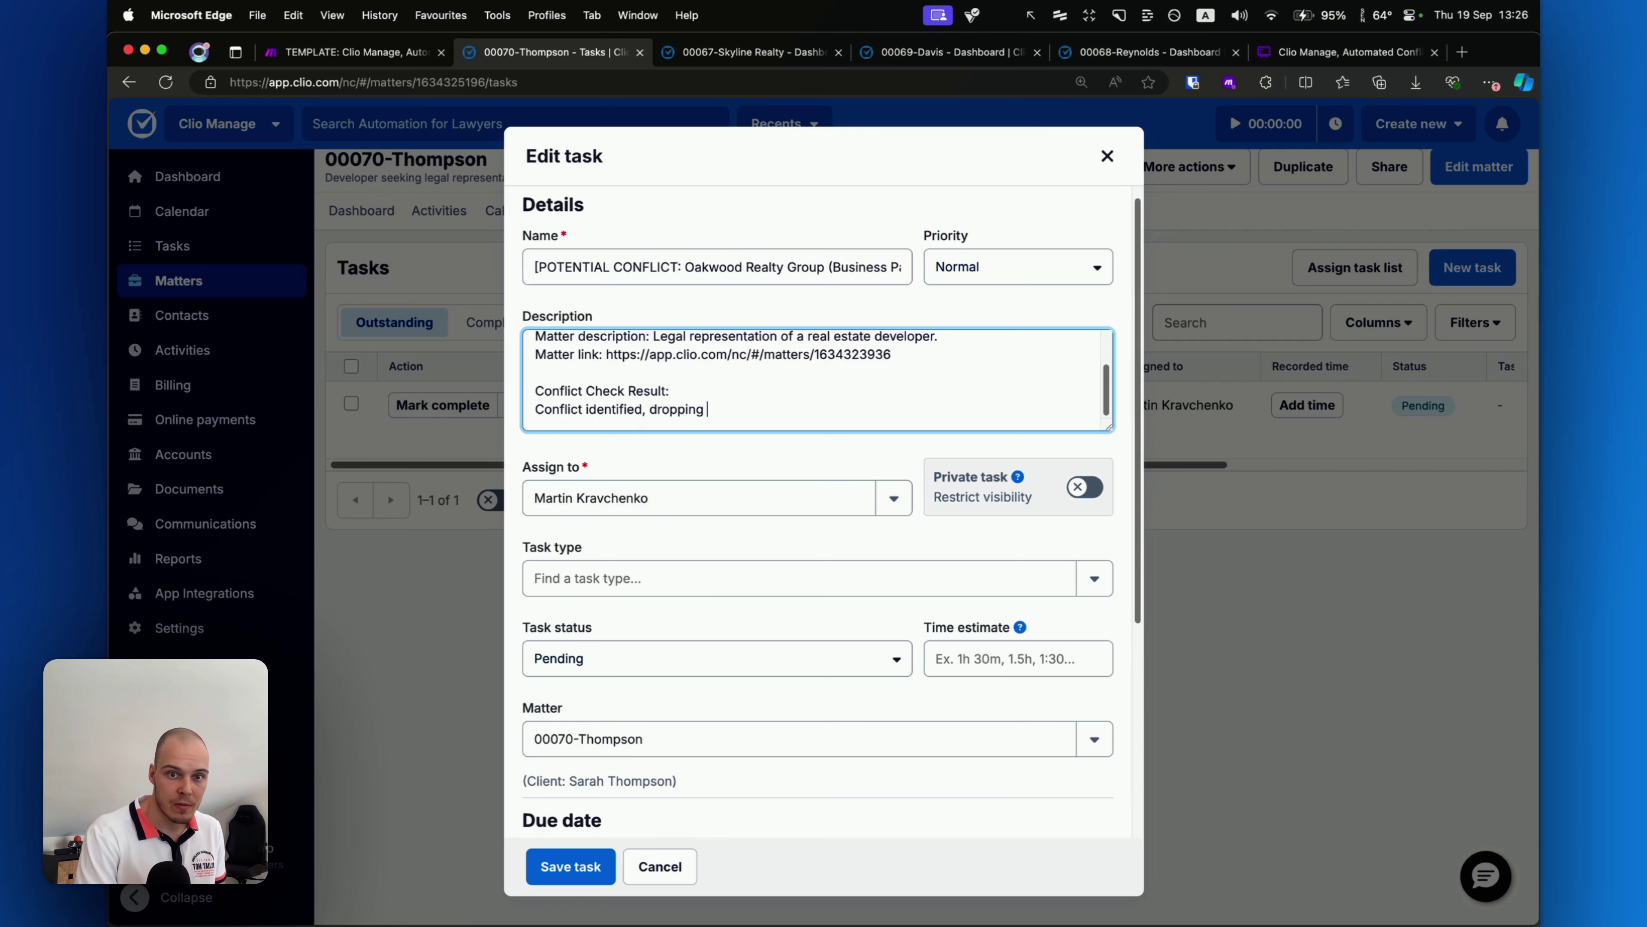
text(matter.)
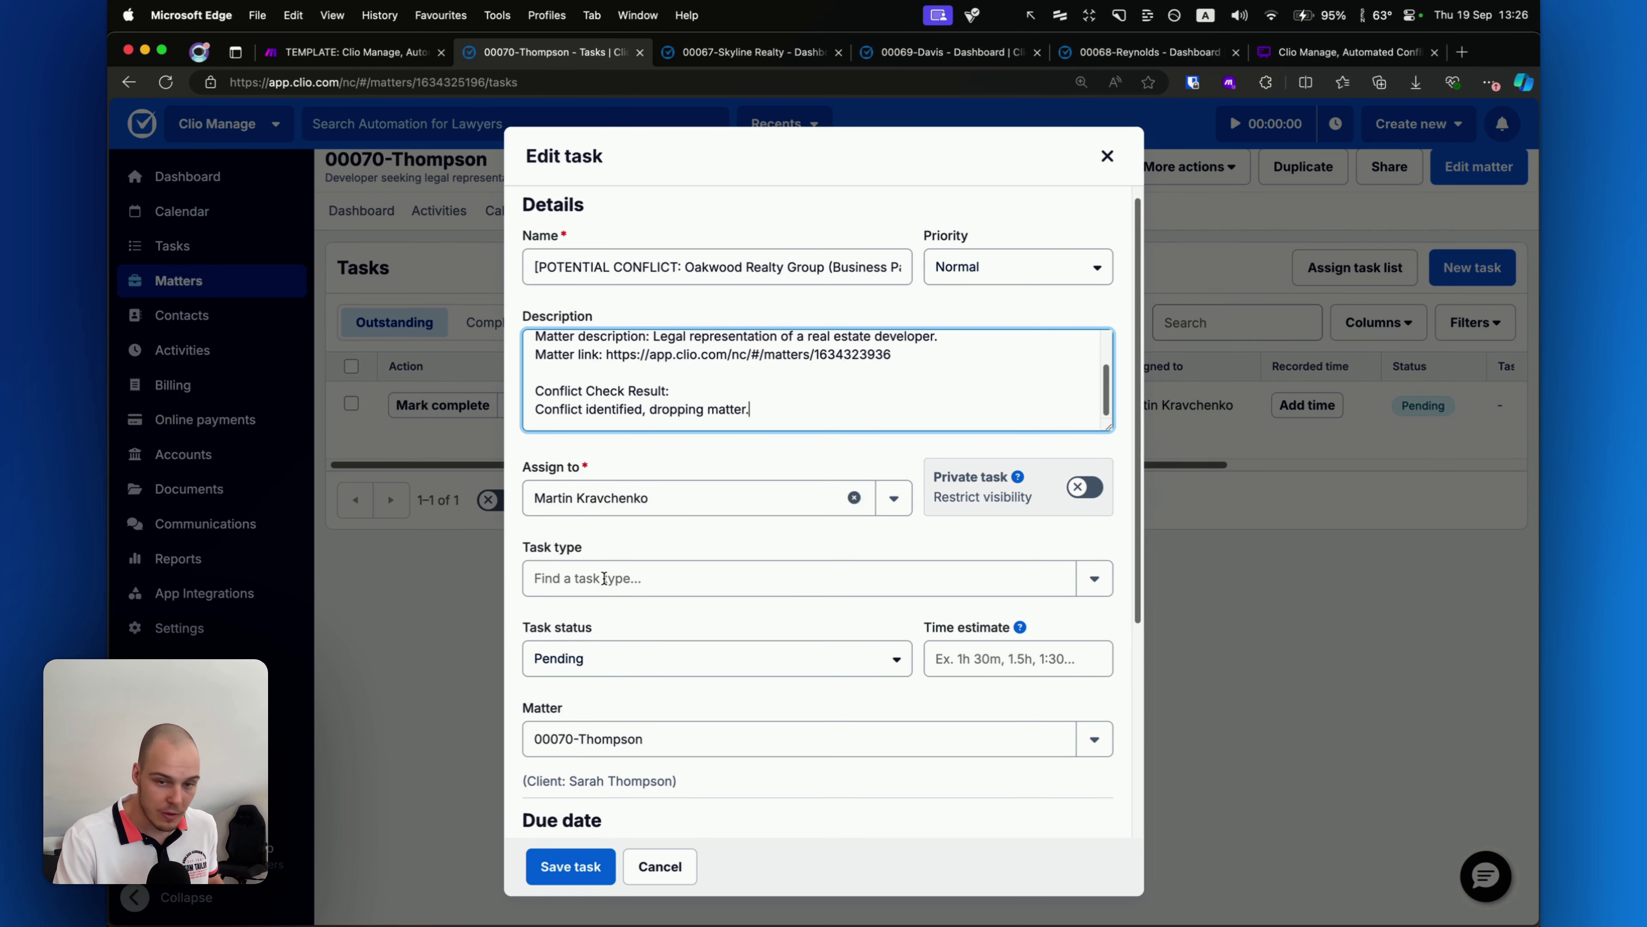
click(573, 876)
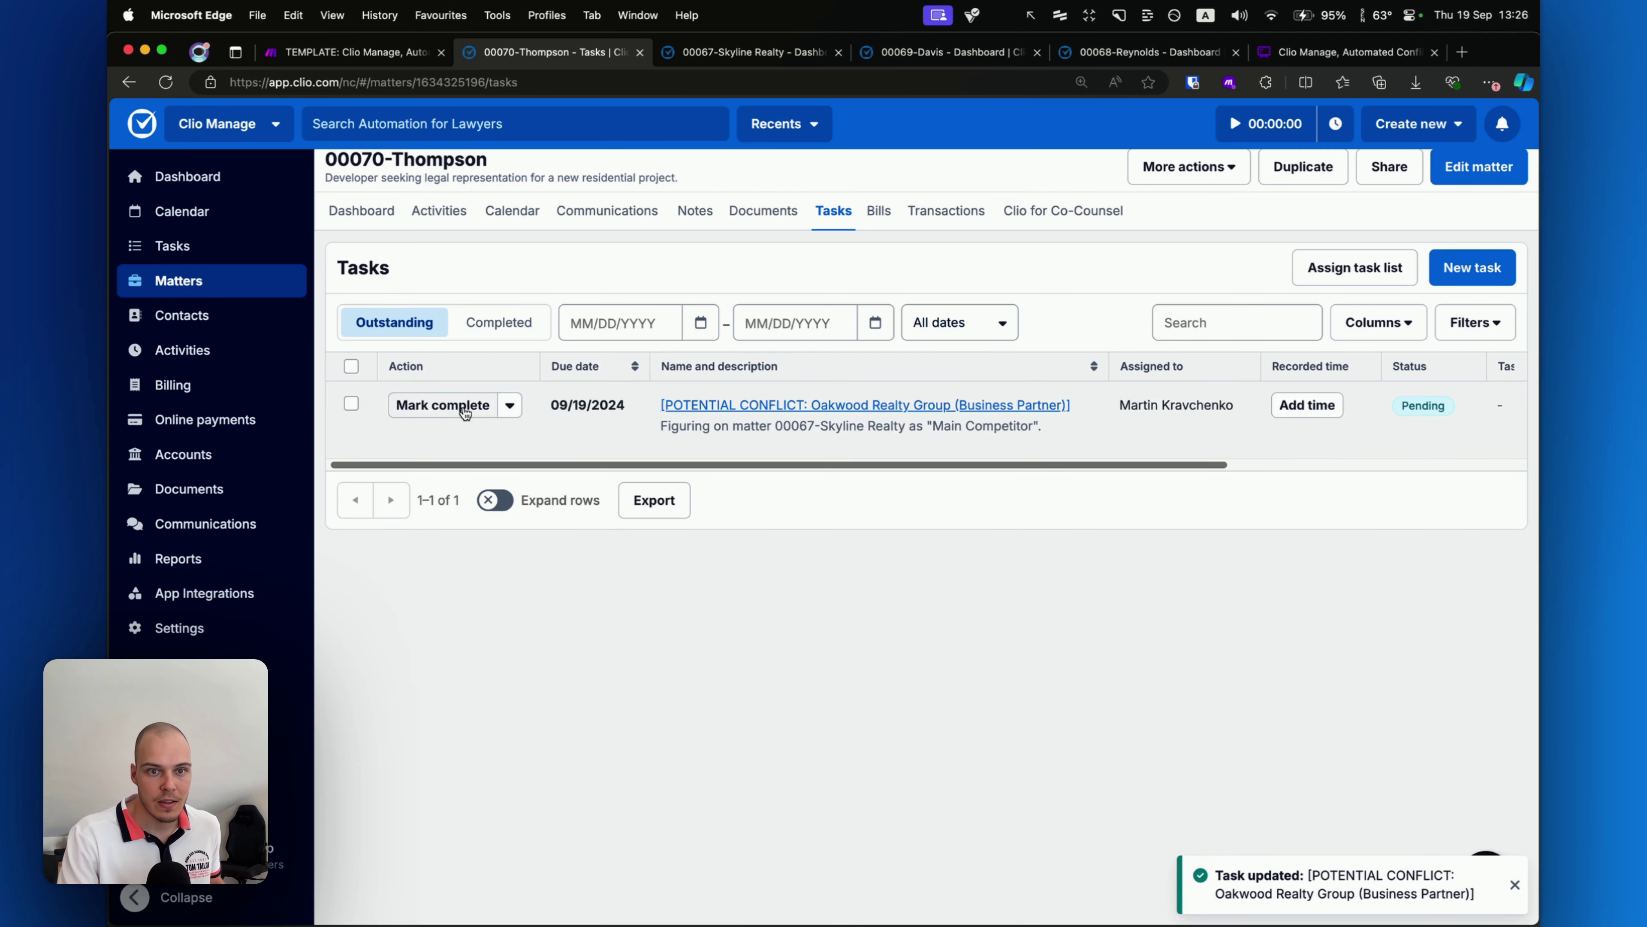
click(459, 408)
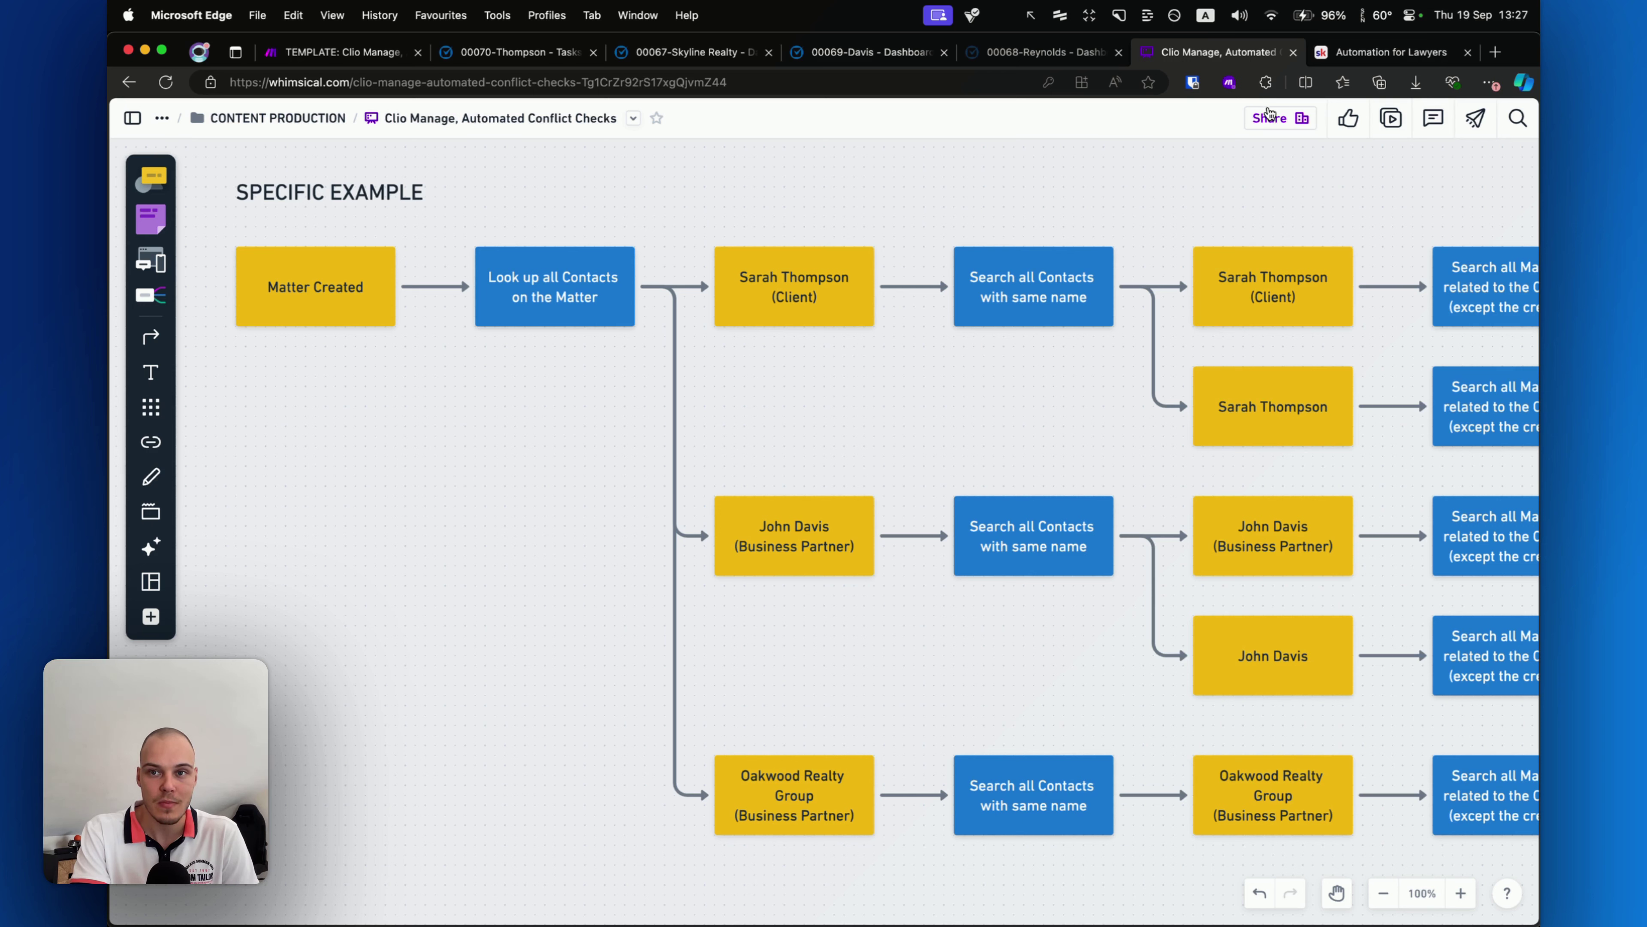
Switch to the Automation for Lawyers community on Skool and read through the group description on its About page.
click(1374, 54)
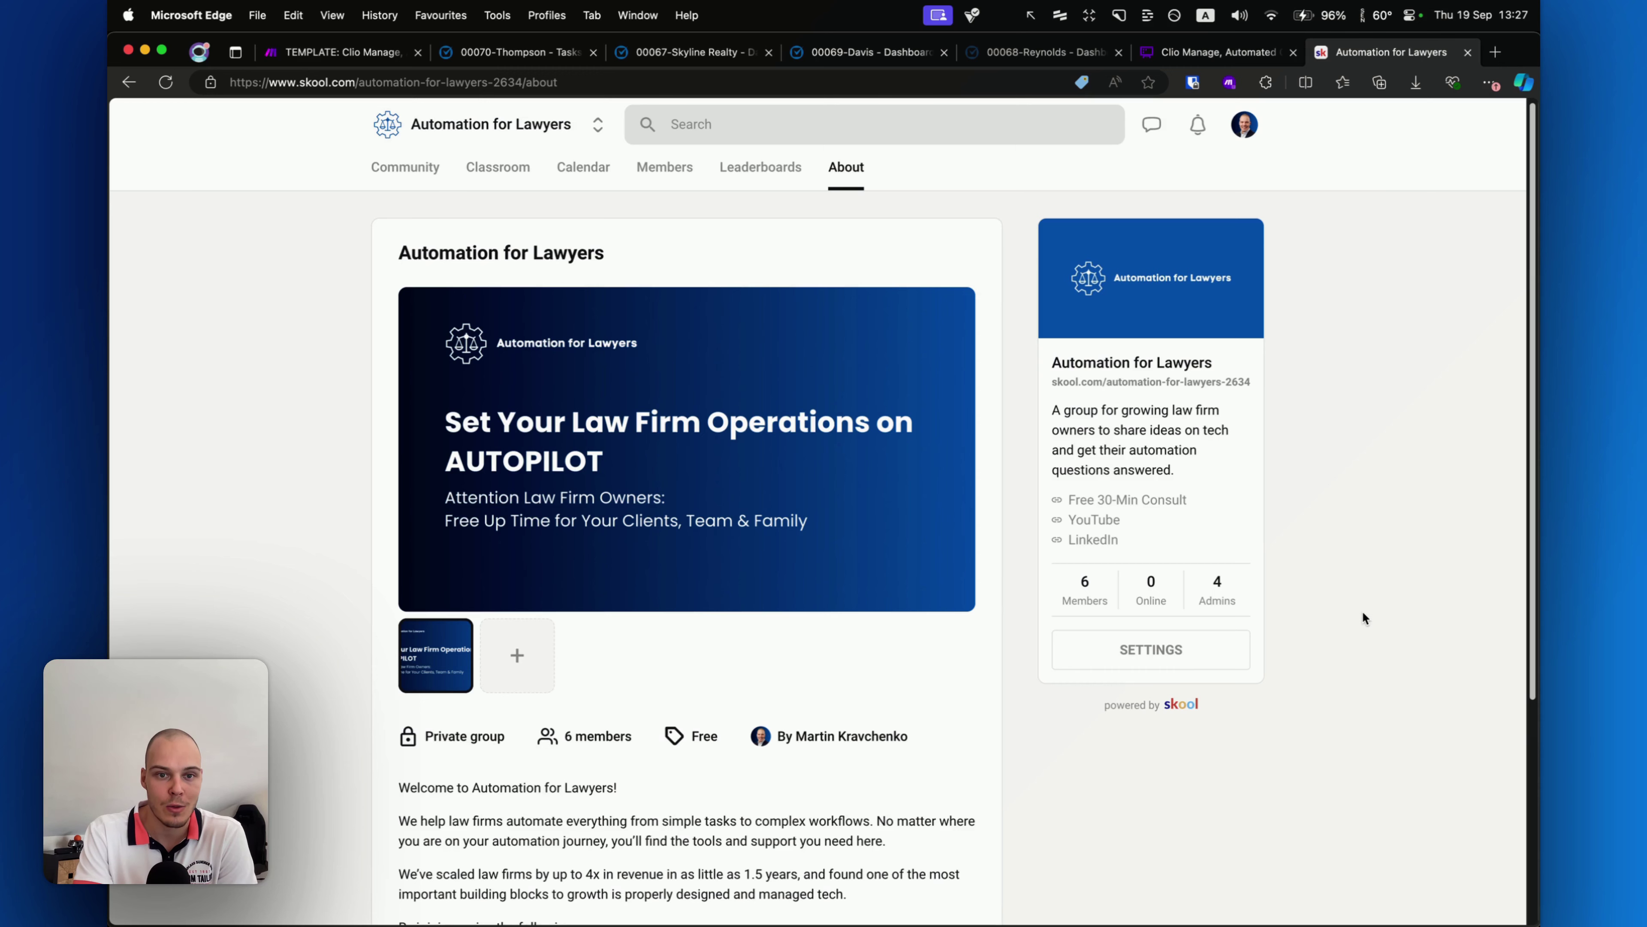
scroll(1363, 611, down, 1)
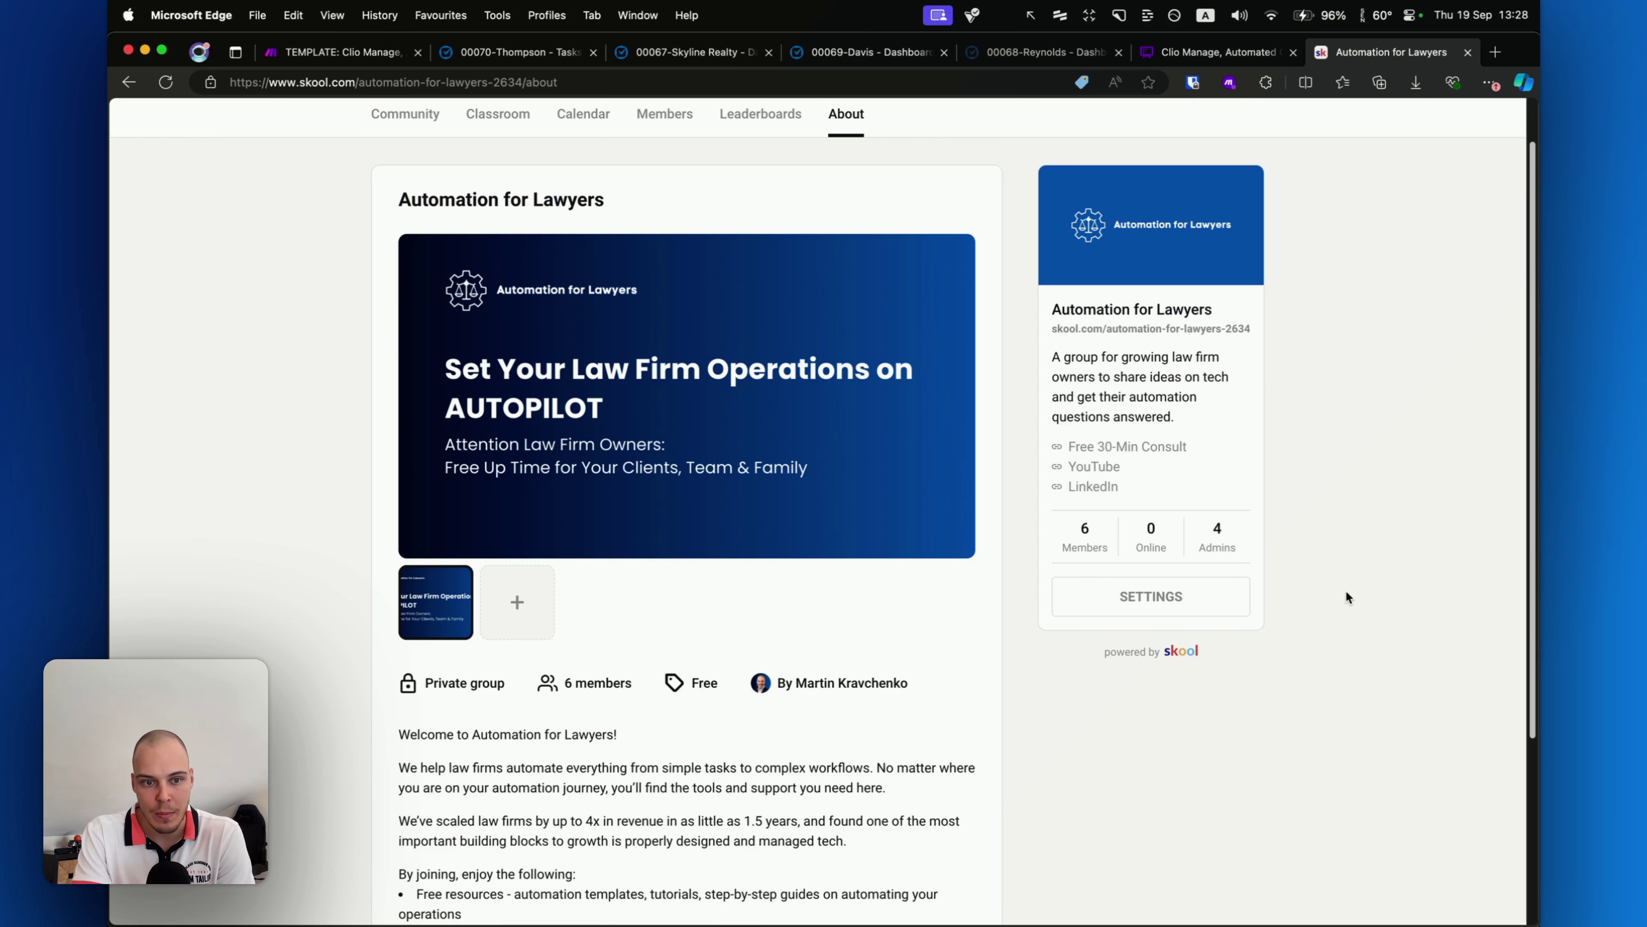
scroll(1344, 584, down, 3)
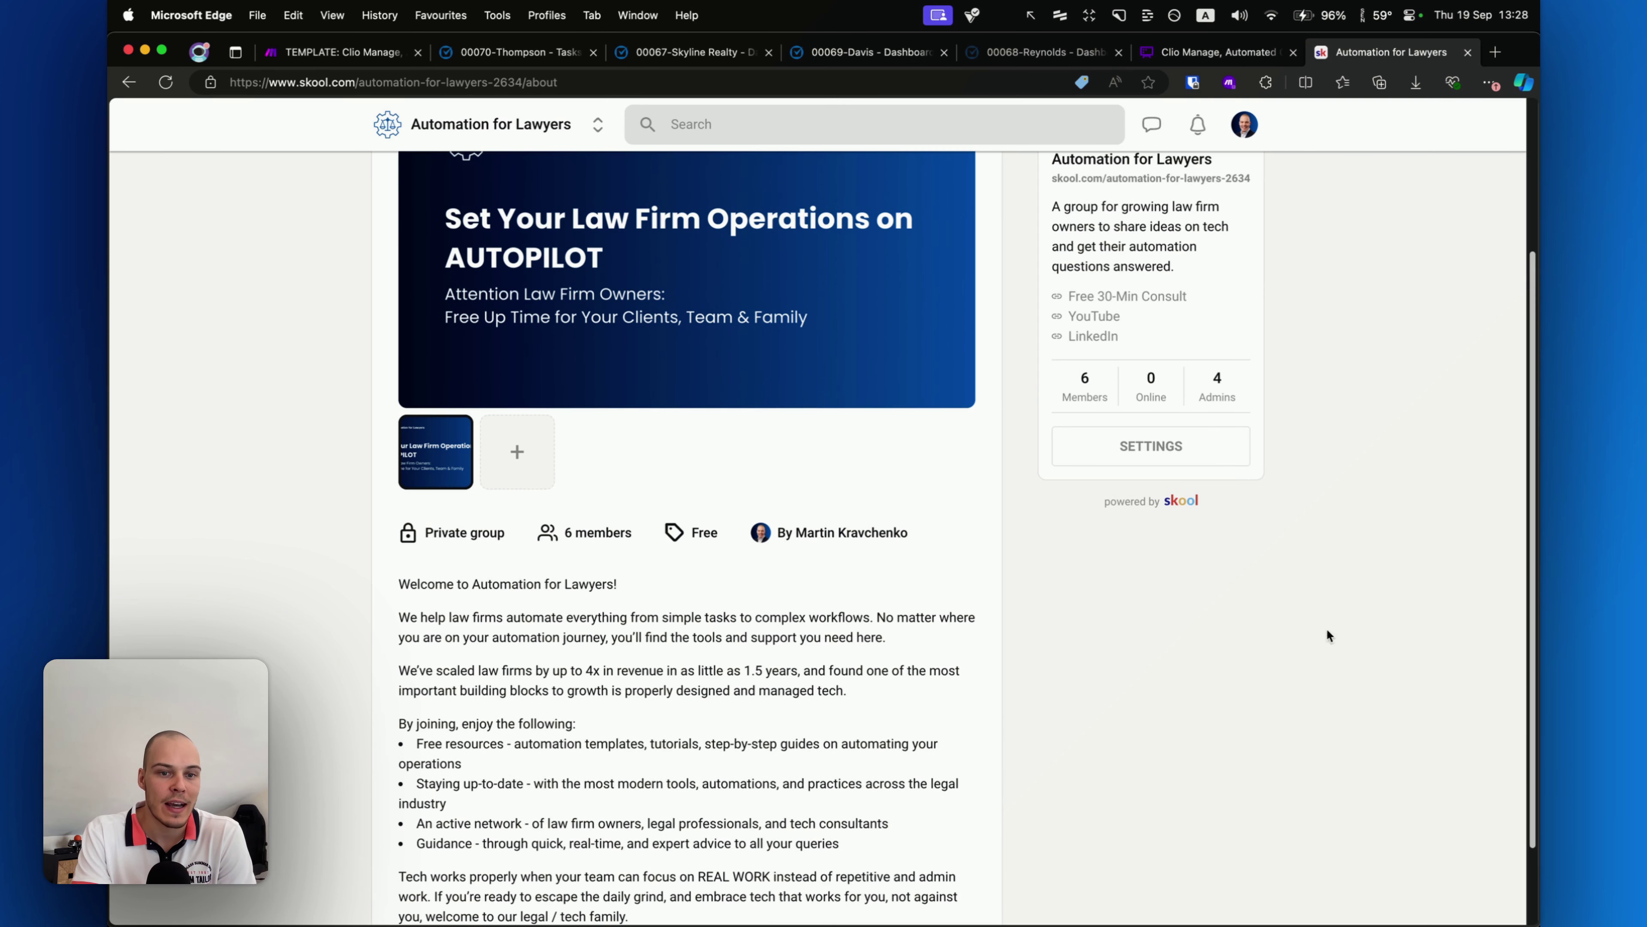